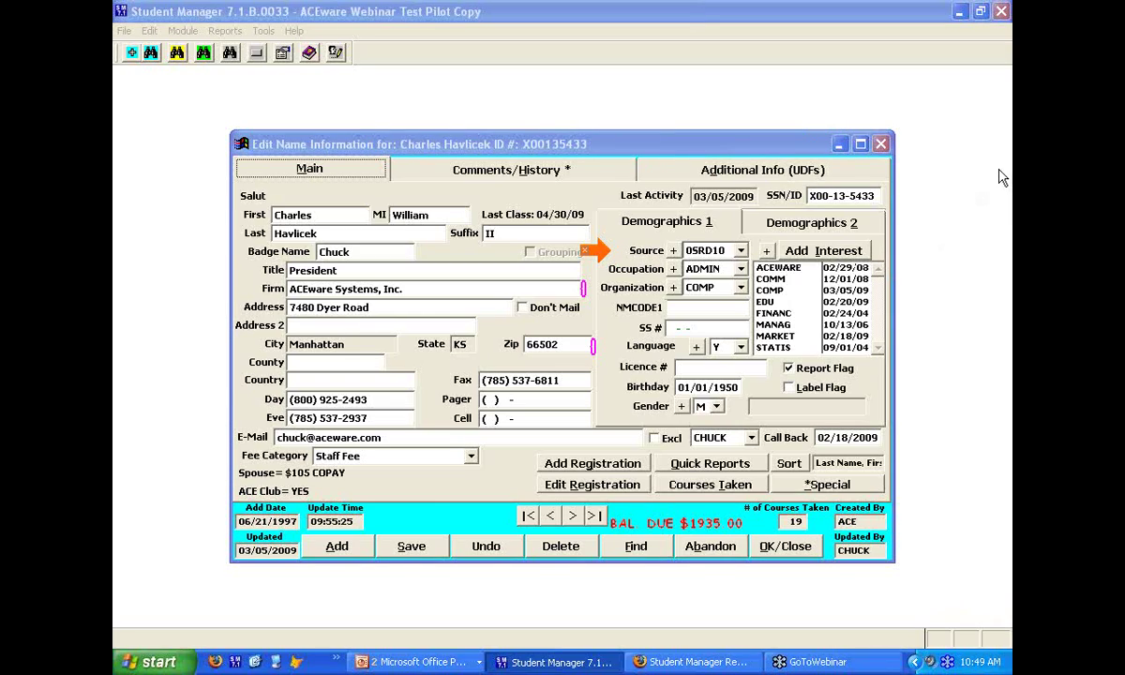
Examine the Source, Occupation, Organization and Birthday fields in the demographics of the open name record
left_click(619, 255)
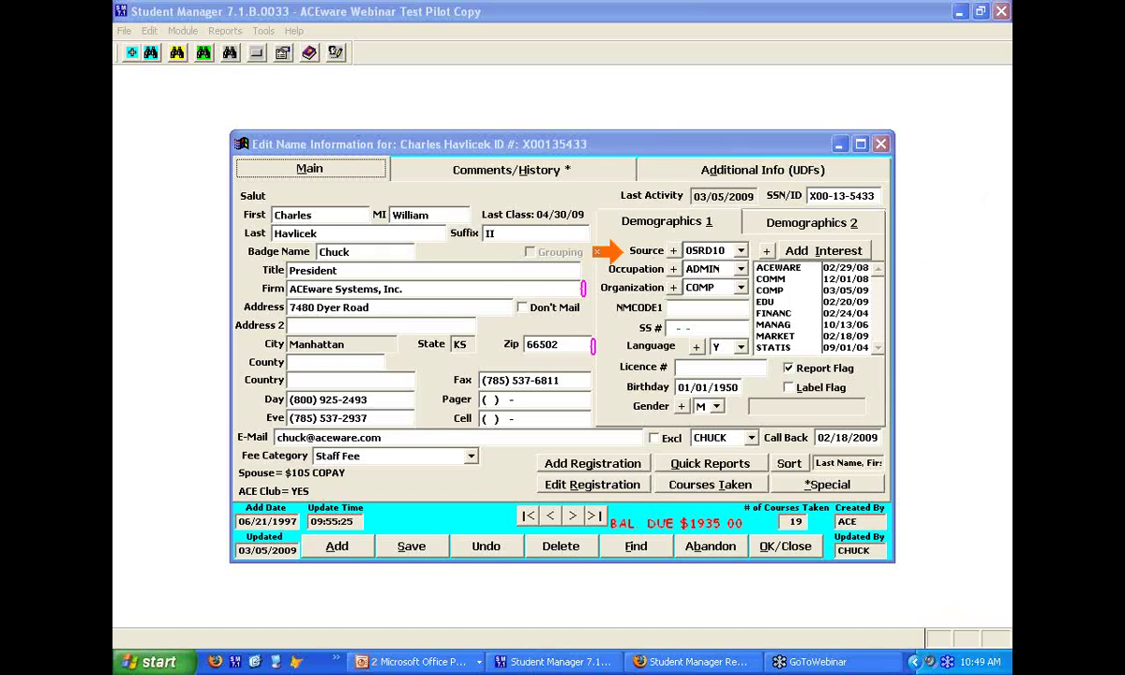
mouse_move(618, 254)
left_mouse_down()
mouse_move(698, 304)
mouse_move(785, 248)
mouse_move(825, 251)
mouse_move(797, 368)
mouse_move(848, 251)
mouse_move(750, 319)
mouse_move(795, 328)
mouse_move(743, 248)
mouse_move(673, 264)
mouse_move(607, 257)
left_mouse_up()
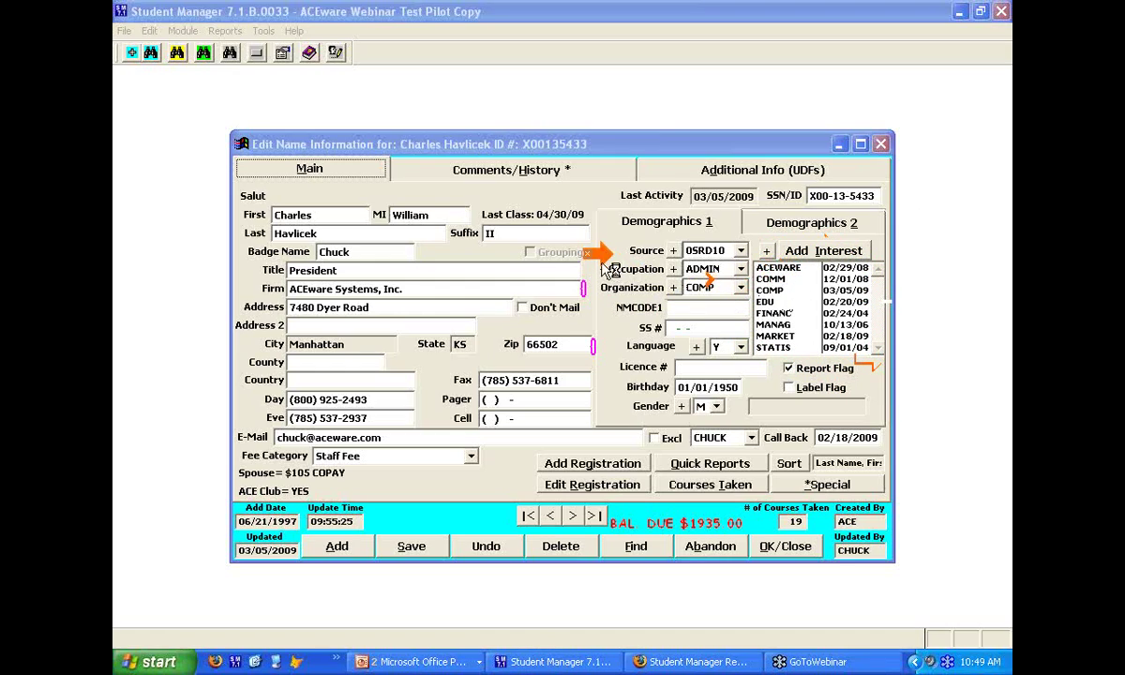
left_click_drag(608, 255, 604, 270)
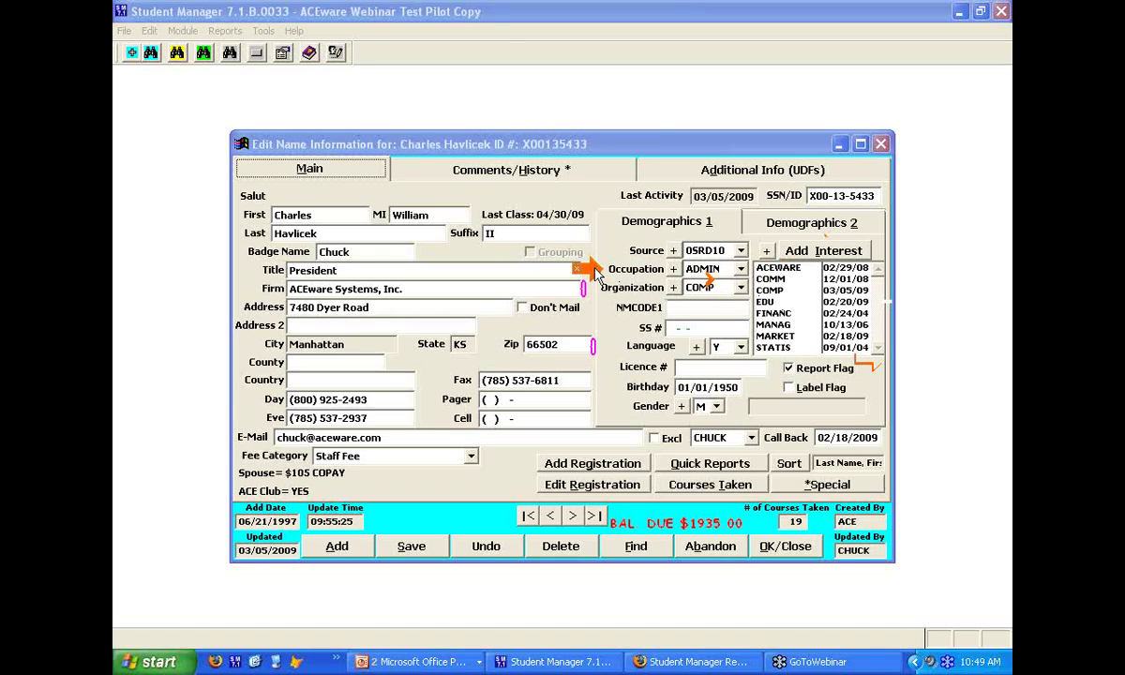
left_click_drag(595, 272, 592, 290)
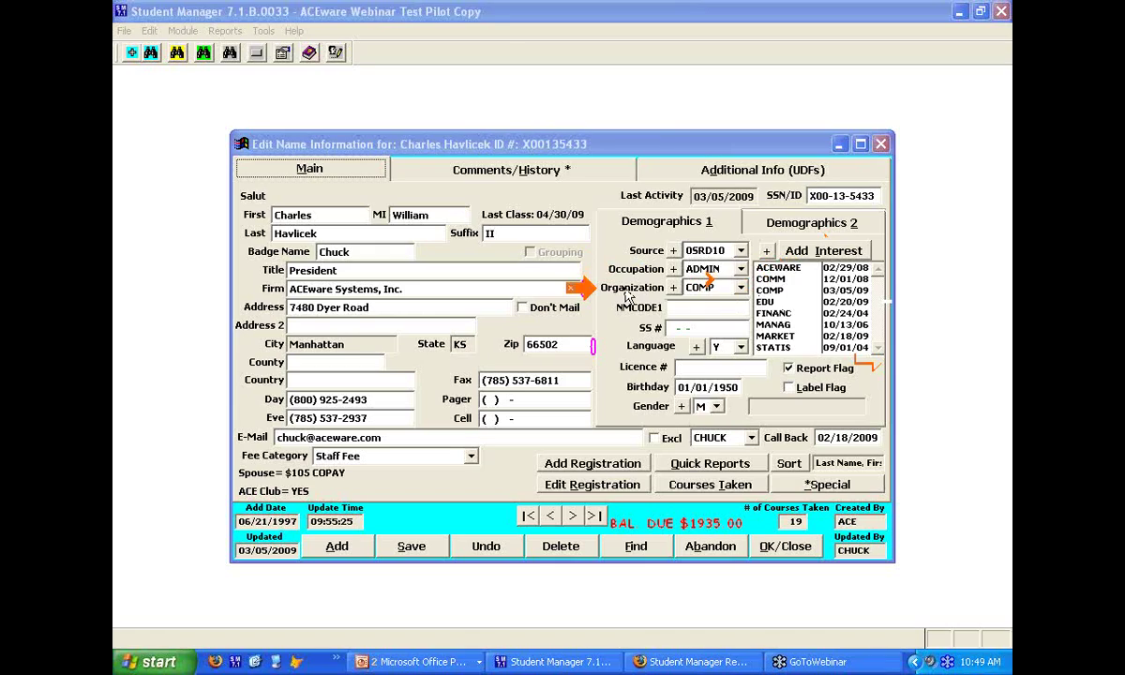
mouse_move(586, 290)
left_mouse_down()
mouse_move(591, 382)
mouse_move(616, 387)
left_mouse_up()
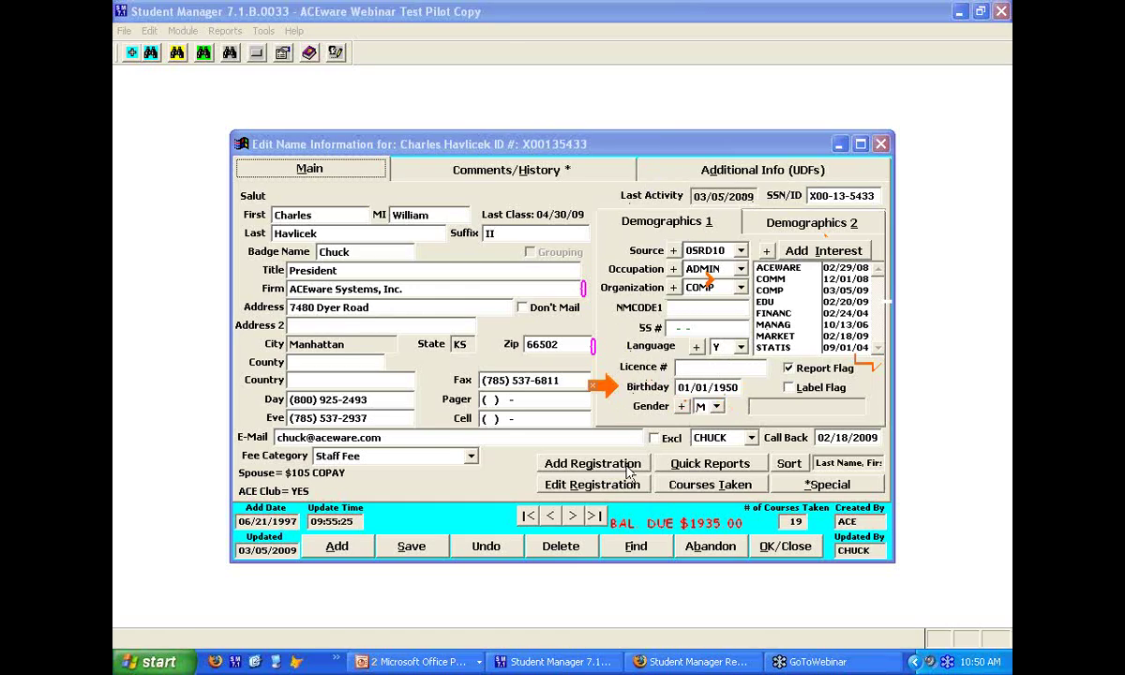
Start a new registration for the open name record in course 07FACE010C, Mastering Student Manager 7.1
left_click(593, 463)
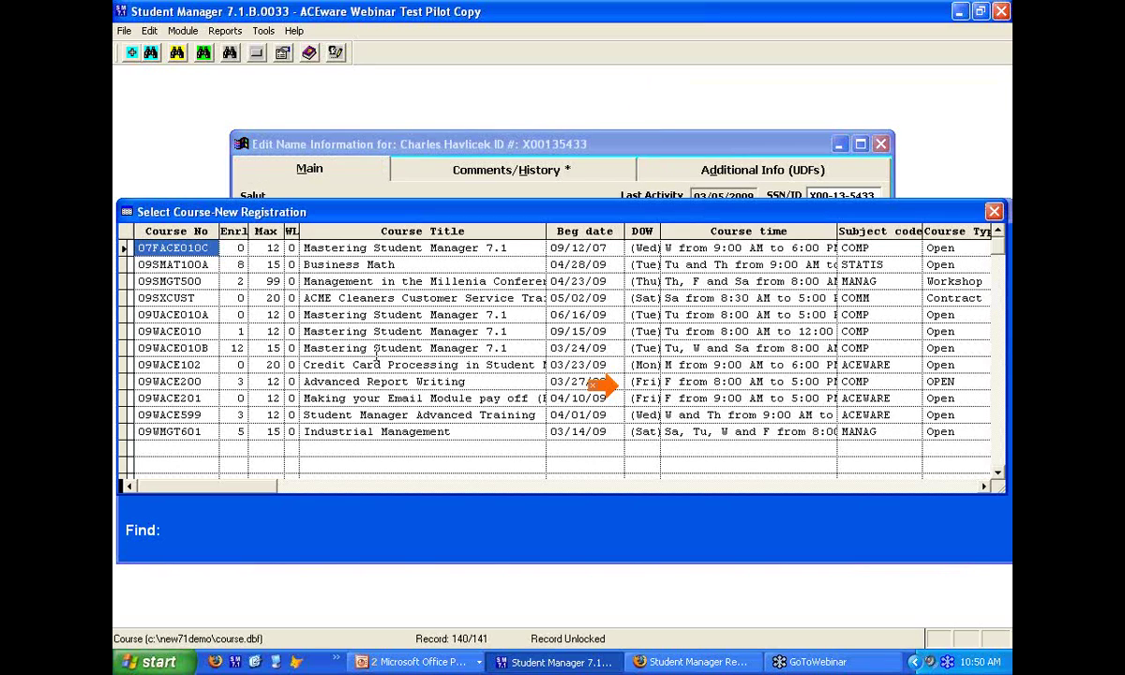
key("Return")
left_click(514, 394)
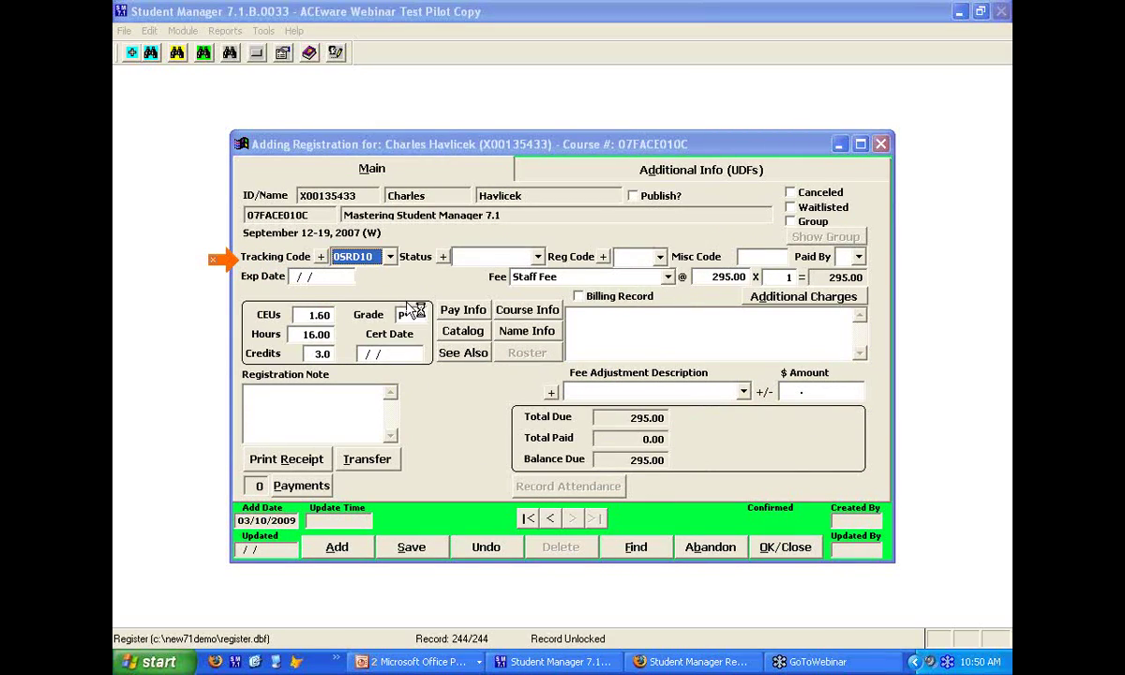
Check the Paid By choices, keep Staff Fee as the registration's fee, and save and close both the registration and the name record
left_click(859, 256)
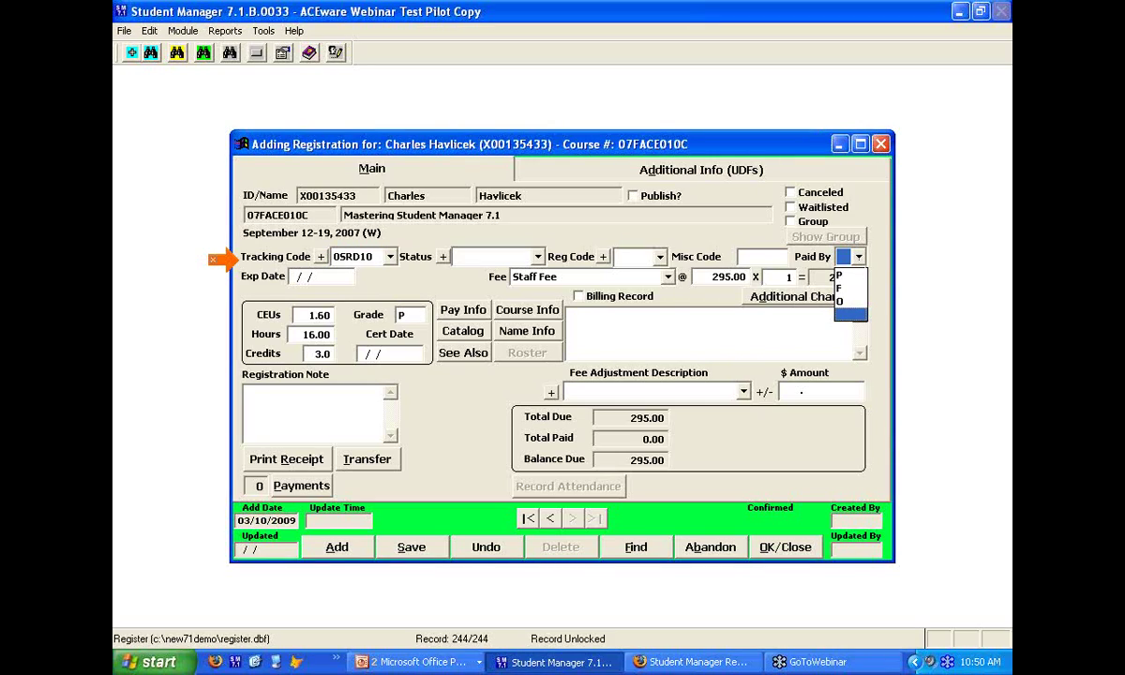
key("Tab")
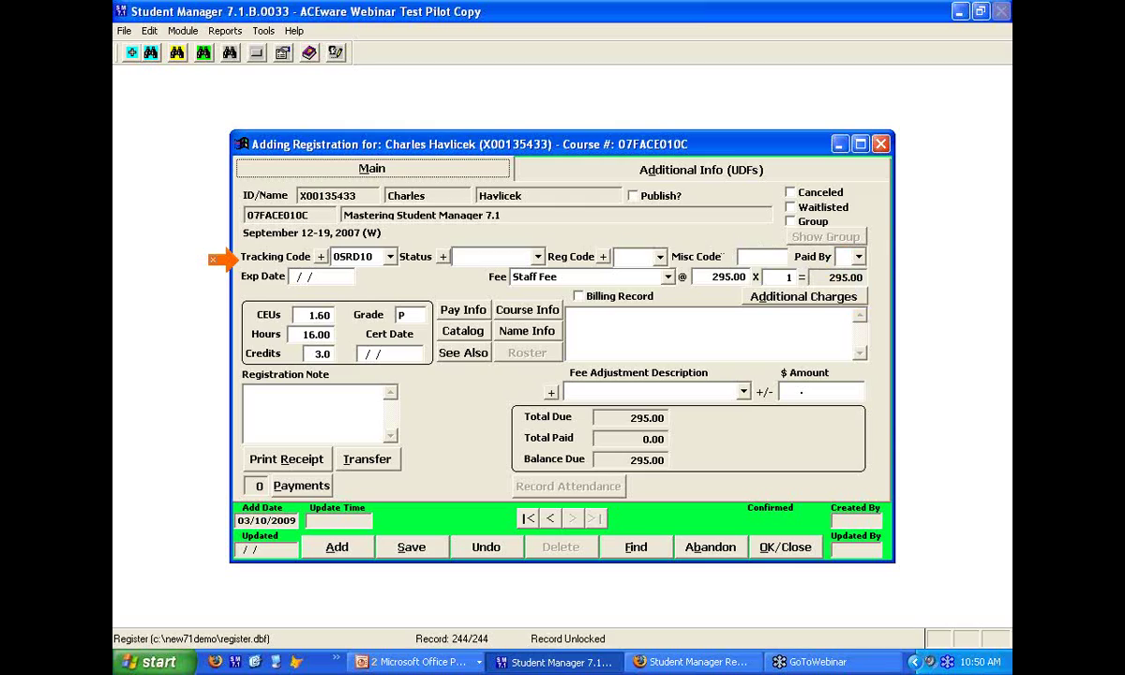
left_click(637, 277)
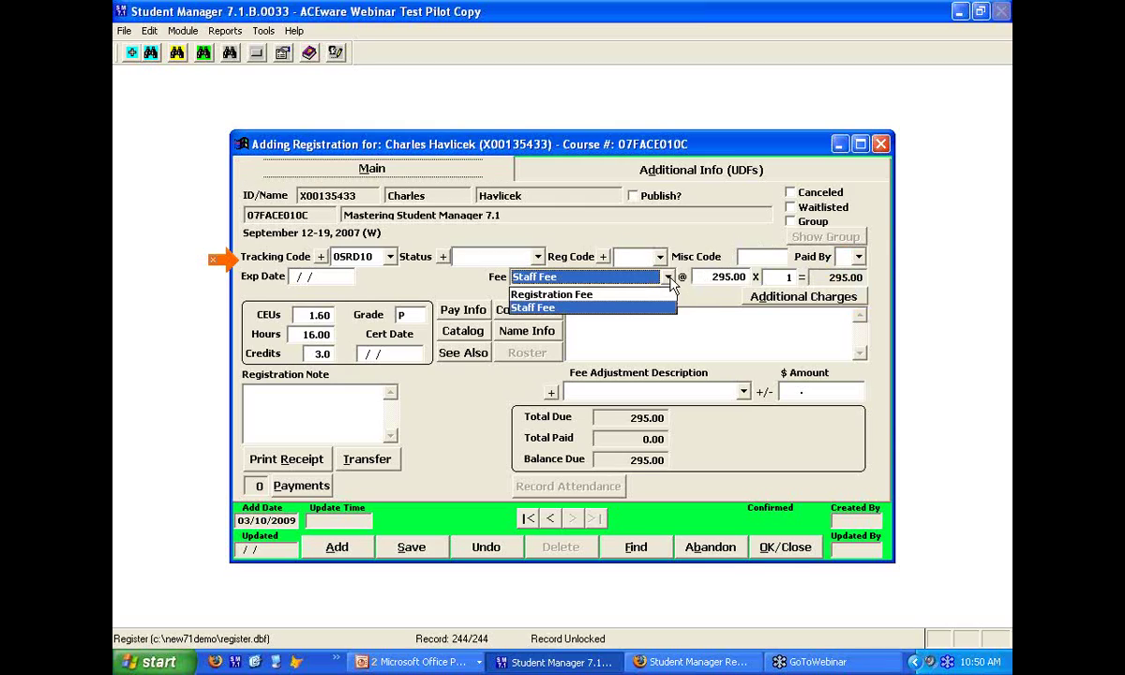
left_click(656, 307)
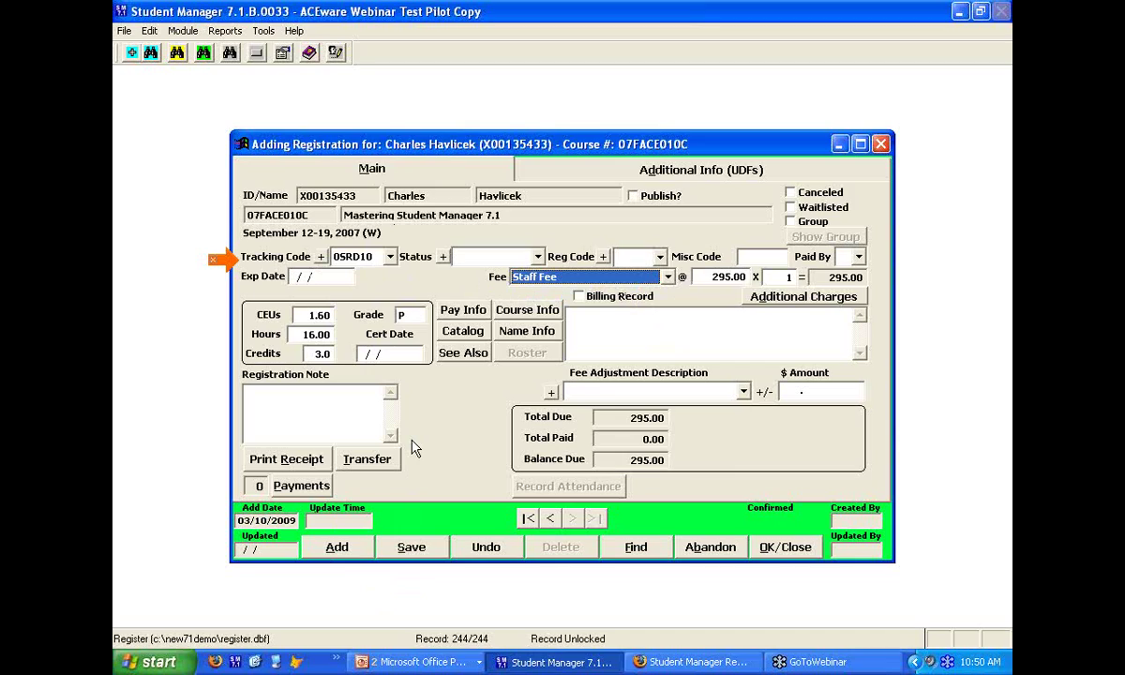
left_click(797, 551)
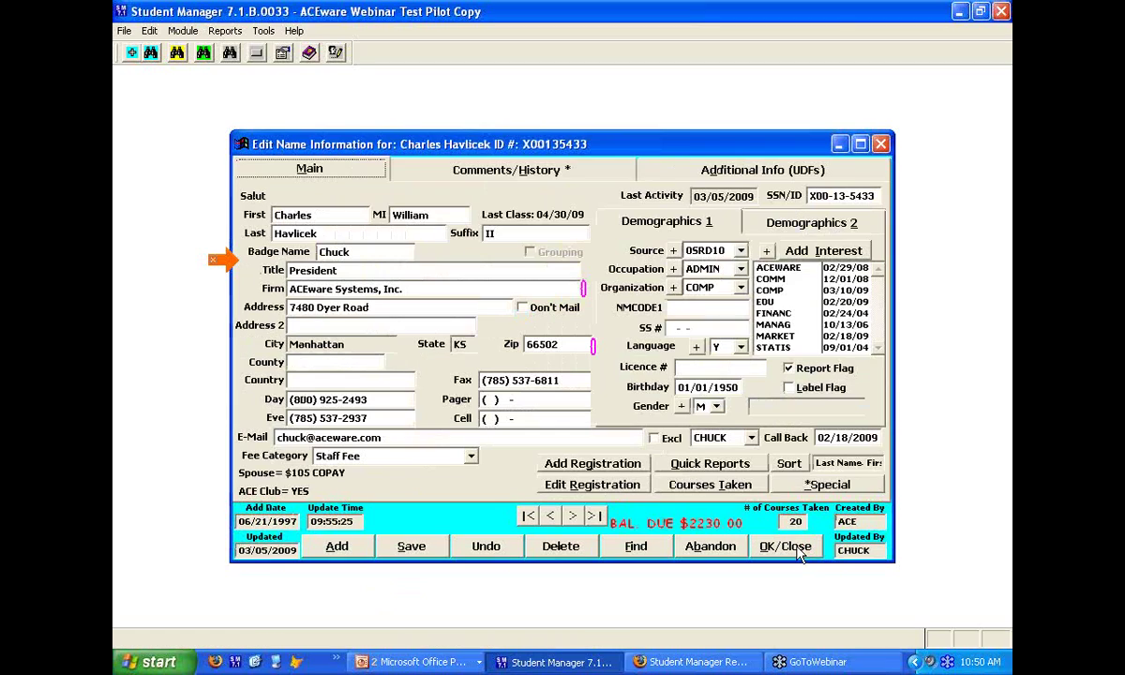
left_click(785, 546)
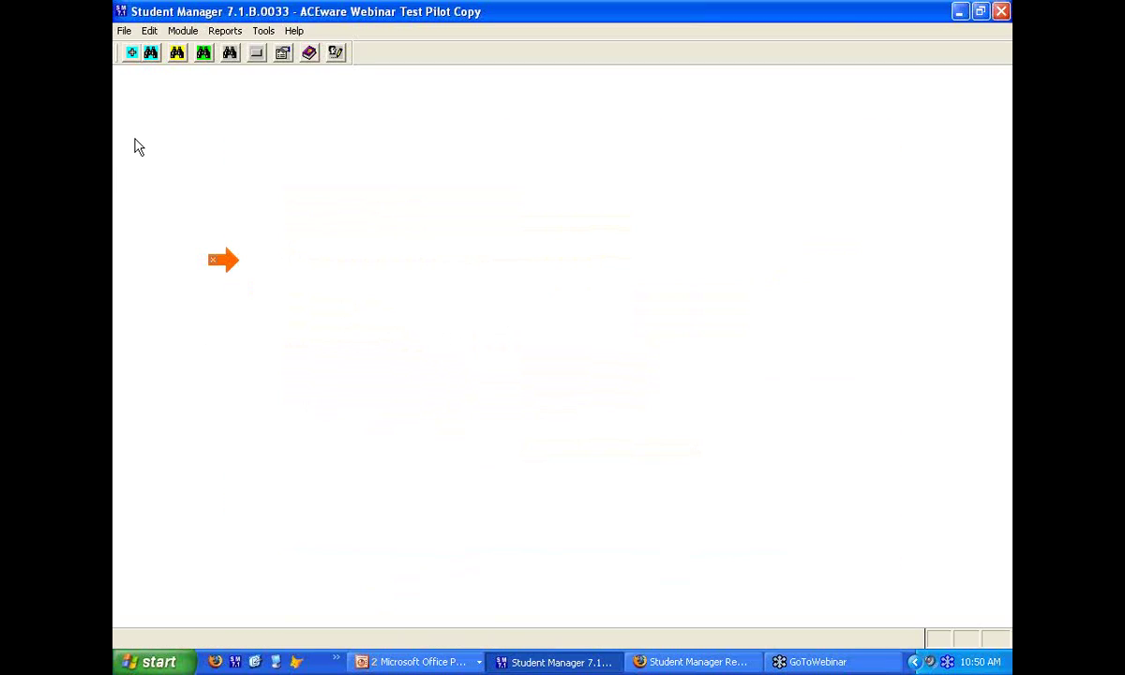
Look up and open the course record 09WACE010
left_click(177, 53)
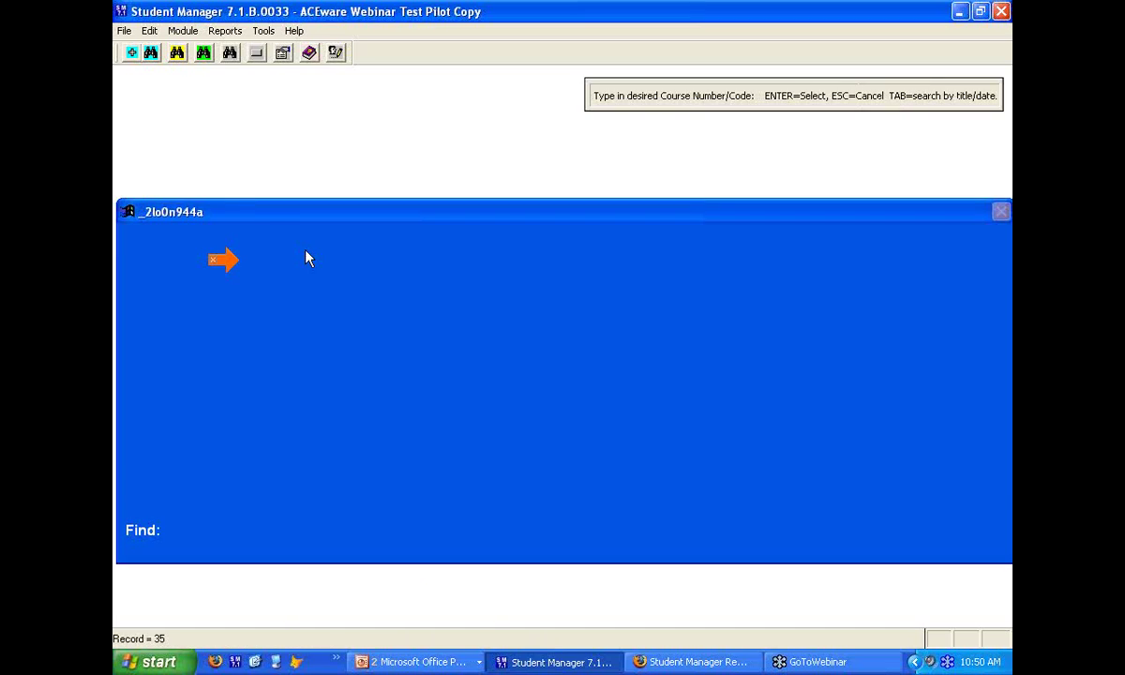
type("08")
key("Return")
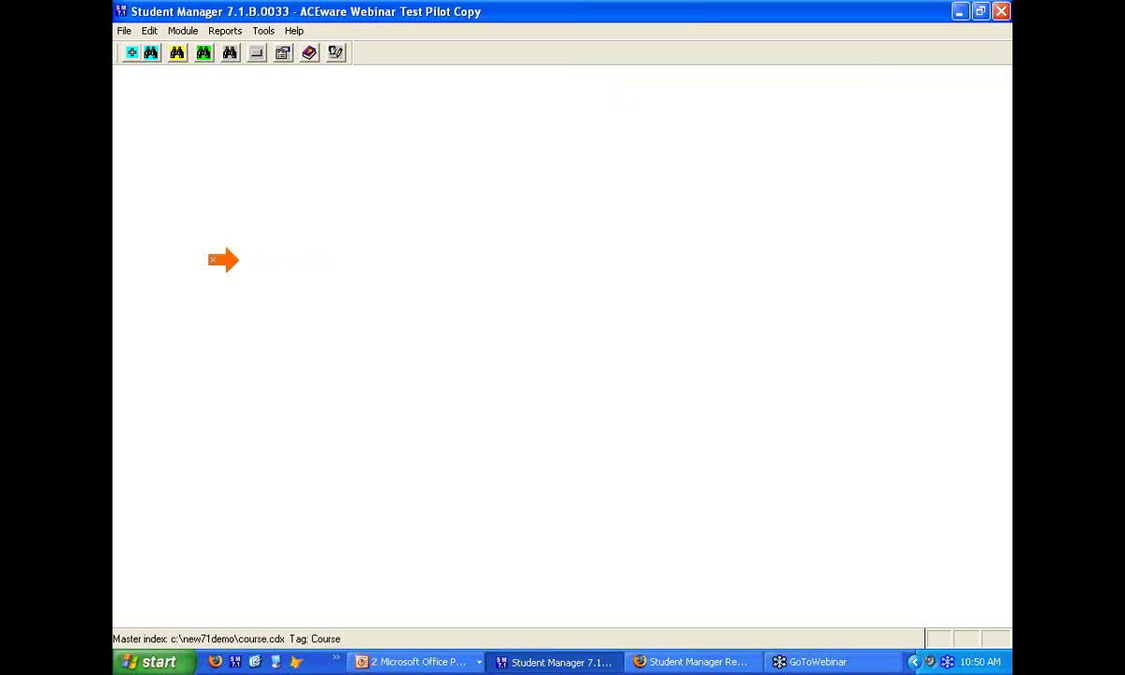
key("Return")
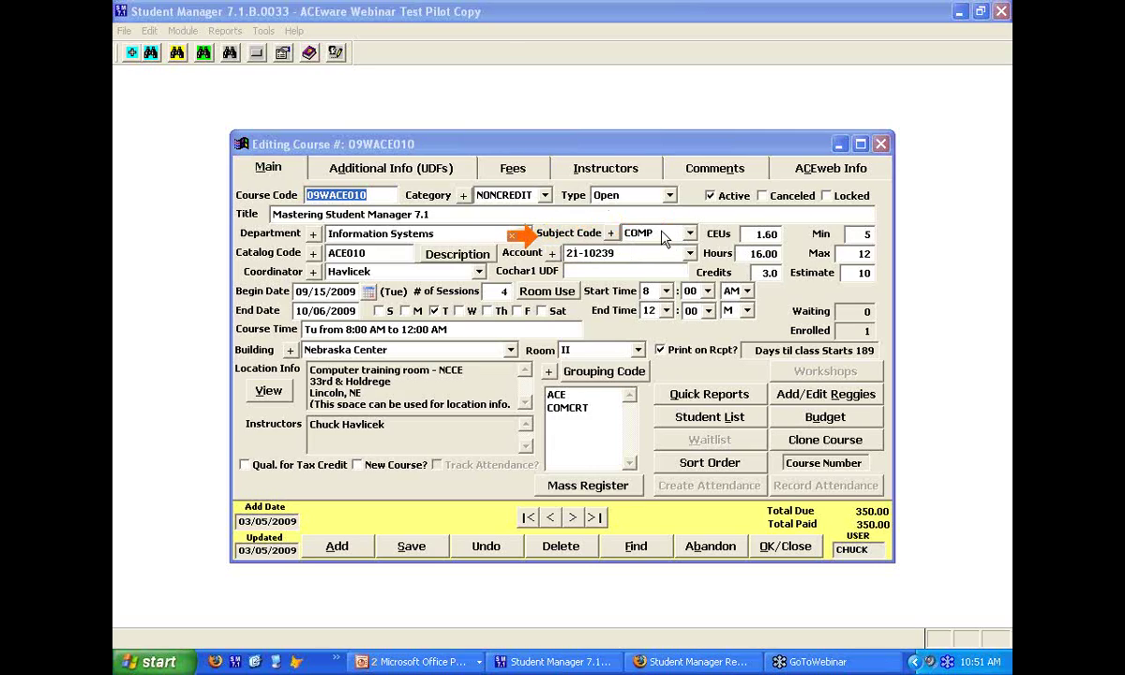
Review the available departments for the course, keeping Information Systems selected
mouse_move(673, 241)
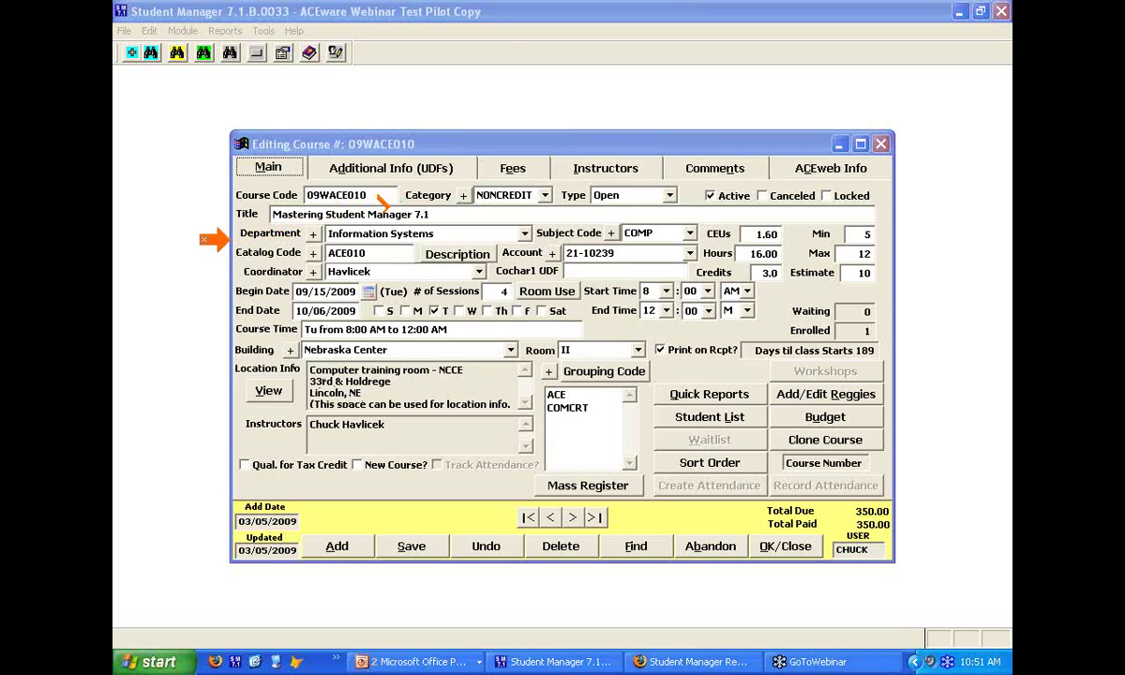
left_click(422, 234)
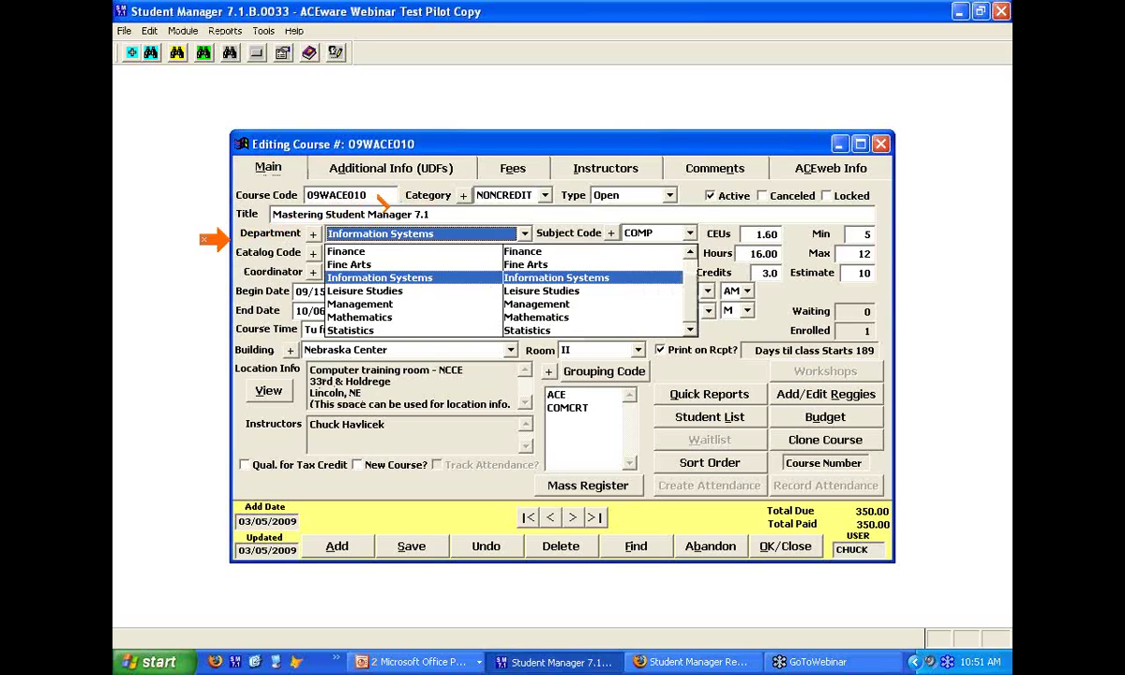
left_click(440, 281)
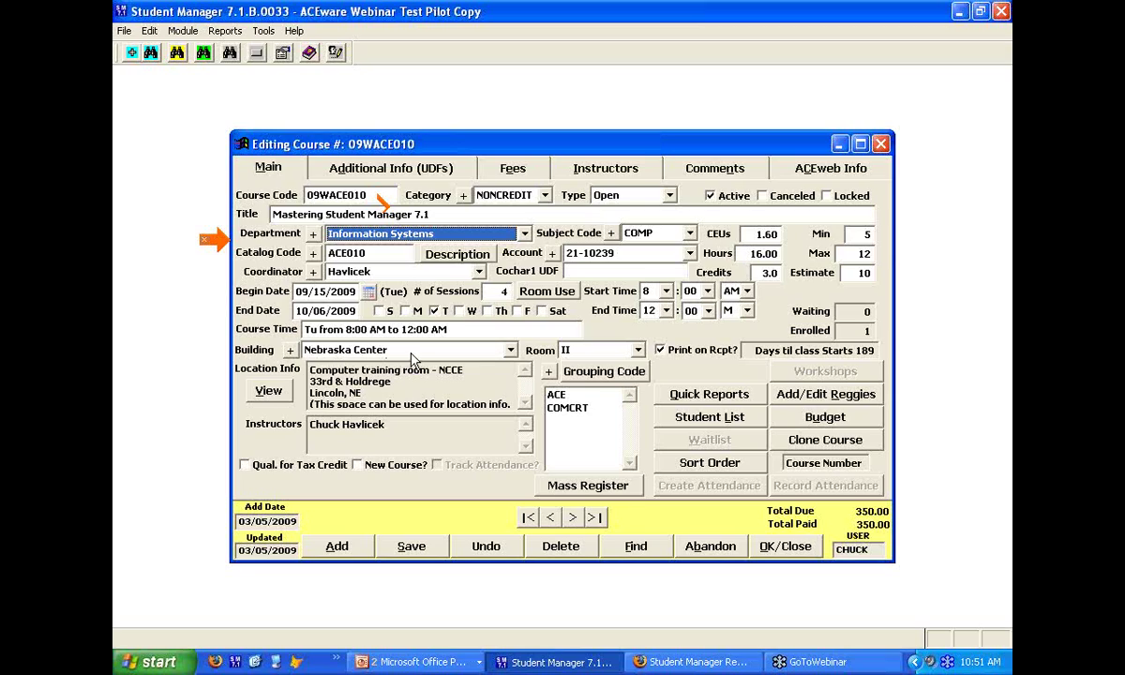
View the location details for Nebraska Center, room II, leave them unchanged, and close the course record
left_click(268, 390)
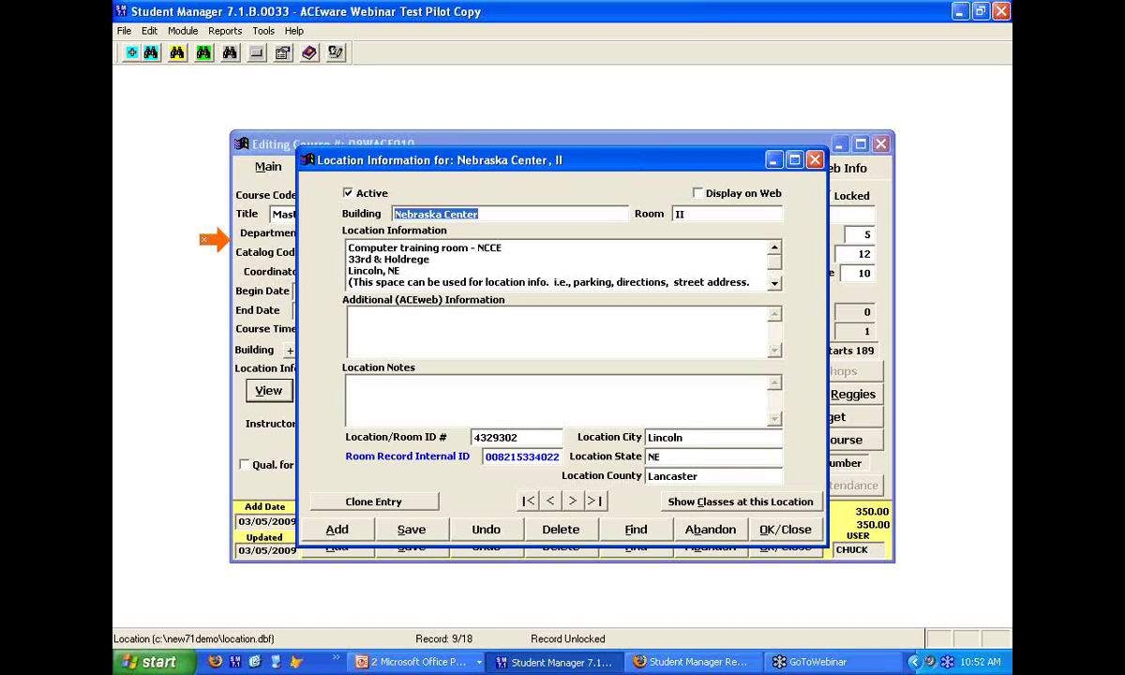
left_click(685, 436)
left_click(710, 528)
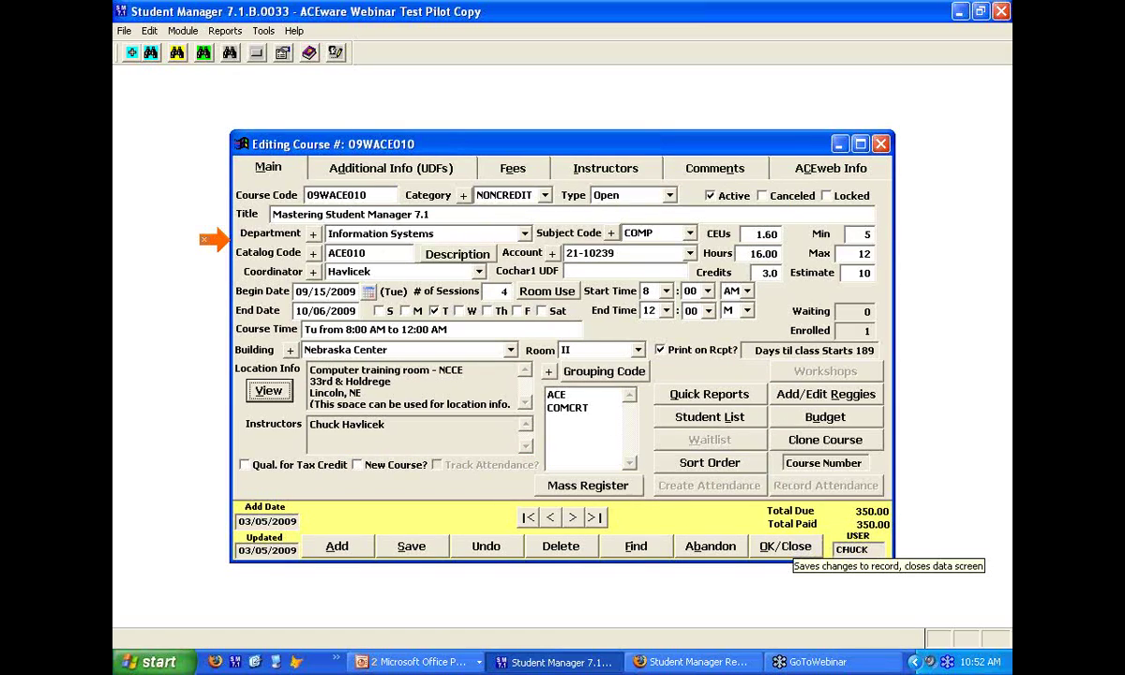
left_click(792, 550)
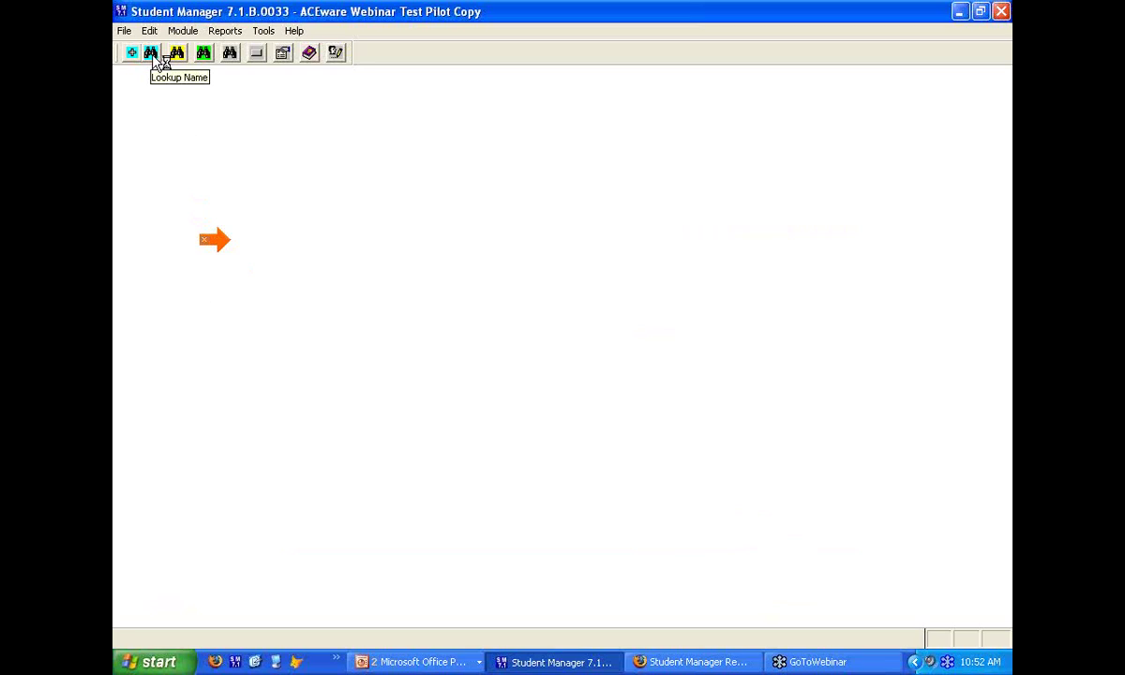
Open George W Bush's name record, review the field settings in the Names preferences without saving, and close the record
left_click(152, 55)
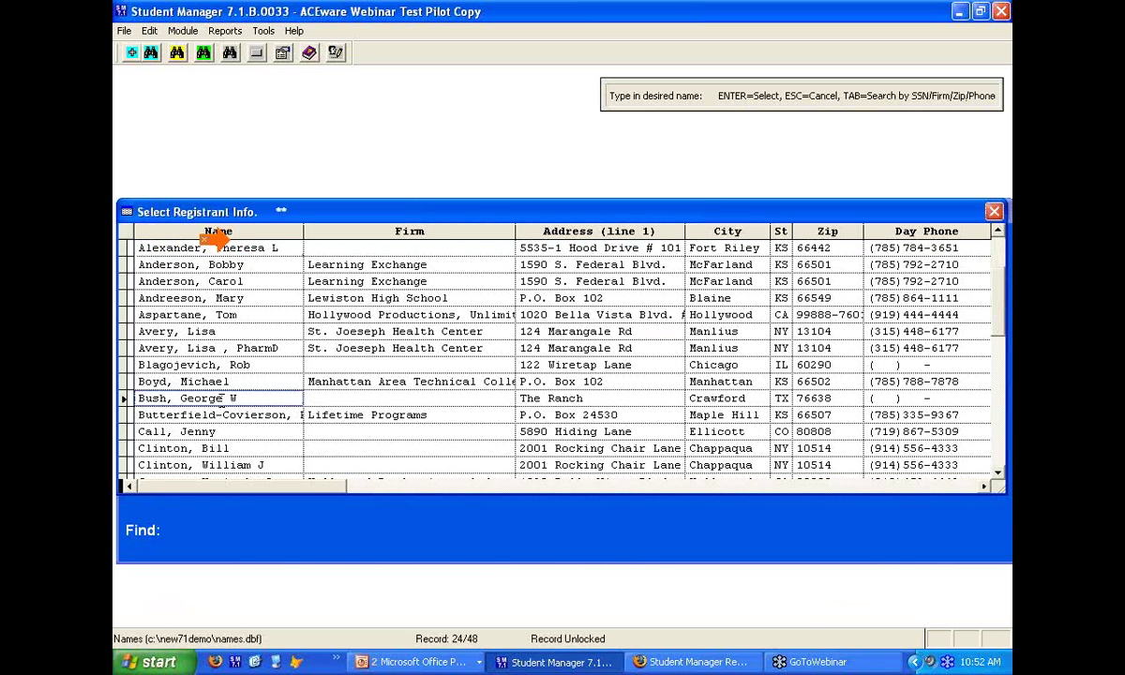
double_click(223, 398)
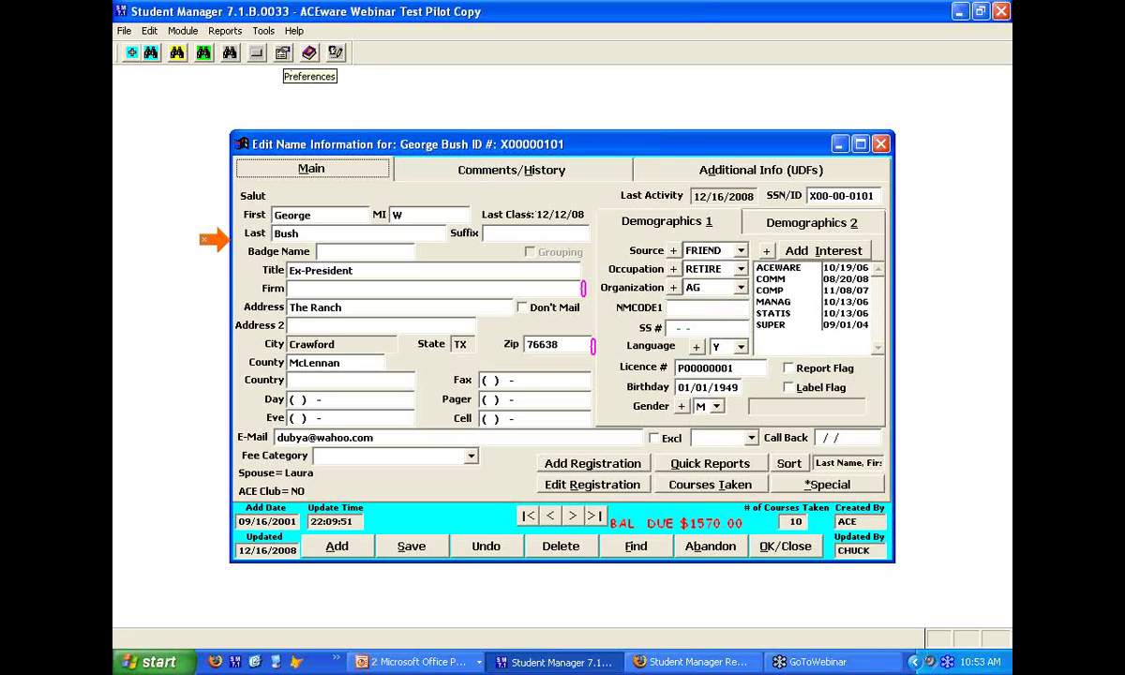
left_click(282, 52)
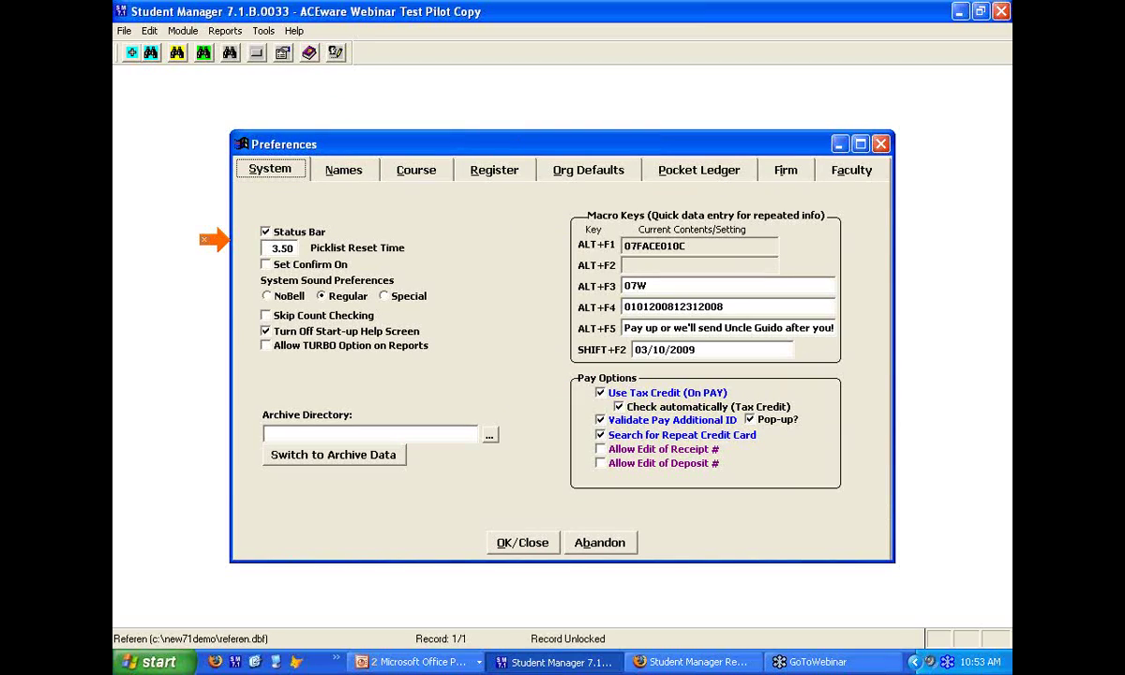
left_click(343, 170)
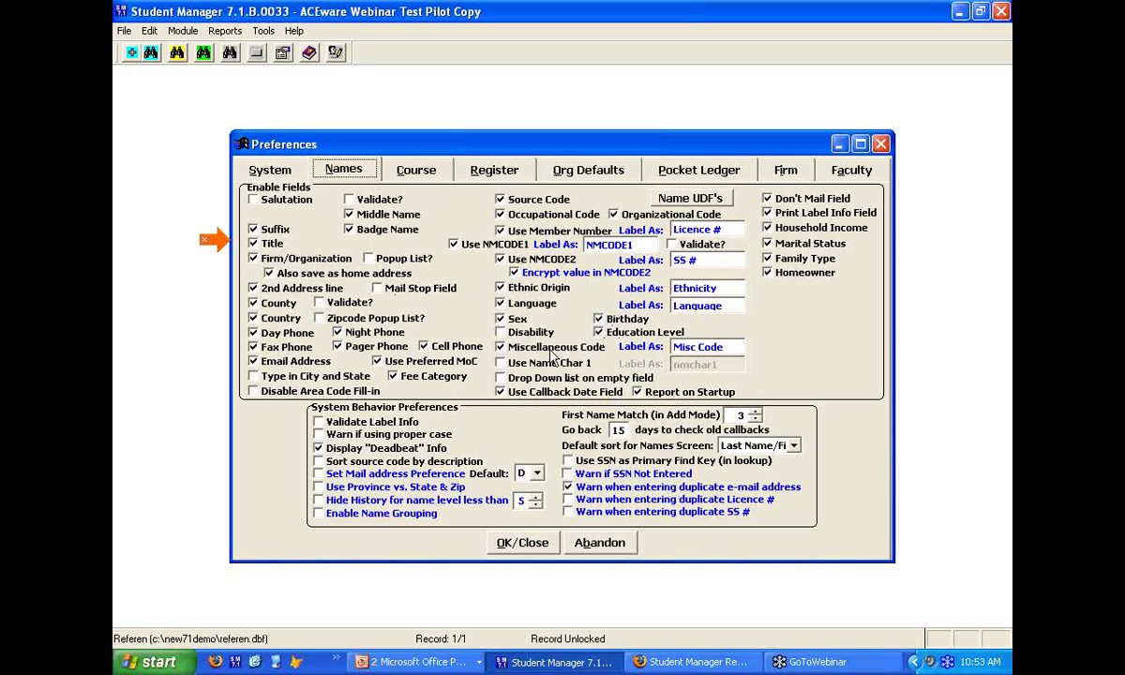
left_click(601, 547)
left_click(808, 543)
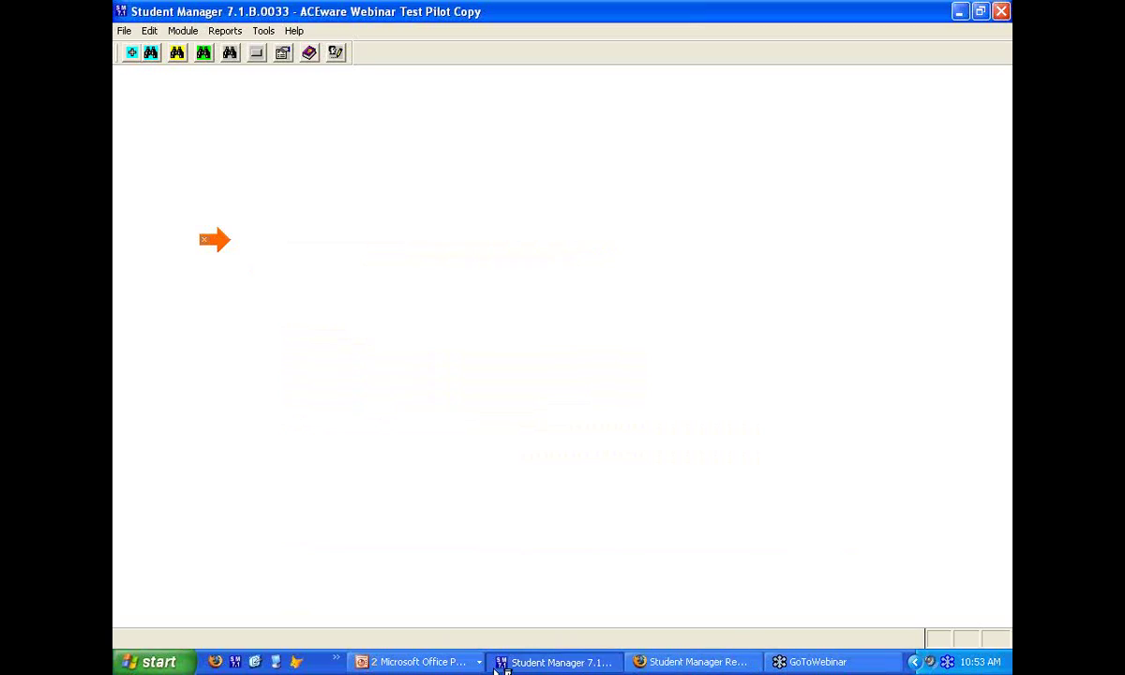
Switch to the running PowerPoint slide show
left_click(417, 662)
left_click(509, 615)
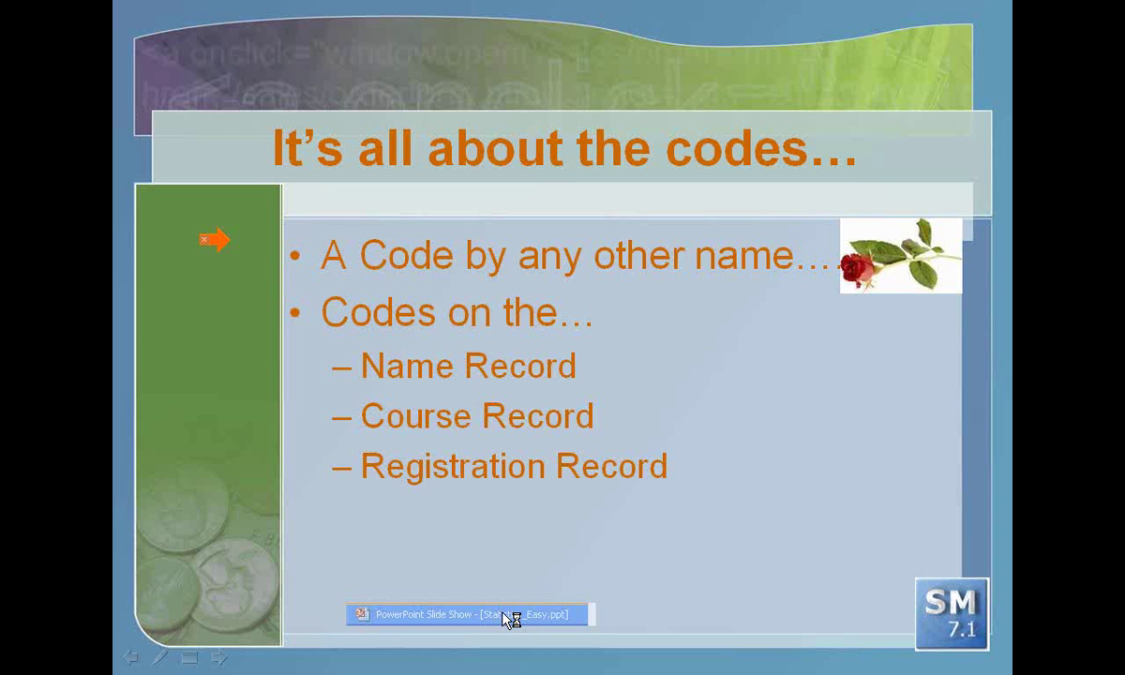
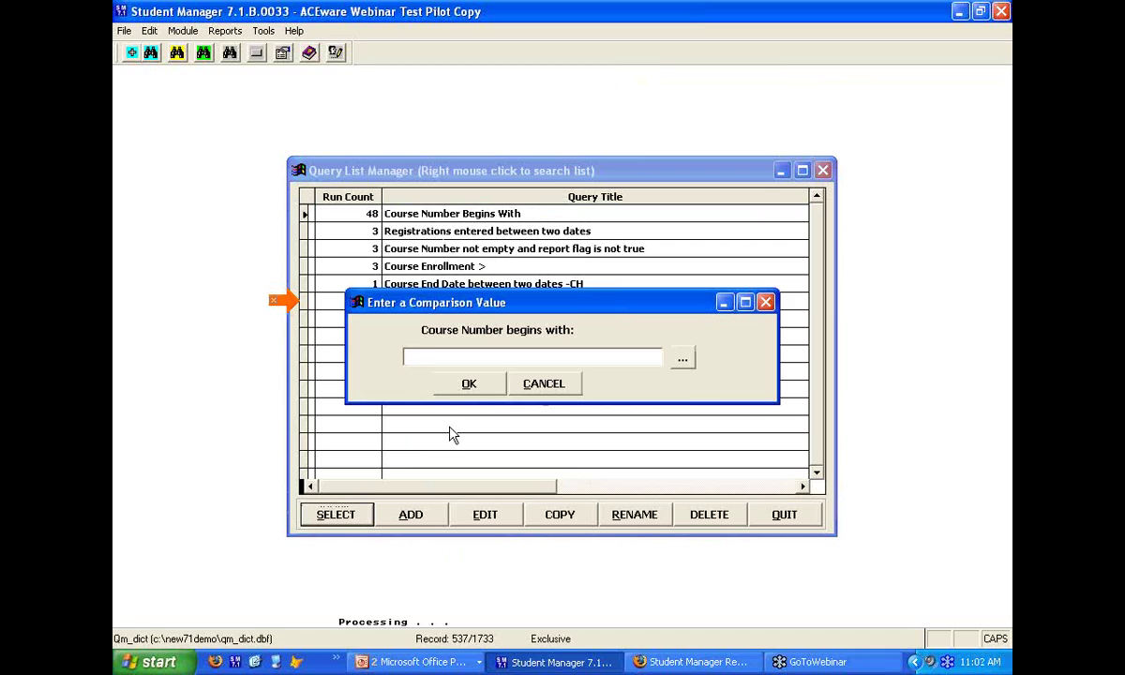
Run the Course Number Begins With query using 07 as the comparison value
type("07")
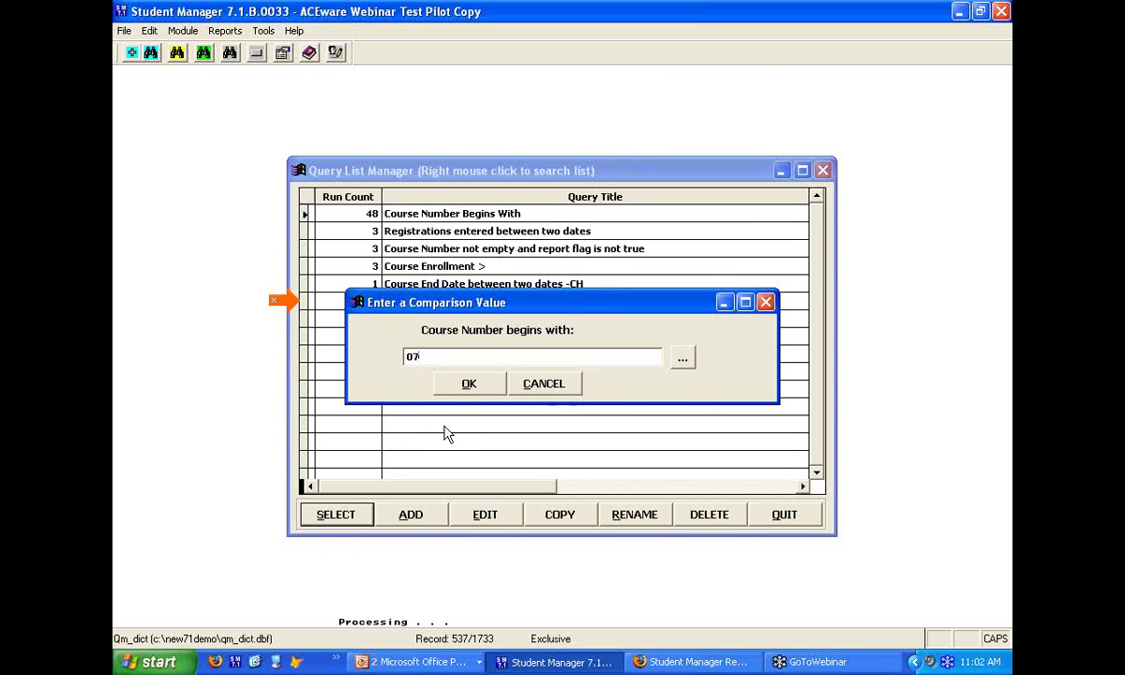
left_click(468, 383)
left_click(532, 441)
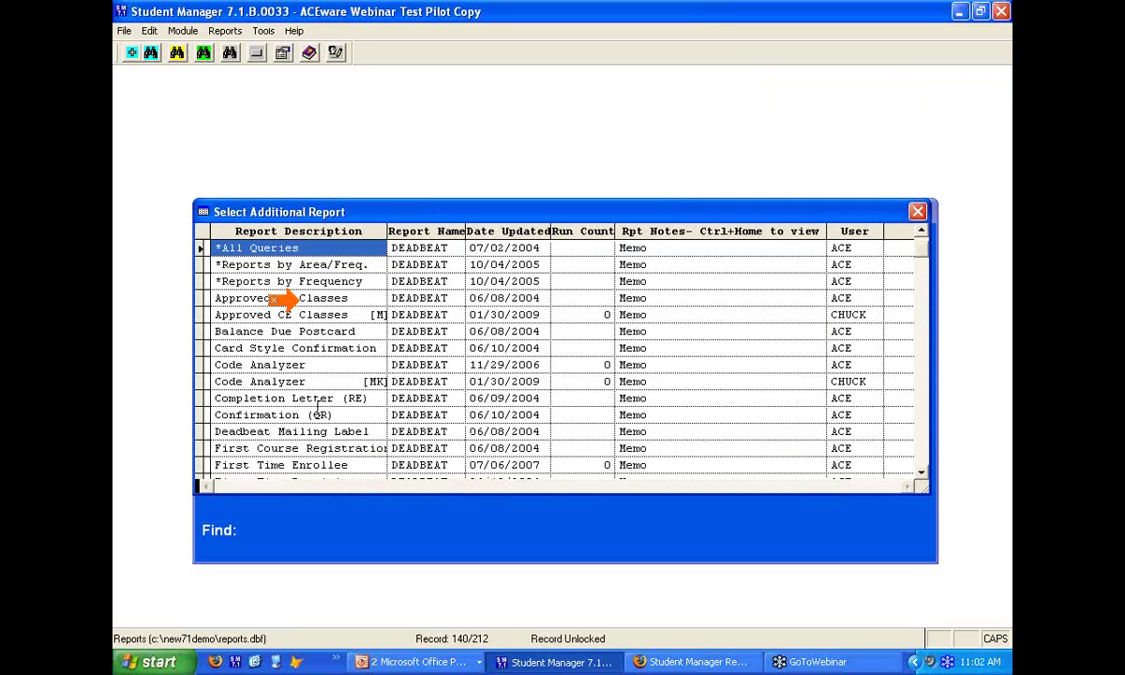
Find the additional report LERN Life HistXyr 00-09, run it on the queried registrations, and view its preview
type("LER")
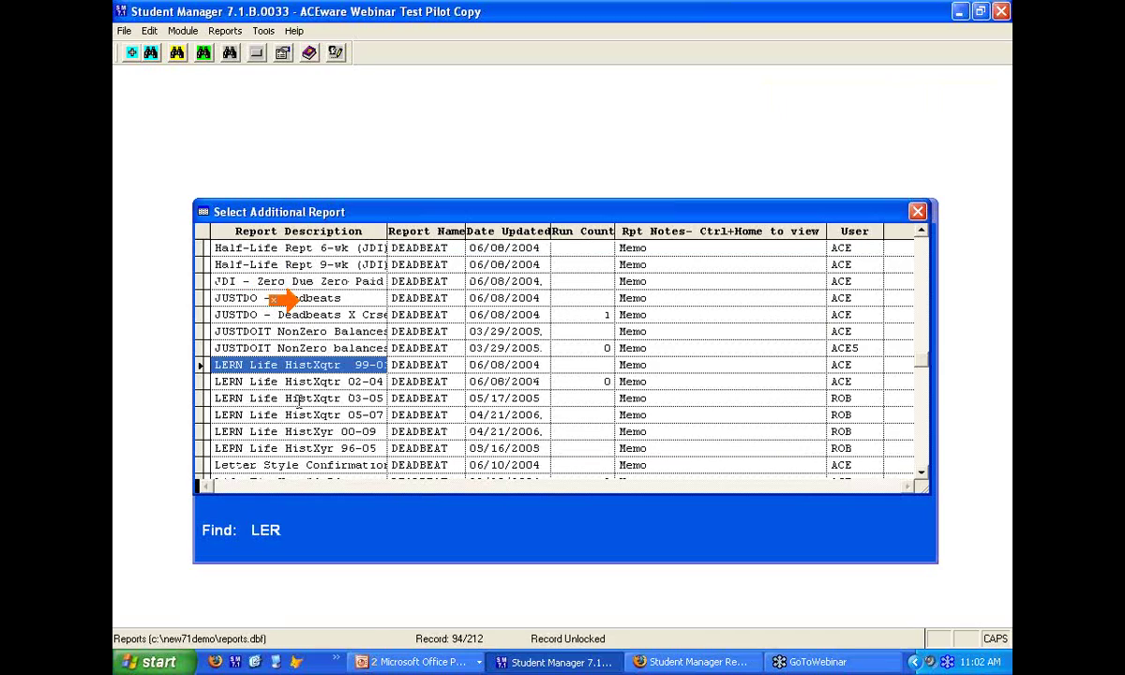
left_click(330, 430)
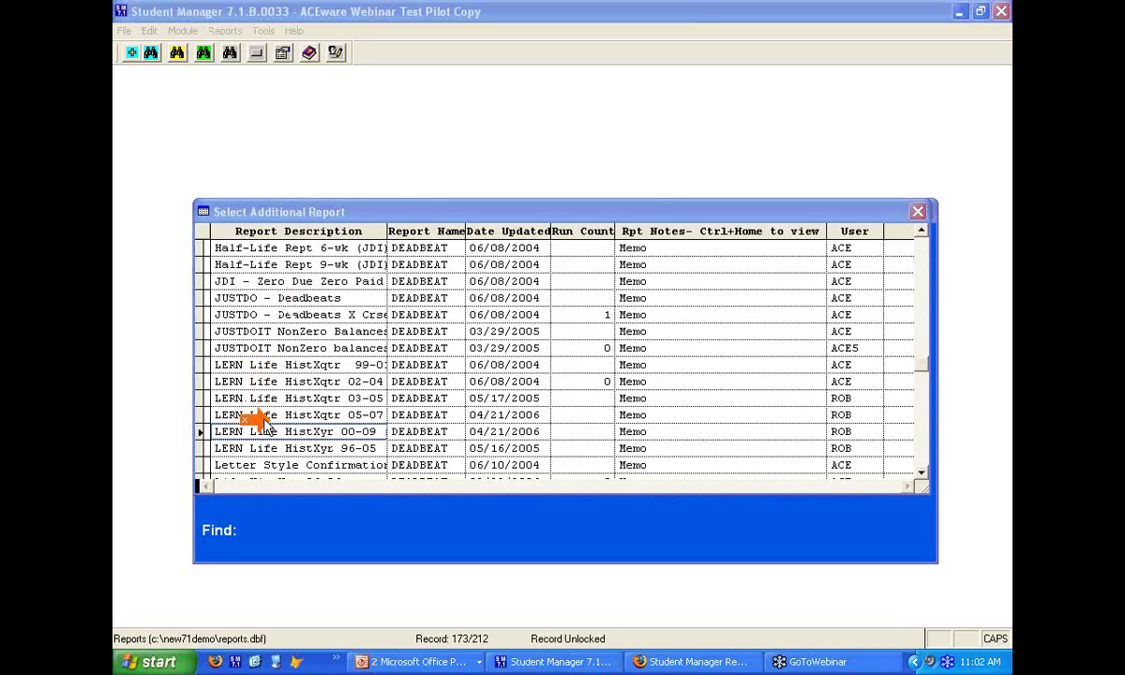
double_click(328, 414)
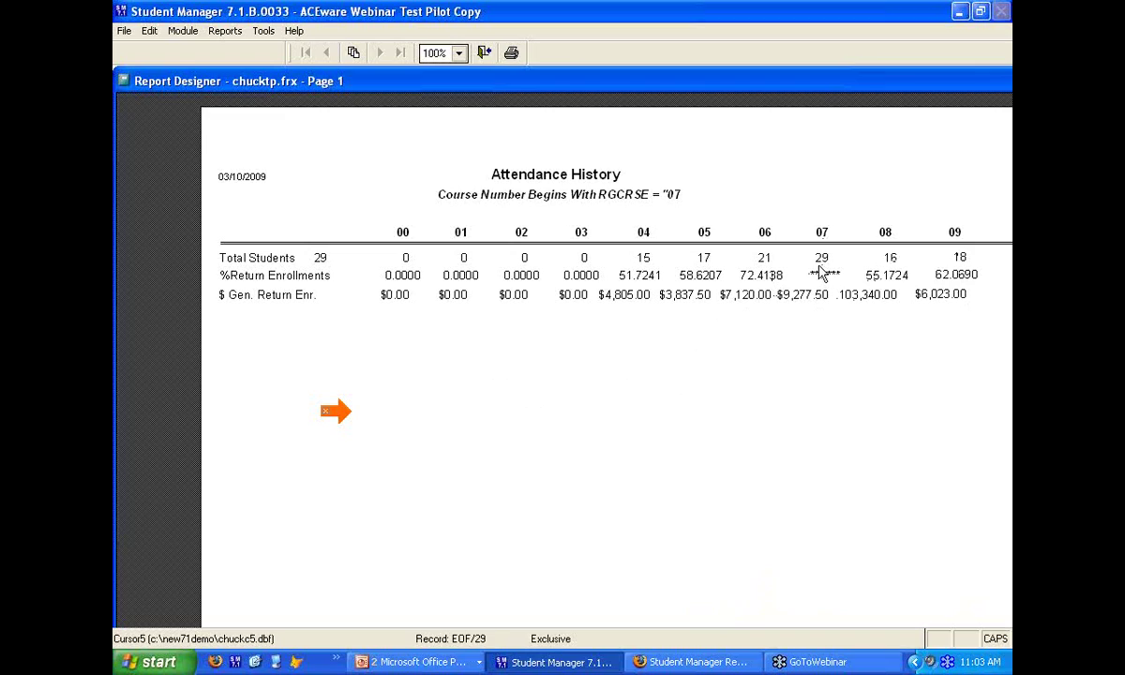
left_click(532, 421)
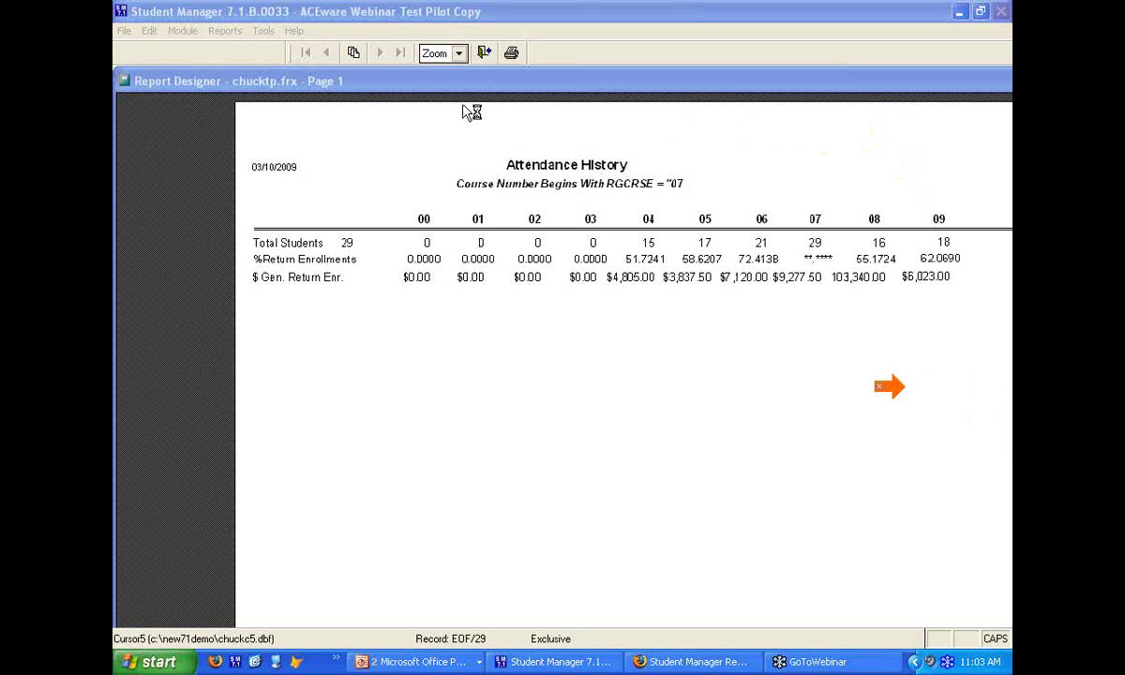
Close the attendance history preview without printing, switch to the PowerPoint slide show, and advance to the Prior Year Growth slide
left_click(484, 53)
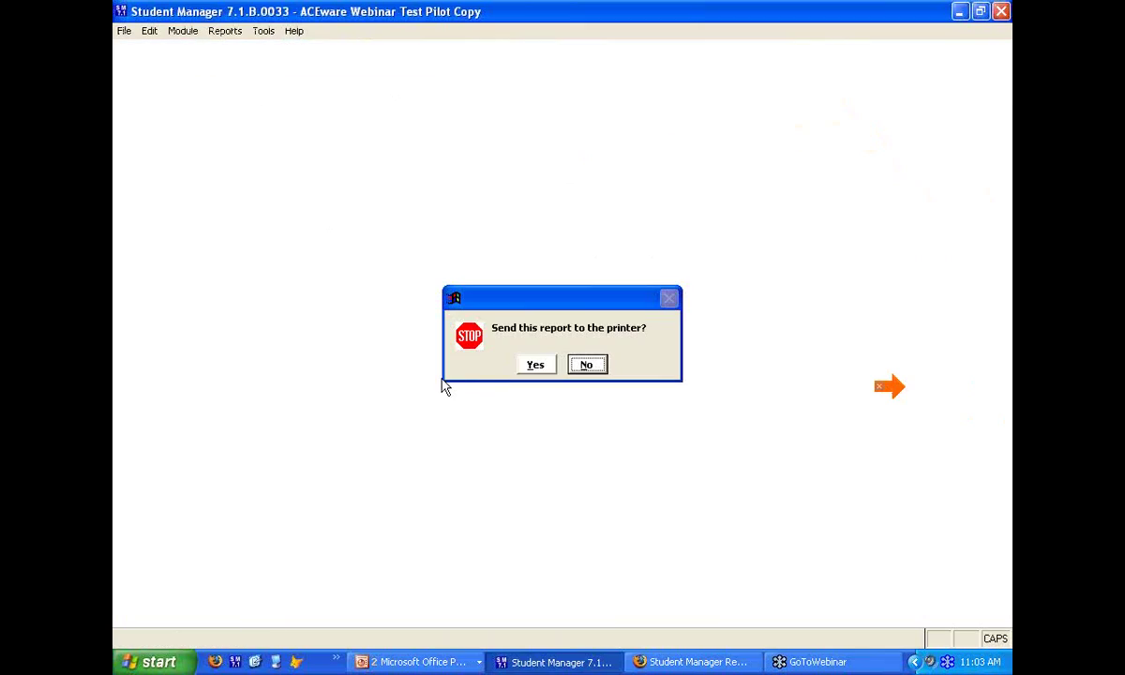
left_click(587, 365)
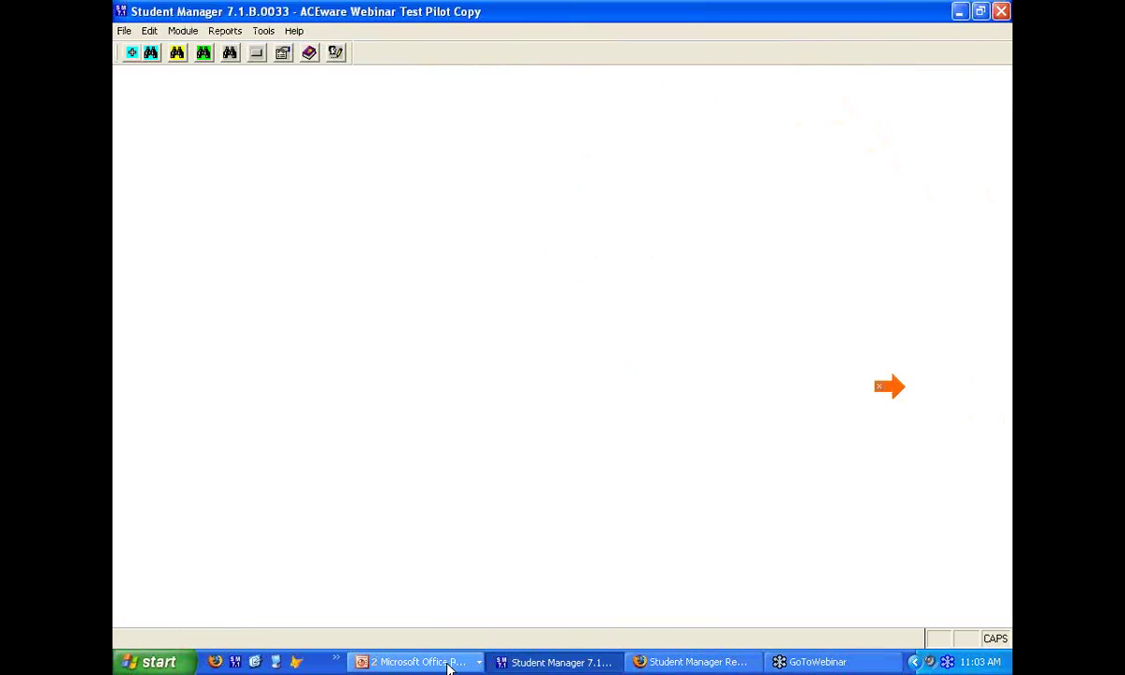
key("alt+Tab")
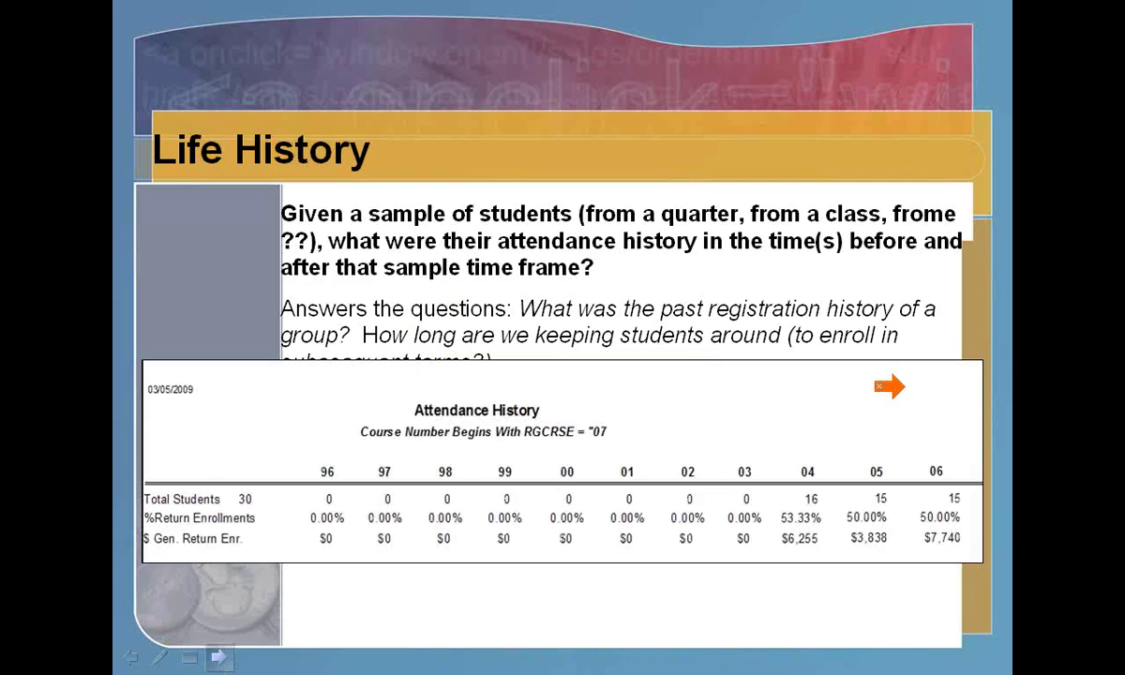
key("Right")
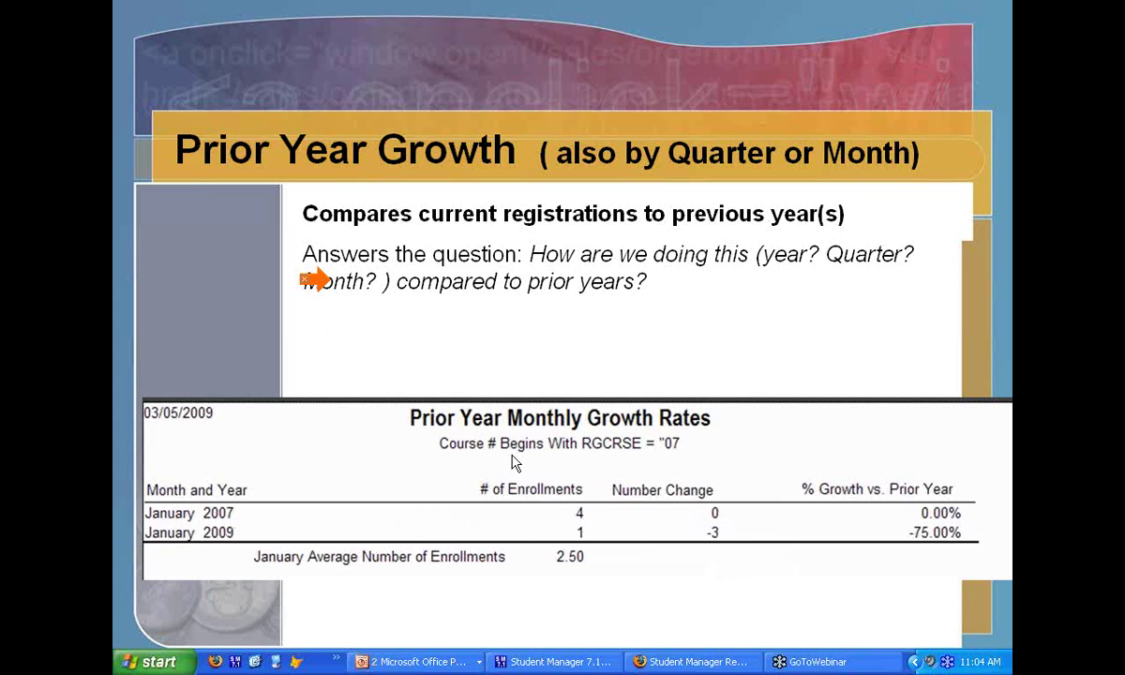
In Student Manager, run the Course Begin Date Is within a Range of Dates query for additional reports, 01/01/2004 to 07/10/2009, with due and paid amounts
left_click(614, 662)
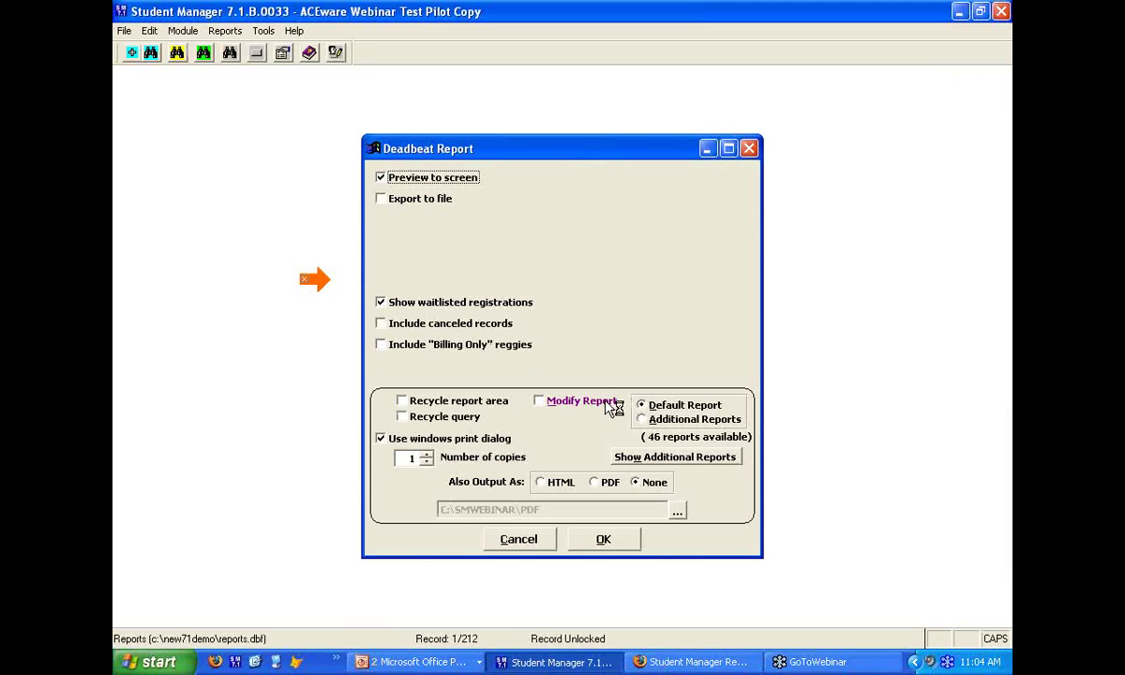
left_click(641, 419)
left_click(603, 539)
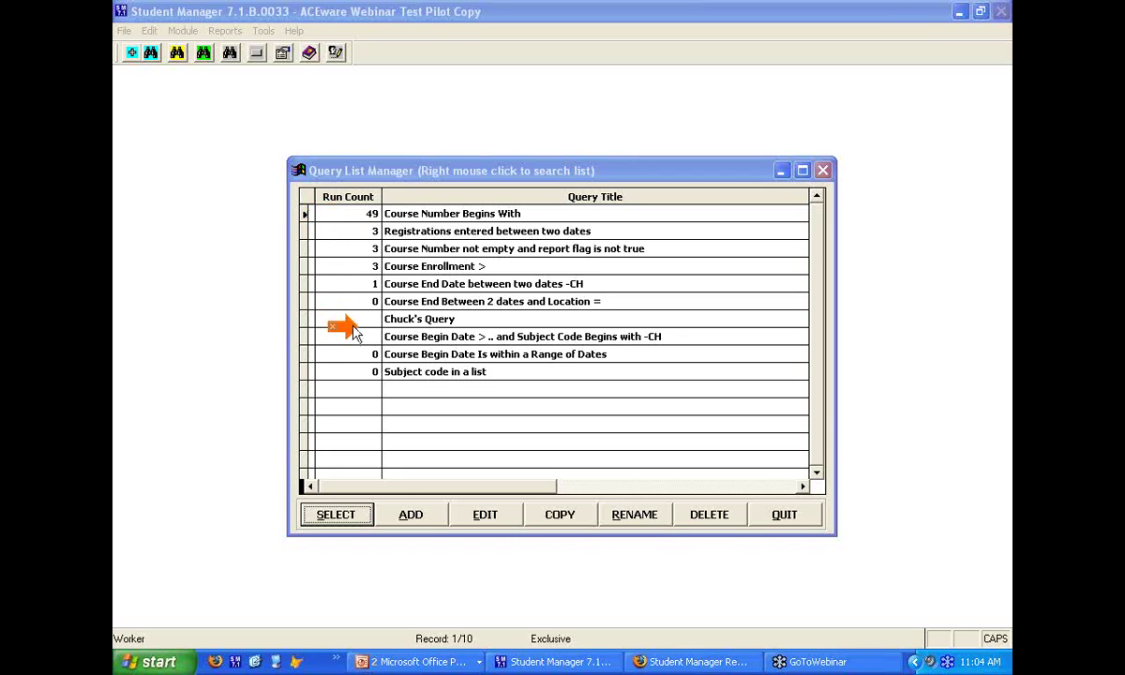
left_click(423, 353)
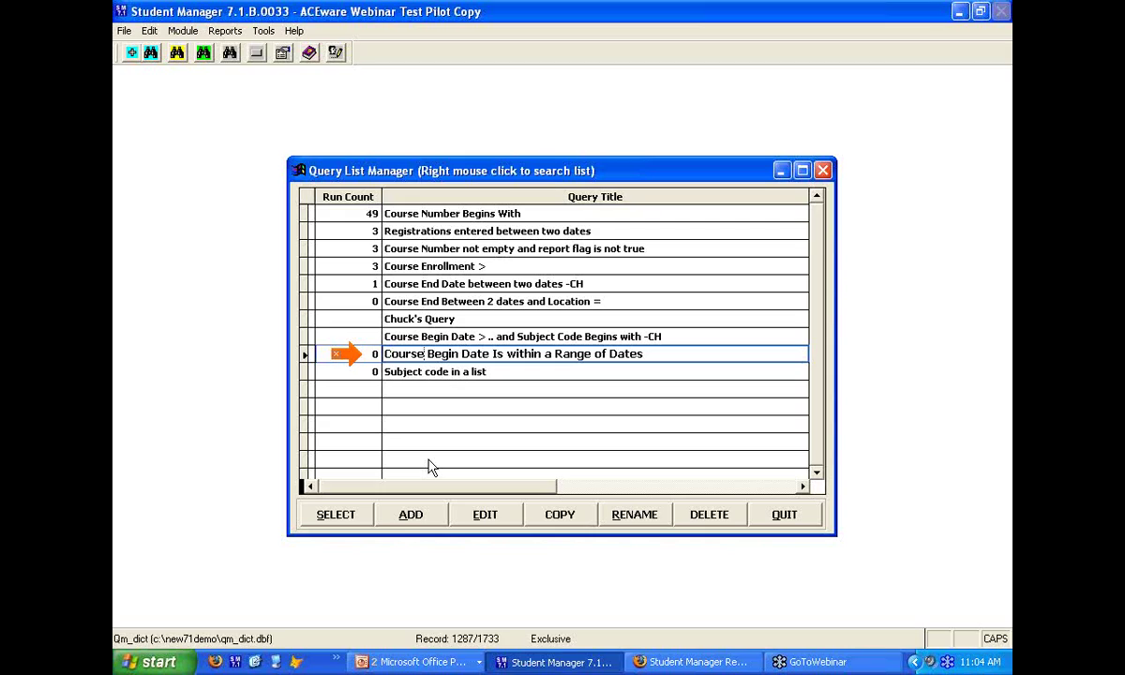
left_click(349, 514)
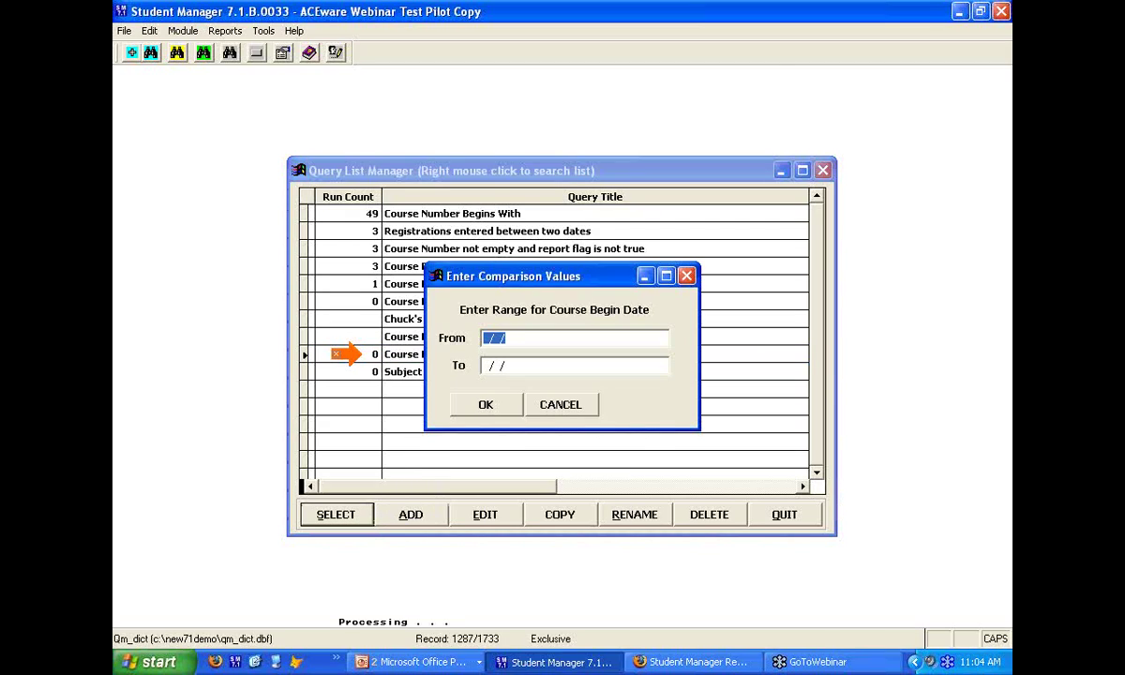
type("0101")
key("Tab")
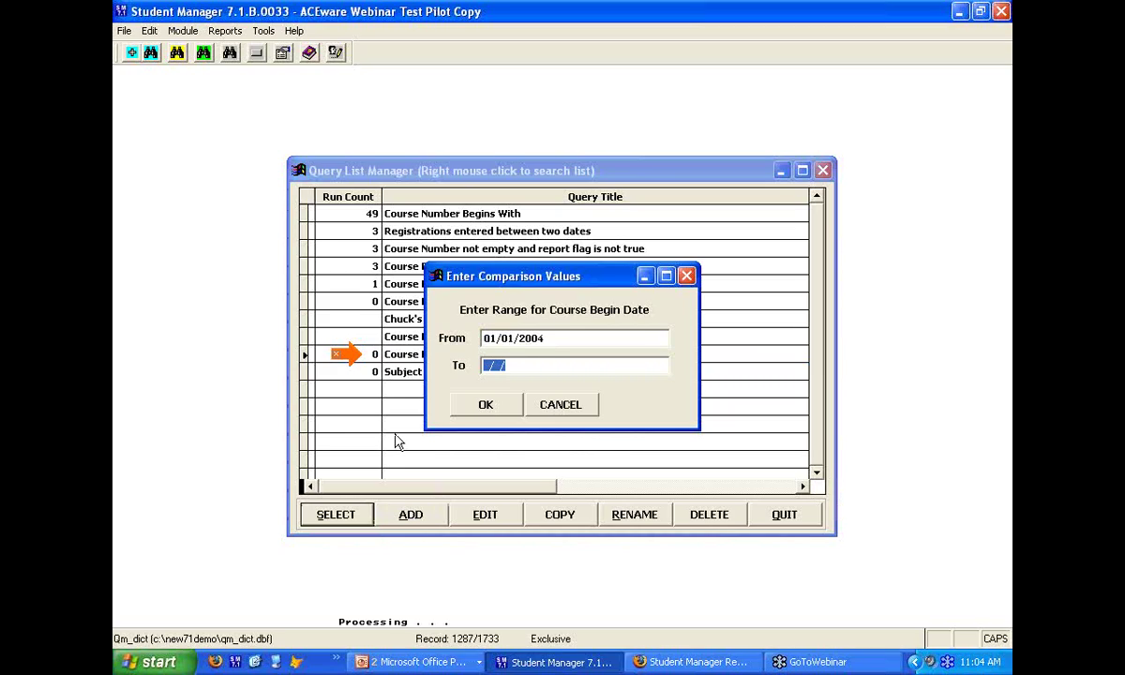
type("03102009")
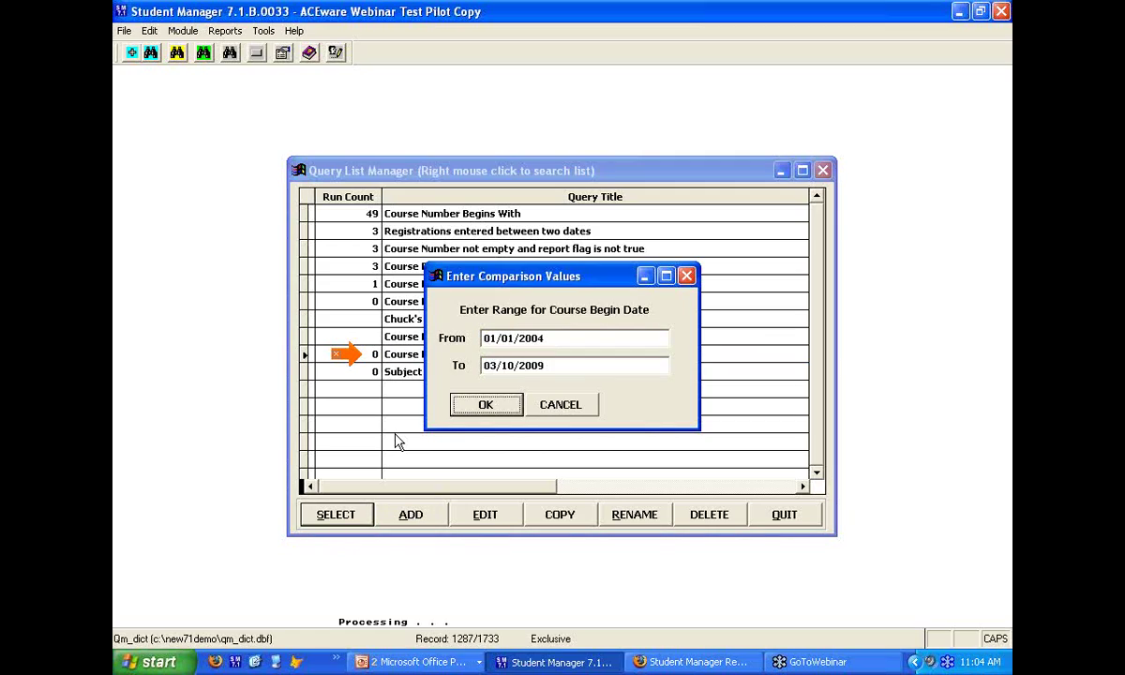
left_click(513, 404)
left_click(489, 365)
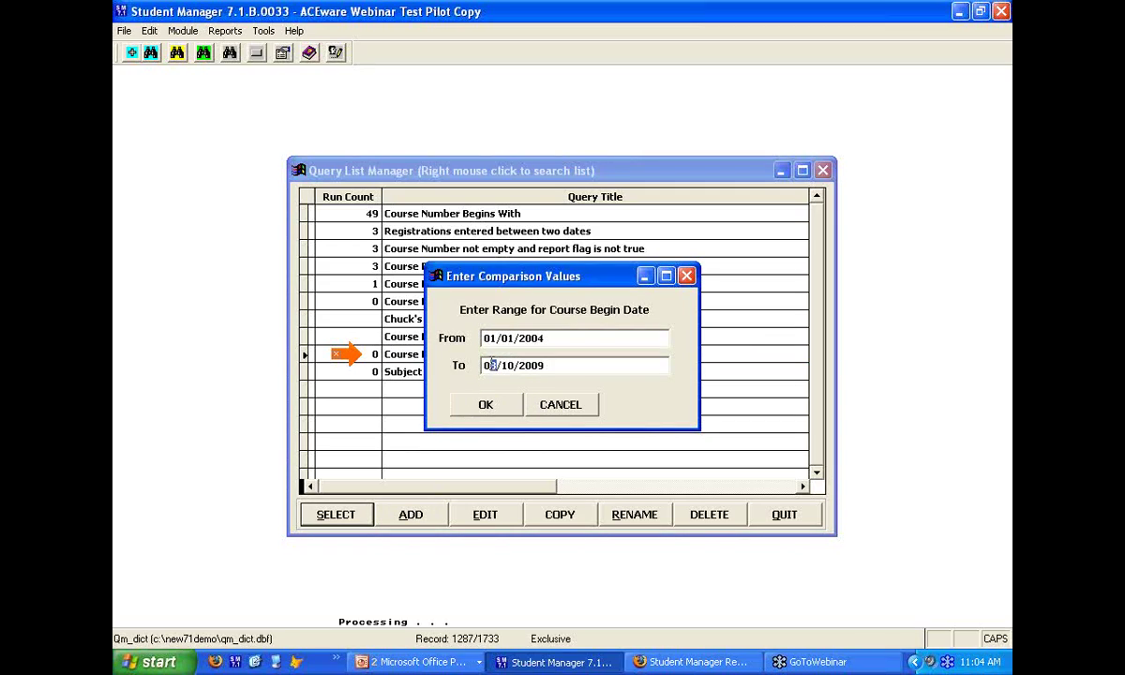
left_click(497, 406)
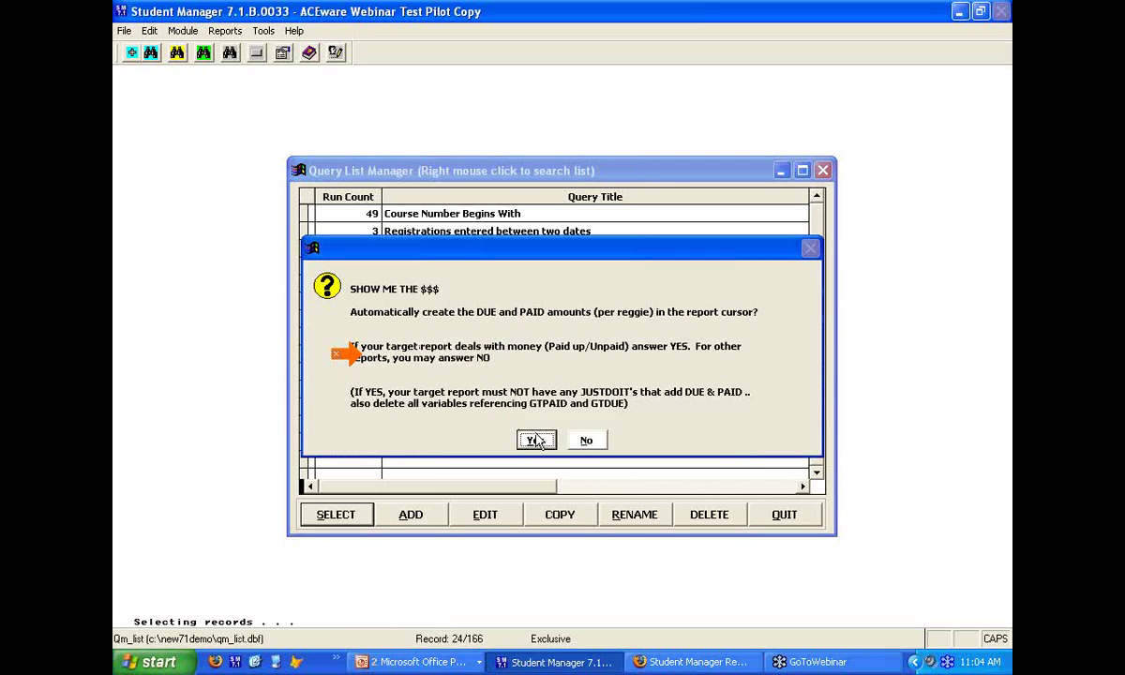
left_click(536, 440)
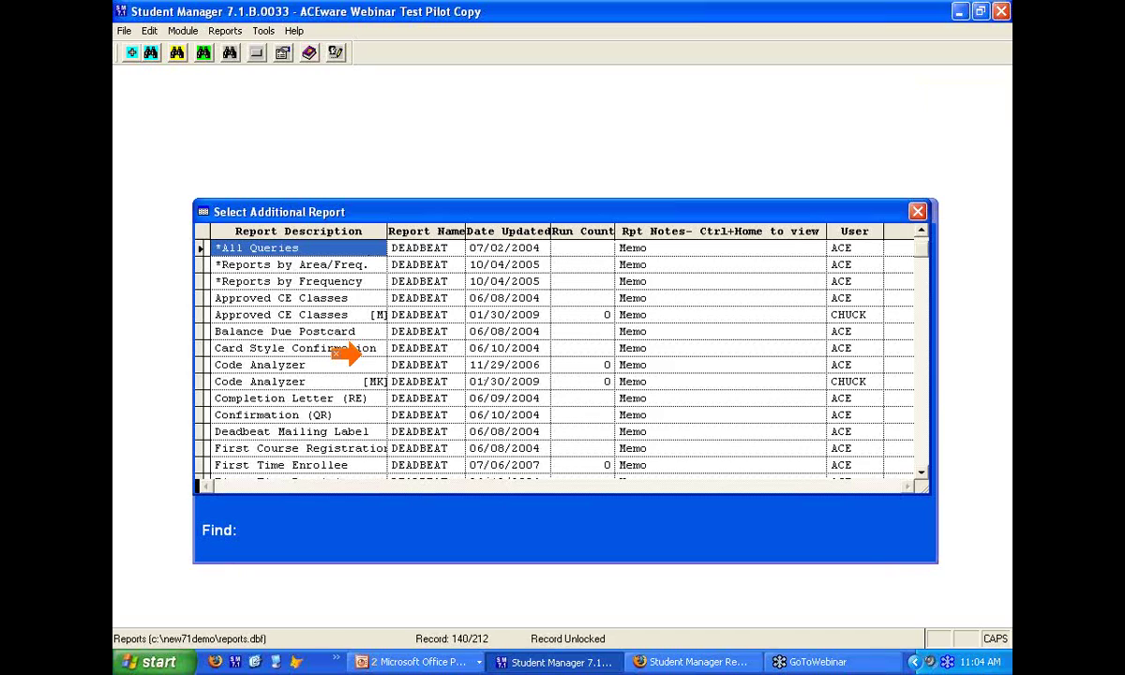
Find and run the additional report Prior Year Growth - Year, view its preview, and close it without printing
type("P")
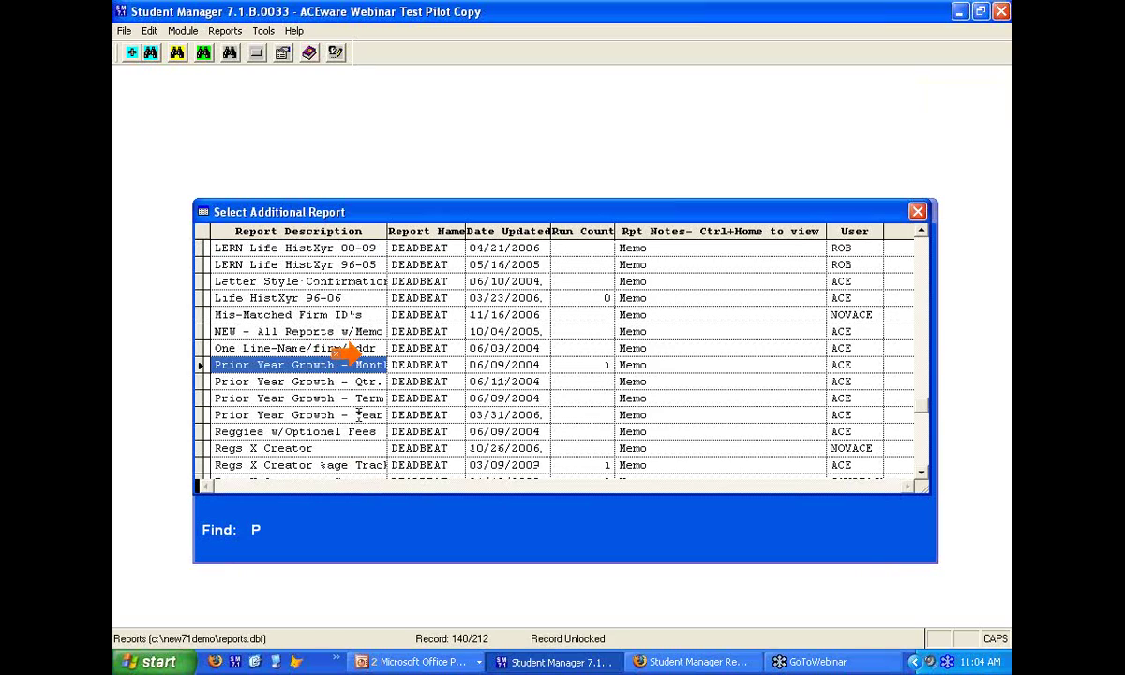
left_click(358, 414)
double_click(357, 415)
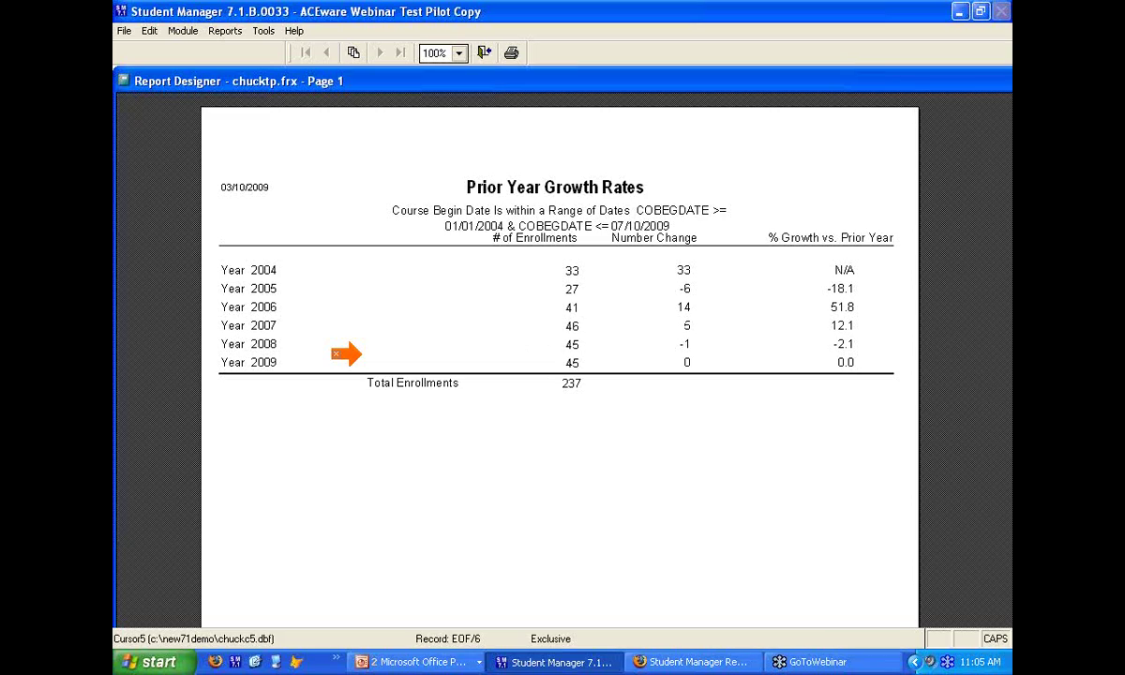
left_click(485, 54)
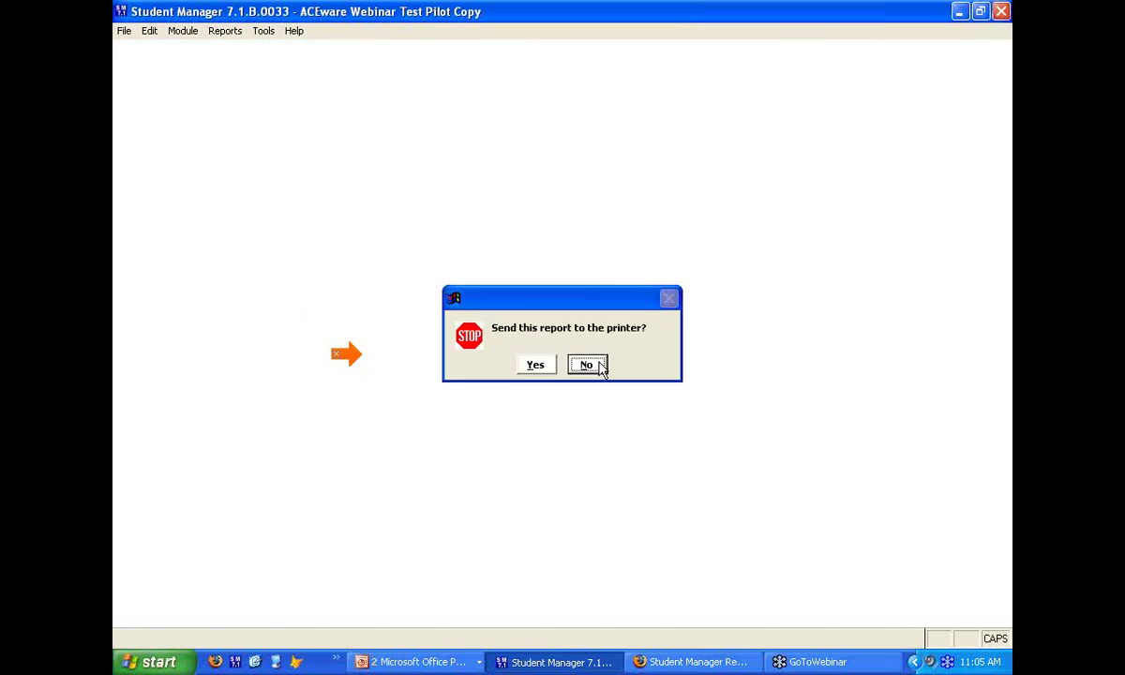
left_click(582, 364)
Recycle the report area and query additional-report registrations by course begin date after 01/01/2004 and subject code COMP, including due and paid amounts
left_click(433, 403)
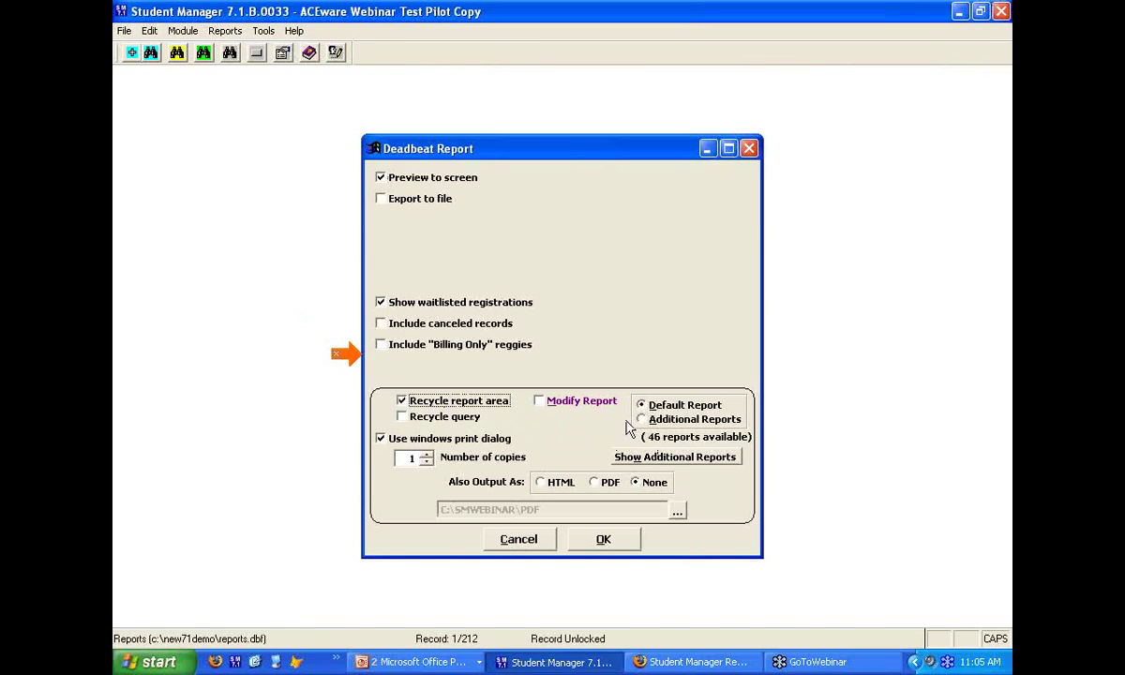
left_click(643, 418)
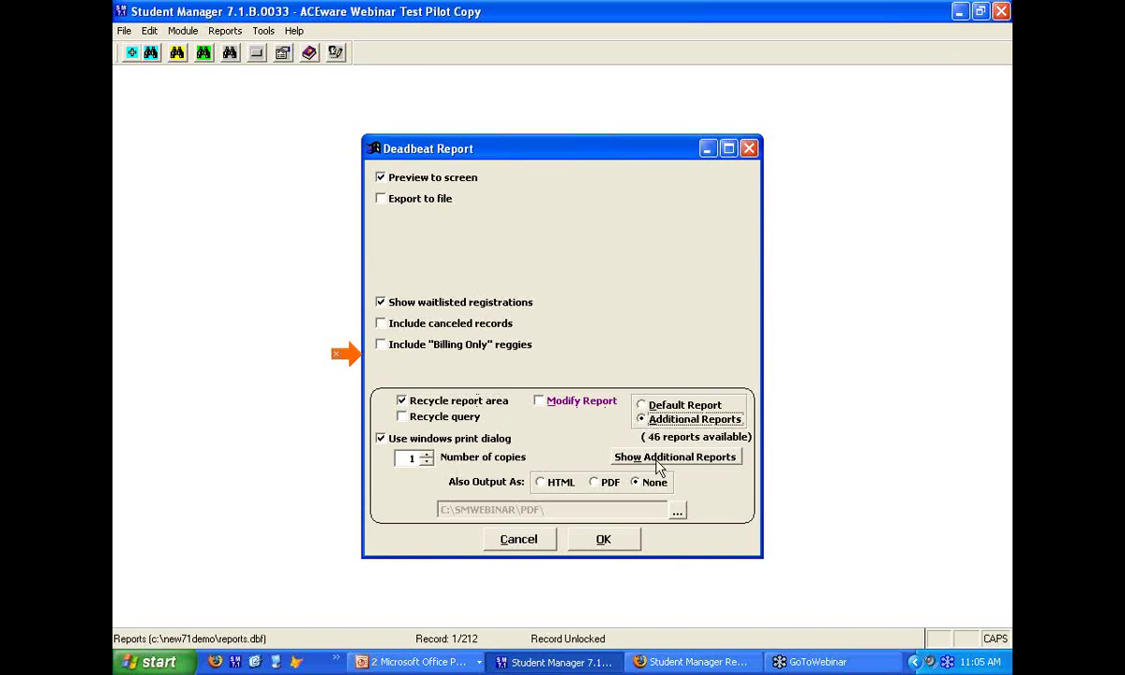
left_click(626, 536)
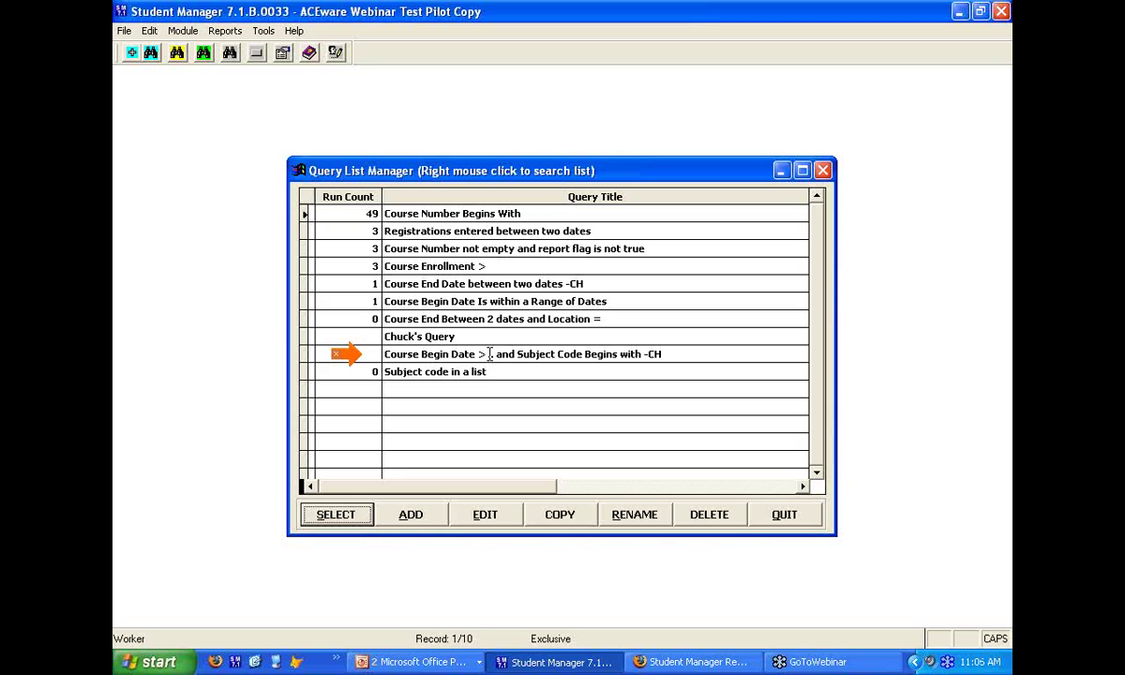
left_click(488, 353)
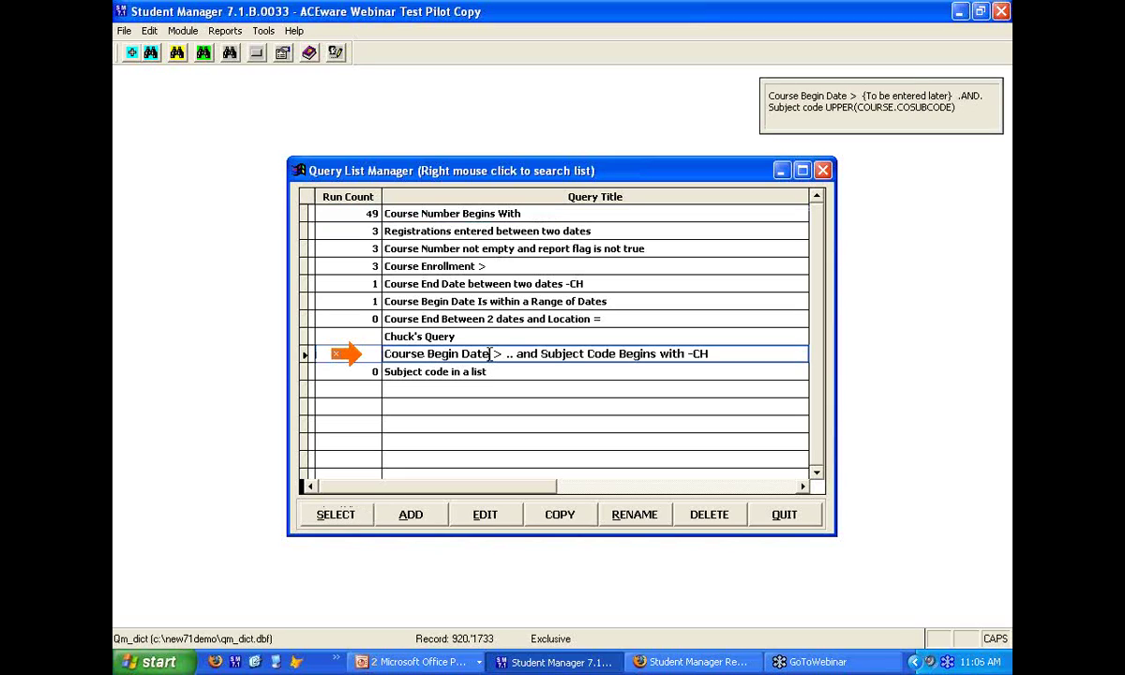
left_click(337, 514)
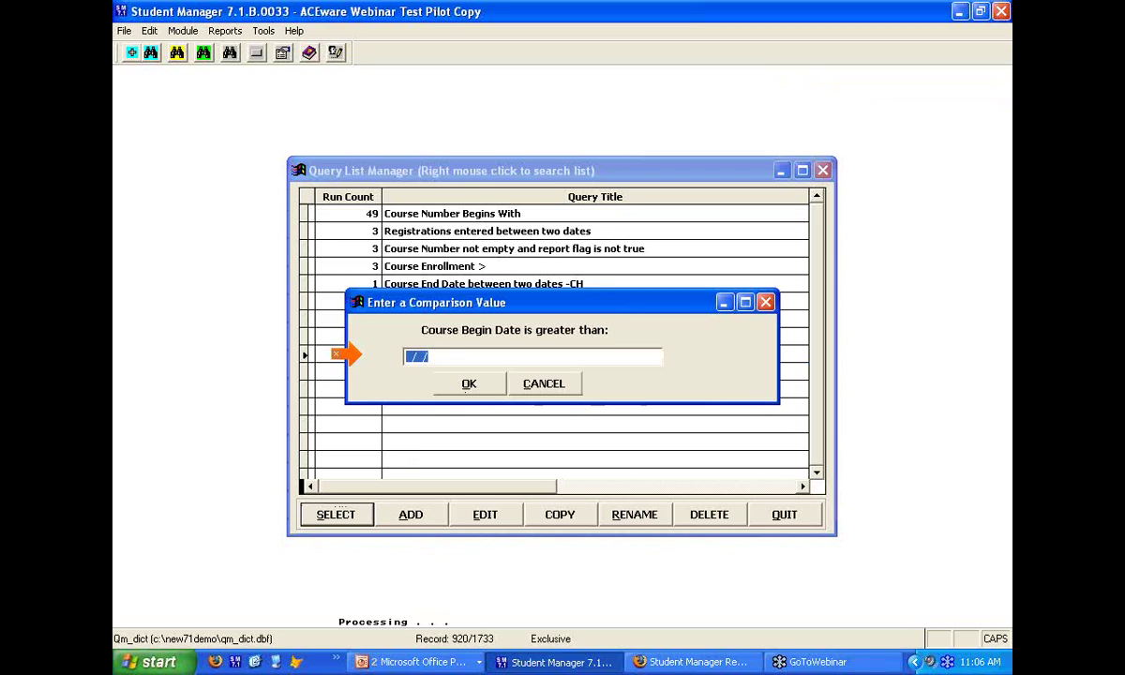
type("010104")
left_click(483, 387)
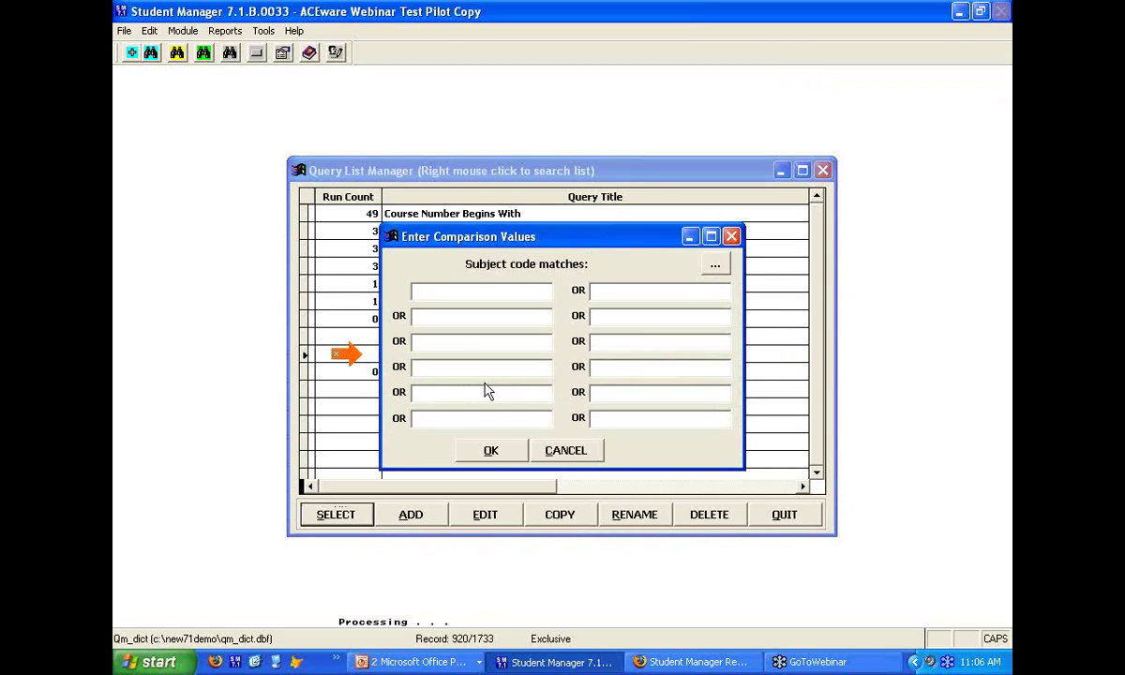
left_click(714, 264)
double_click(412, 535)
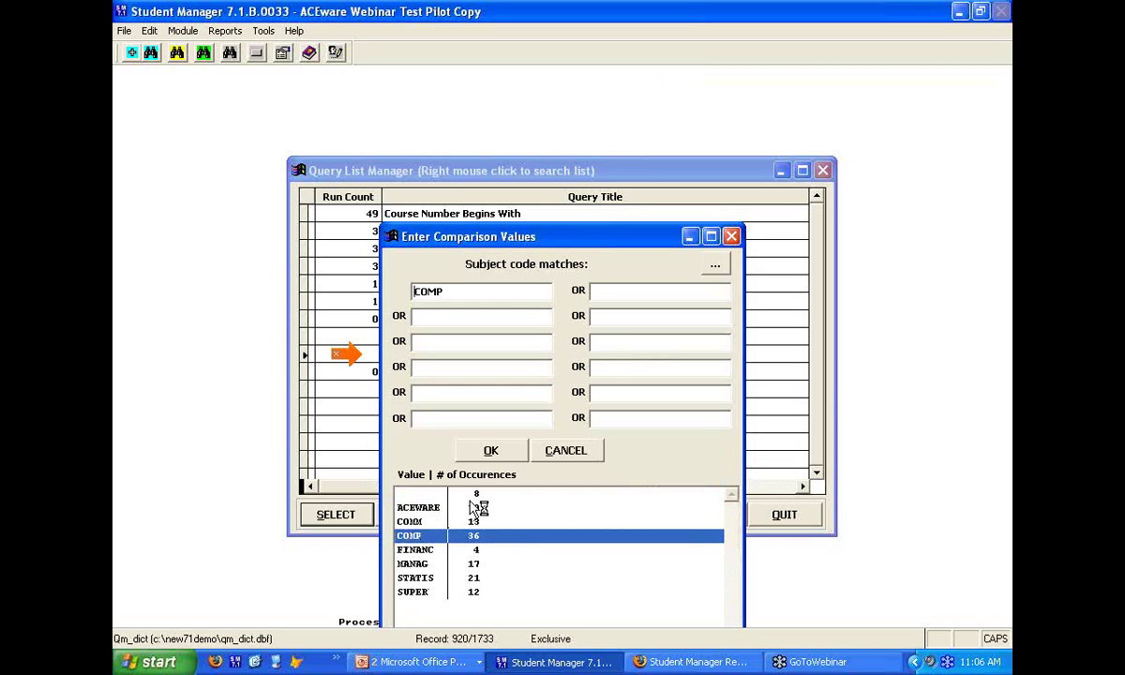
left_click(495, 452)
left_click(530, 440)
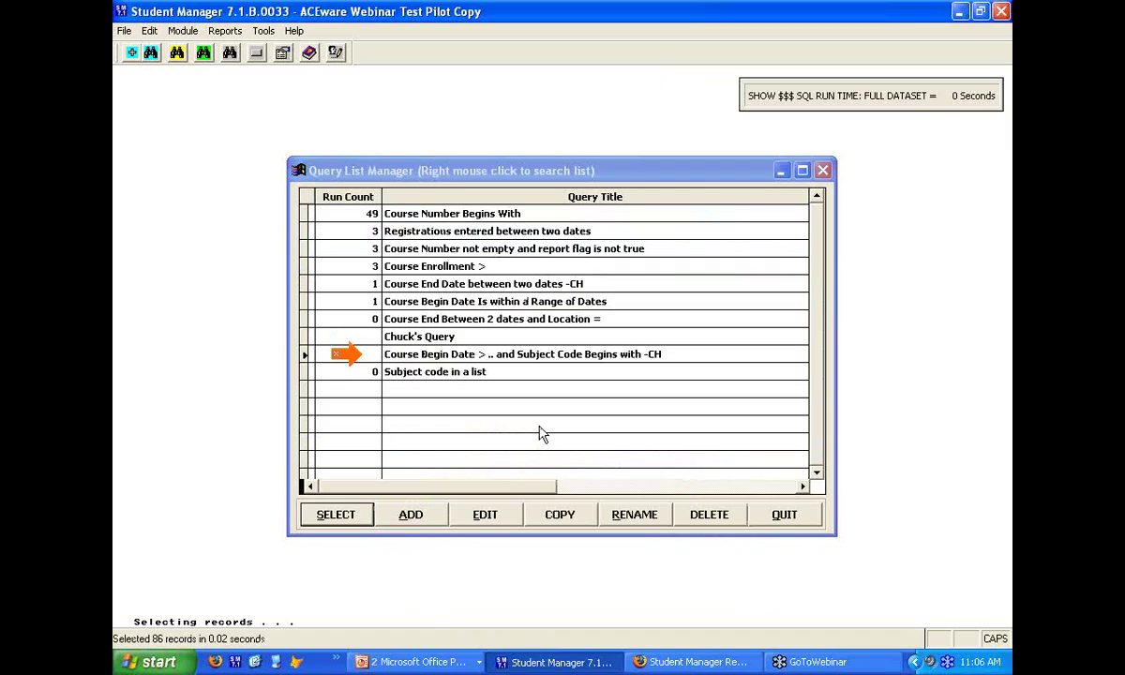
Preview the Prior Year Growth - Year additional report for the COMP registrations
type("P")
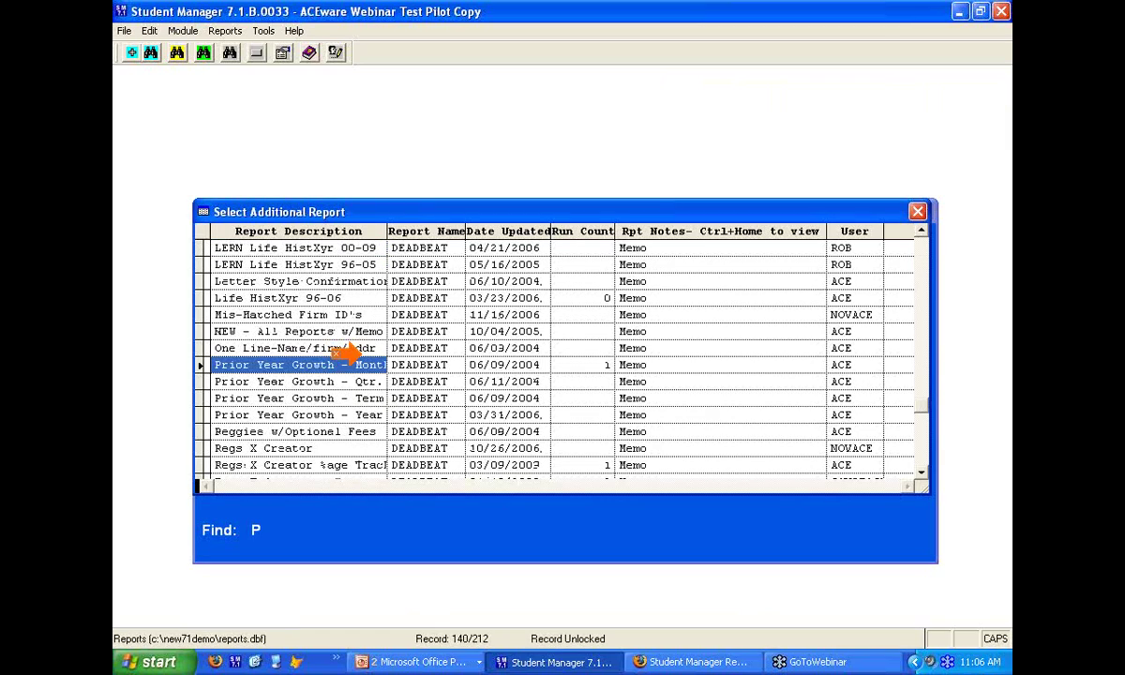
key("Down")
key("Down")
key("Down")
key("Return")
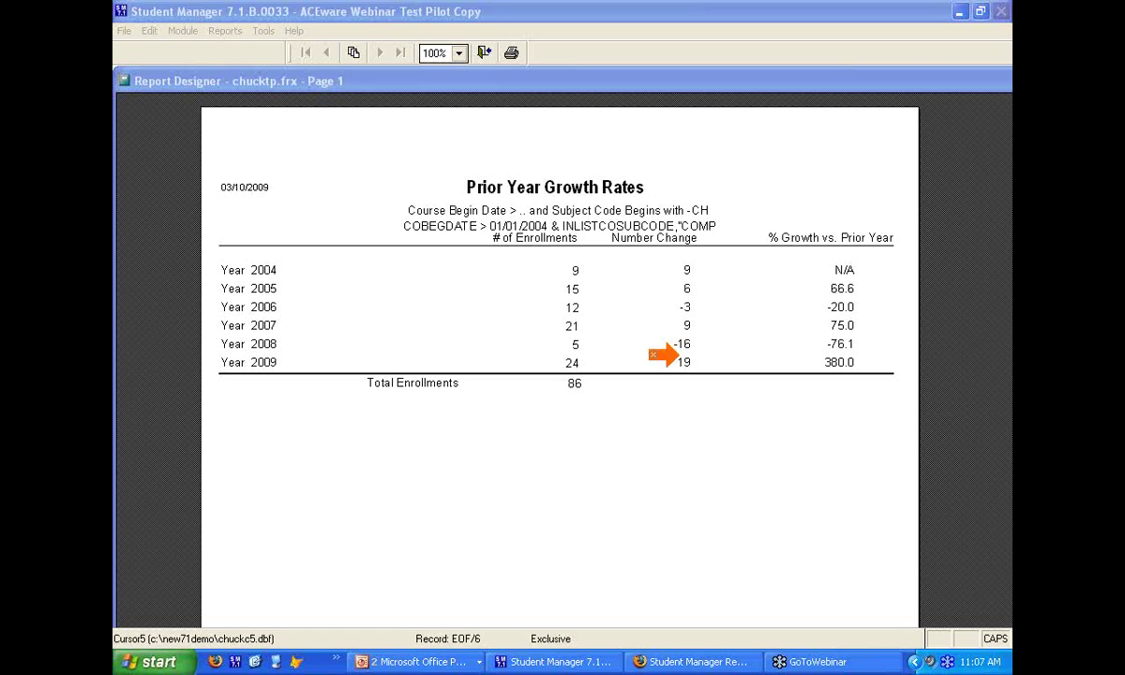
Close the COMP growth preview without printing, switch to the PowerPoint slide show, and advance to the Code Analyzer slide
left_click(487, 54)
left_click(489, 54)
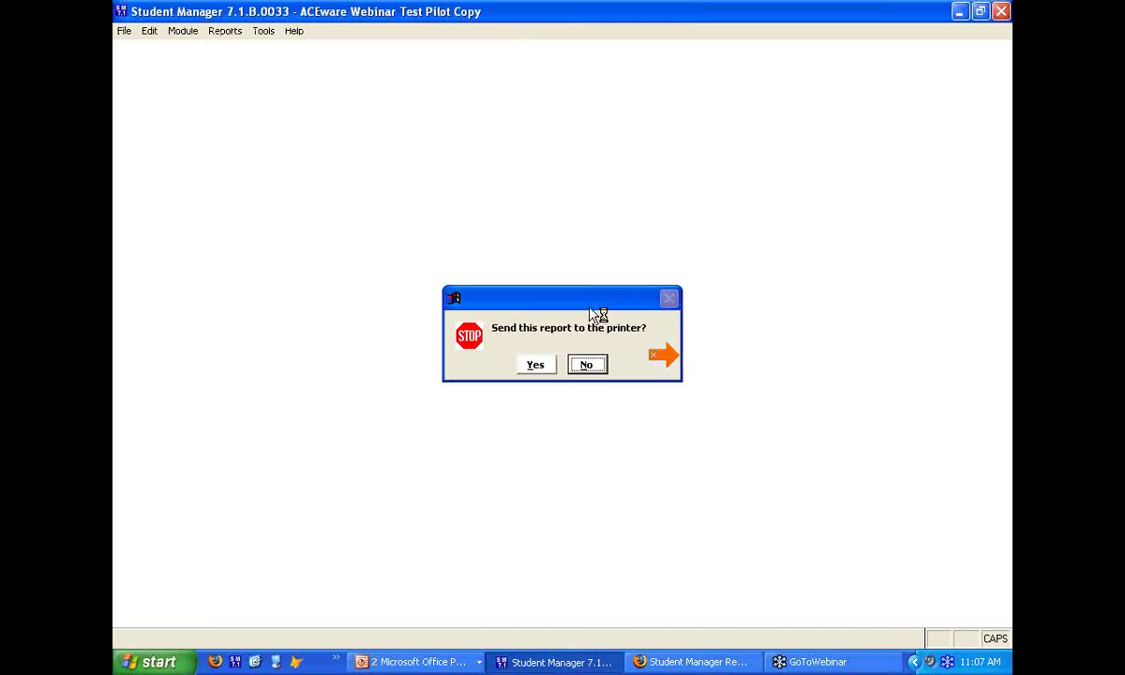
left_click(587, 365)
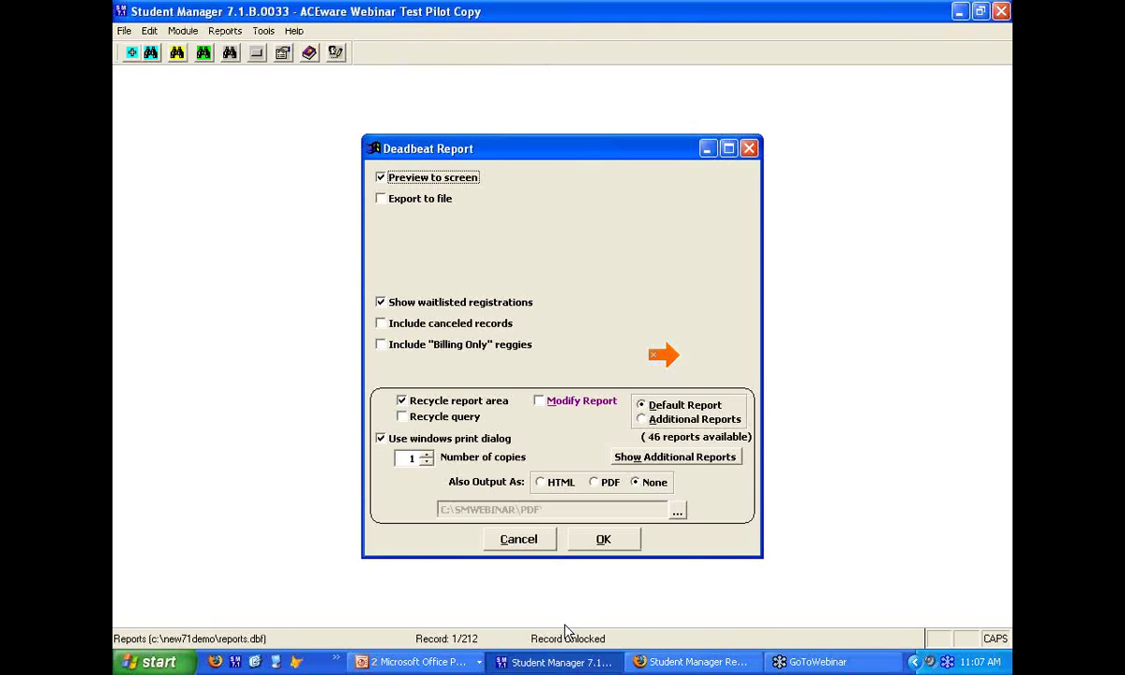
key("alt+Tab")
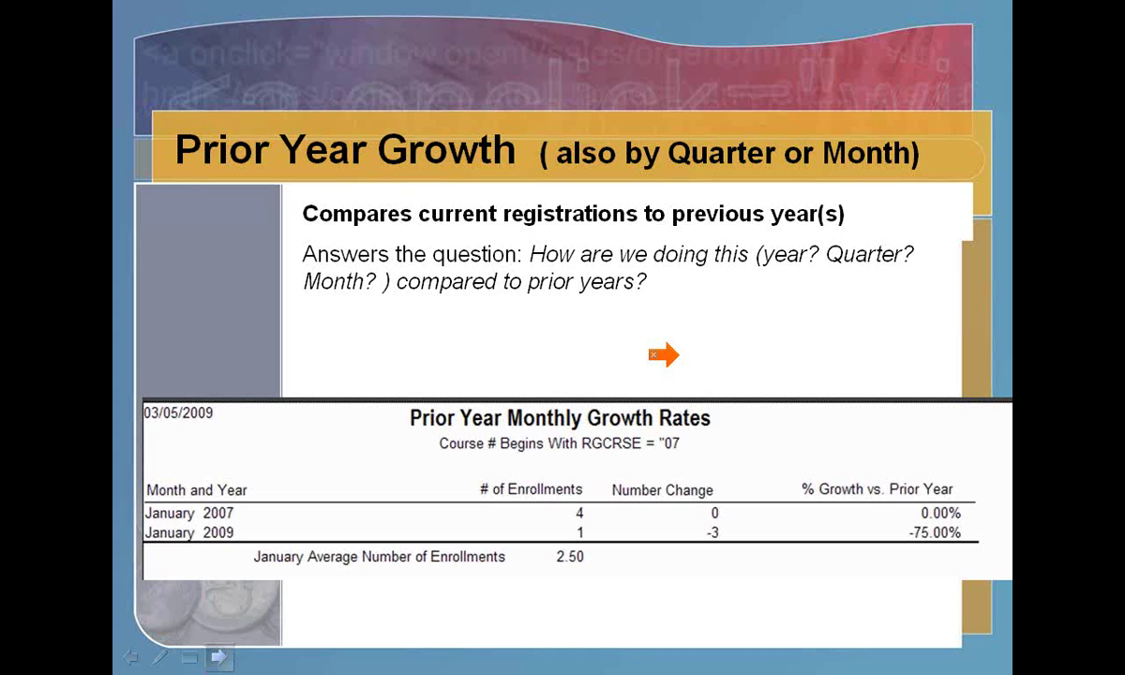
left_click(655, 355)
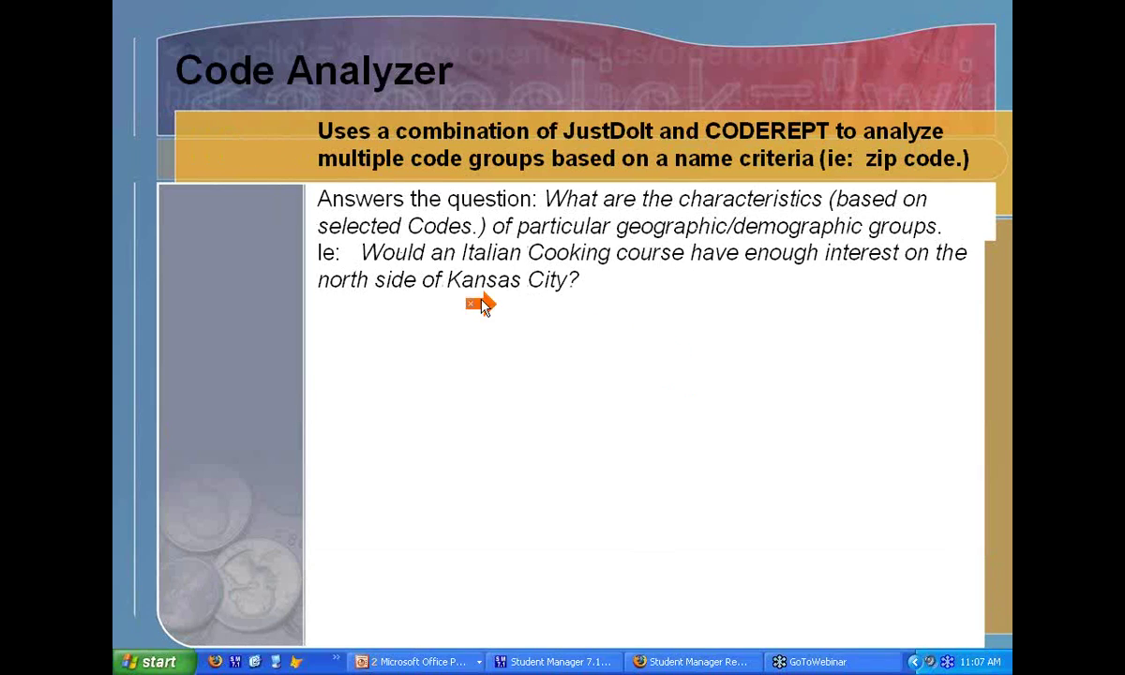
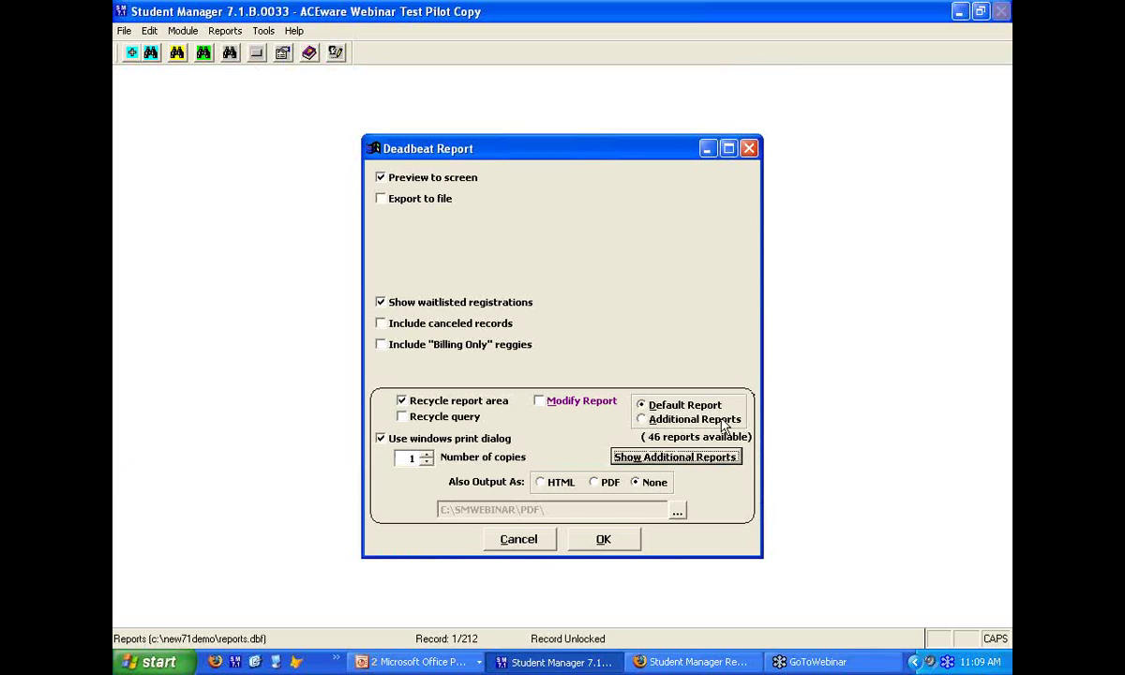
Query additional-report registrations whose course number begins with 08F, including the due and paid amounts
key("Escape")
left_click(641, 419)
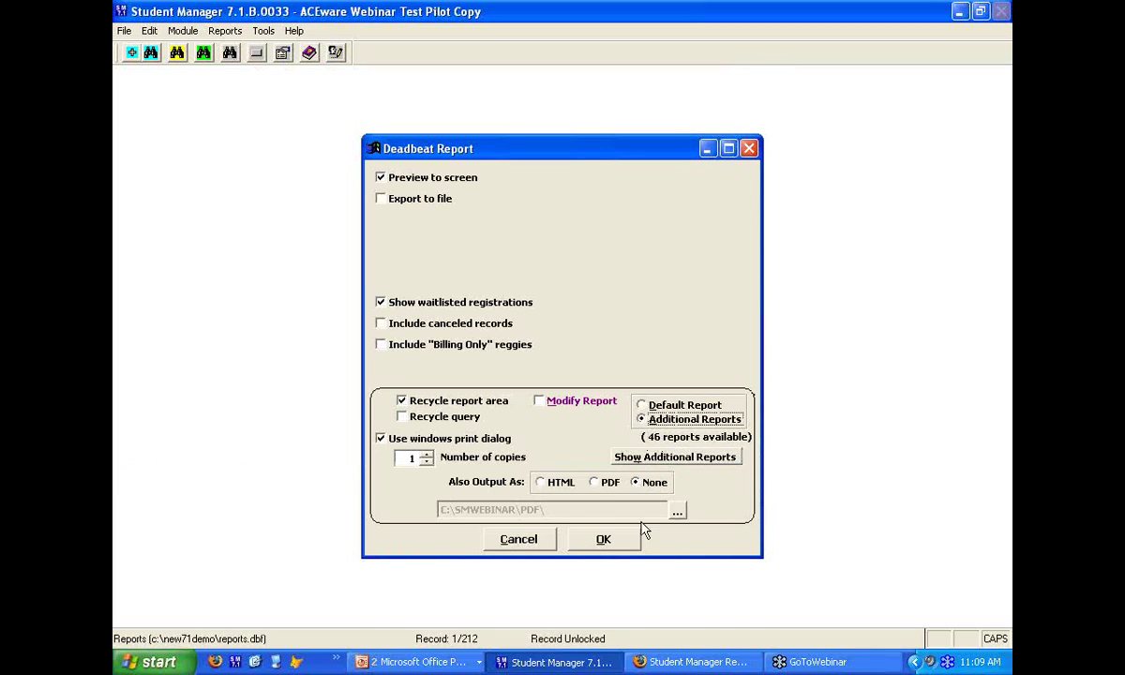
left_click(622, 542)
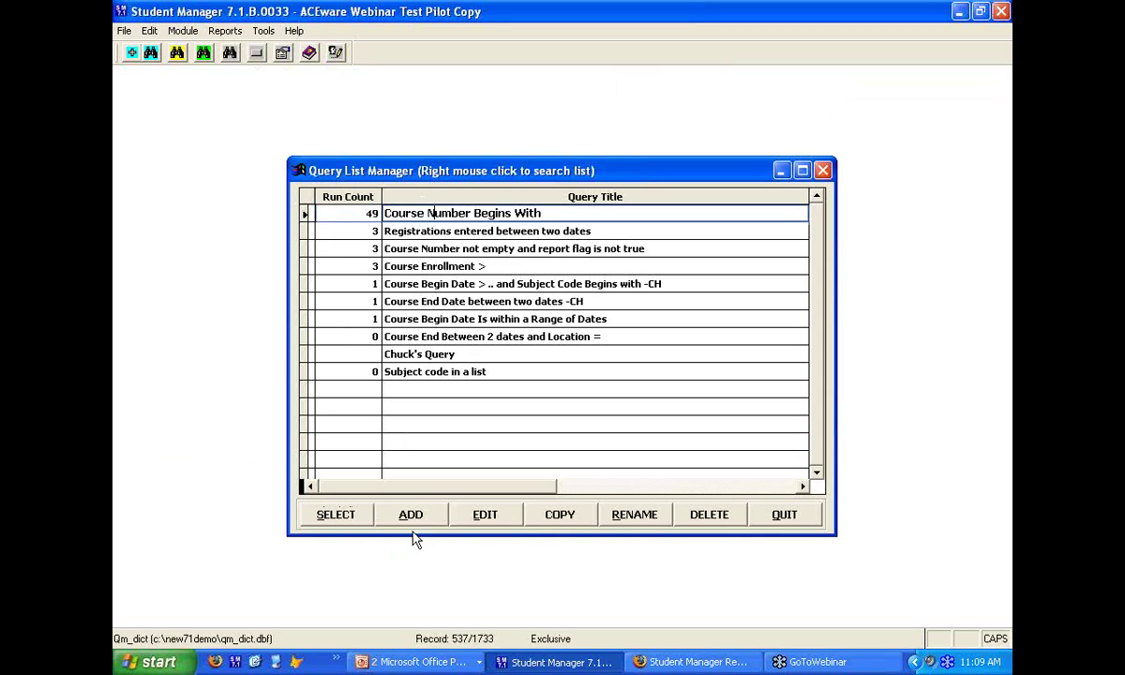
left_click(359, 518)
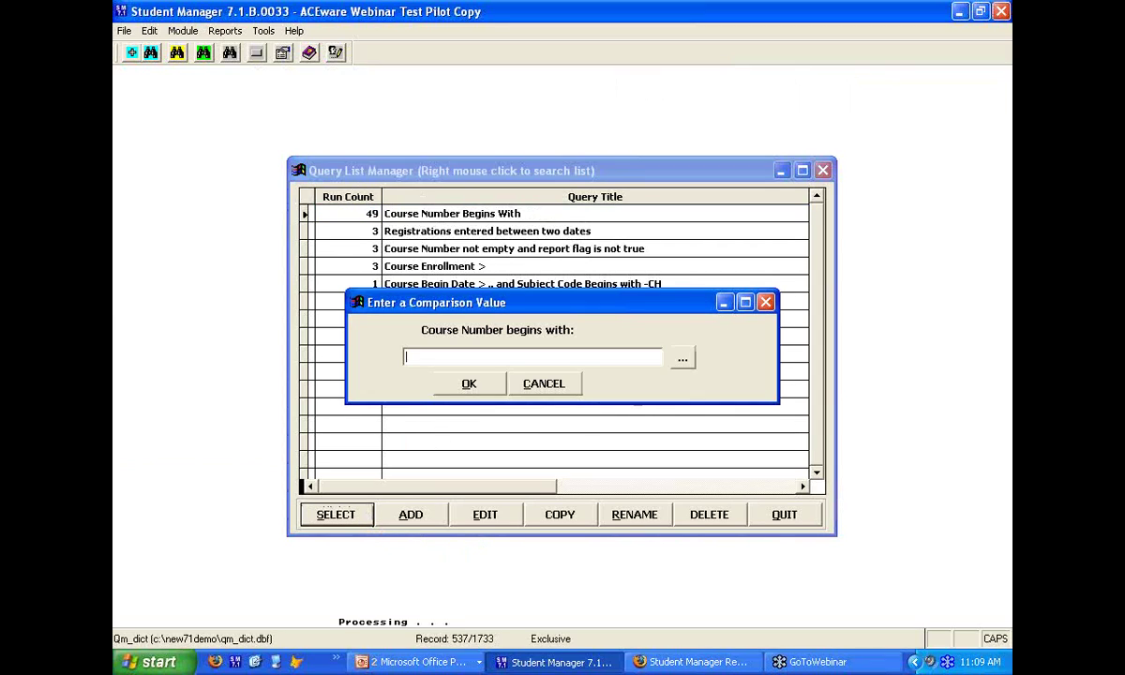
type("08F")
left_click(469, 385)
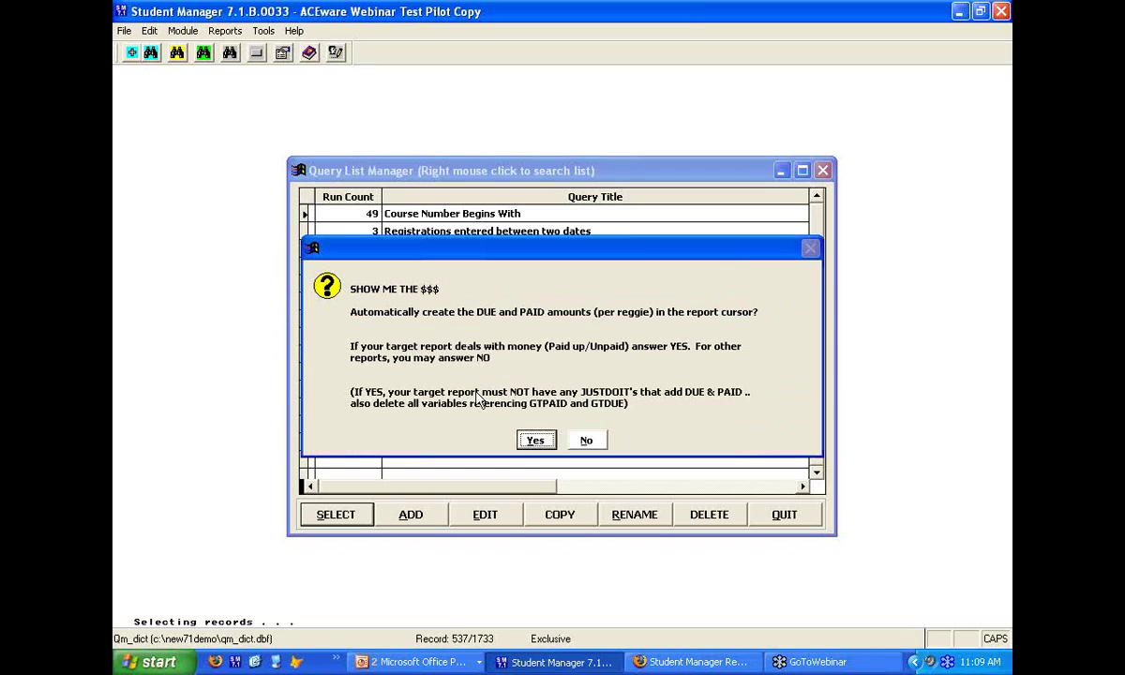
left_click(535, 439)
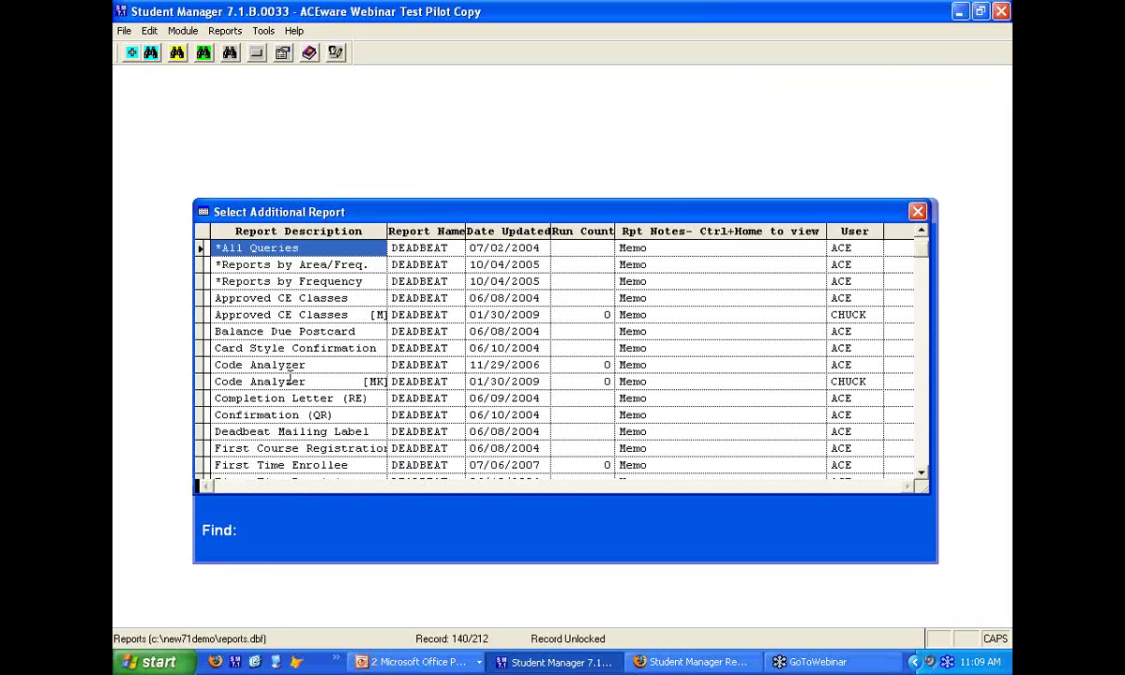
Open the modified [MK] copy of the Code Analyzer additional report and preview its code listings by zip code
left_click(259, 365)
left_click(312, 387)
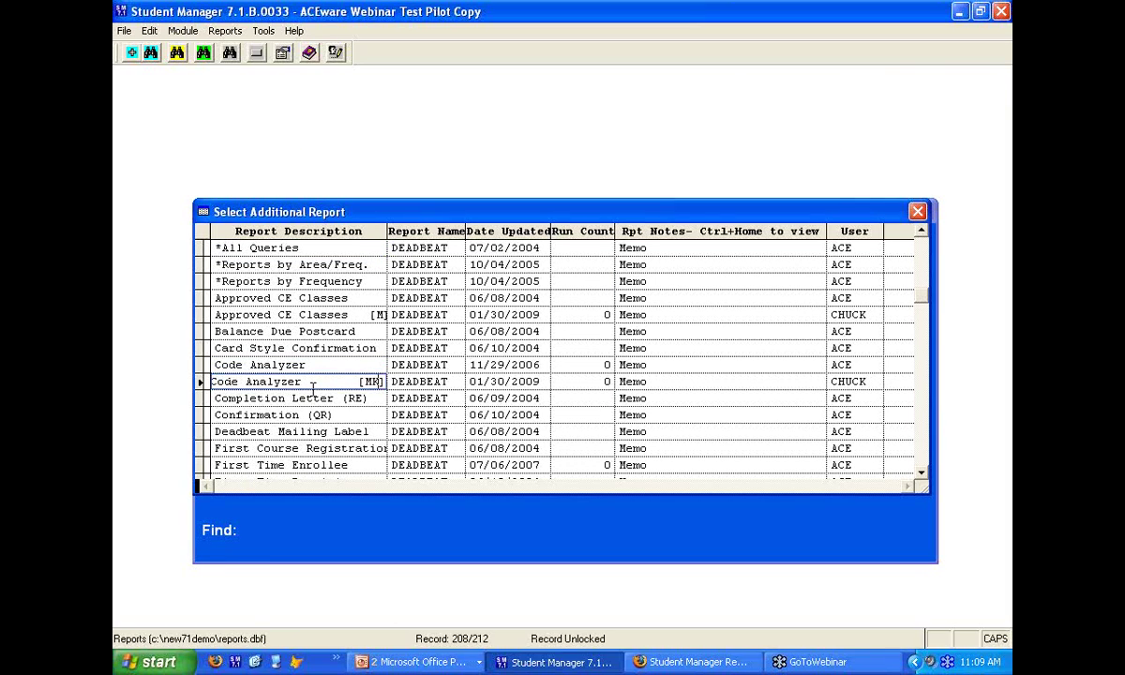
double_click(311, 387)
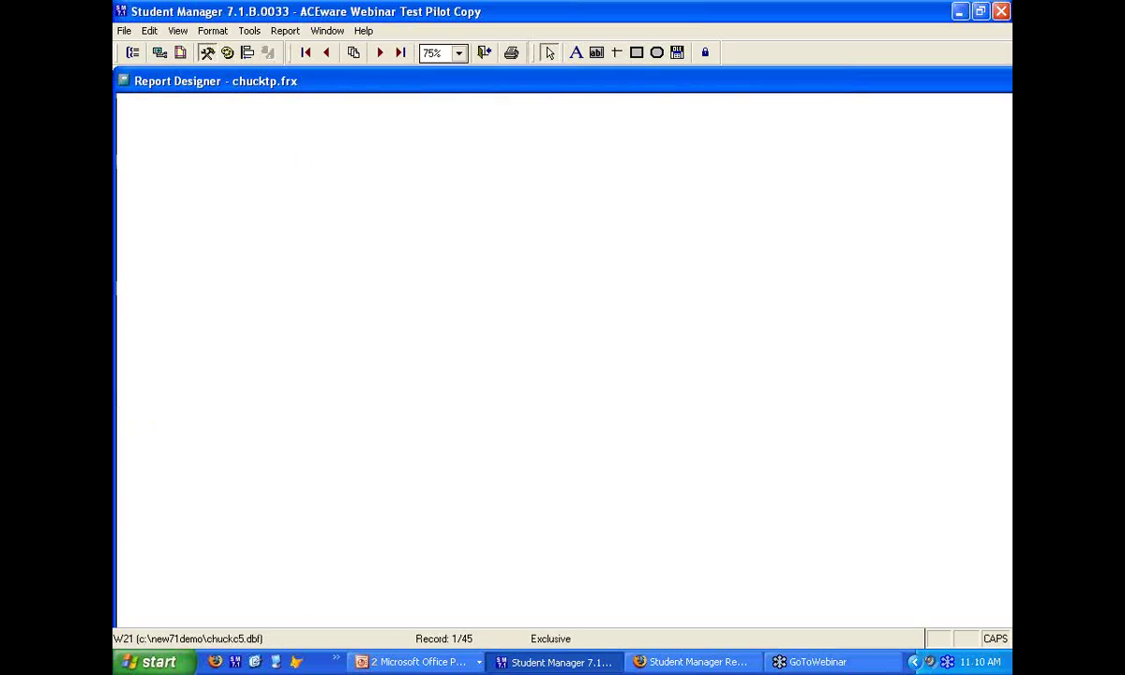
left_click(396, 439)
scroll(398, 436, "down", 1)
scroll(399, 436, "down", 6)
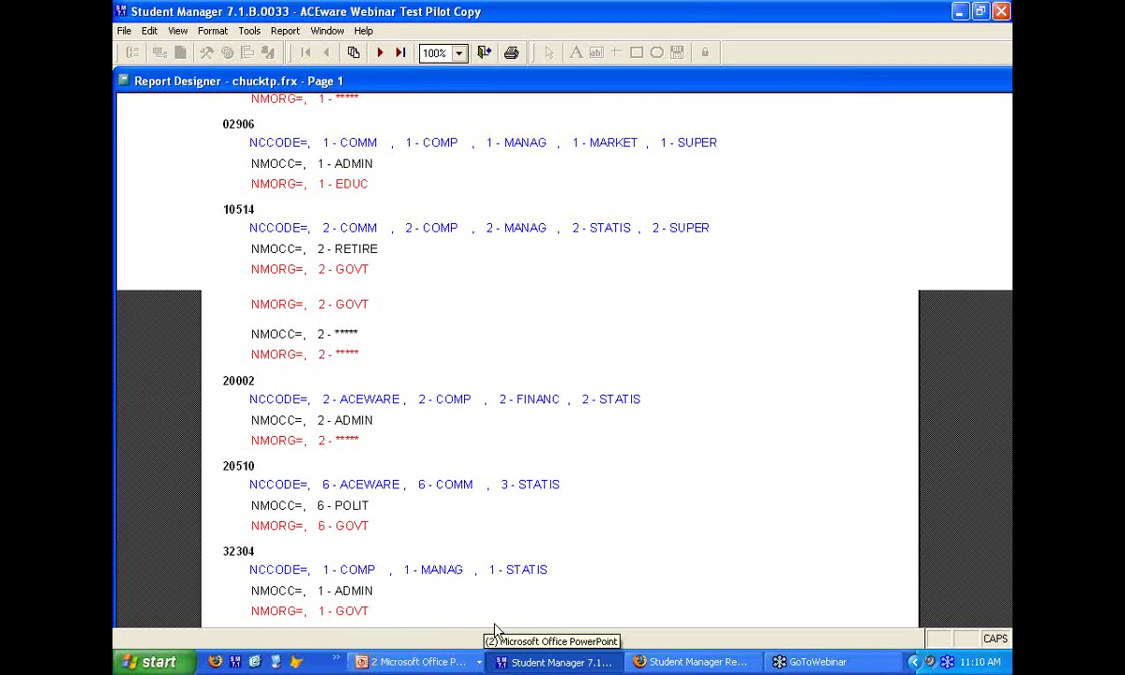
Exit the Code Analyzer preview, close the report design, and dismiss the final preview without printing
left_click(483, 54)
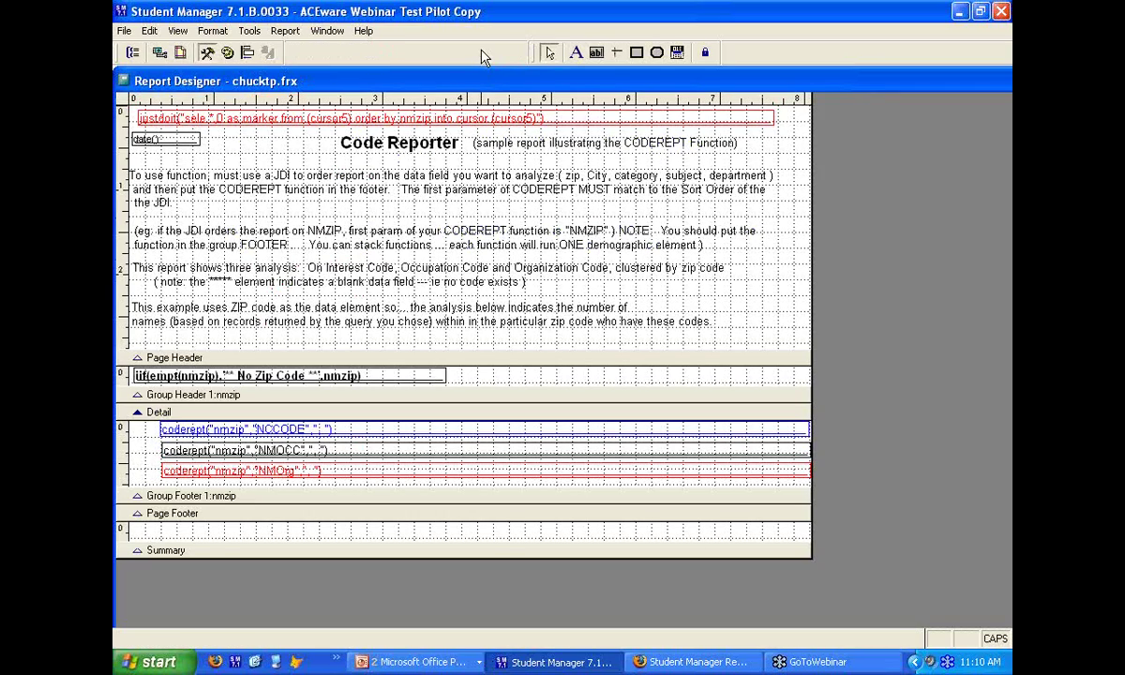
left_click(124, 30)
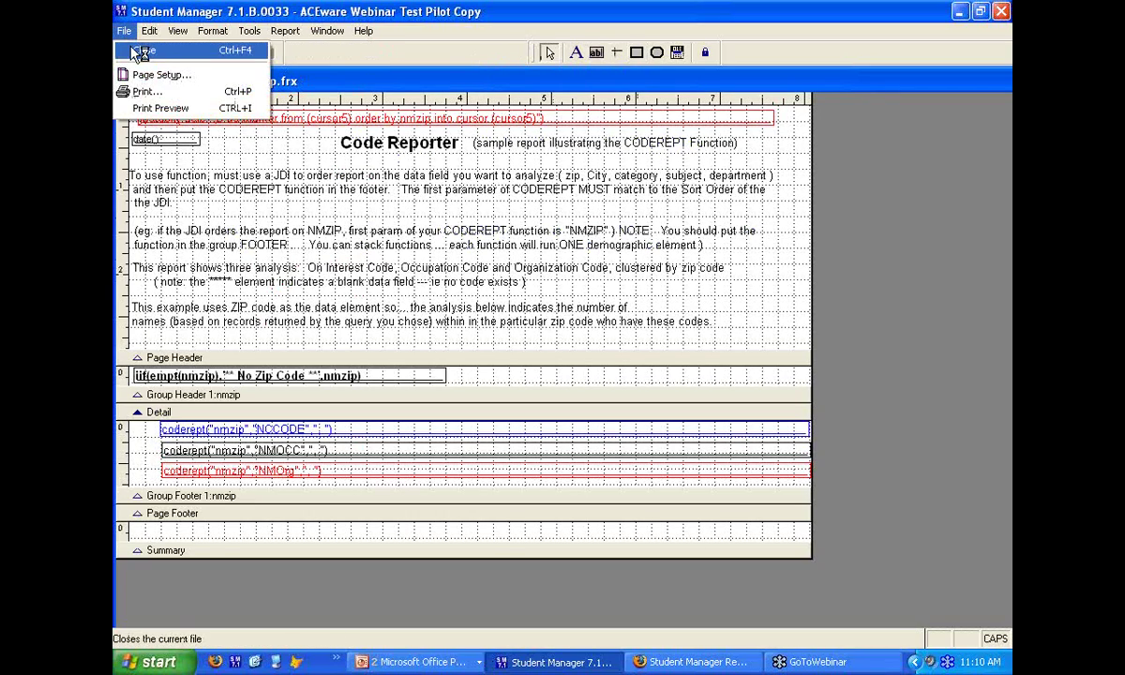
left_click(138, 50)
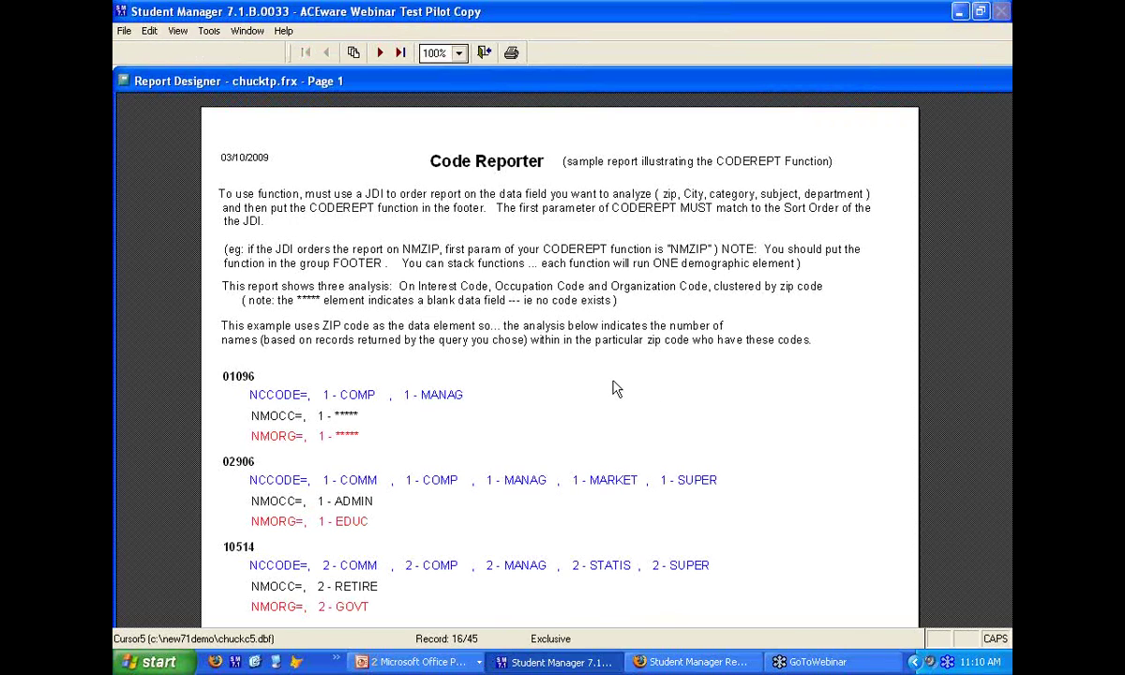
key("Escape")
left_click(587, 367)
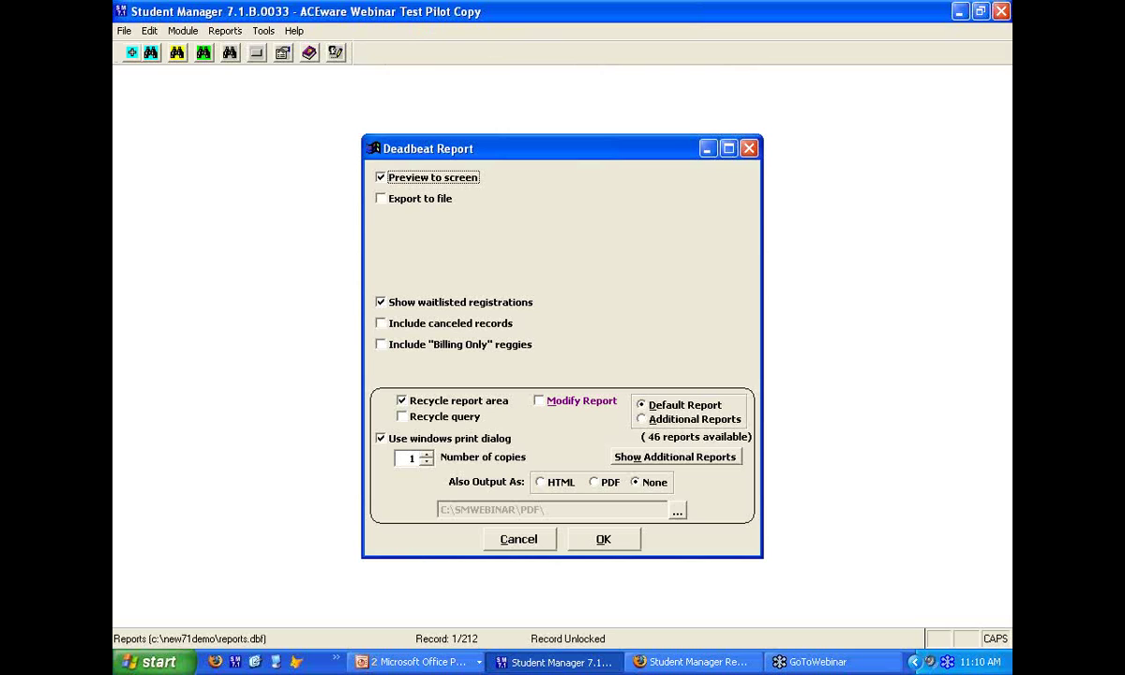
Switch to the PowerPoint slide show and advance to the Top Dog Names (& Firms!) slide
key("alt+Tab")
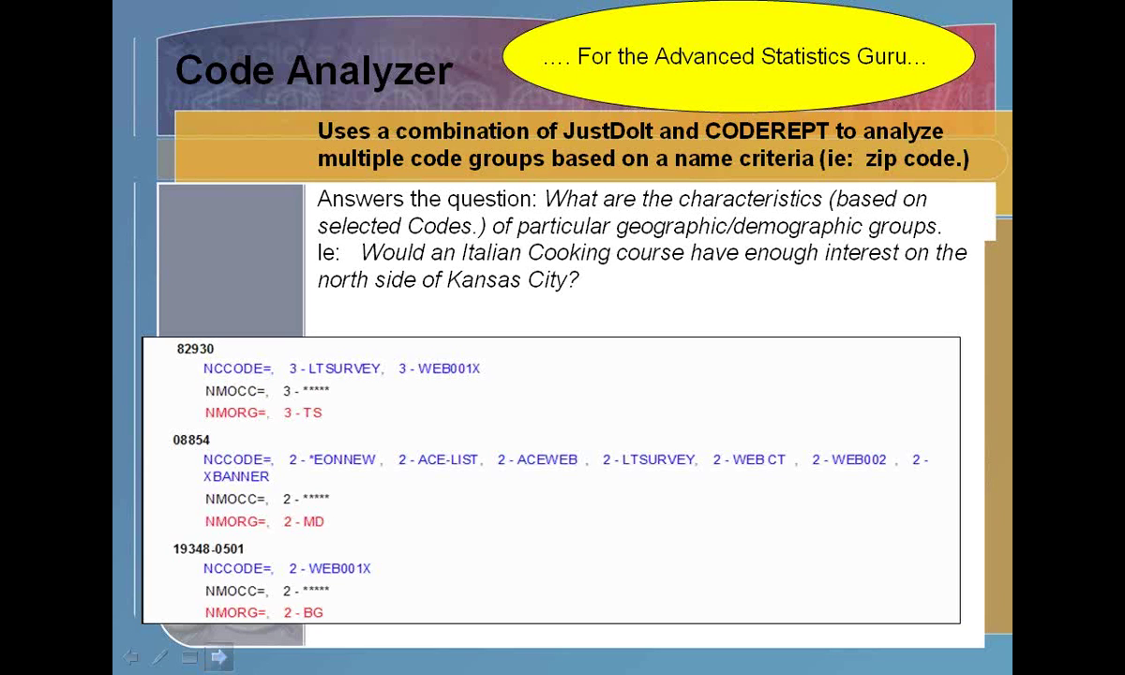
left_click(222, 659)
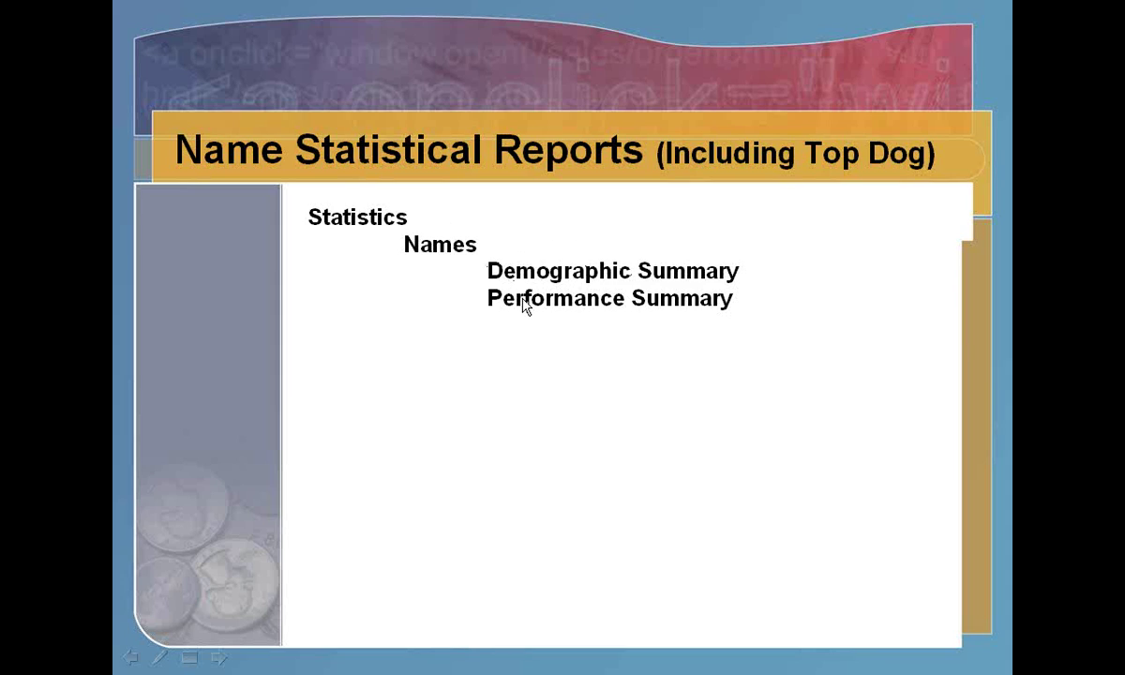
left_click(219, 658)
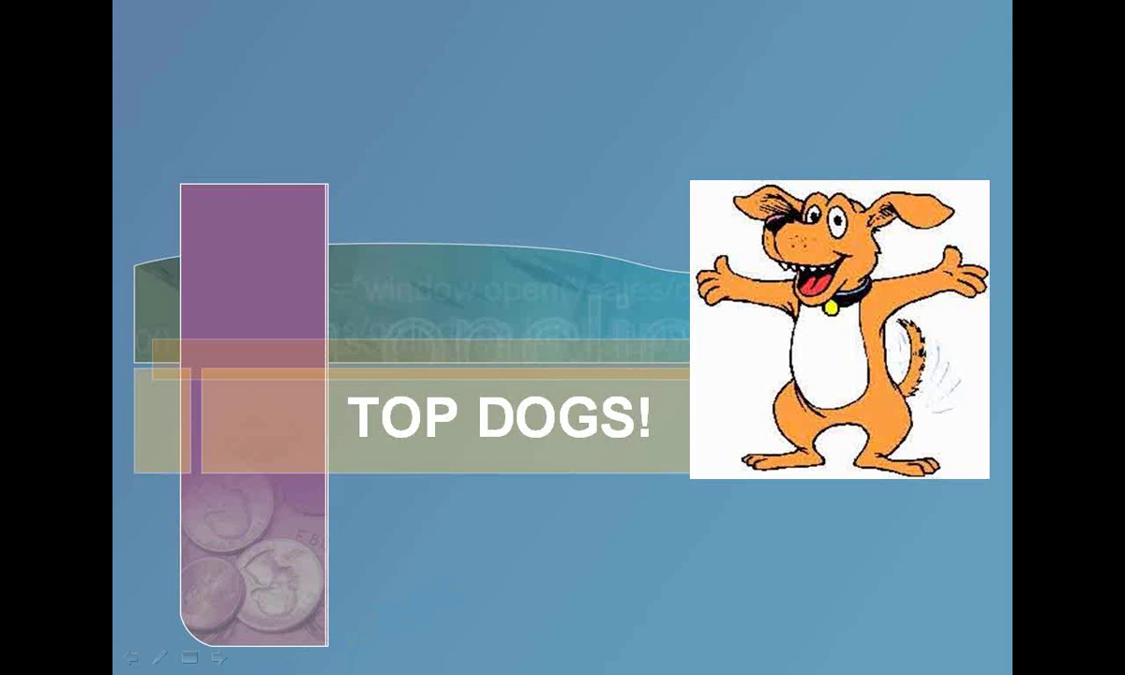
key("Right")
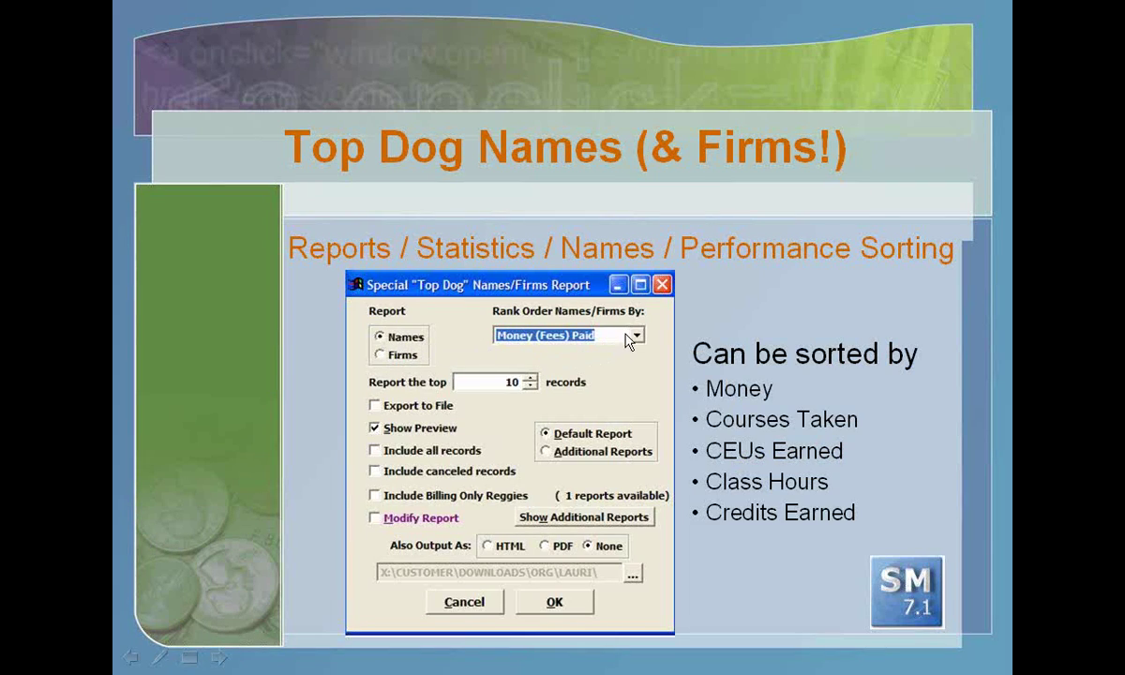
Switch back to Student Manager, cancel the Deadbeat Report, and open the Performance Sorting statistics report for names
key("alt+Tab")
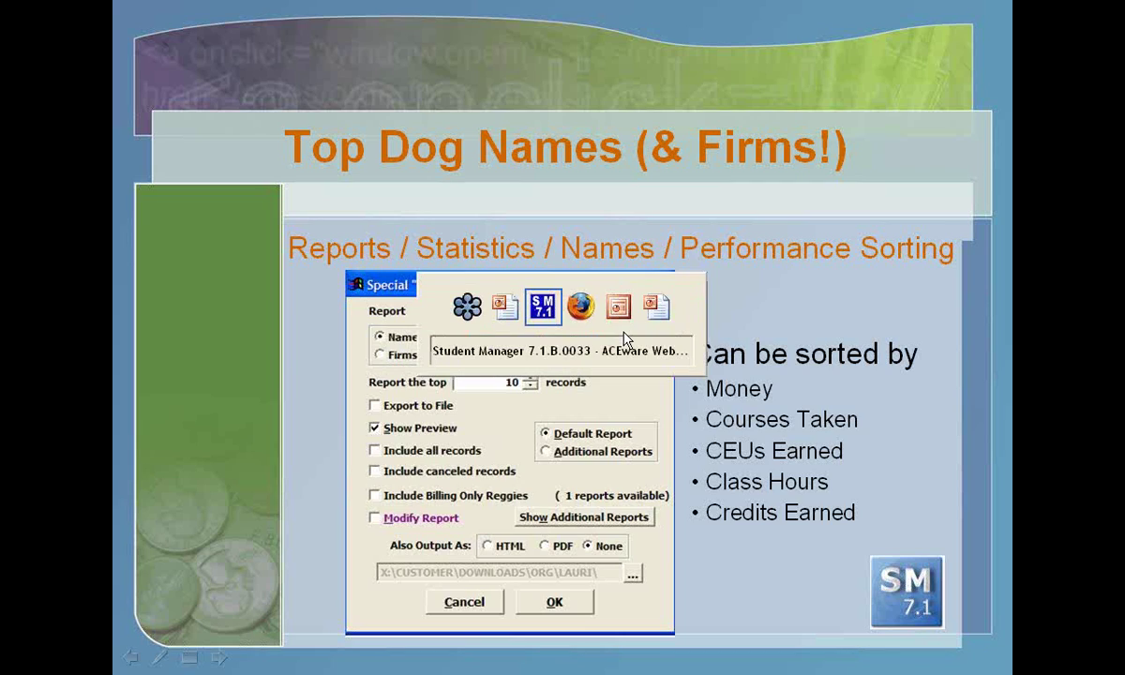
left_click(520, 540)
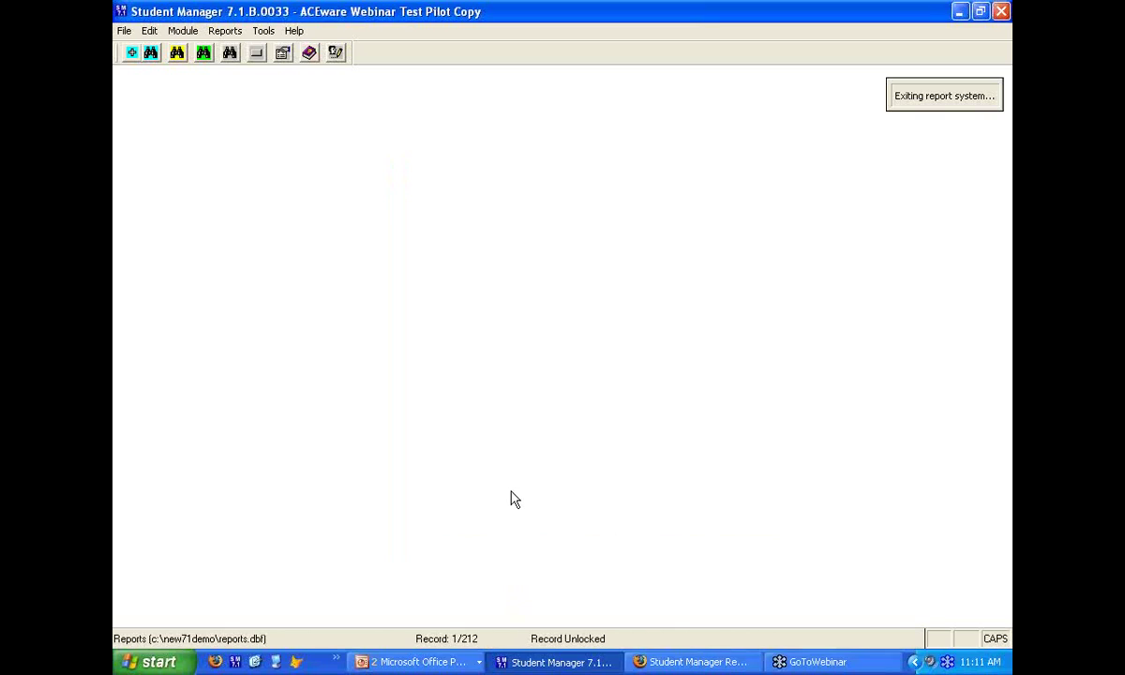
left_click(225, 30)
mouse_move(270, 201)
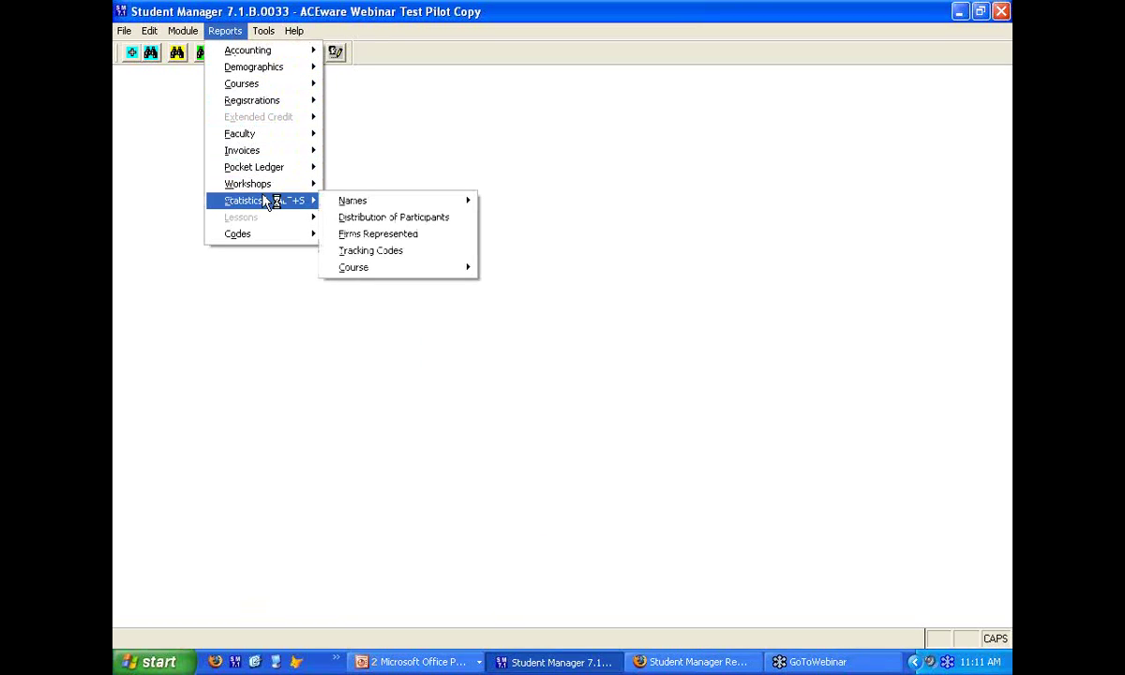
mouse_move(361, 202)
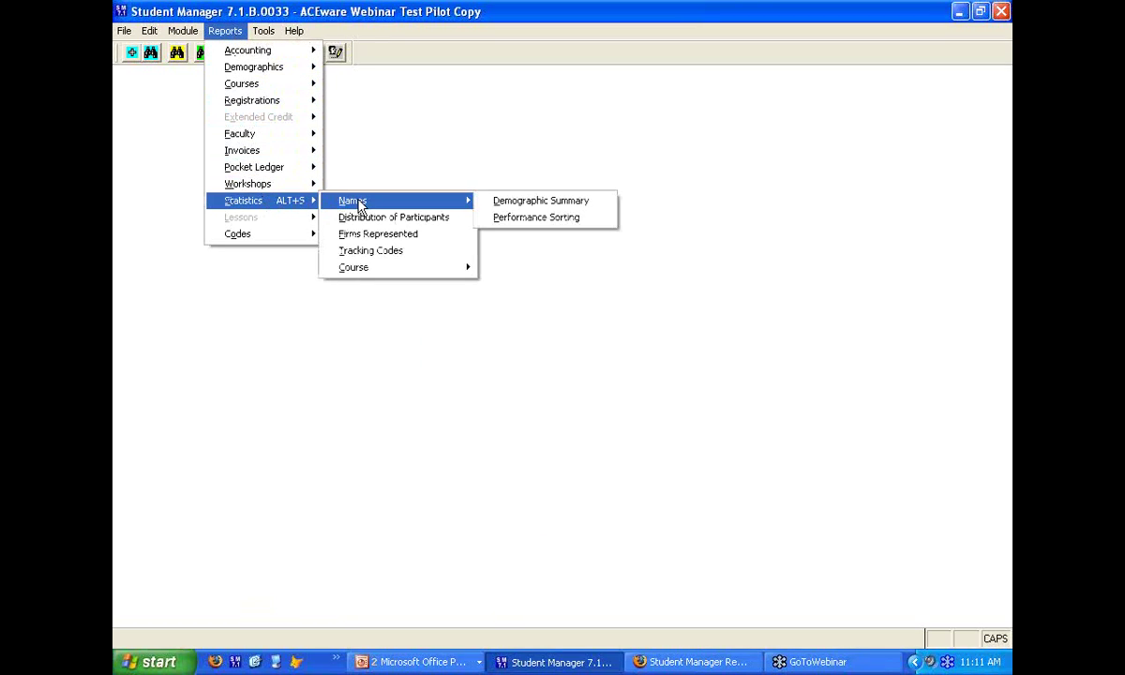
left_click(527, 218)
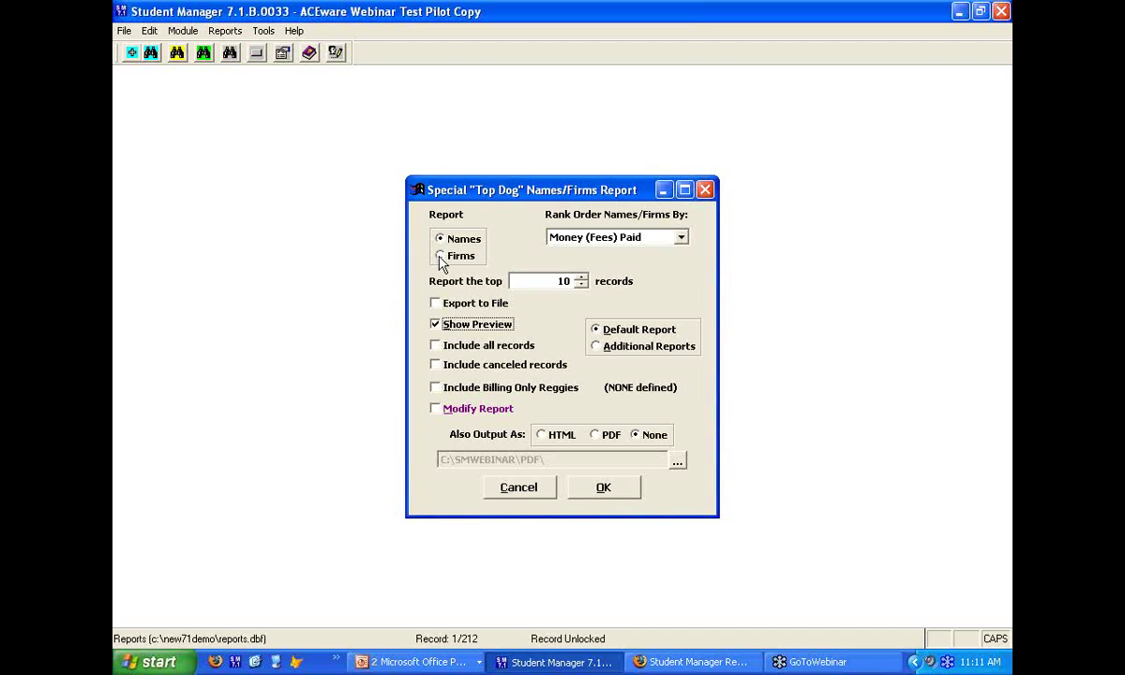
Set the Top Dog report to rank Names by Money (Fees) Paid for the top 20 records and proceed to the queries
left_click(682, 237)
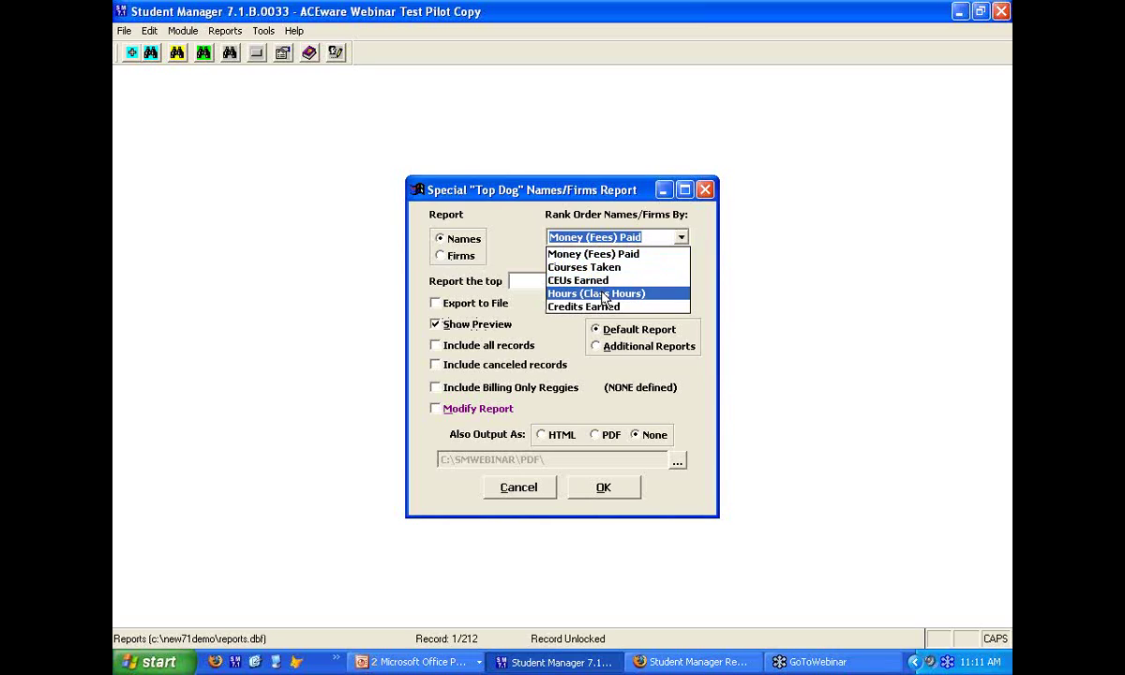
left_click(632, 260)
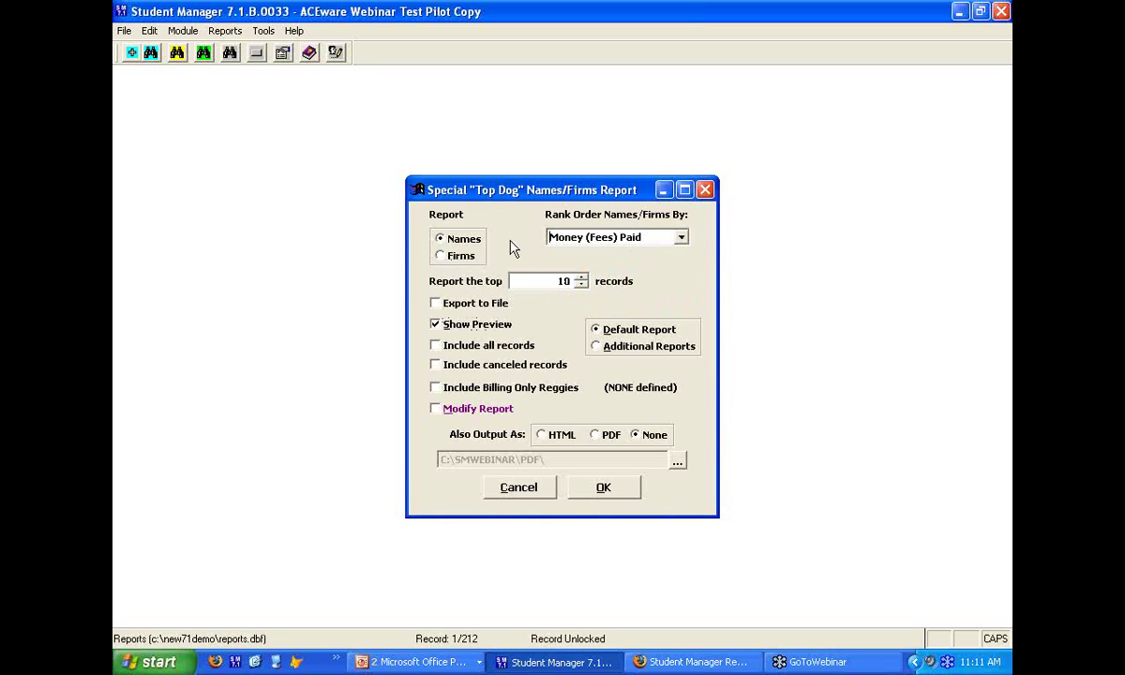
double_click(559, 281)
type("20")
left_click(457, 245)
left_click(602, 487)
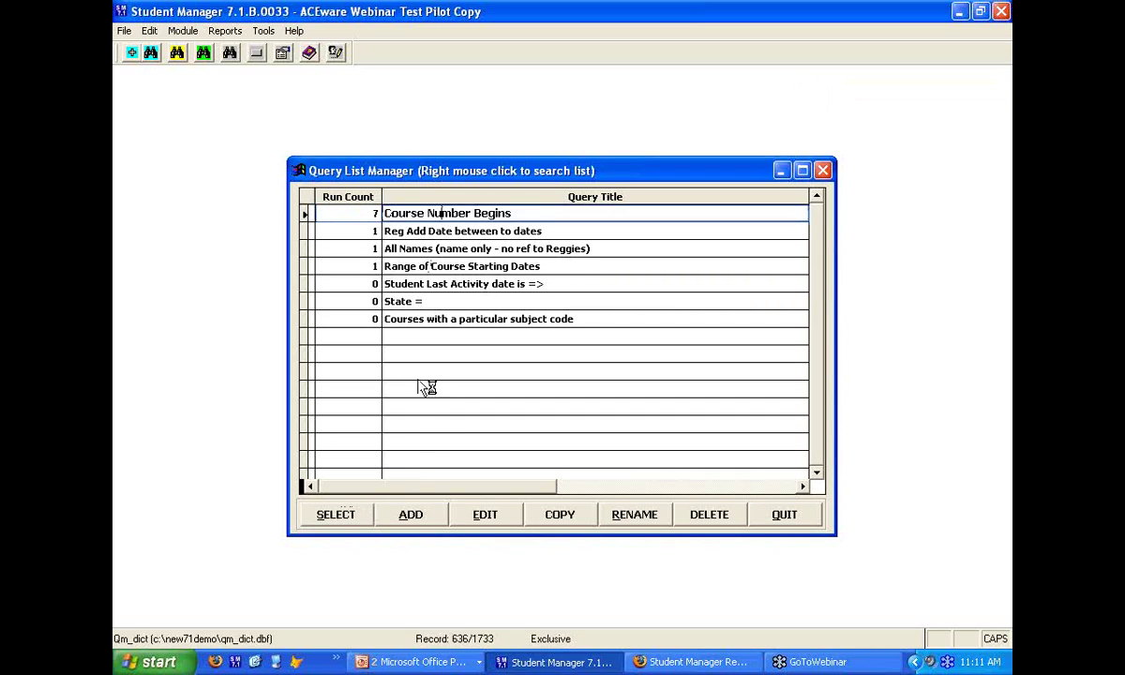
Query course numbers beginning with 09, preview the Top Dog ranking by fees, and close it without printing
left_click(355, 515)
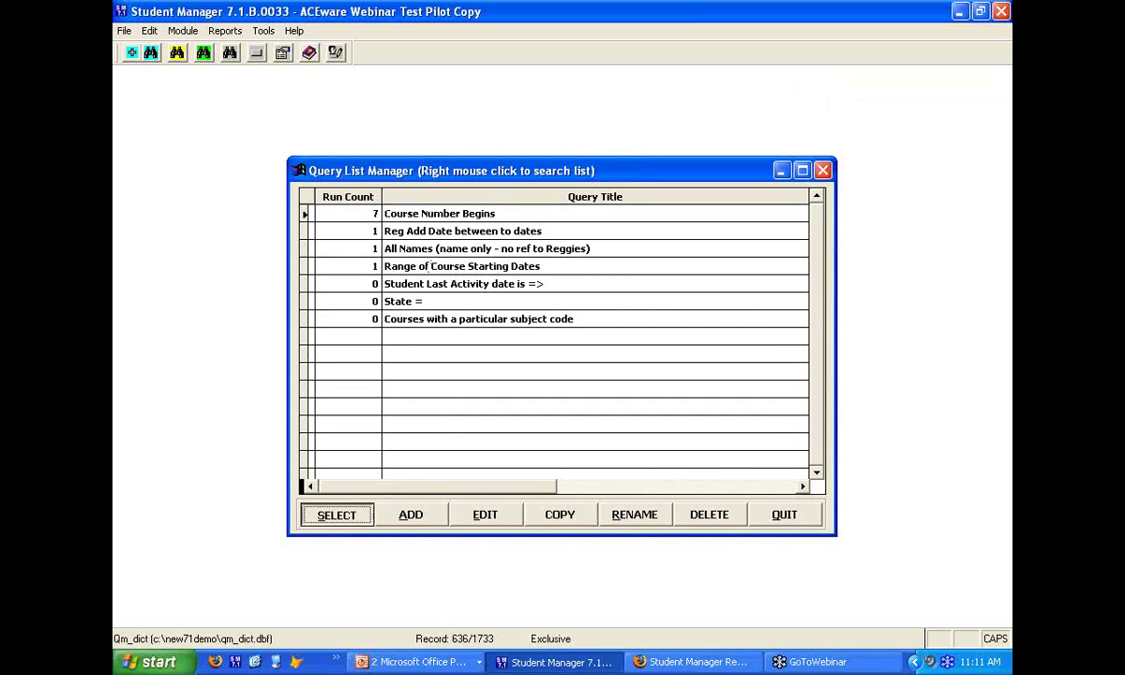
type("88")
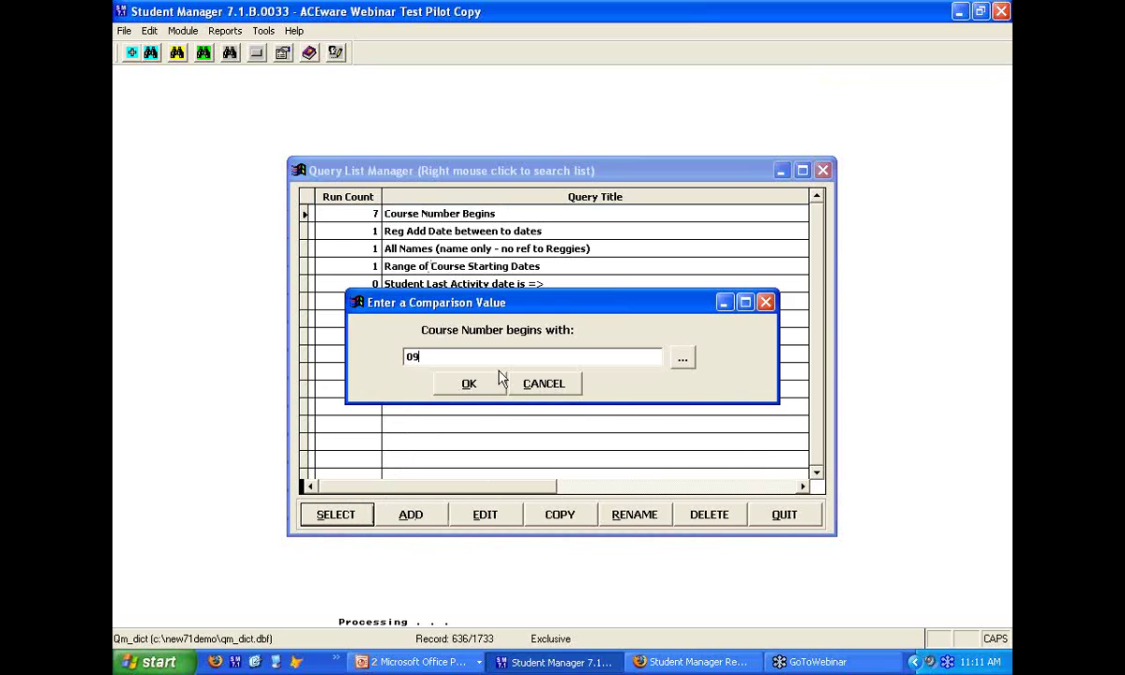
left_click(490, 386)
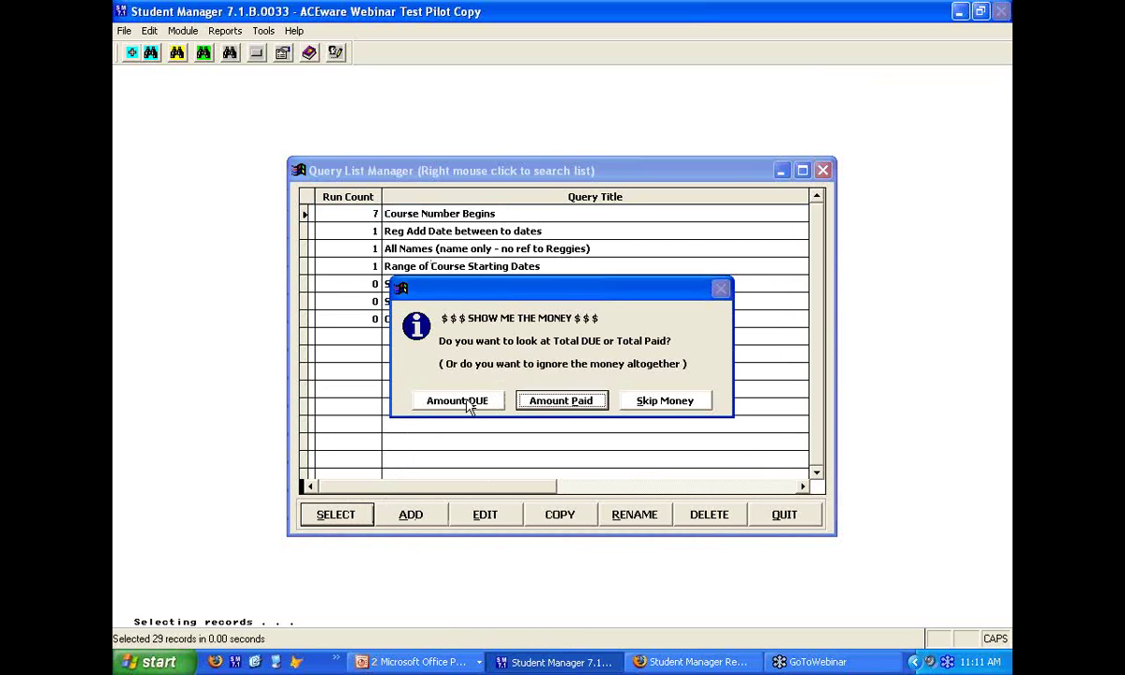
left_click(469, 401)
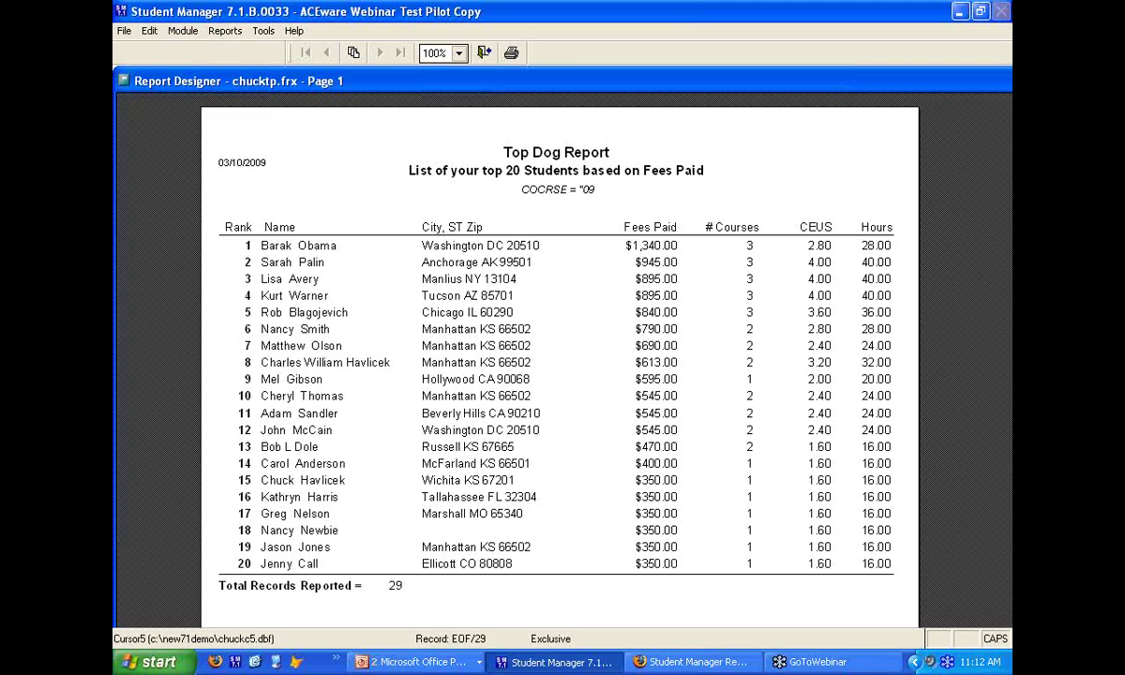
left_click(484, 53)
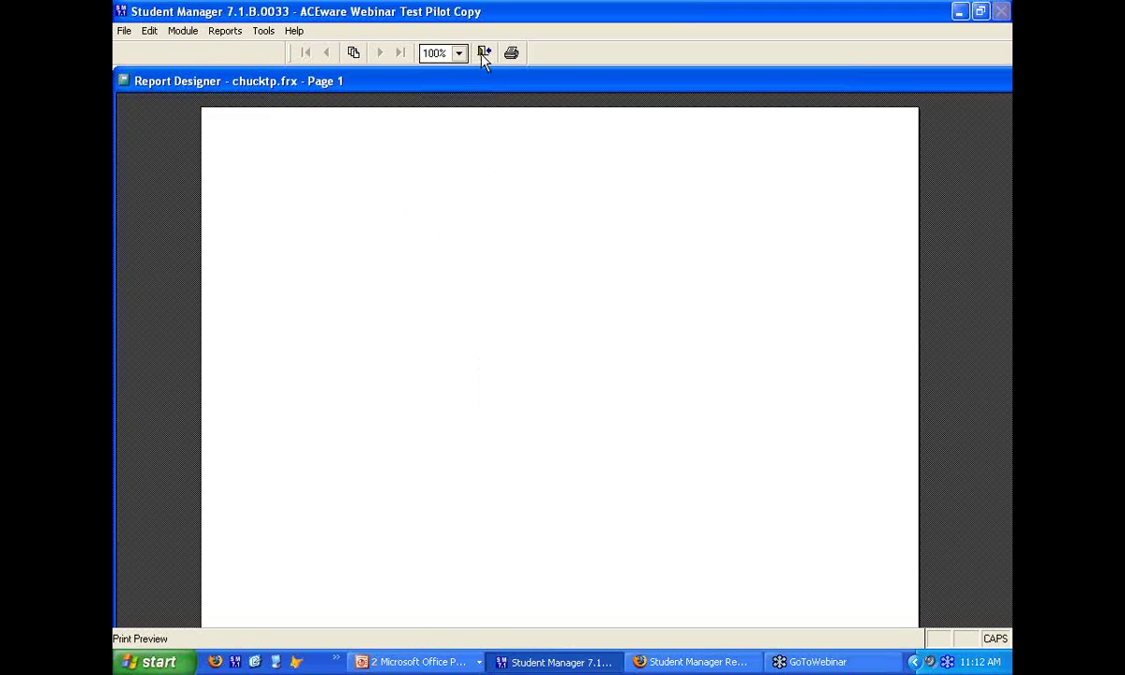
left_click(603, 368)
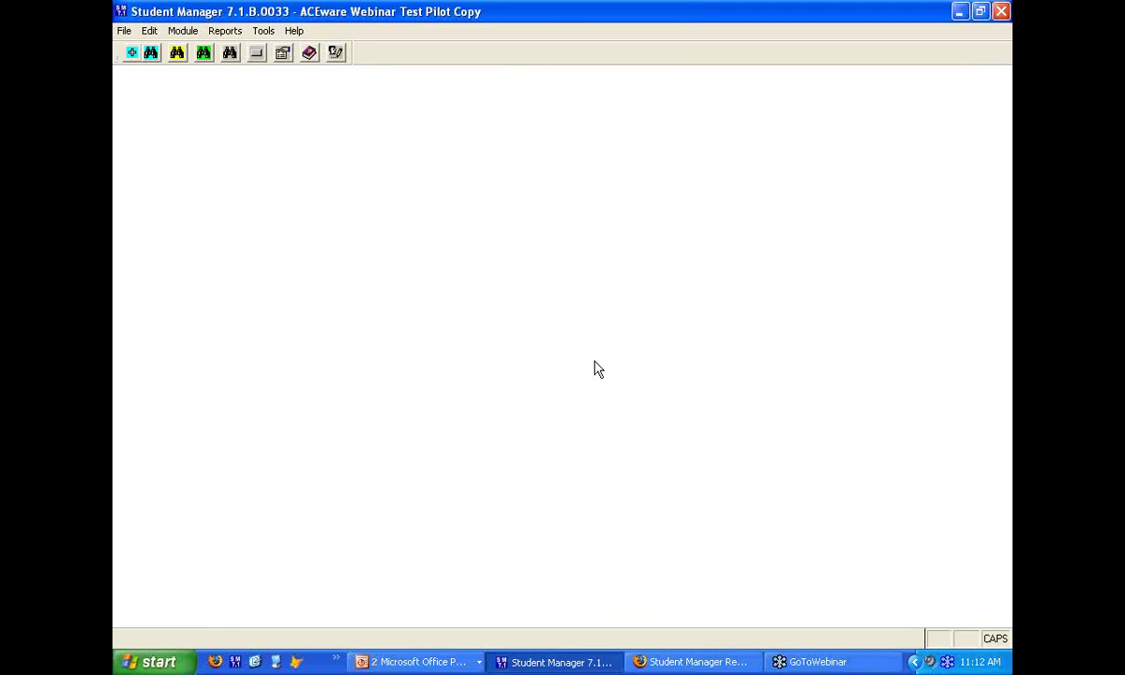
Reopen the Performance Sorting statistics report for names and proceed to its queries with the top 10 Names ranked by Money (Fees) Paid
left_click(224, 30)
mouse_move(243, 200)
mouse_move(352, 201)
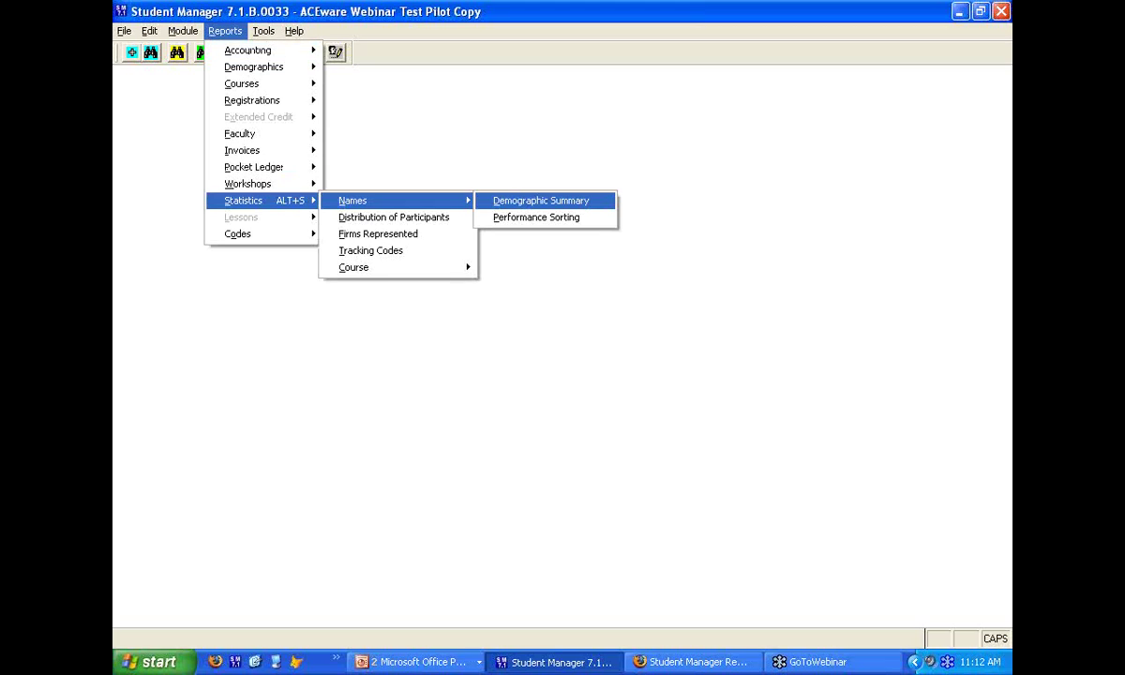
key("Return")
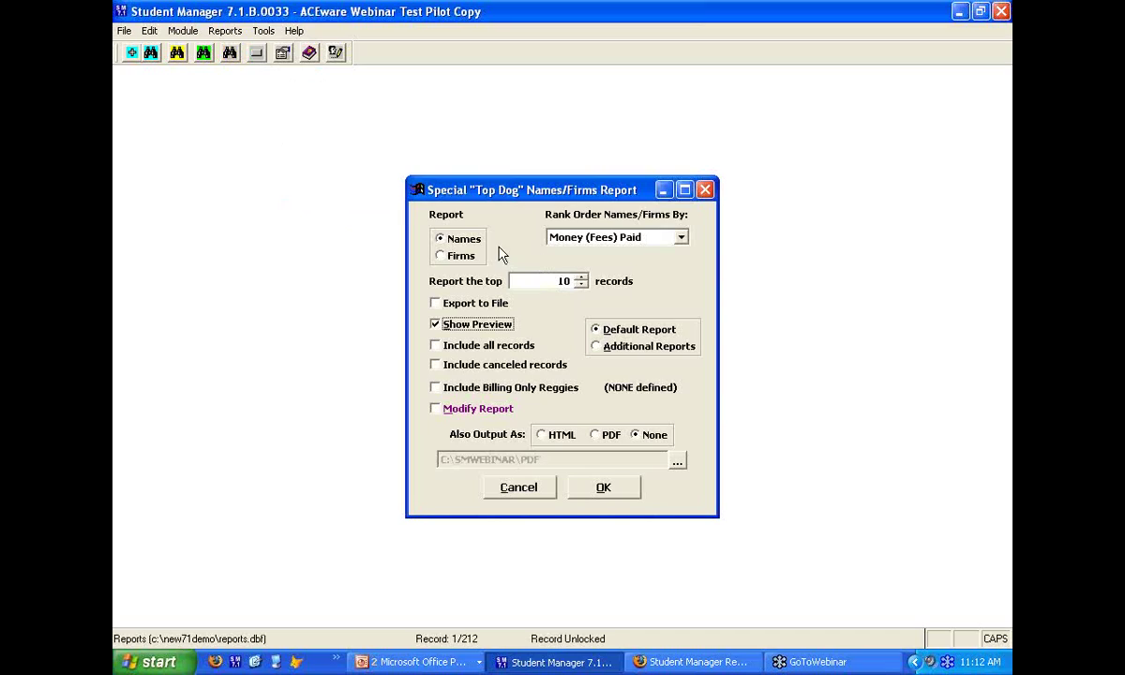
left_click(603, 487)
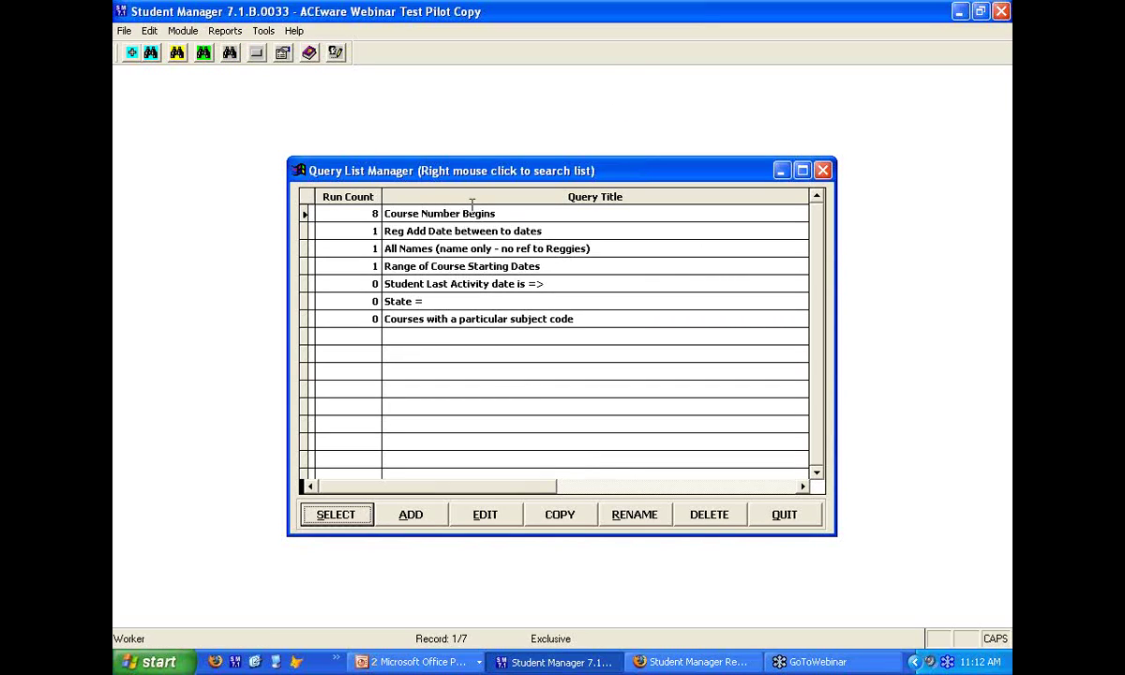
Try to run the query for courses with a particular subject code, using COMM as the Course Subject Code
left_click(488, 320)
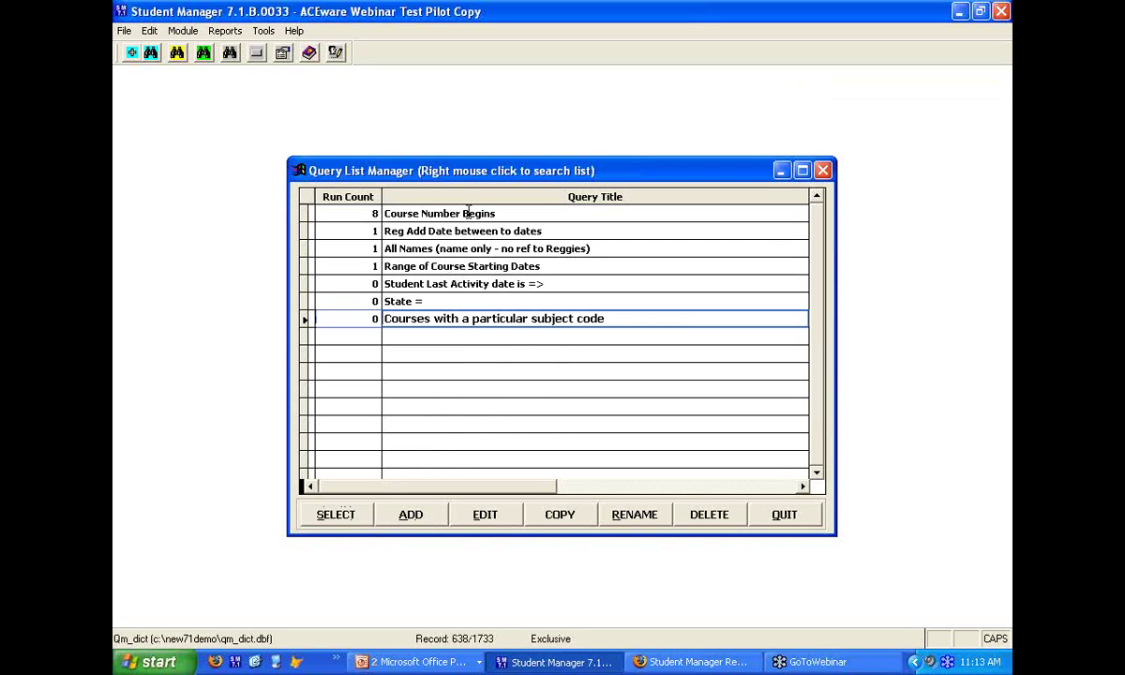
left_click(337, 514)
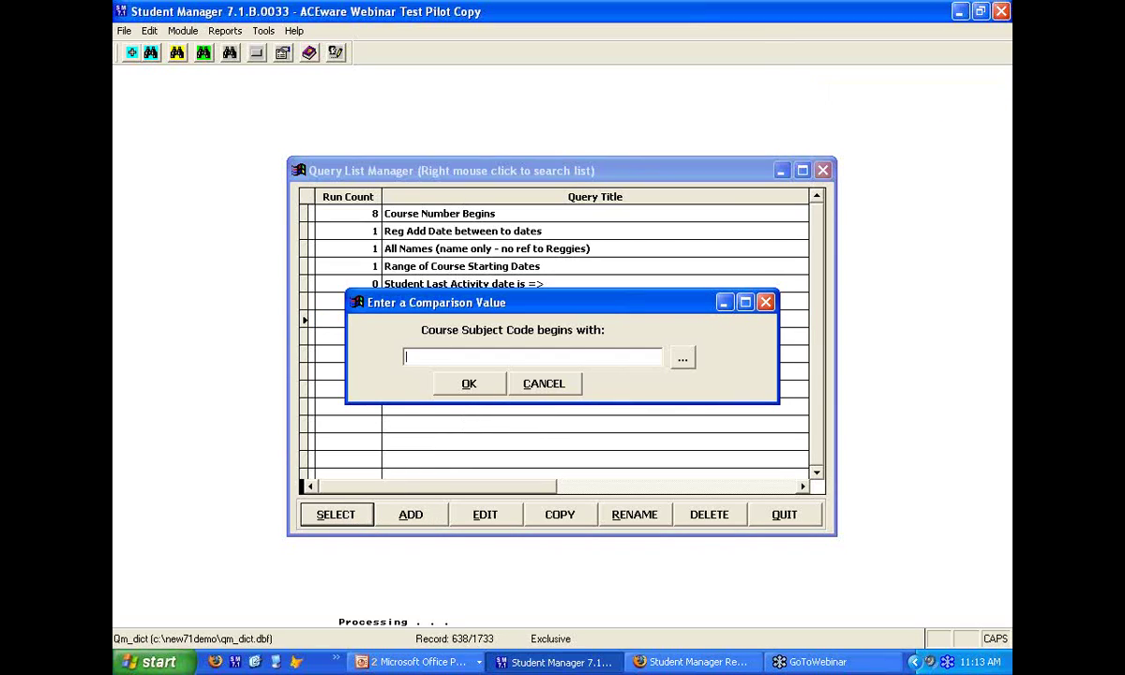
left_click(682, 357)
left_click(386, 462)
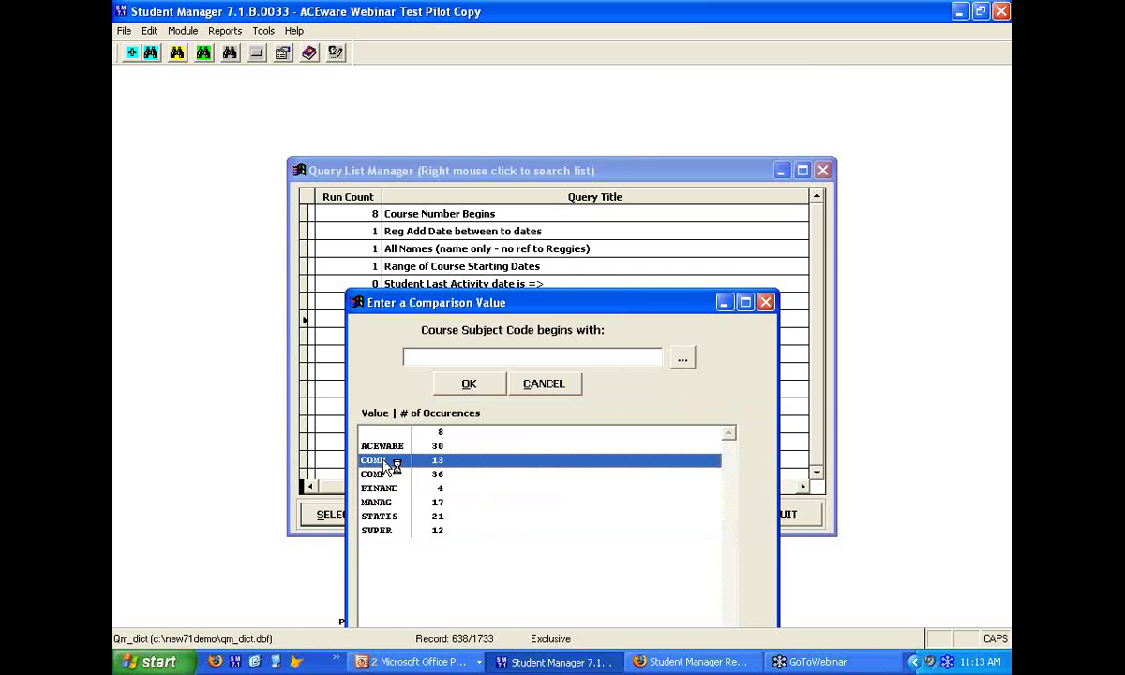
key("Return")
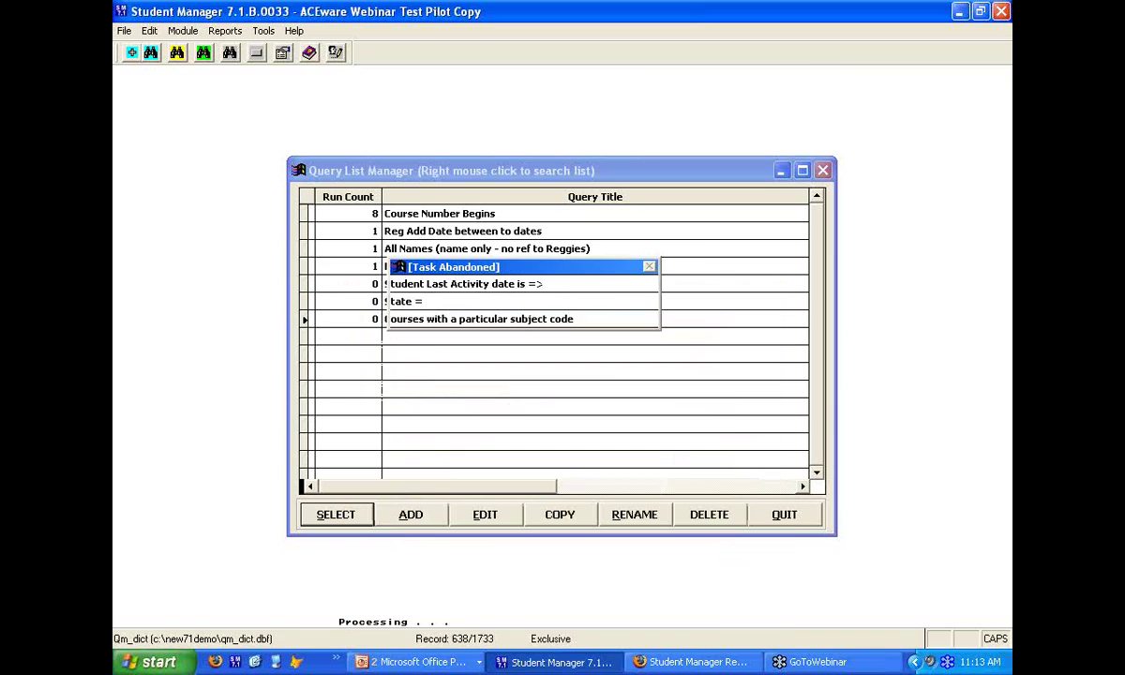
left_click(518, 312)
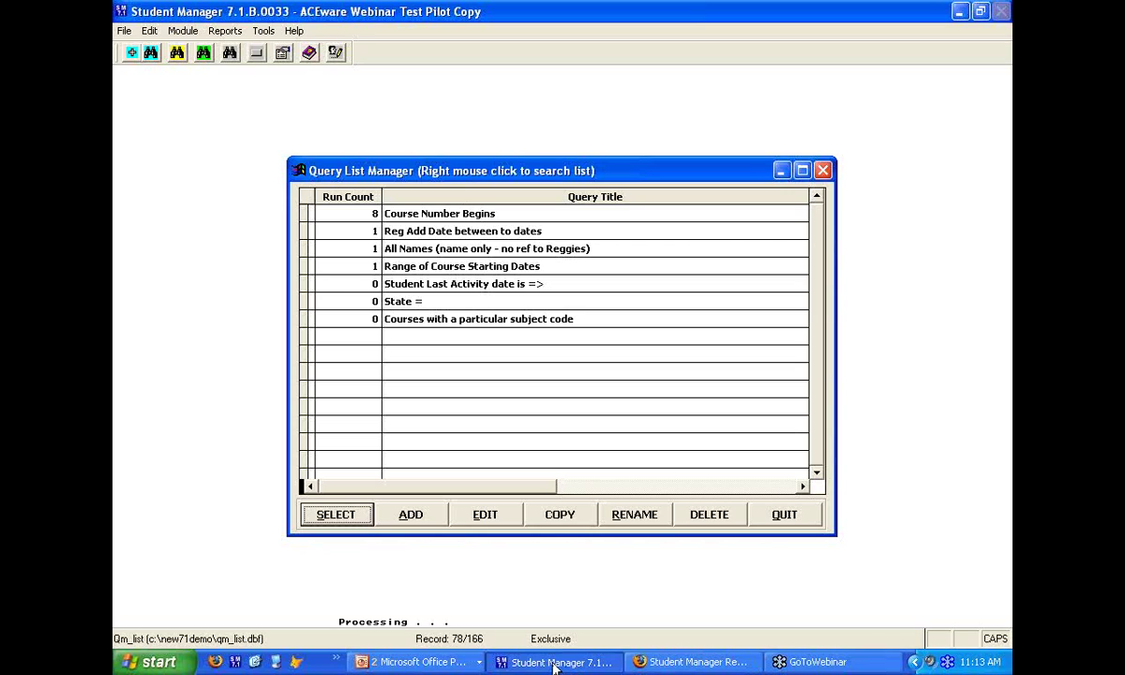
Switch to the PowerPoint slide show, advance to the Top Dog Courses slide, and switch back to Student Manager
key("alt+Tab")
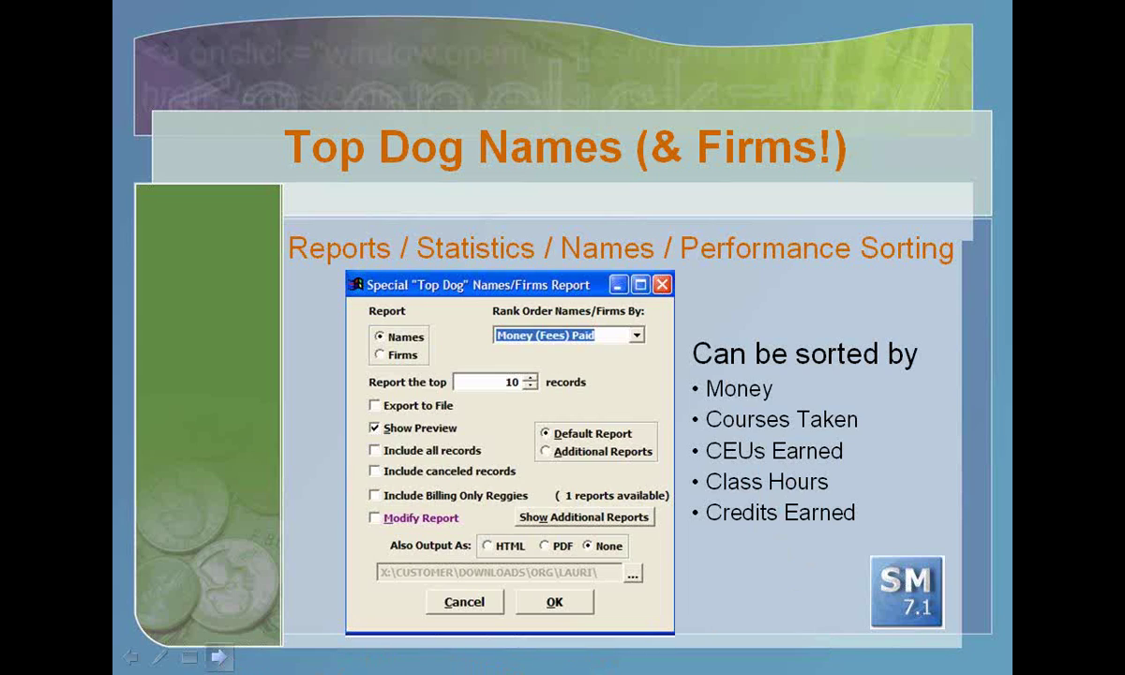
left_click(216, 659)
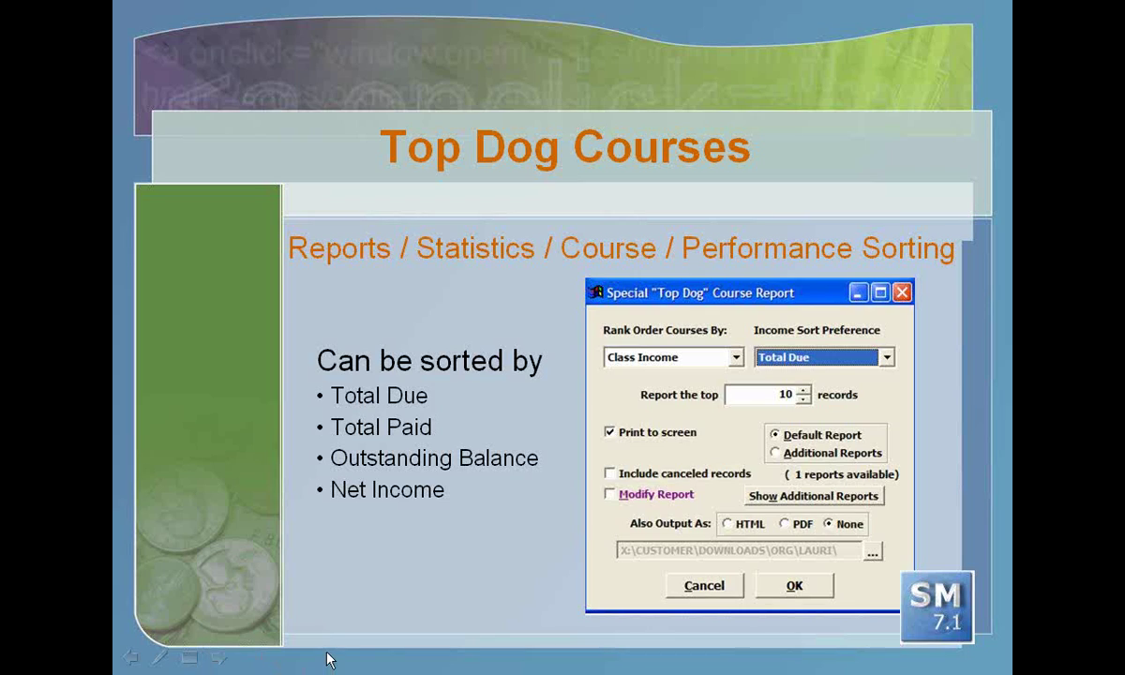
key("alt+Tab")
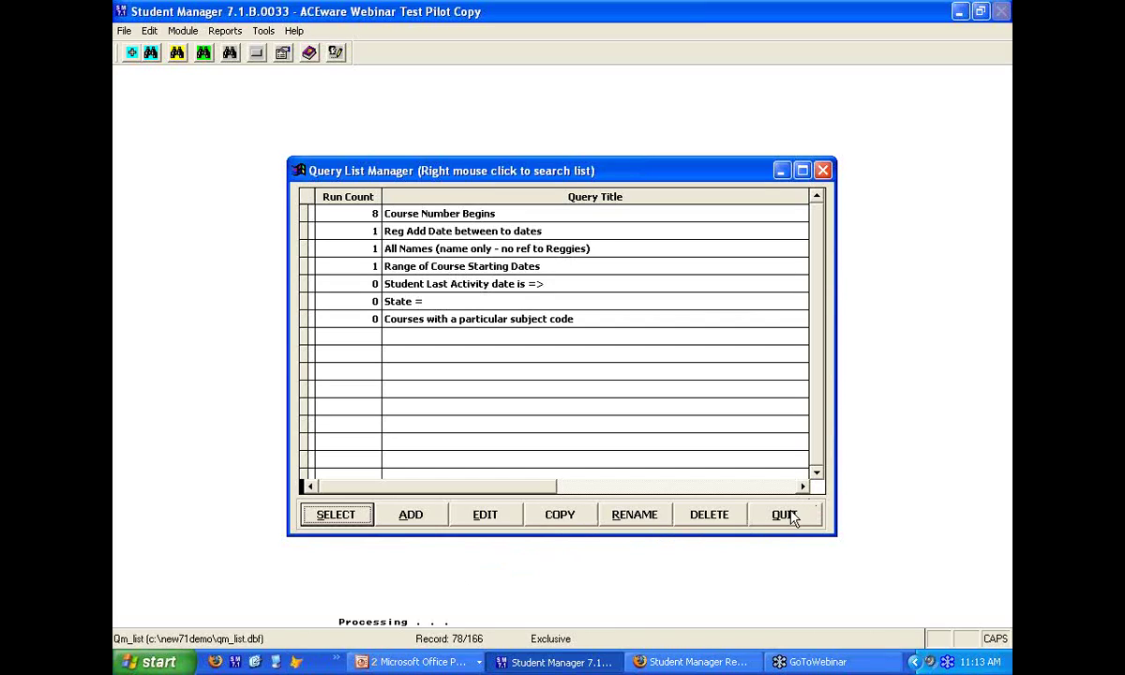
Quit the query list, find a registrant by last name, and go to the preceding name record, from the State of Florida
left_click(786, 514)
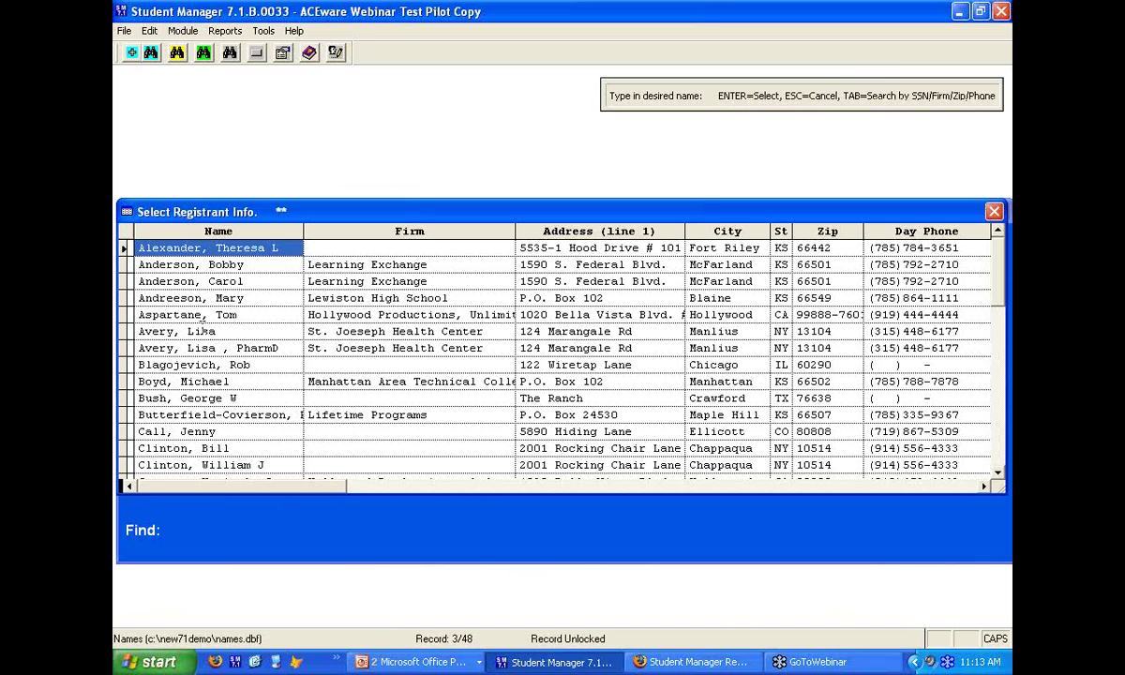
type("HAV")
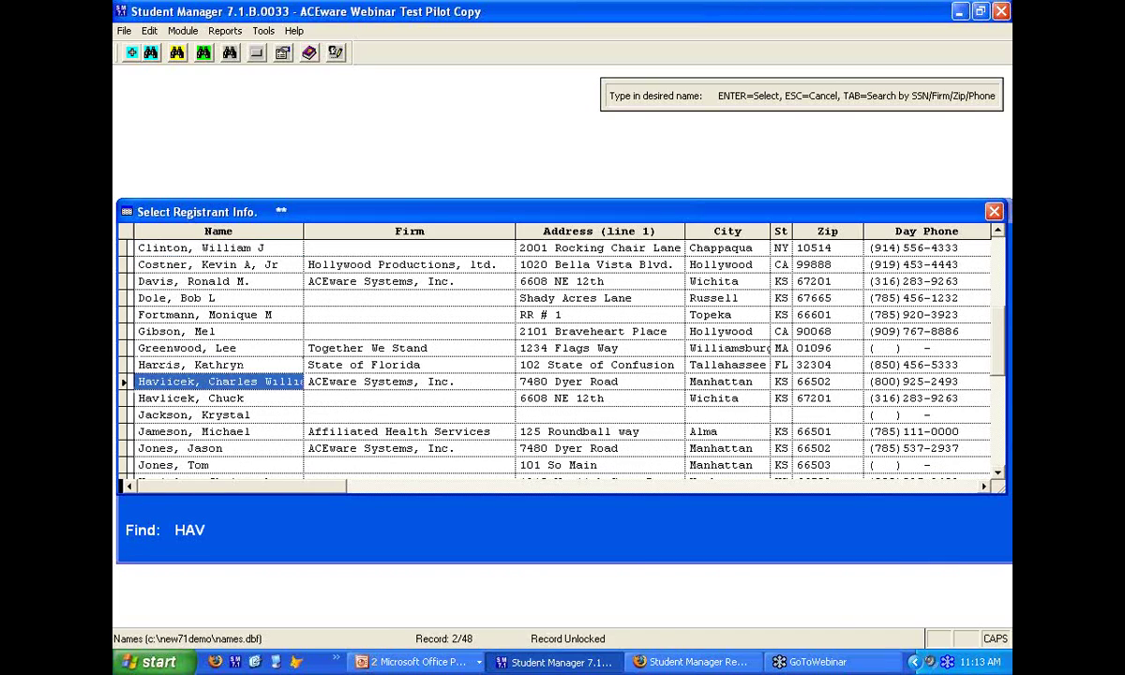
key("Return")
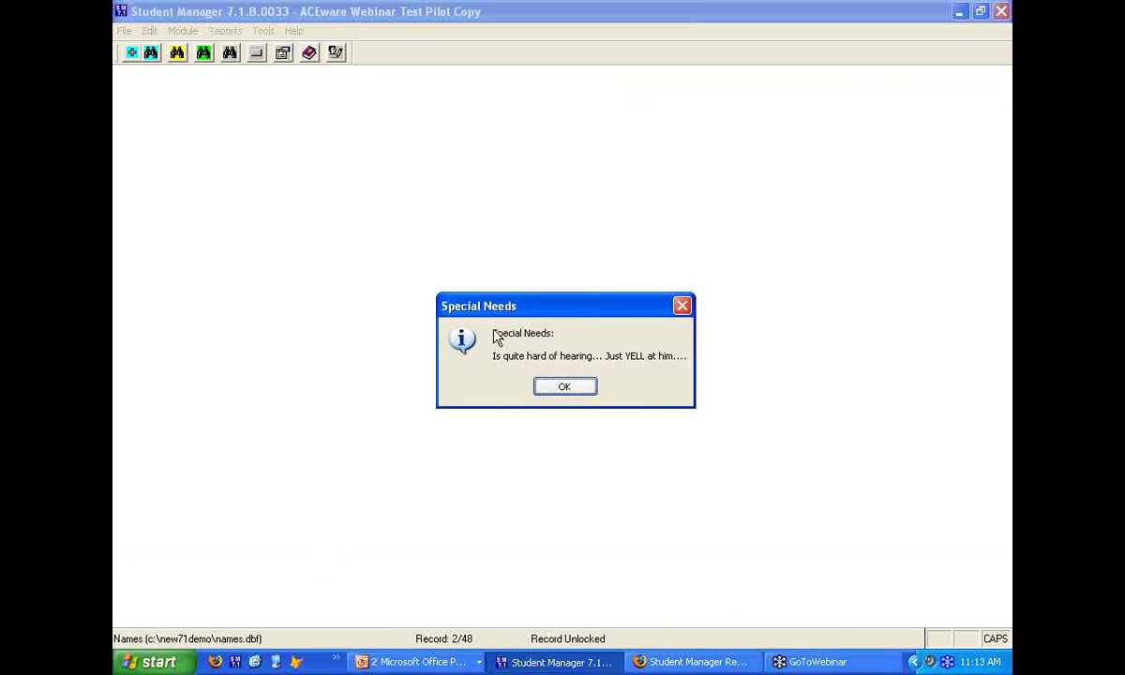
left_click(586, 388)
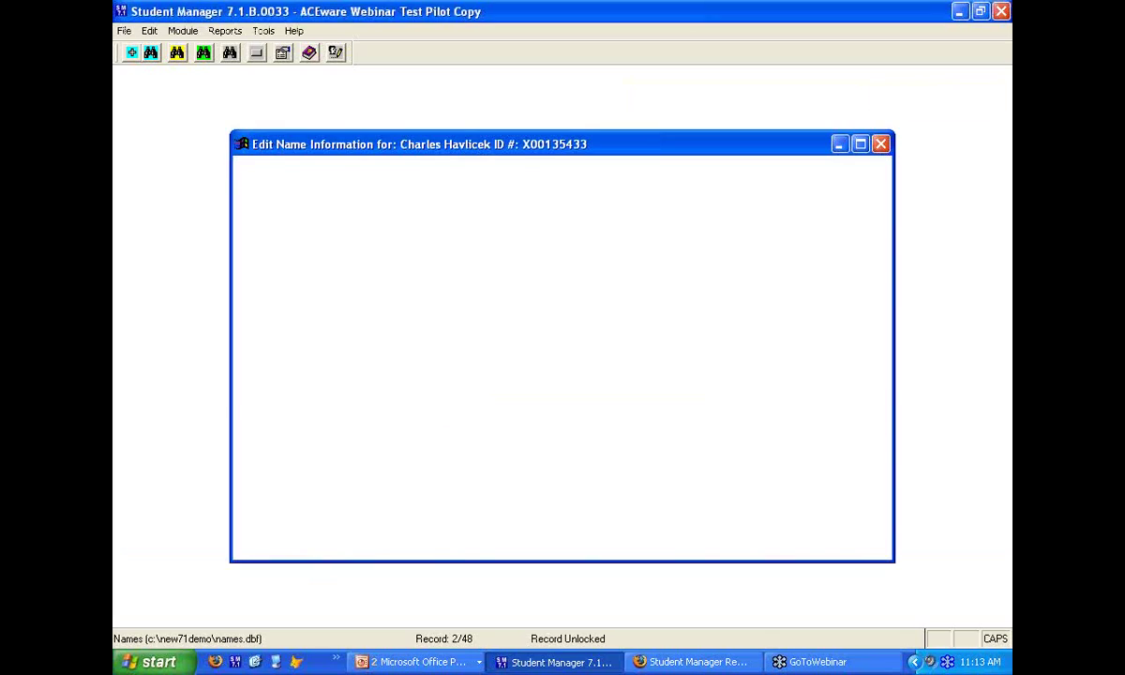
left_click(551, 517)
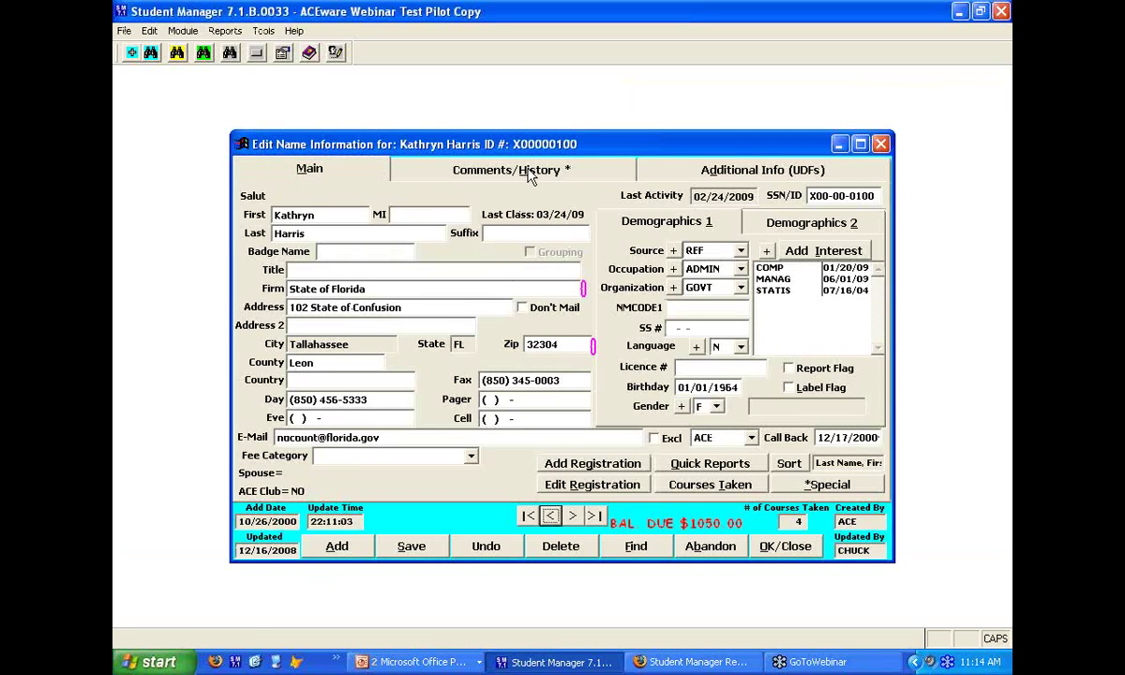
Enter "iS A TOP DOG!" in the registrant's Comments and store it by moving to the next name record
left_click(530, 175)
type("iS A top")
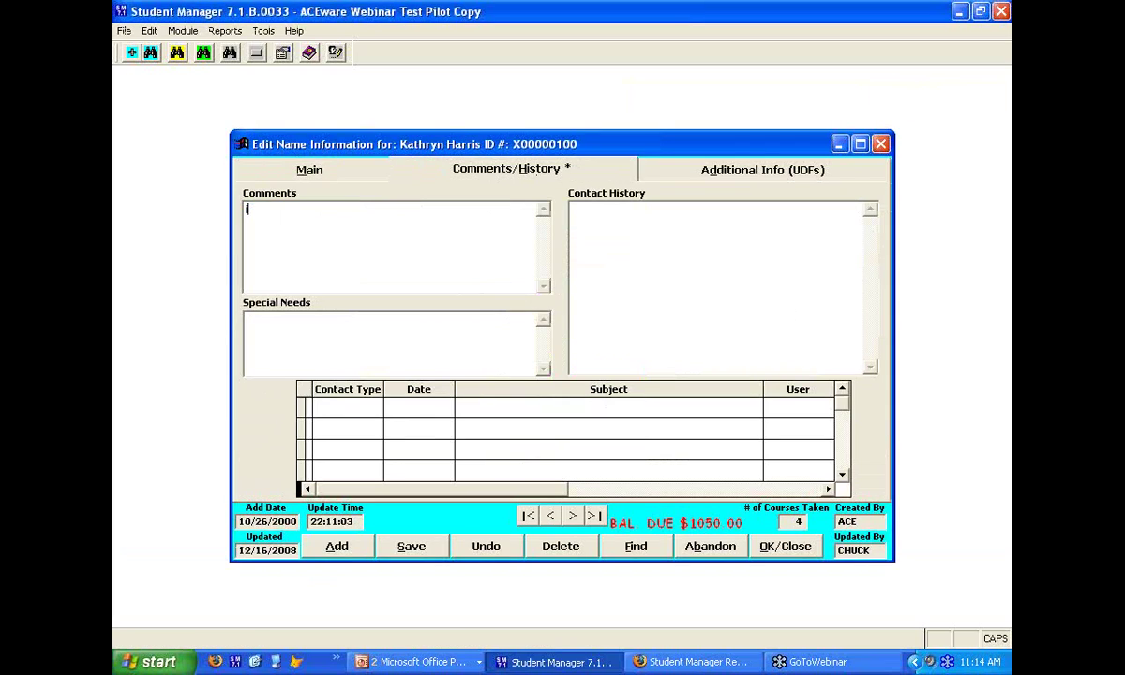
key("BackSpace")
key("BackSpace")
key("BackSpace")
type("TOP DOG!")
left_click(572, 515)
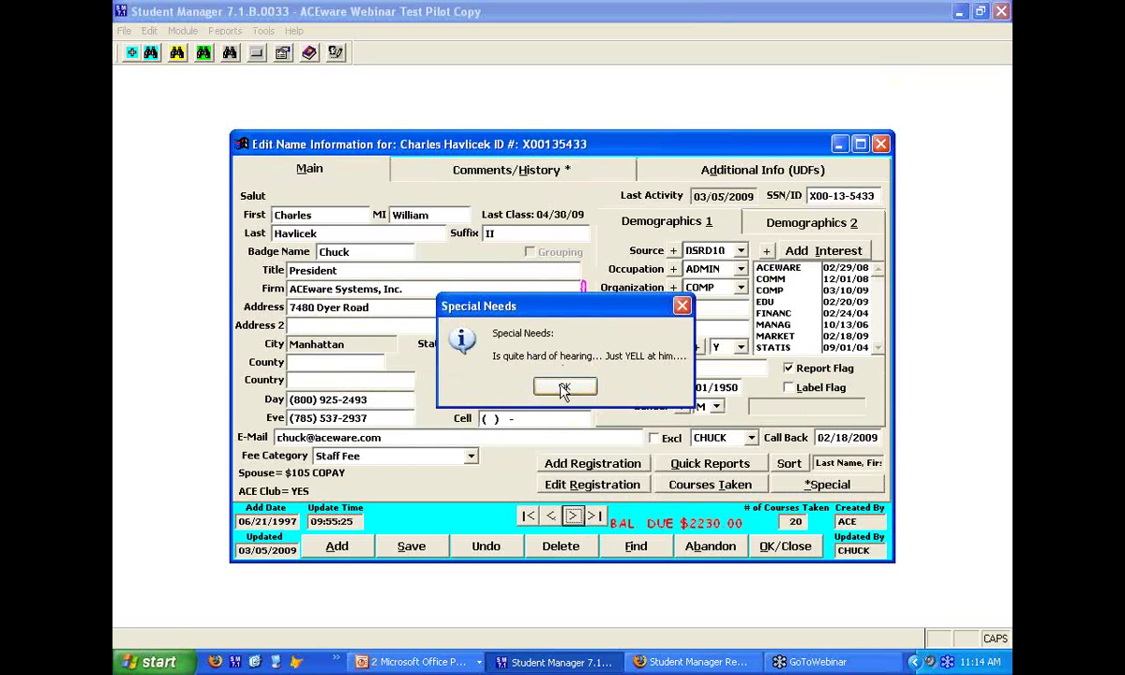
left_click(566, 388)
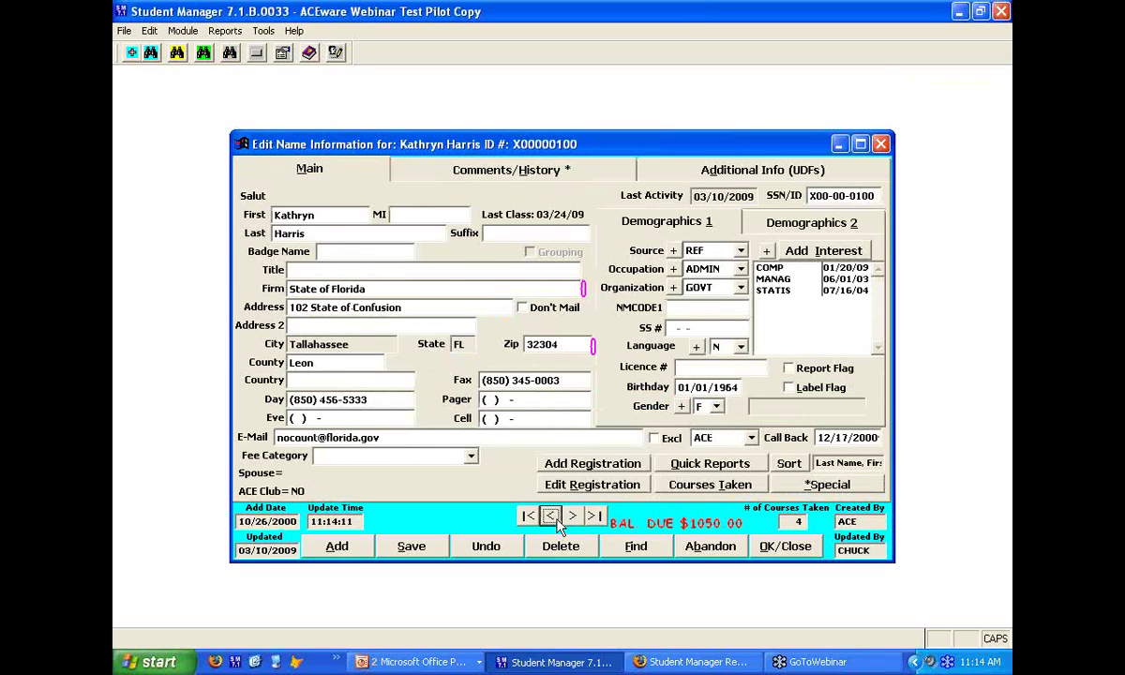
Return to the State of Florida registrant, move the comment text from Comments into Special Needs, and save the record
left_click(550, 515)
left_click(572, 515)
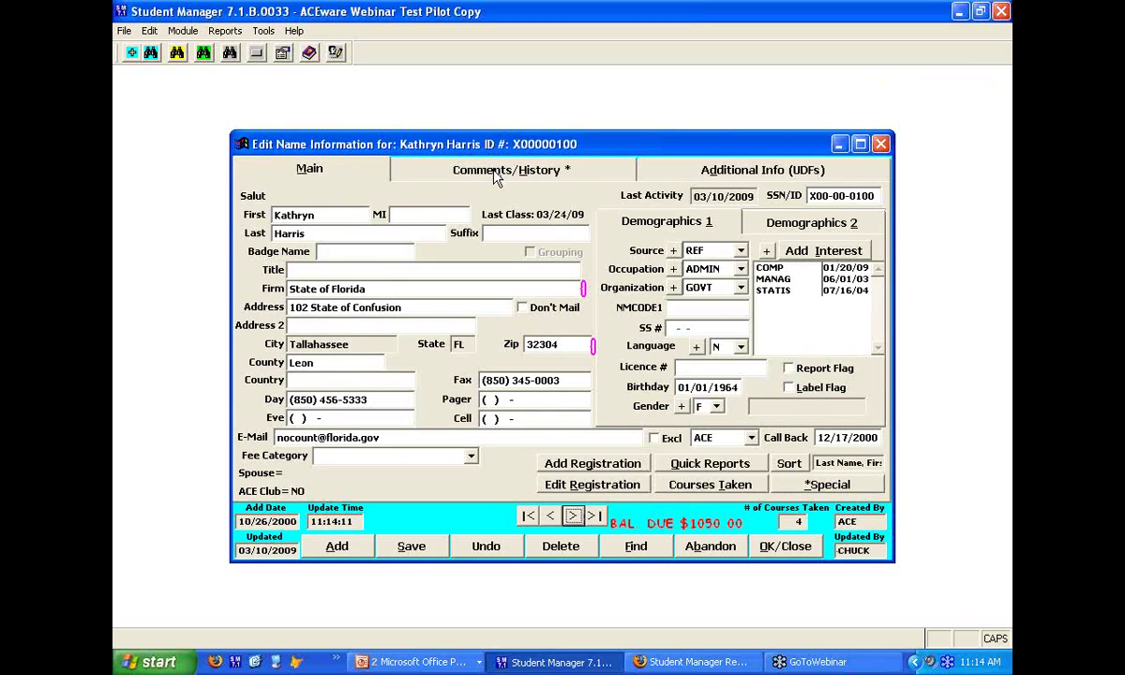
left_click(494, 171)
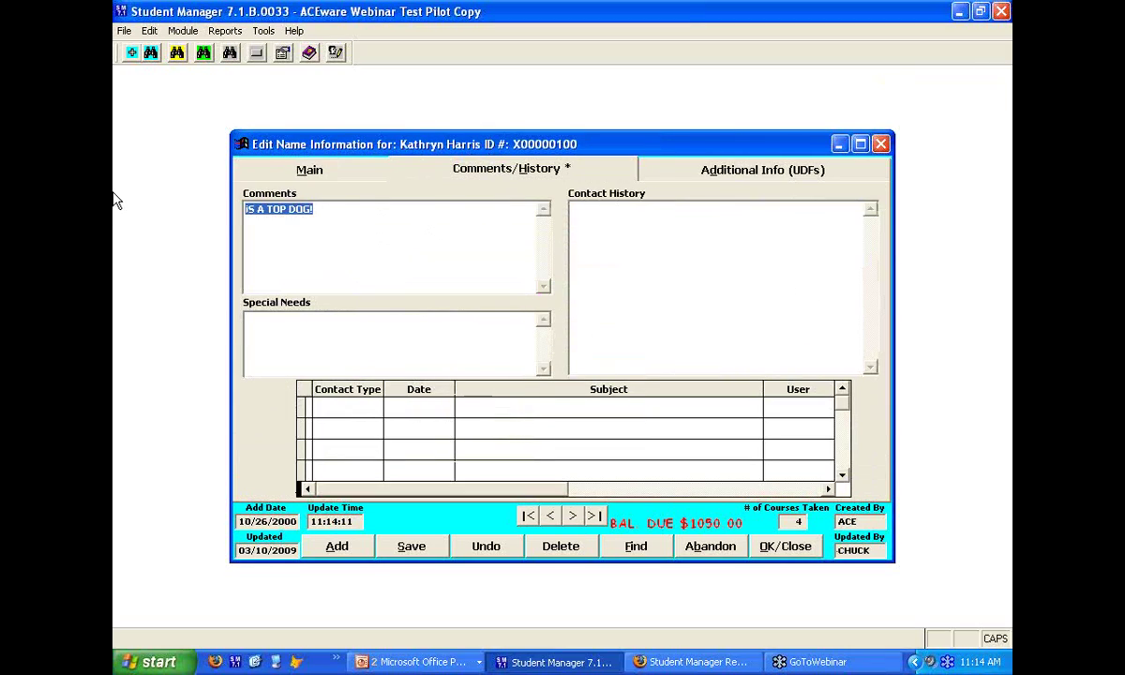
key("ctrl+x")
left_click(246, 336)
key("ctrl+v")
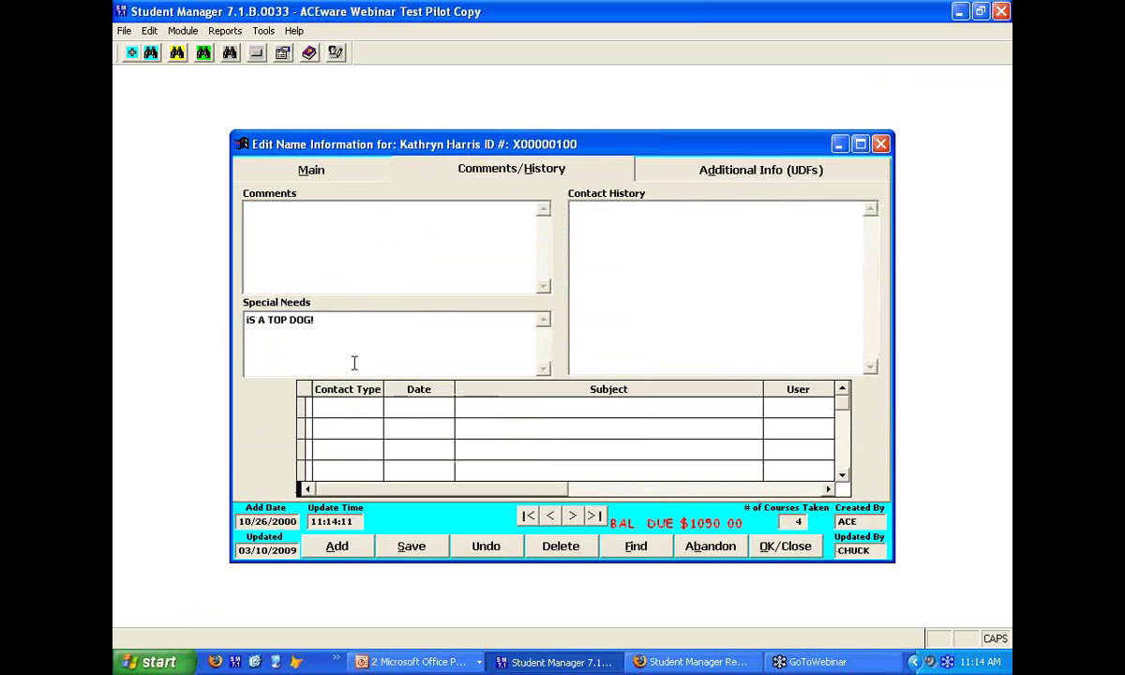
left_click(414, 546)
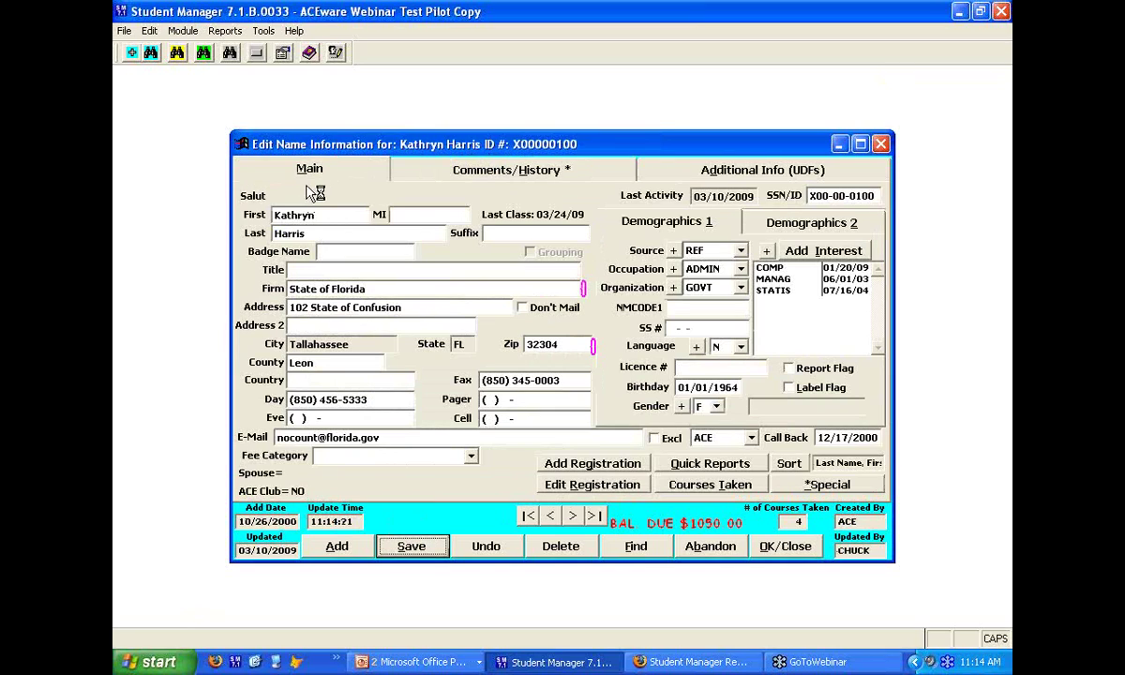
Go to the next name record and back to check the Special Needs alert on the State of Florida registrant
left_click(573, 517)
left_click(560, 382)
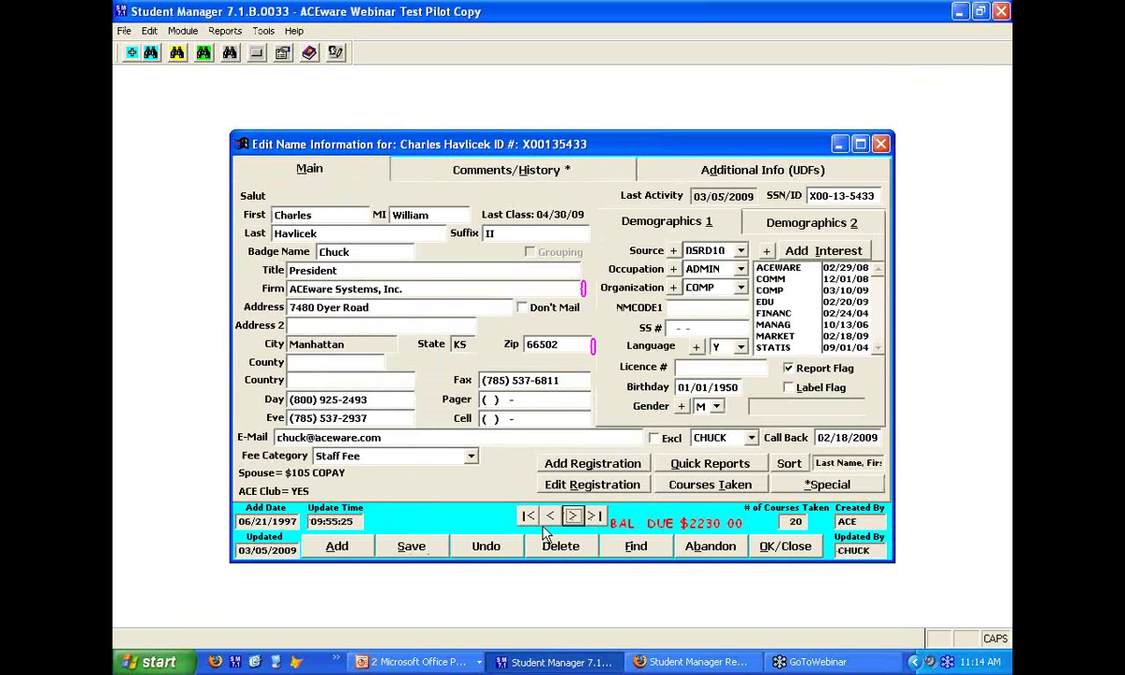
left_click(551, 516)
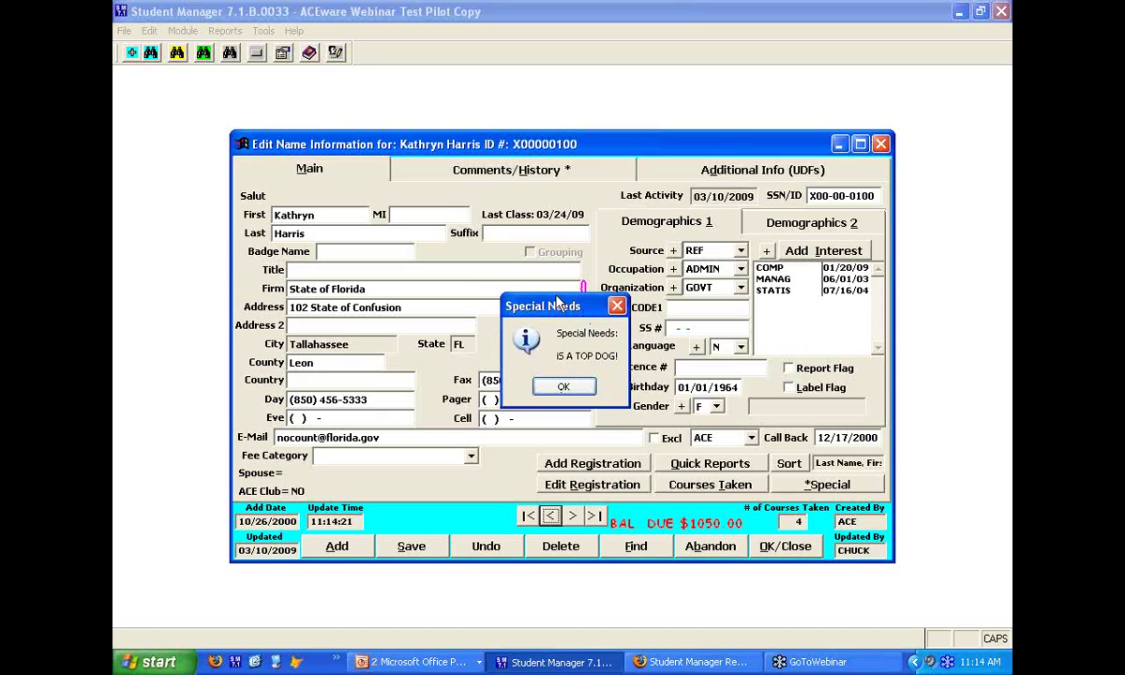
left_click(555, 383)
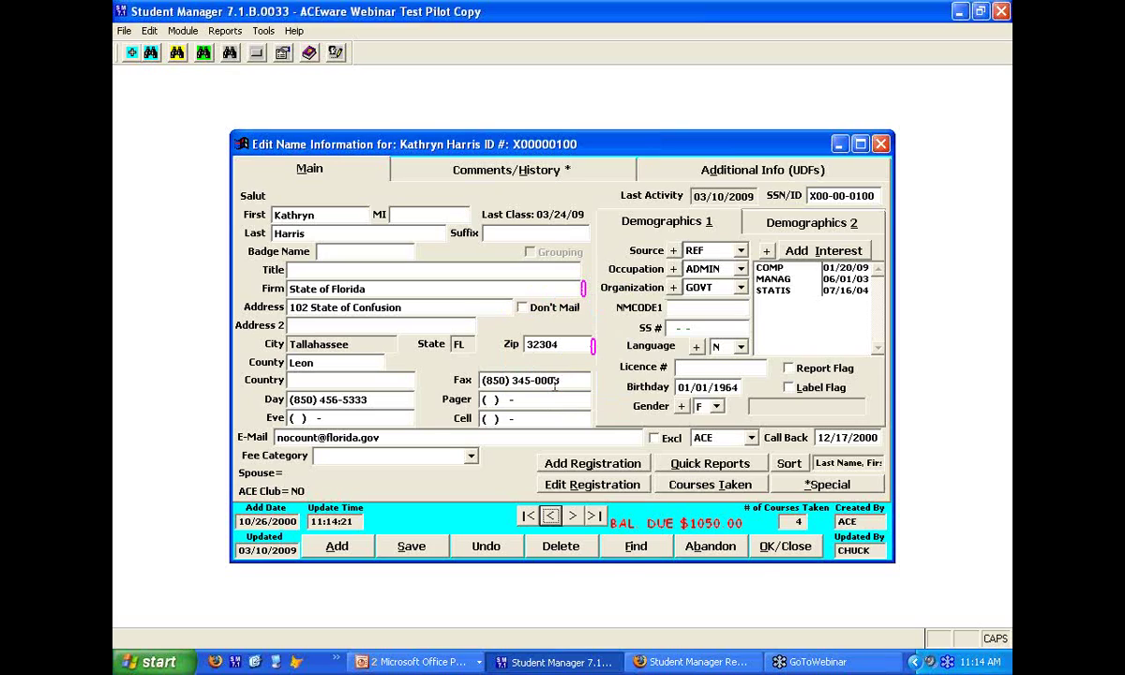
Glance at the Top Dog Courses slide in PowerPoint, return to Student Manager, and open the Performance Review statistics report for courses
key("alt+Tab")
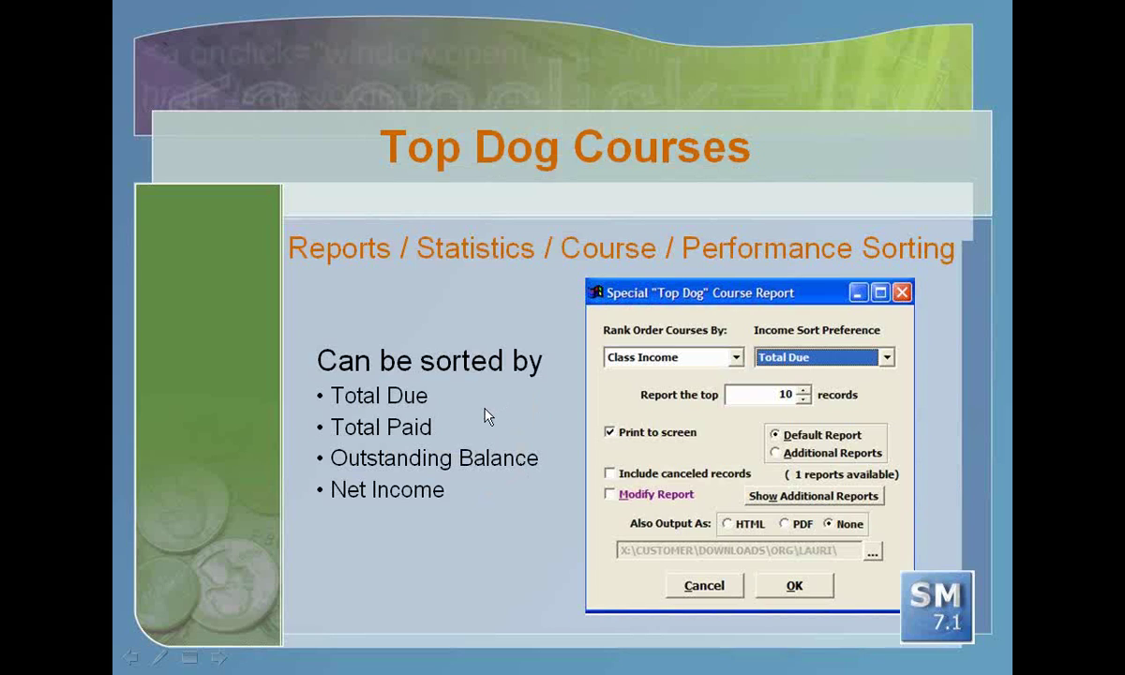
key("alt+Tab")
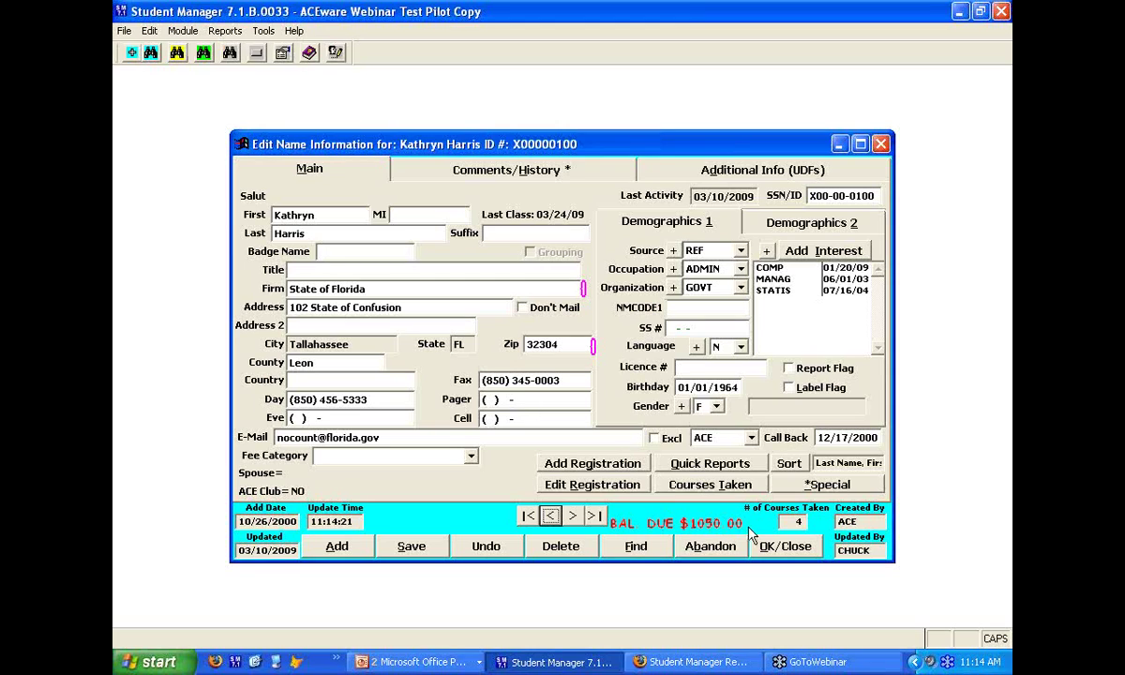
key("alt+r")
key("s")
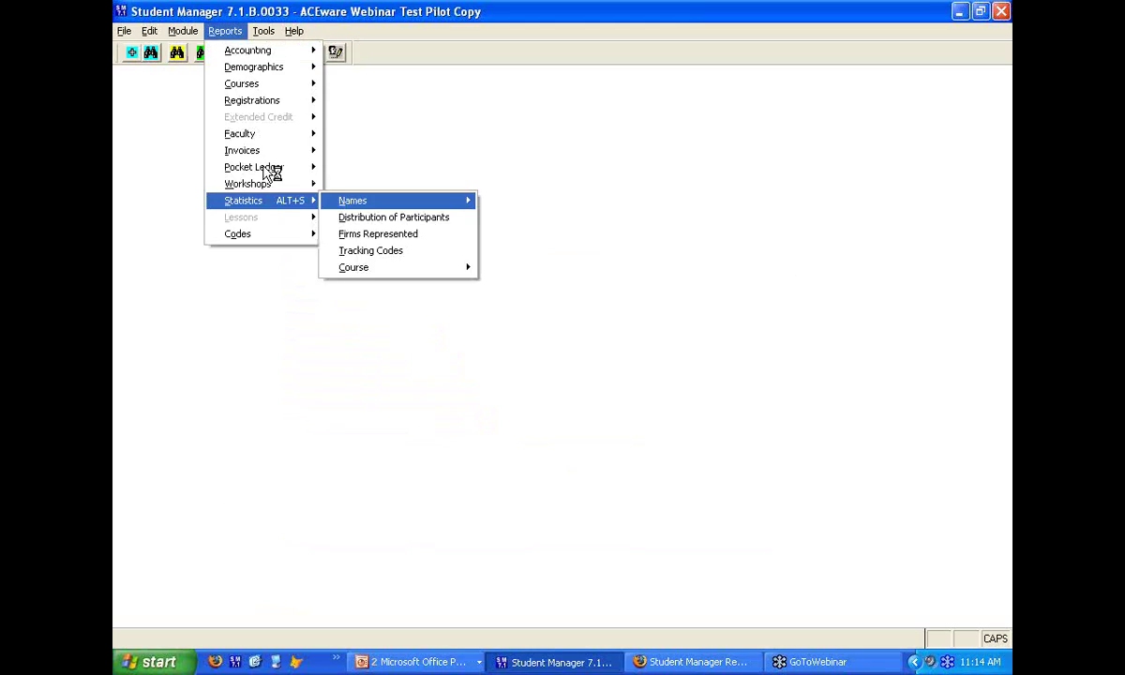
key("c")
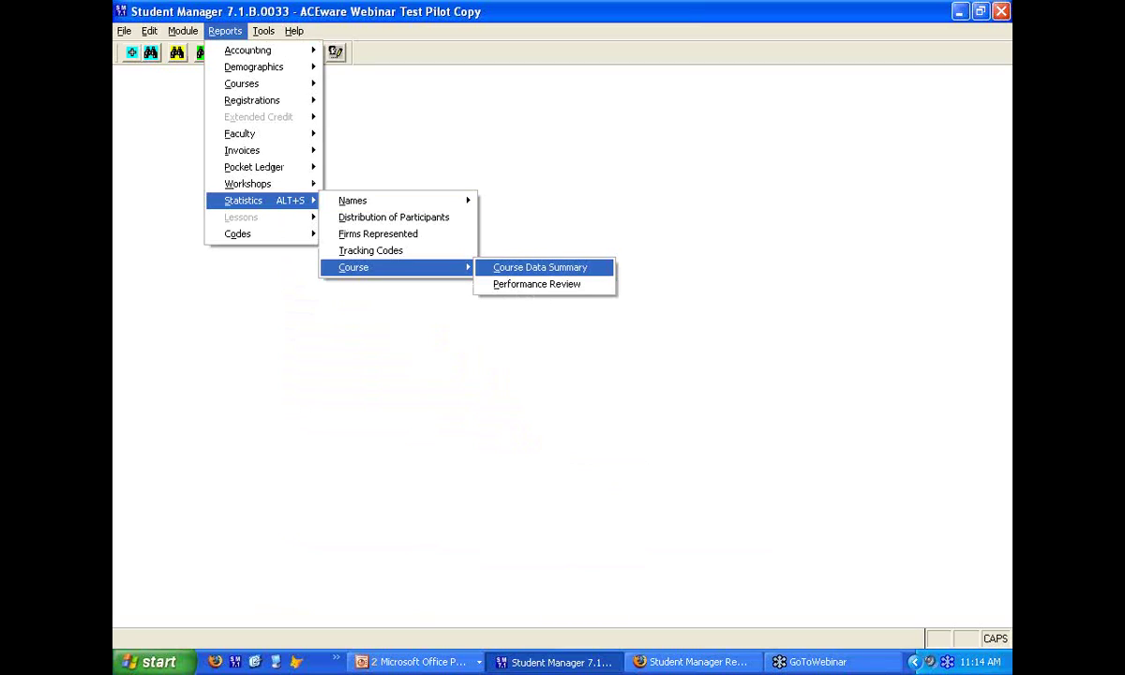
key("Return")
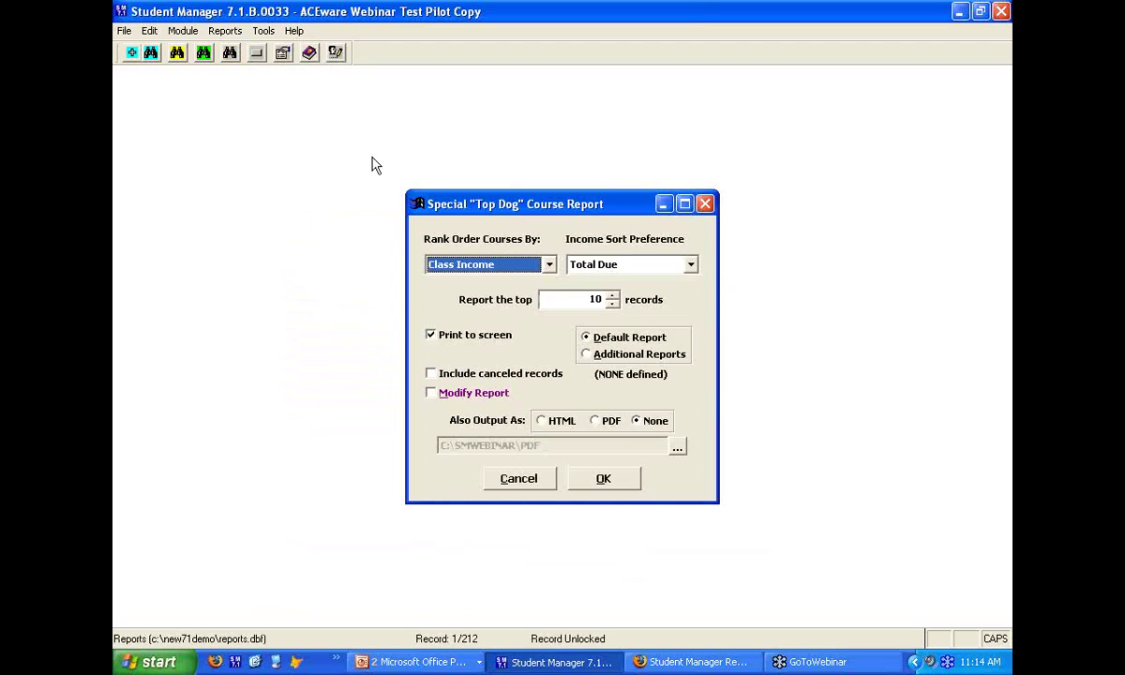
Rank the Top Dog Course report by Class Income with Total Due as the income sort preference, and proceed to the queries
left_click(549, 265)
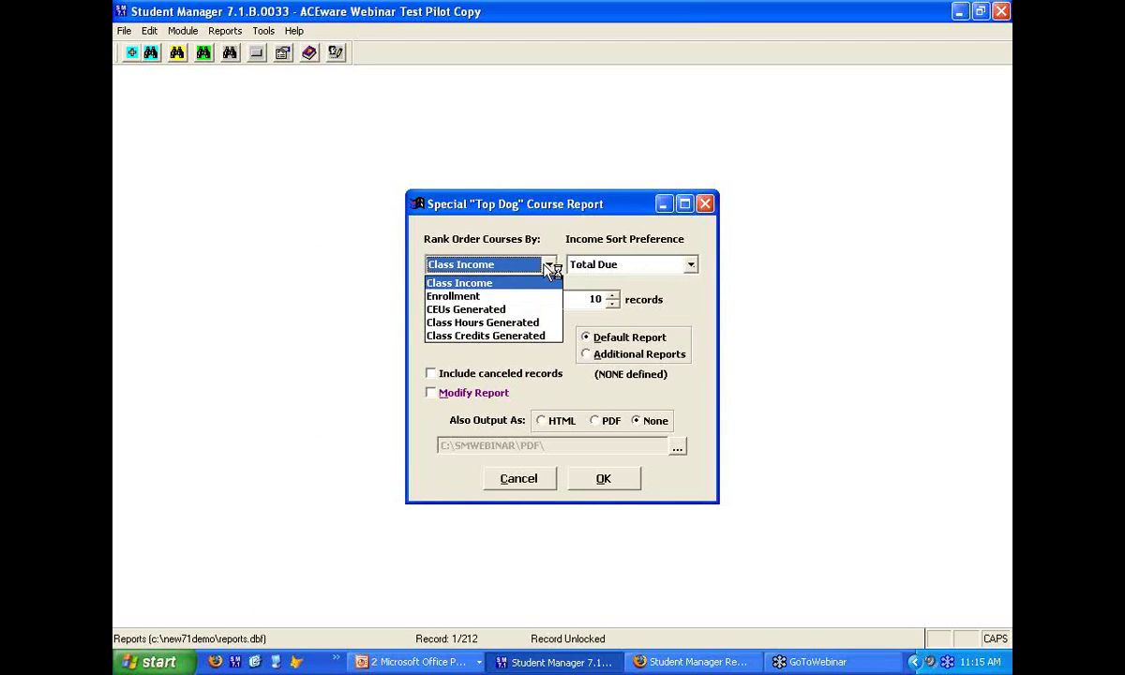
left_click(473, 286)
left_click(689, 266)
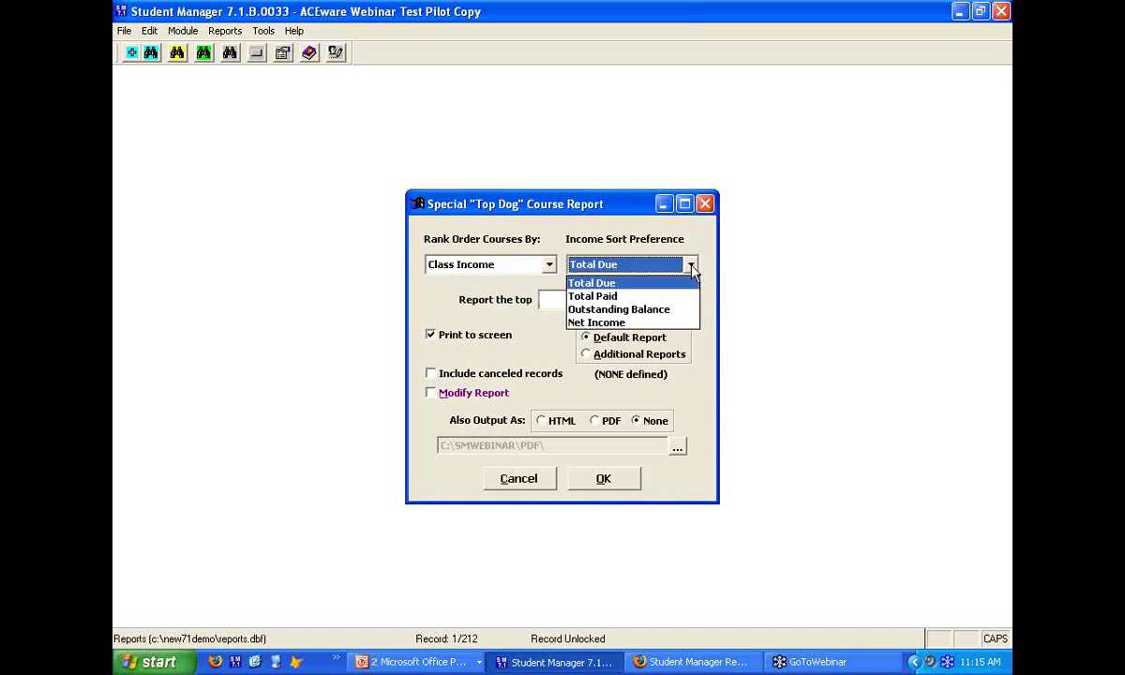
left_click(591, 282)
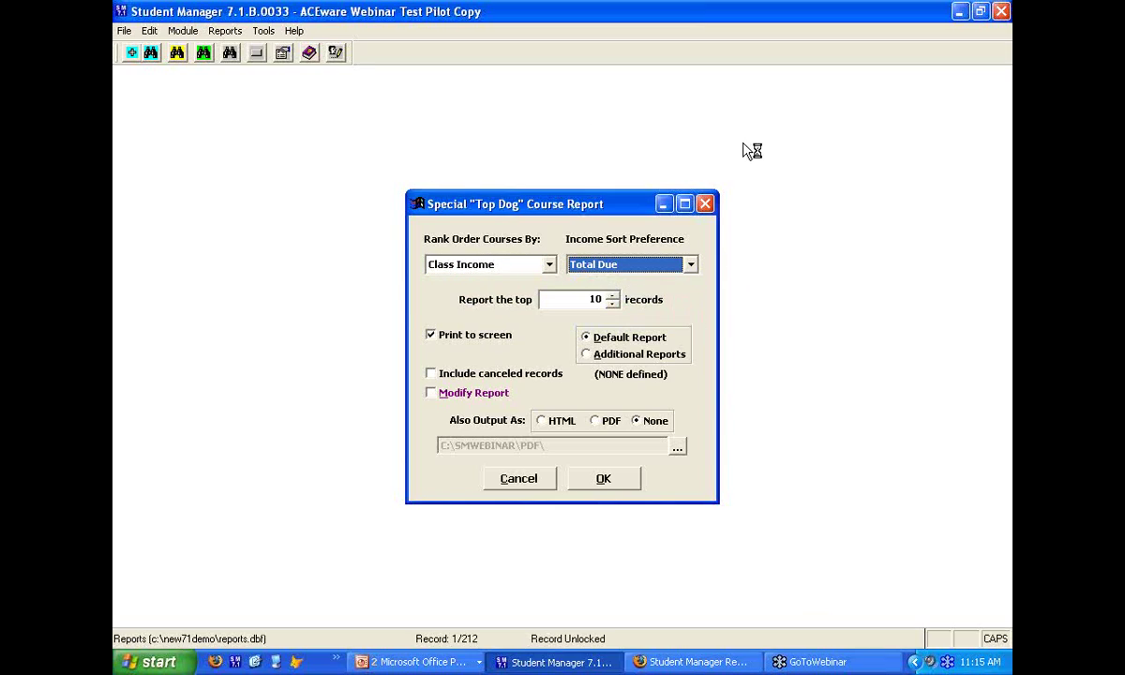
left_click(605, 480)
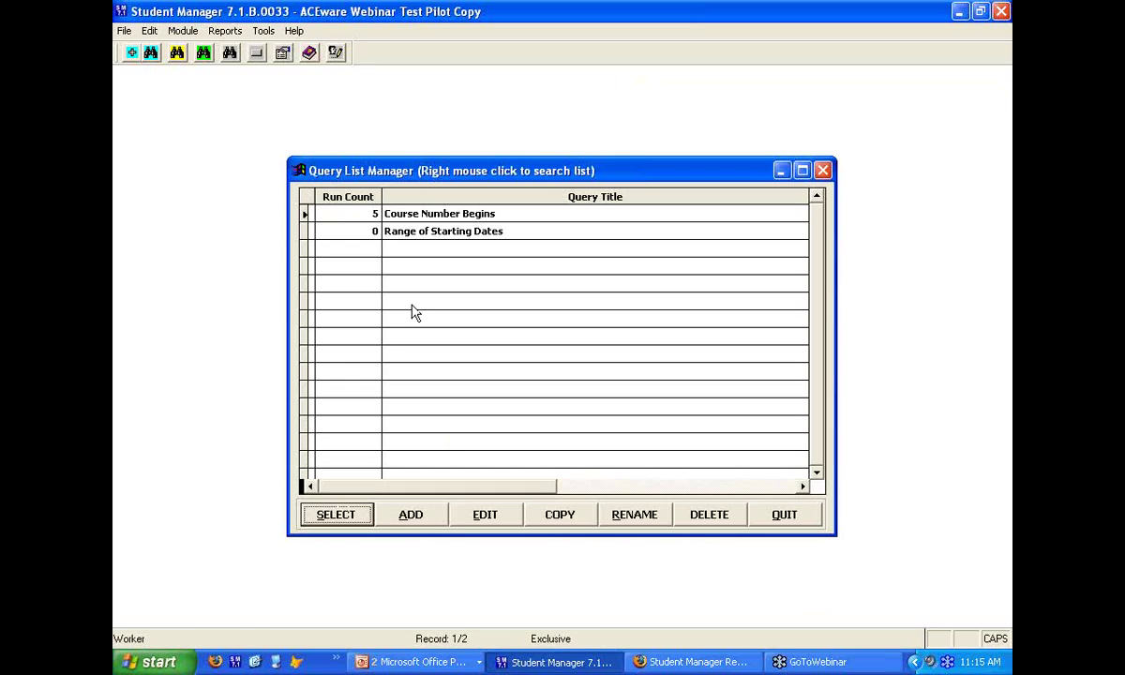
Run the Course Number Begins query with 09 for the Top Dog Course report, and close the report preview after viewing it
left_click(457, 212)
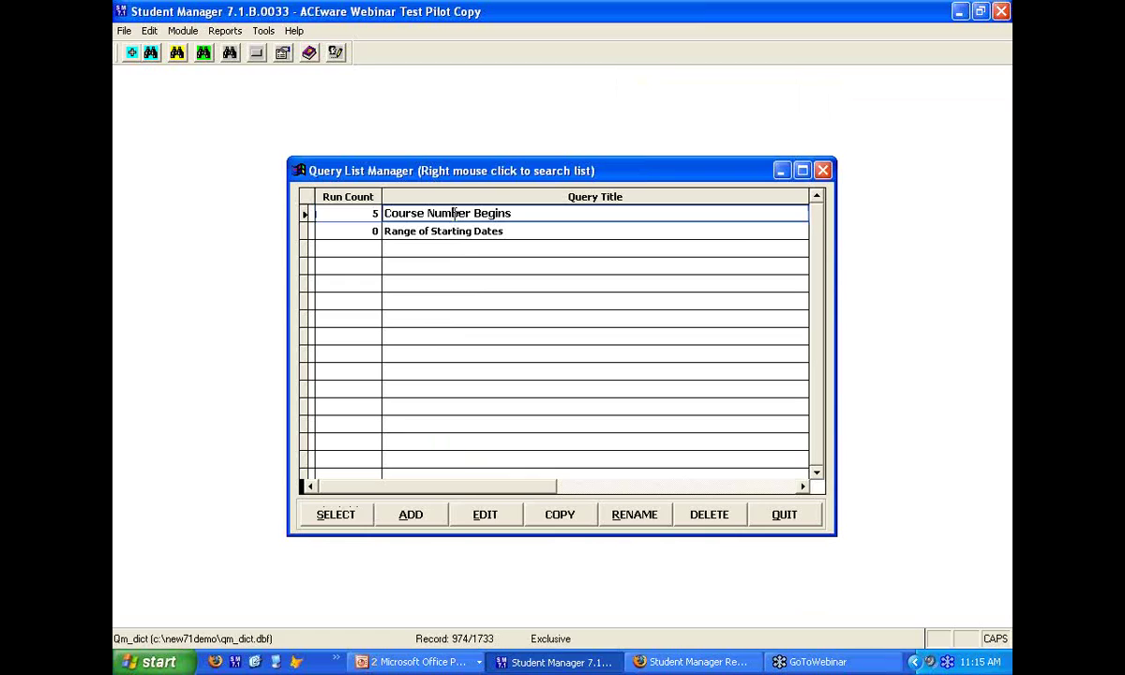
left_click(337, 517)
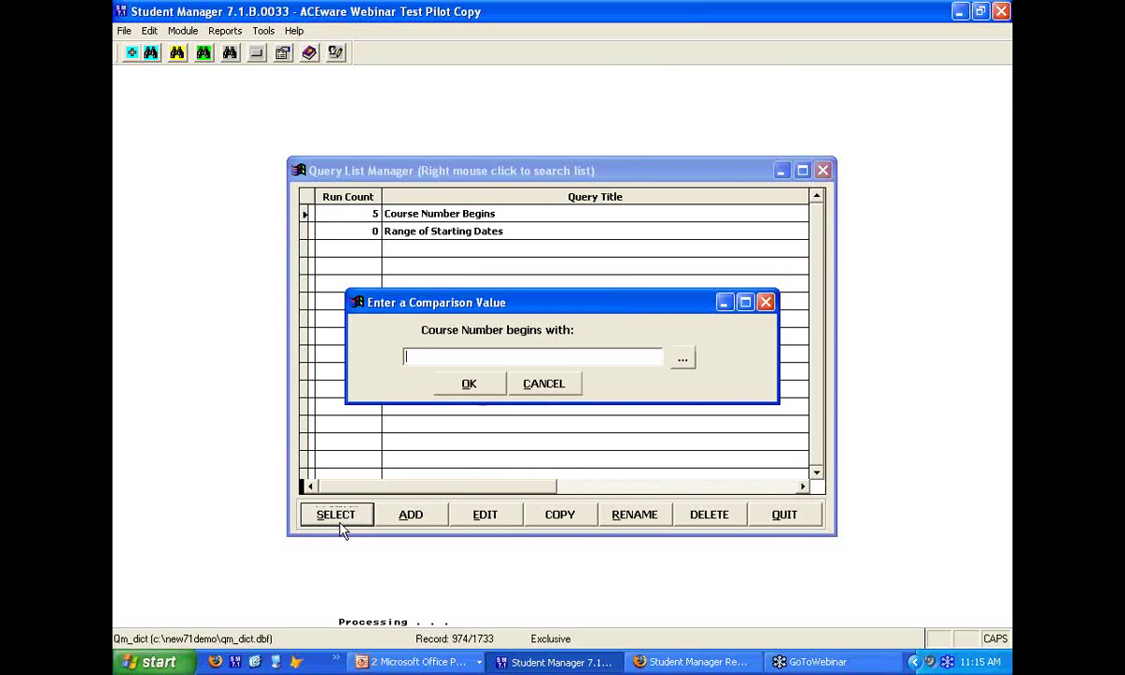
type("BD")
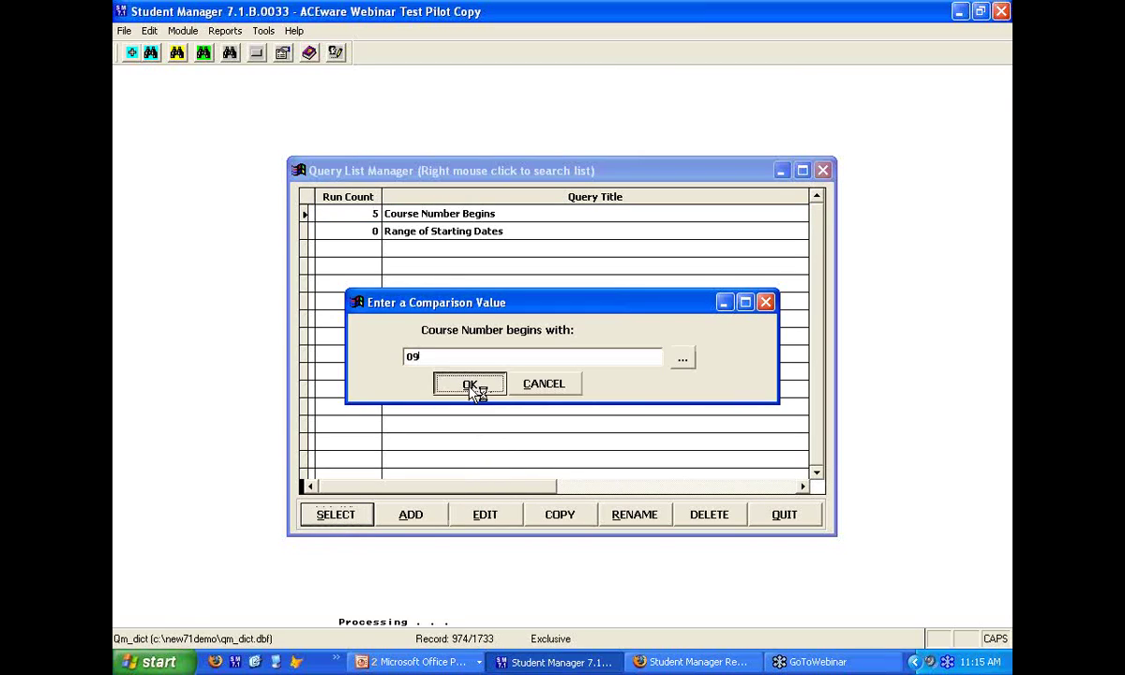
left_click(473, 385)
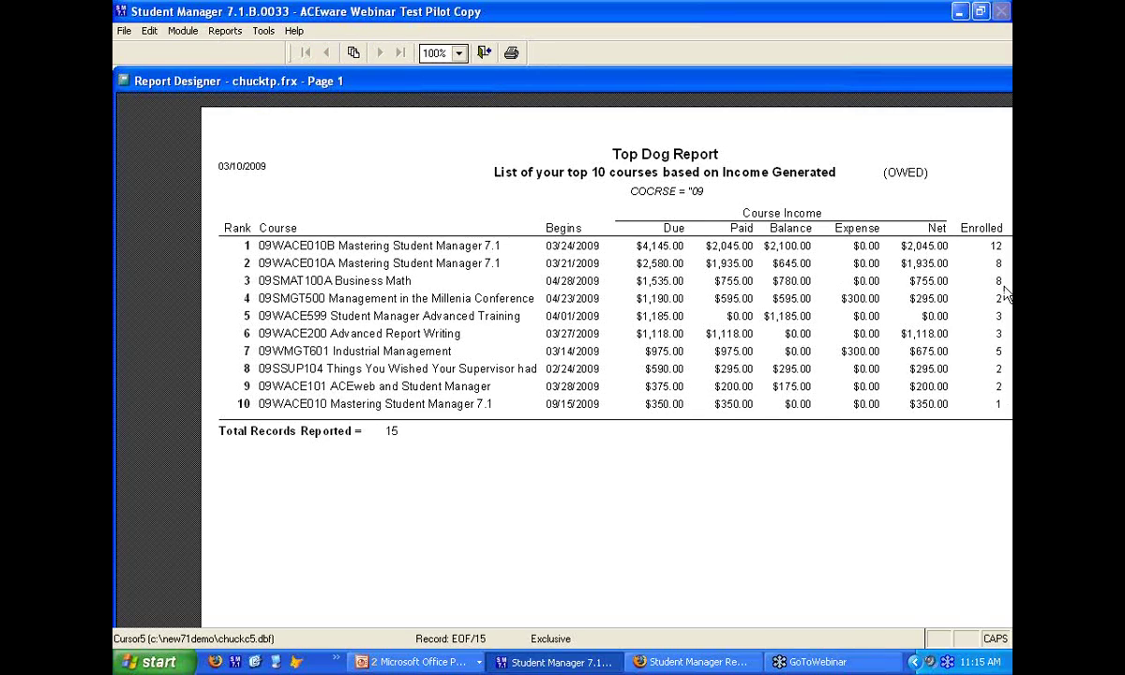
left_click(1001, 13)
left_click(484, 52)
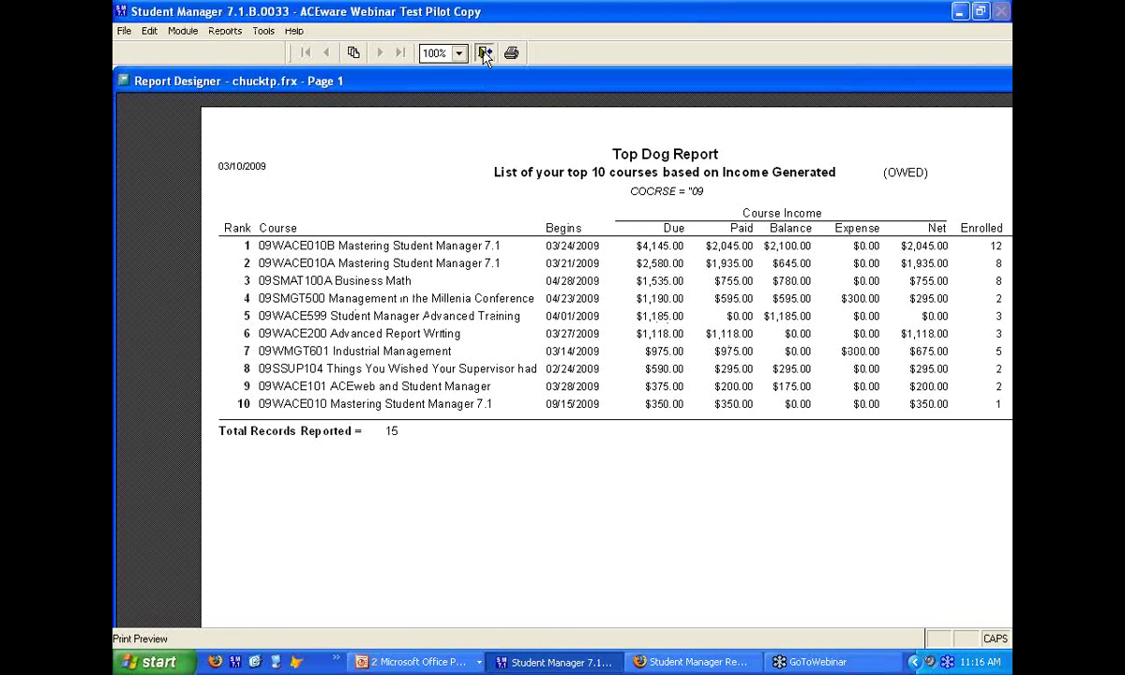
left_click(584, 366)
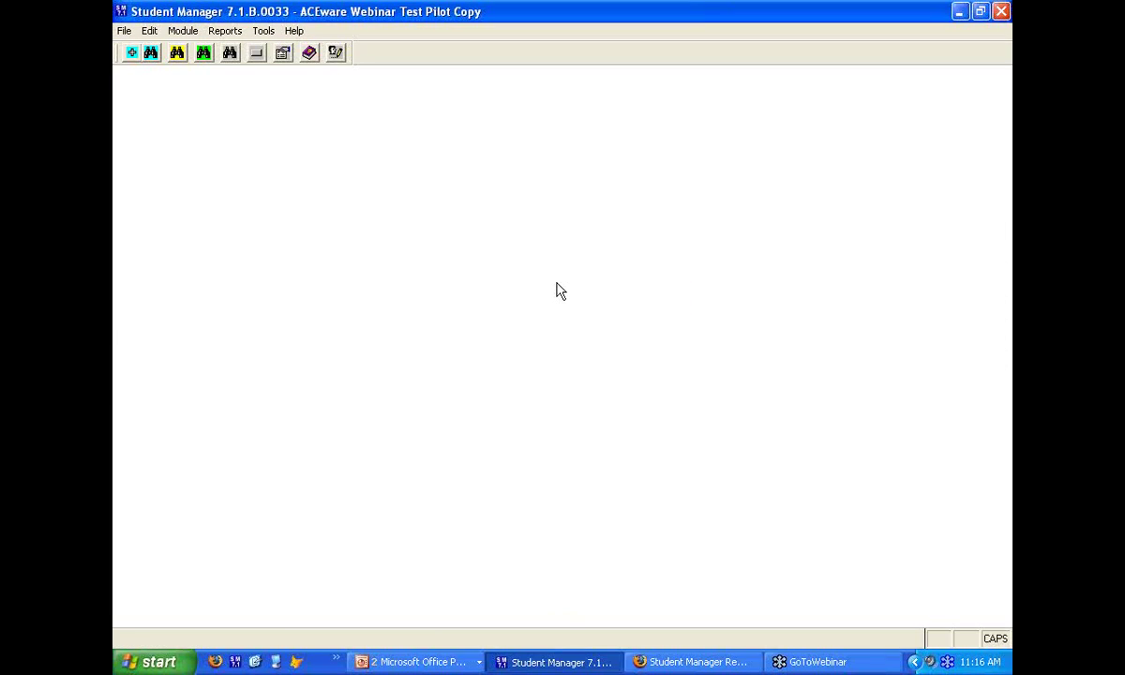
Advance the PowerPoint slideshow to Demographic Summaries, return to Student Manager, and open the Demographic Summary statistics report for names
key("alt+Tab")
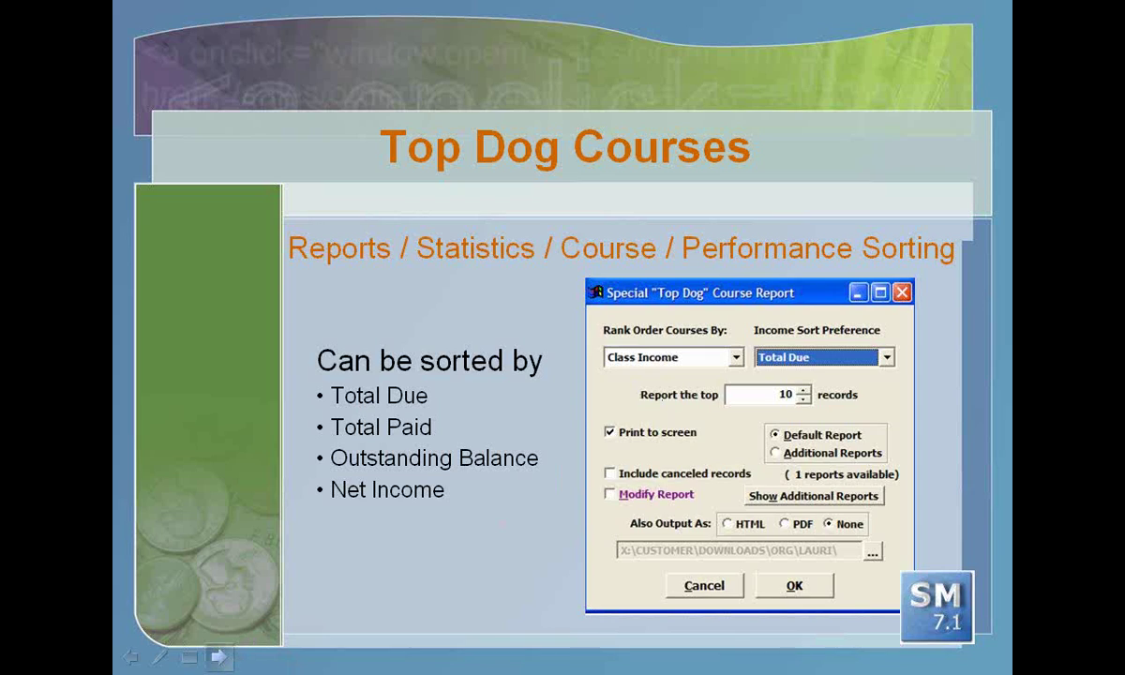
left_click(218, 656)
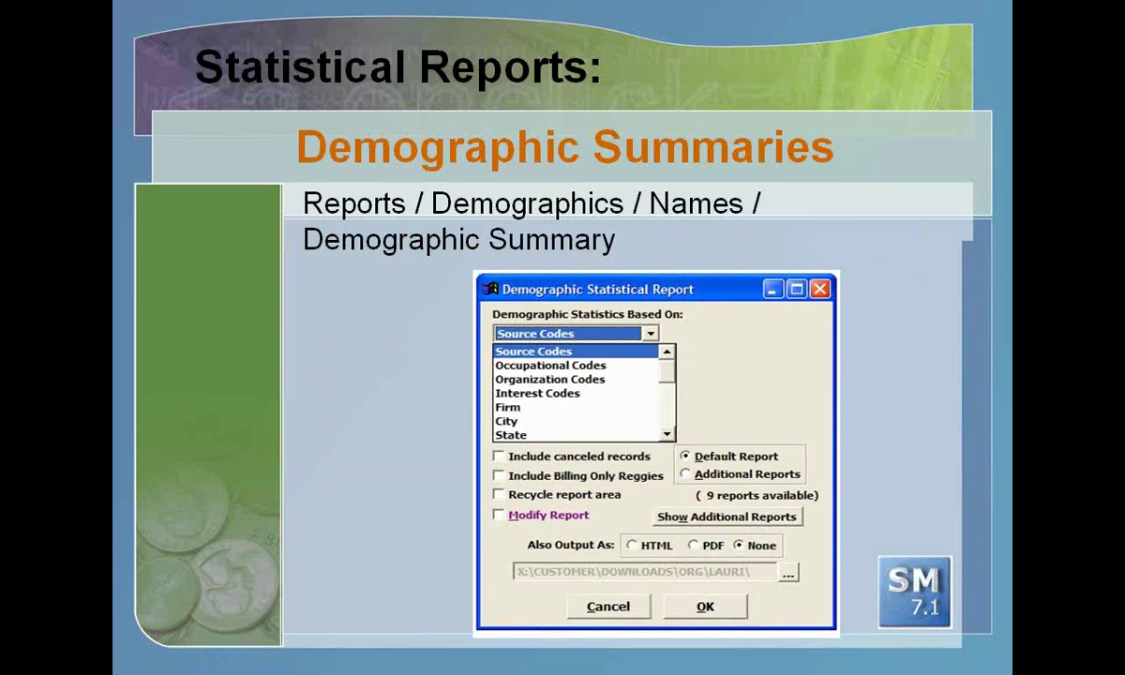
key("alt+Tab")
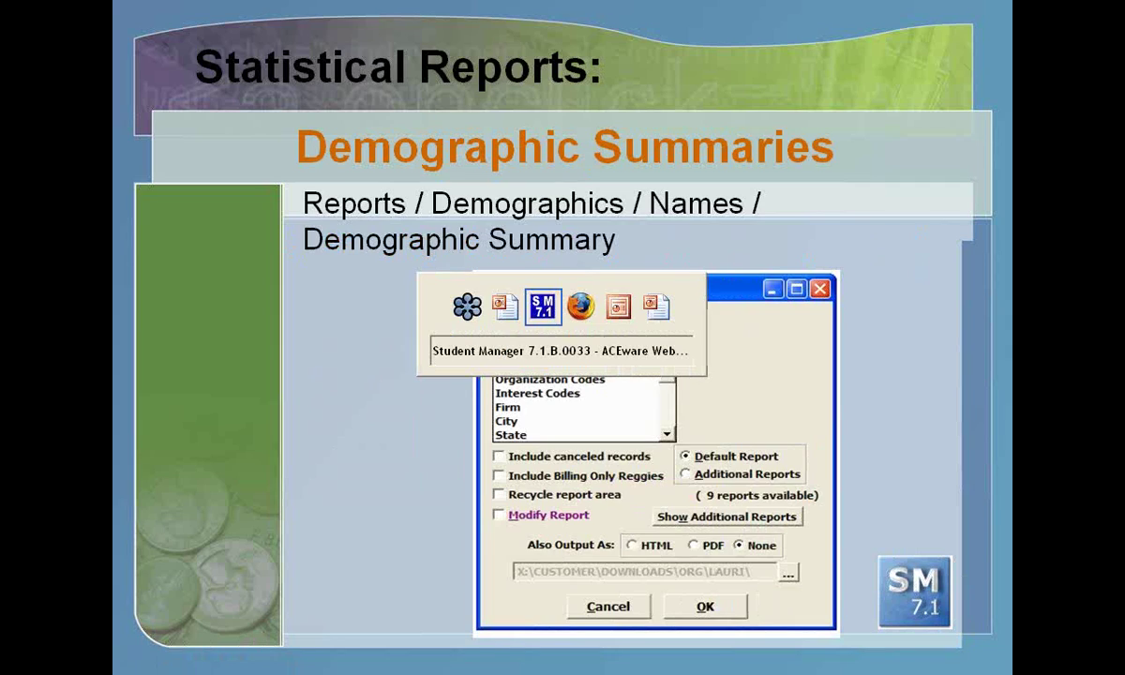
key("alt+r")
key("s")
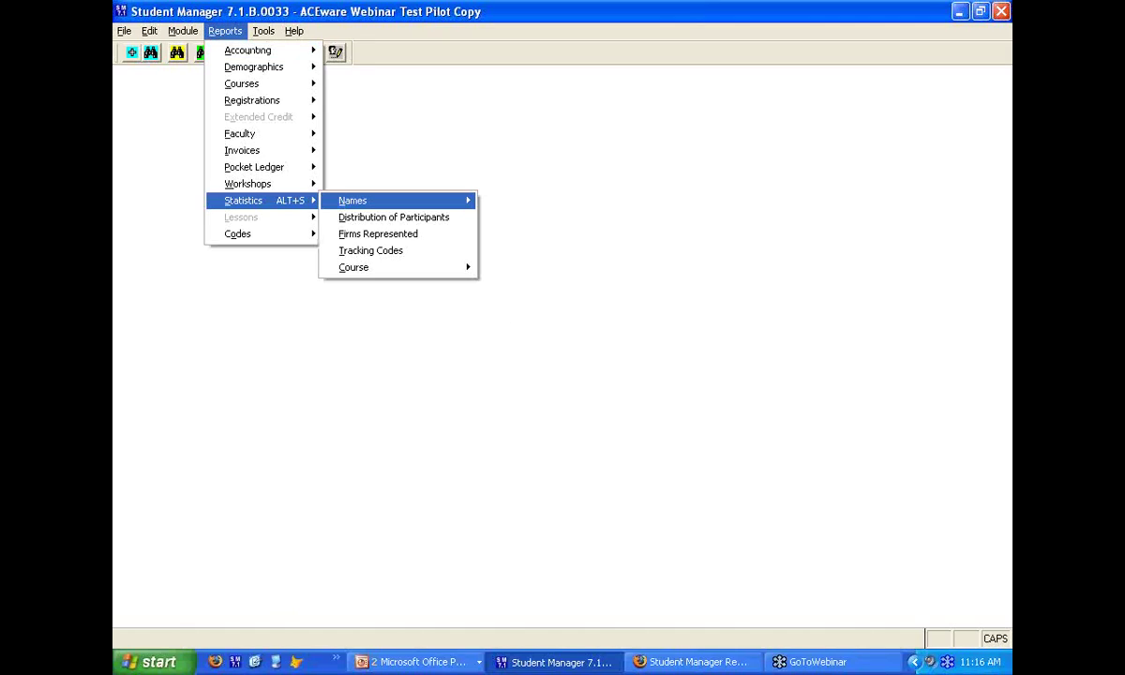
key("Right")
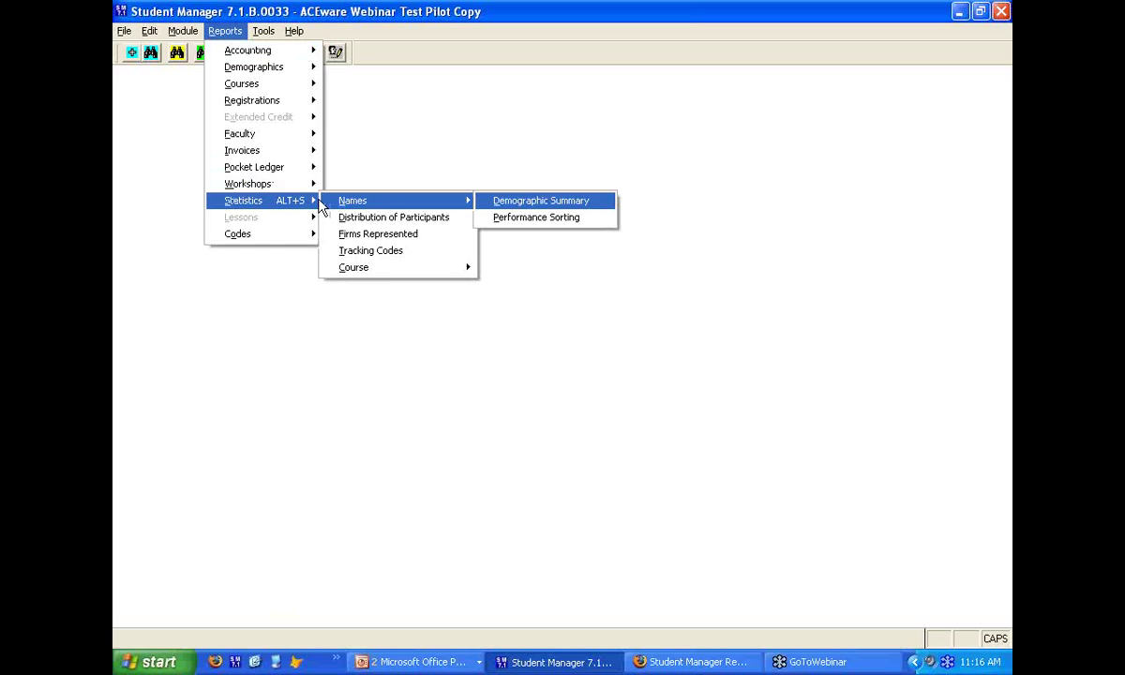
left_click(506, 201)
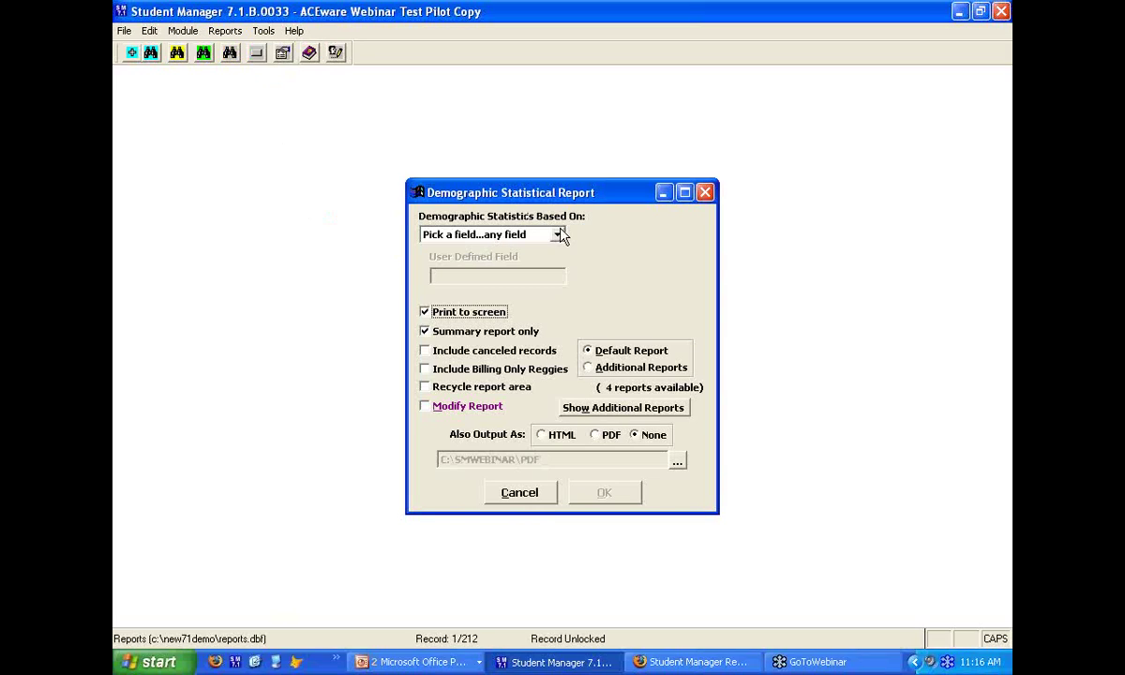
Look through the whole list of fields that the demographic statistics can be based on
left_click(558, 236)
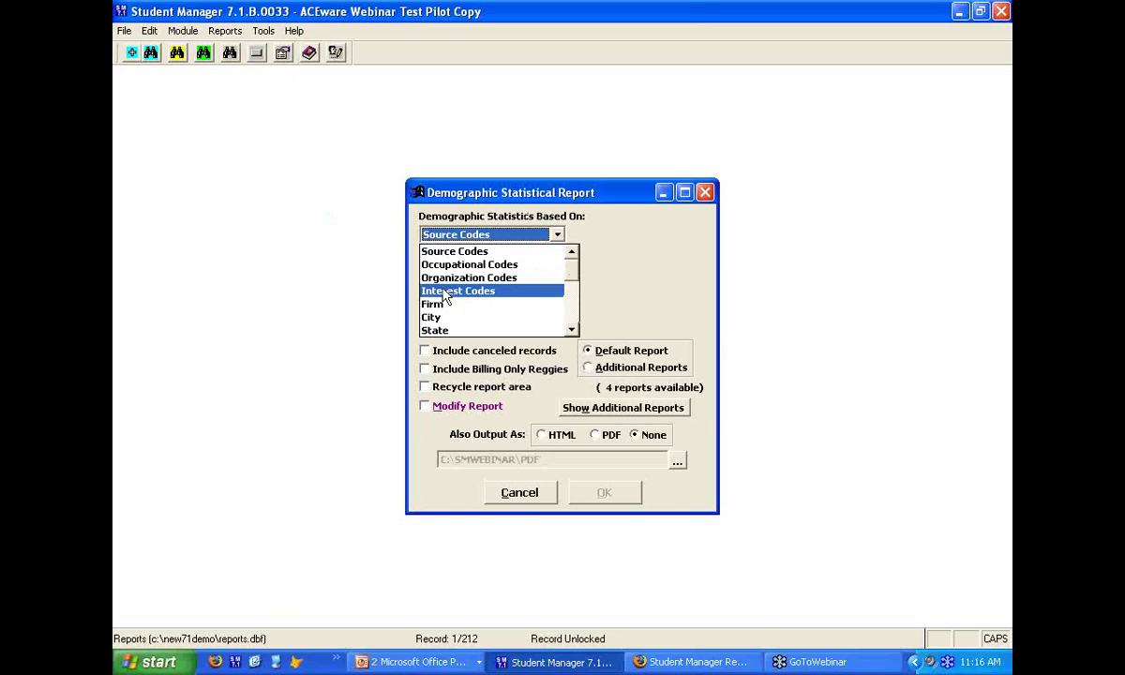
left_click(572, 329)
left_click(572, 329)
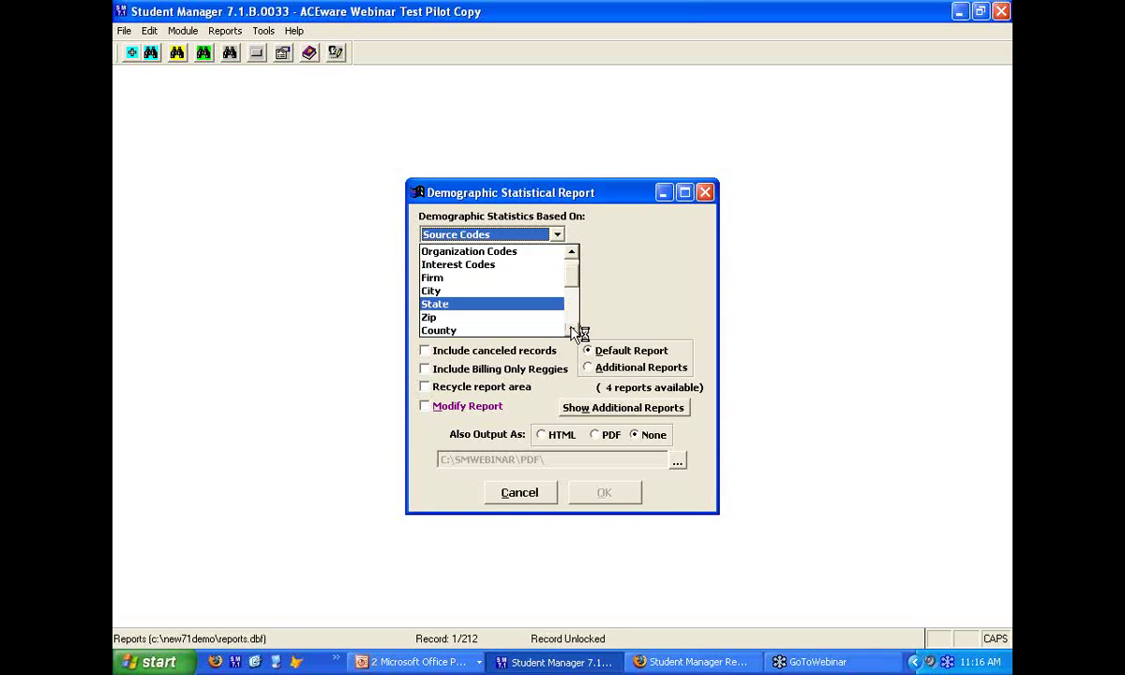
left_click(571, 329)
left_click(572, 329)
left_click(571, 329)
left_click(572, 329)
left_click(572, 329)
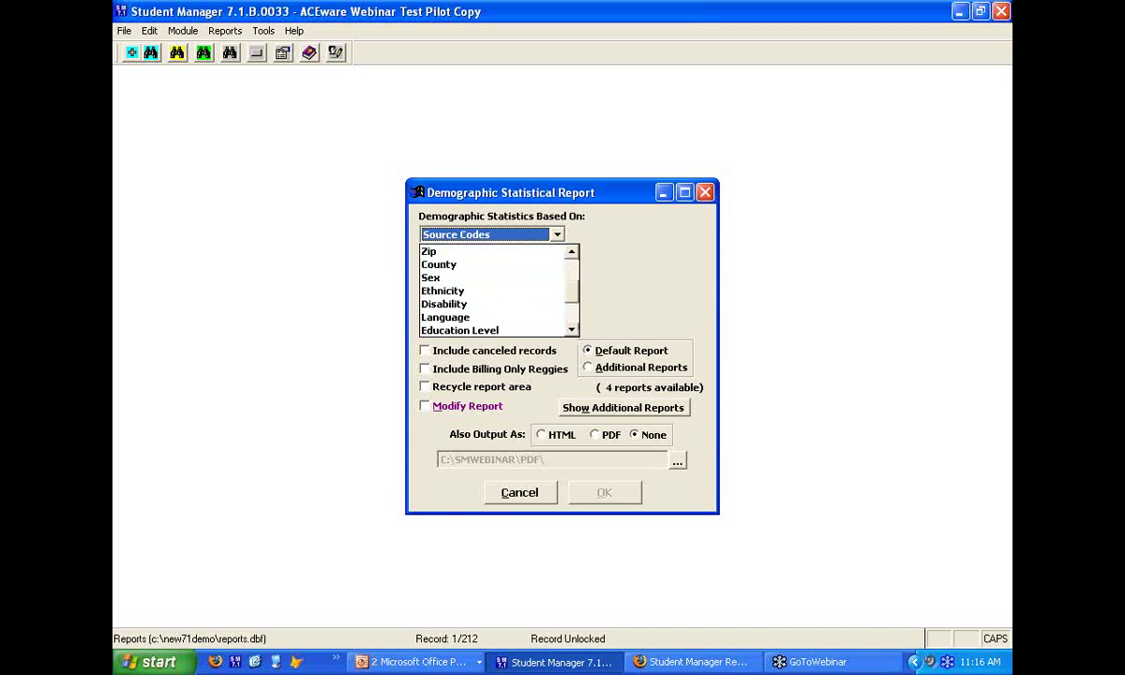
left_click(572, 329)
left_click(571, 329)
left_click(572, 329)
left_click(572, 329)
left_click(572, 329)
left_click(572, 329)
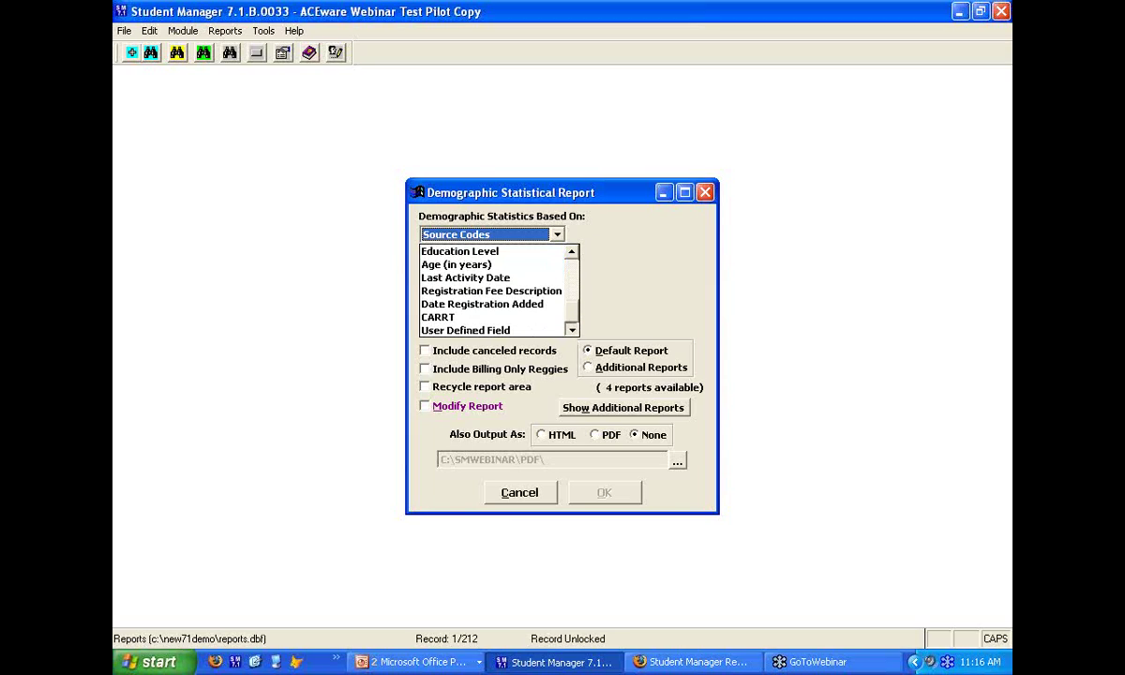
Base the demographic statistics on City and proceed to the queries
left_click(572, 253)
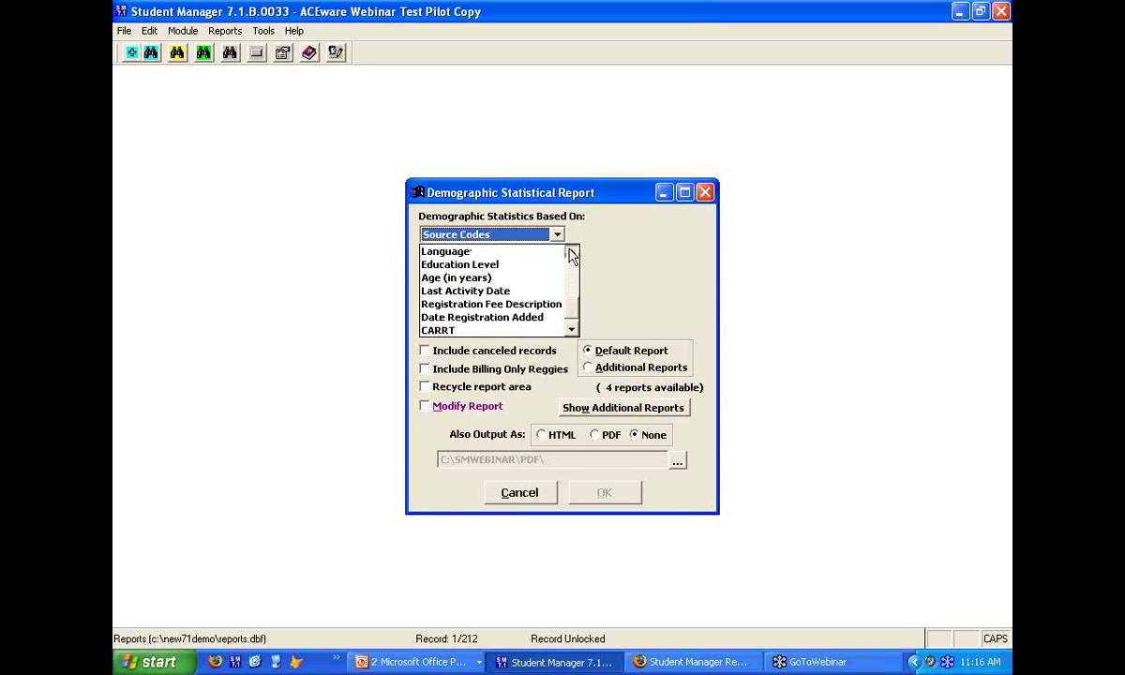
left_click(572, 253)
left_click(572, 253)
left_click(571, 253)
left_click(571, 253)
left_click(571, 253)
left_click(571, 253)
left_click(571, 253)
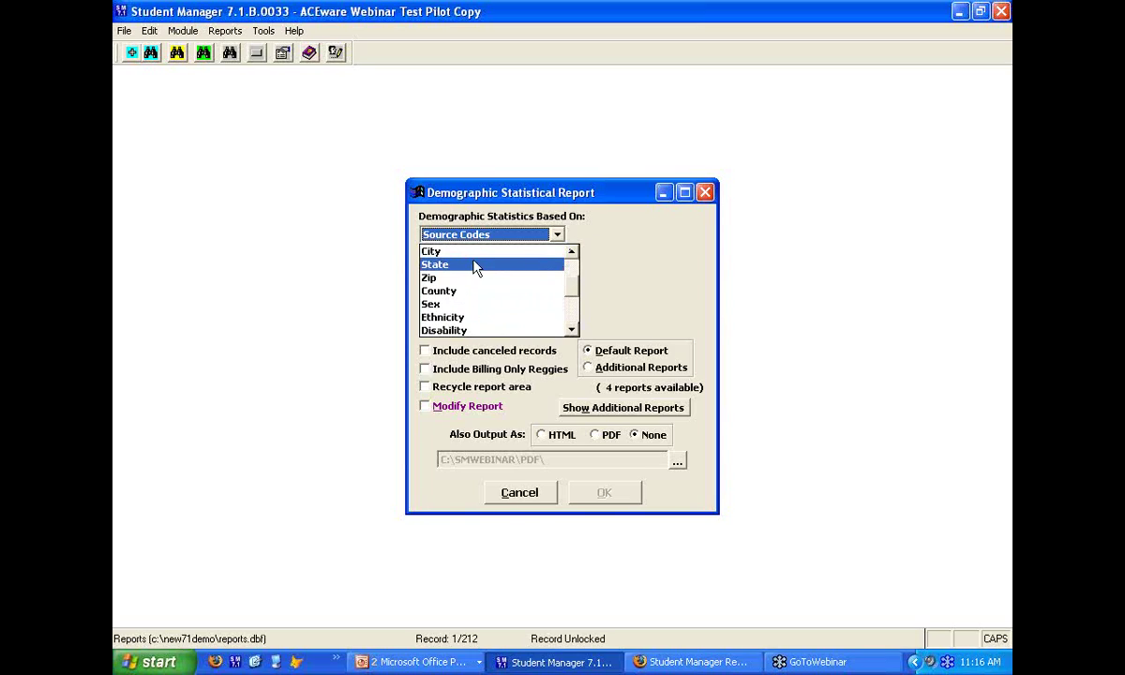
left_click(440, 251)
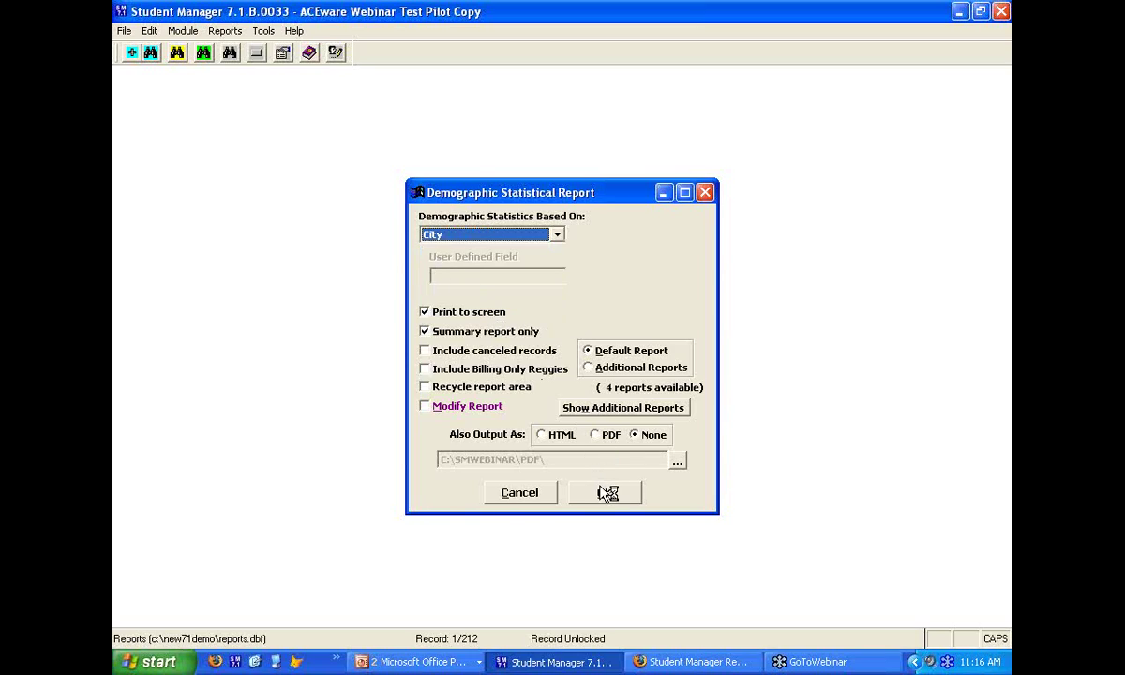
left_click(605, 492)
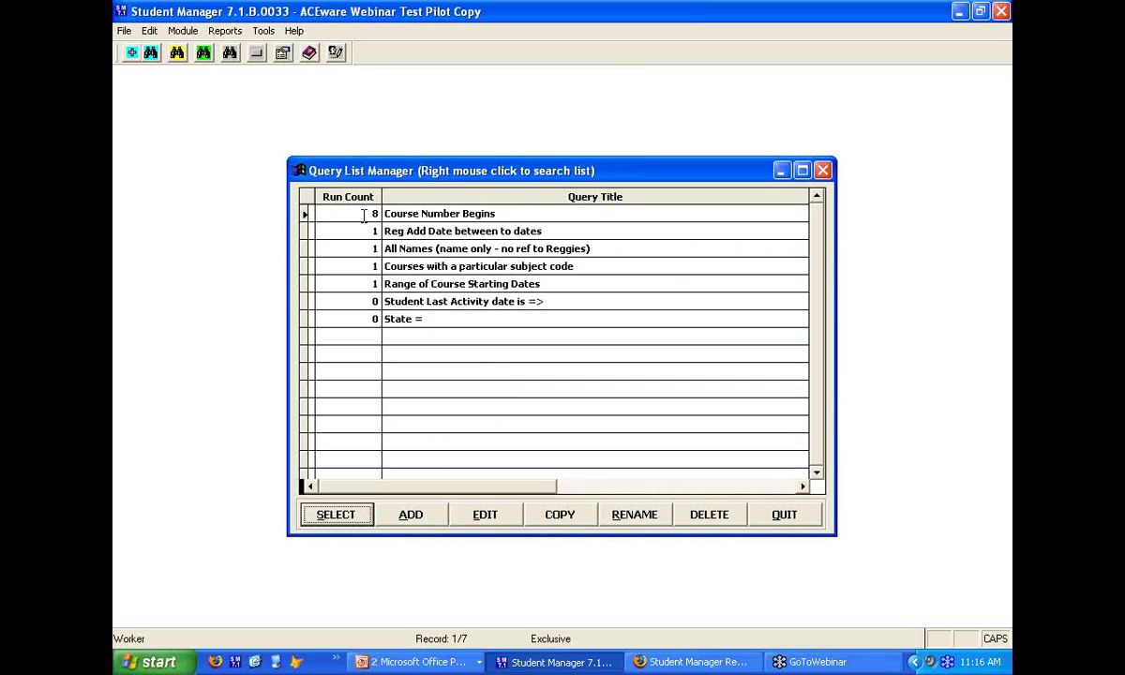
Run the Course Number Begins query for the city demographic summary, and close the report preview
left_click(346, 515)
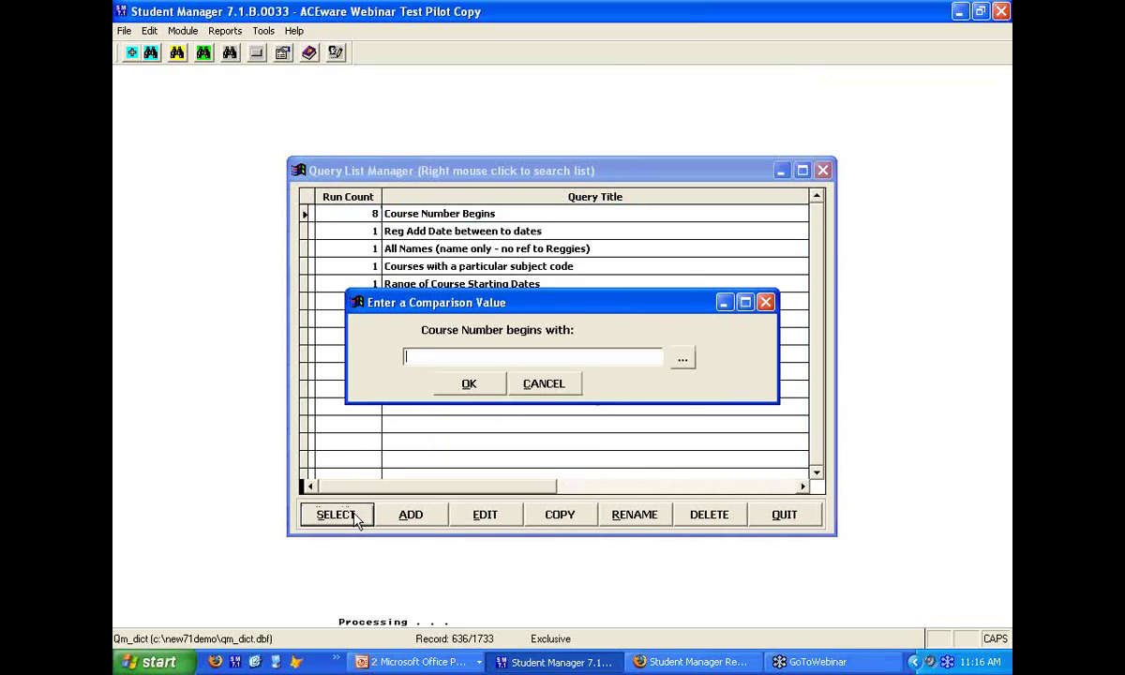
type("ns")
left_click(480, 387)
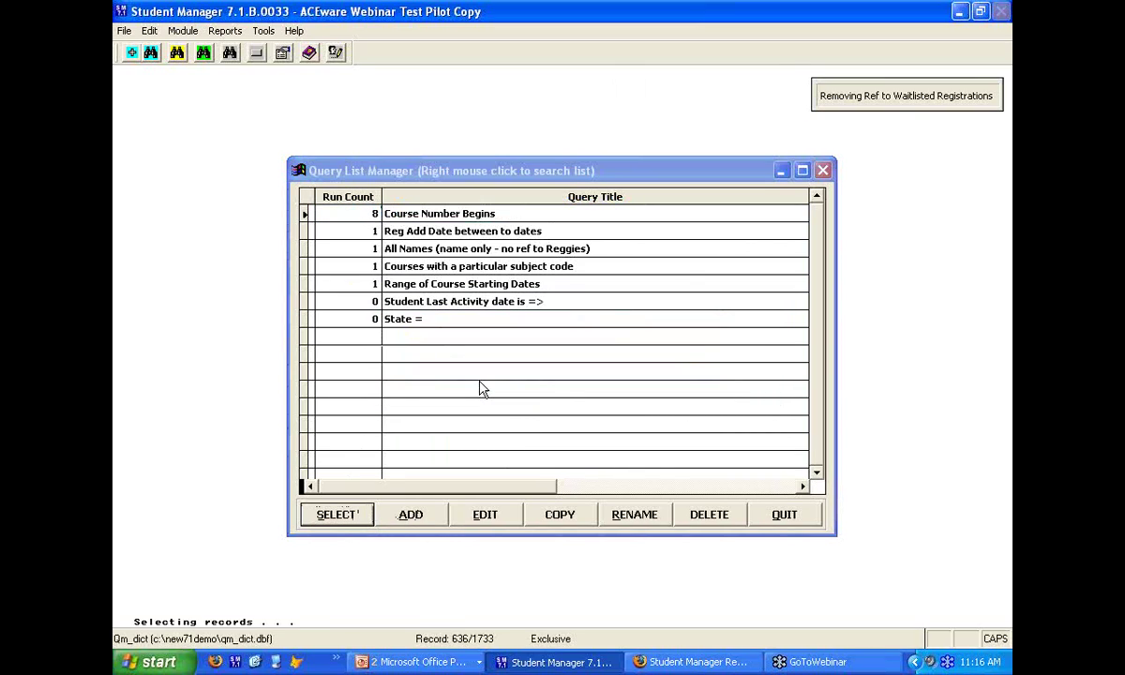
left_click(475, 403)
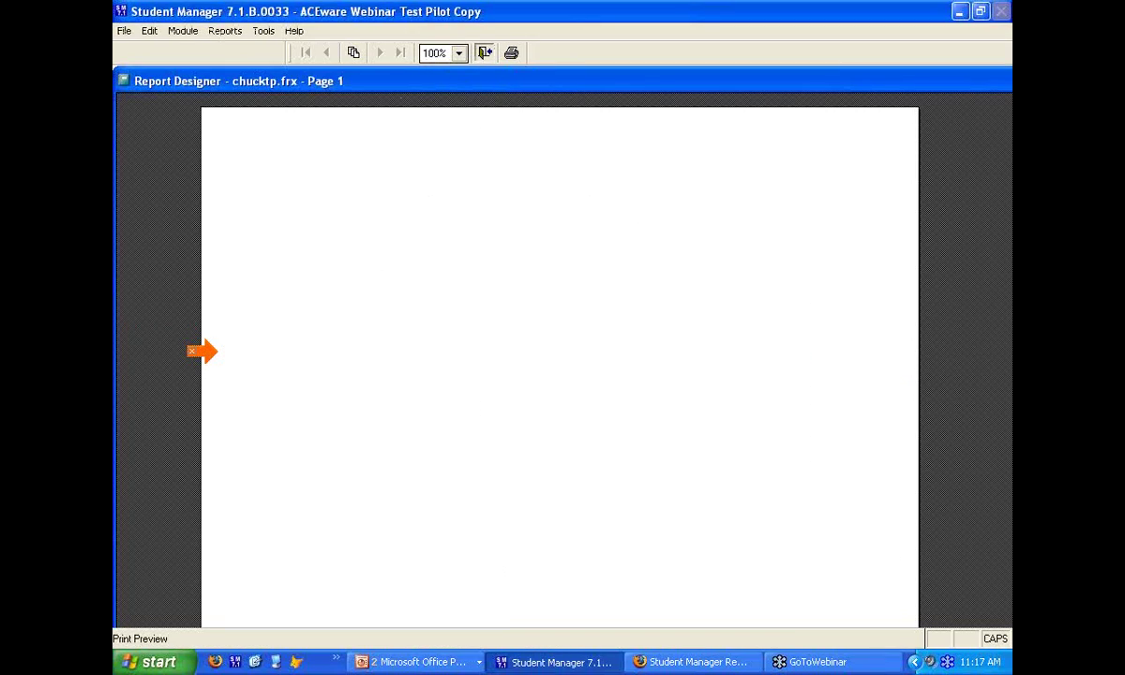
key("Escape")
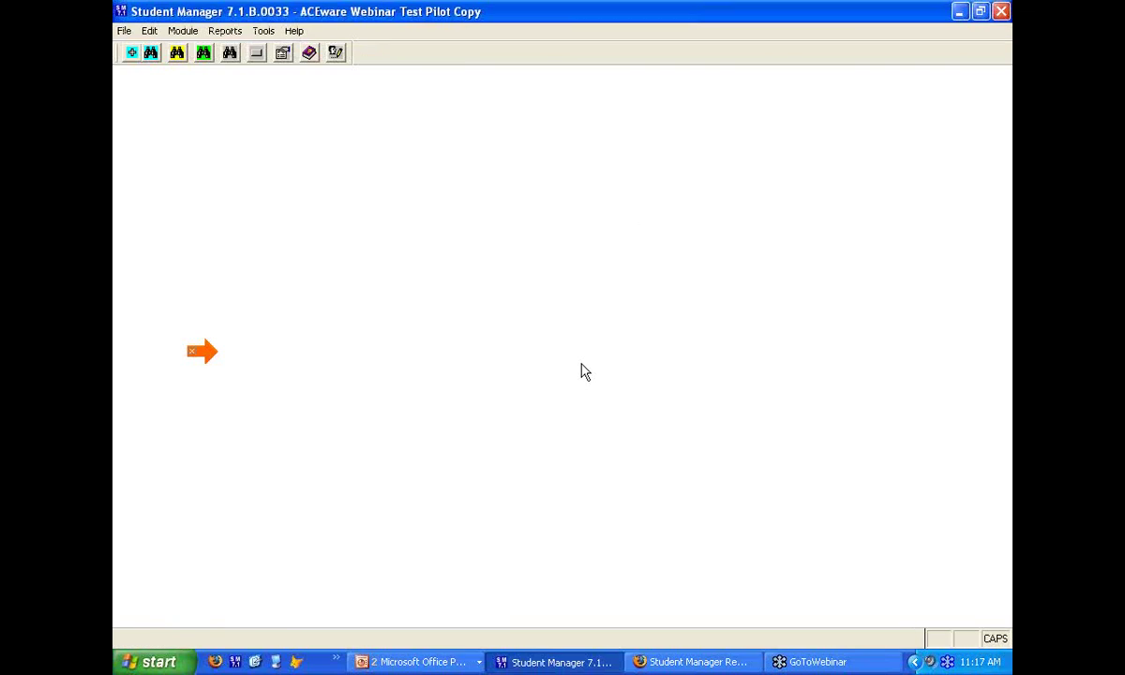
Reopen the Demographic Summary statistics report for names and enable Recycle report area
left_click(225, 30)
mouse_move(272, 200)
mouse_move(429, 207)
left_click(536, 201)
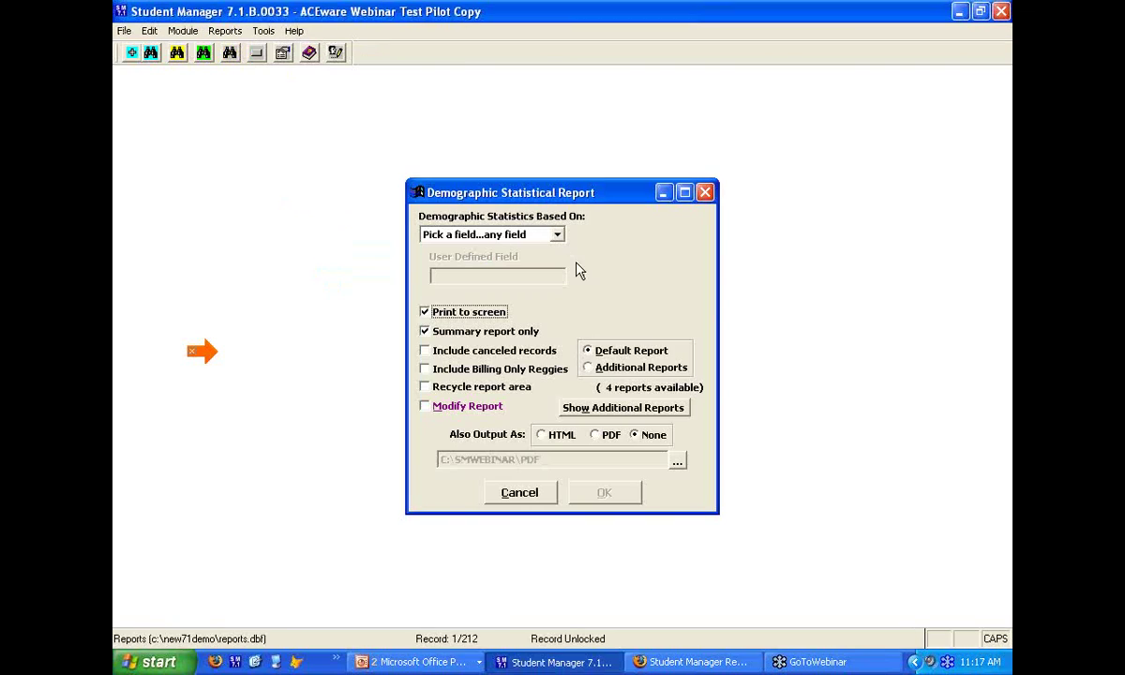
left_click(425, 386)
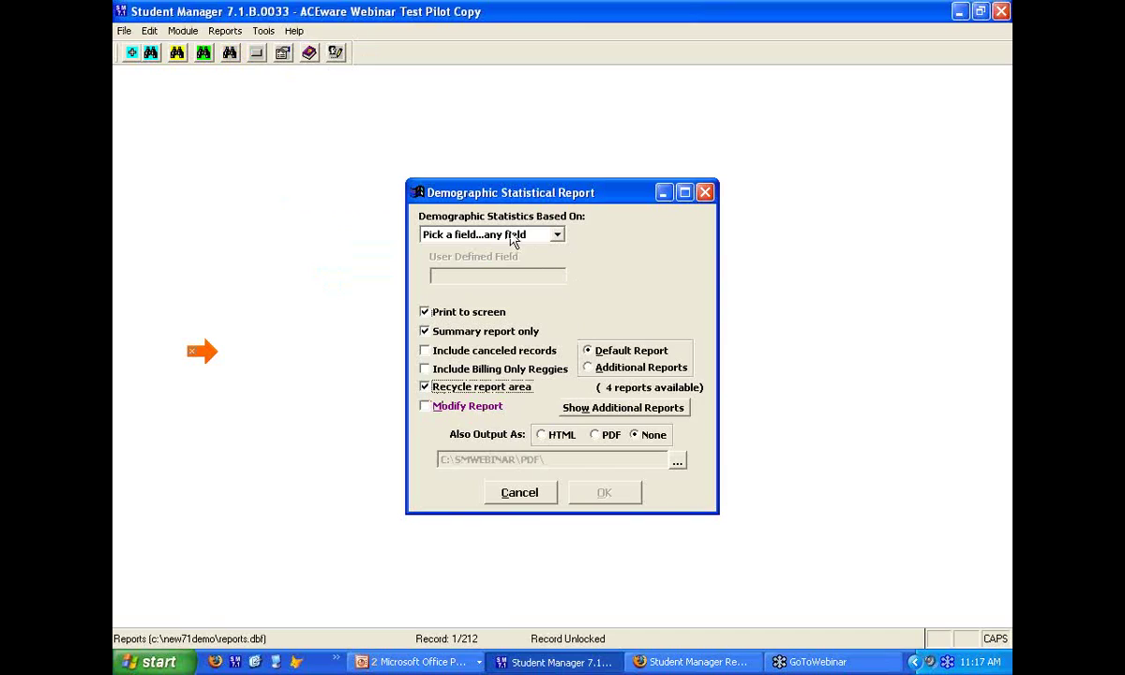
Look through the available demographic fields and choose City as the basis for the statistics
left_click(558, 236)
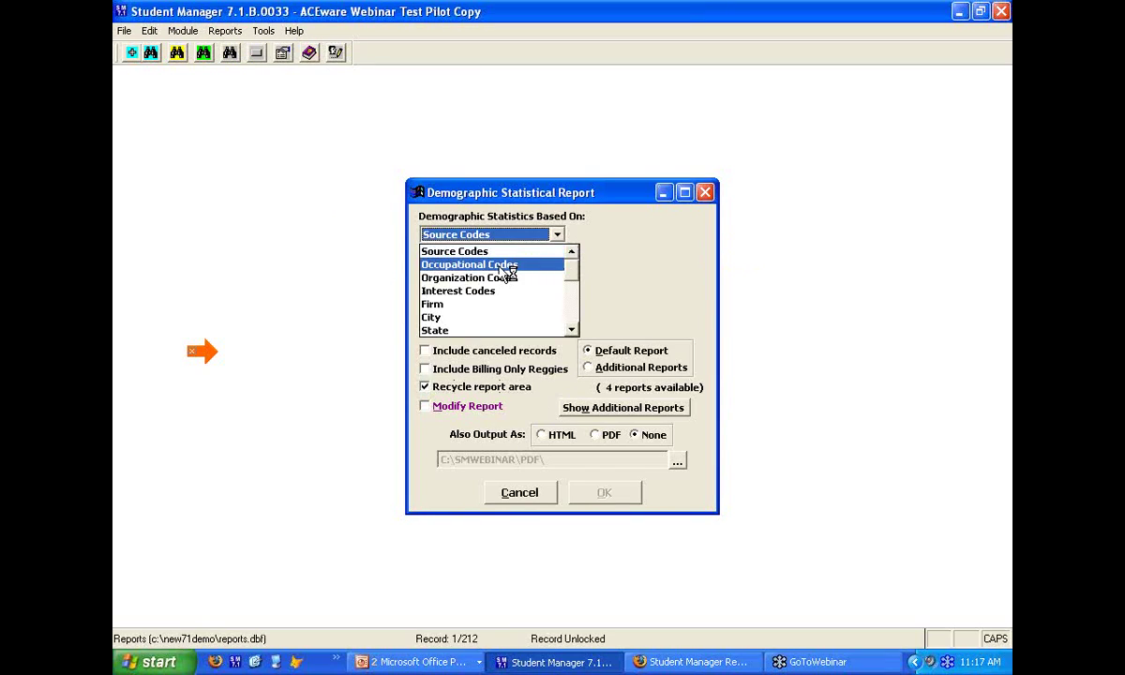
left_click(572, 330)
left_click(571, 330)
left_click(573, 330)
left_click(573, 330)
left_click(573, 330)
left_click(573, 330)
left_click(572, 330)
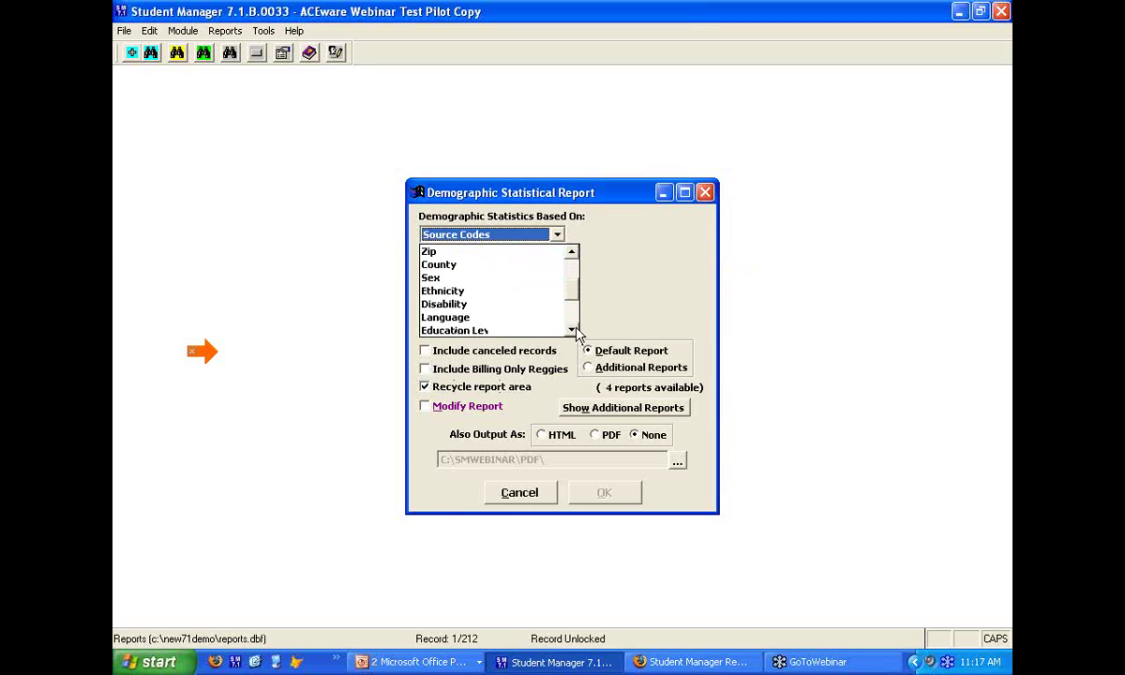
left_click(572, 330)
left_click_drag(574, 300, 572, 272)
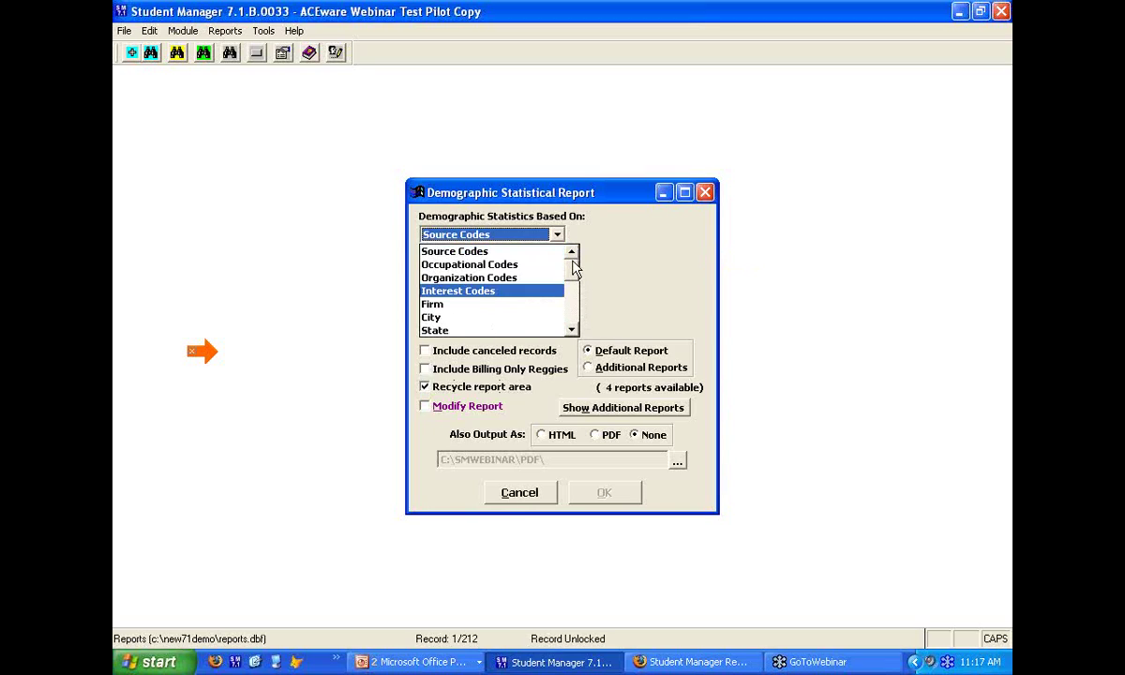
left_click(437, 320)
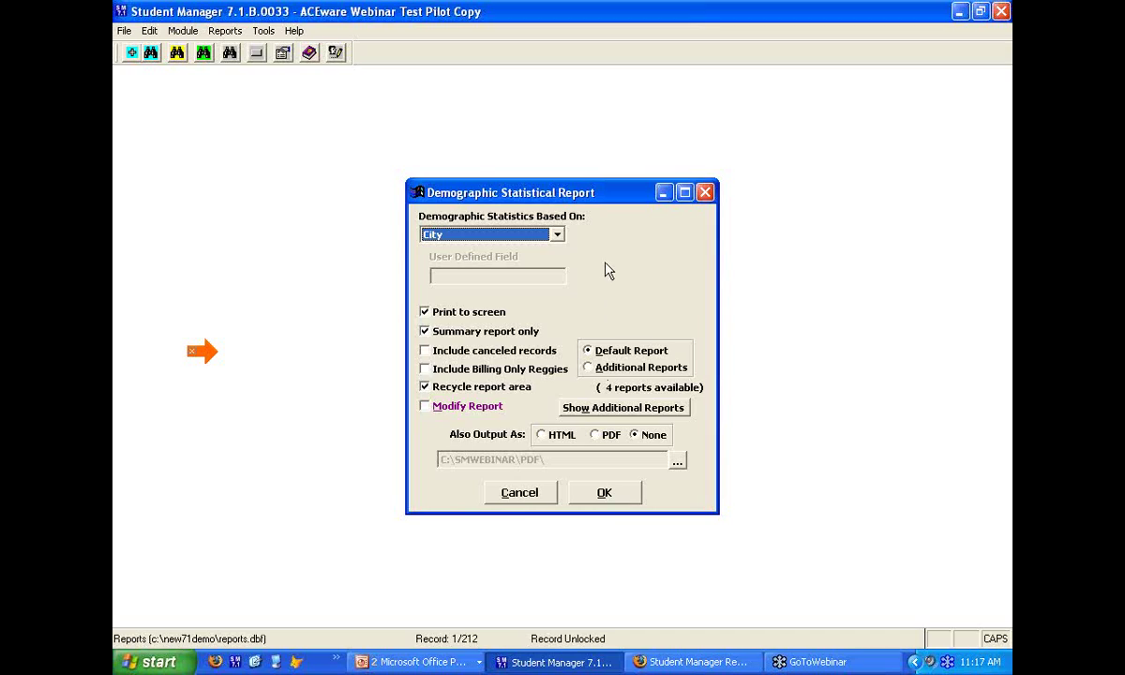
Base the demographic statistics on Age (in years) and proceed to the query list
left_click(557, 234)
left_click(572, 329)
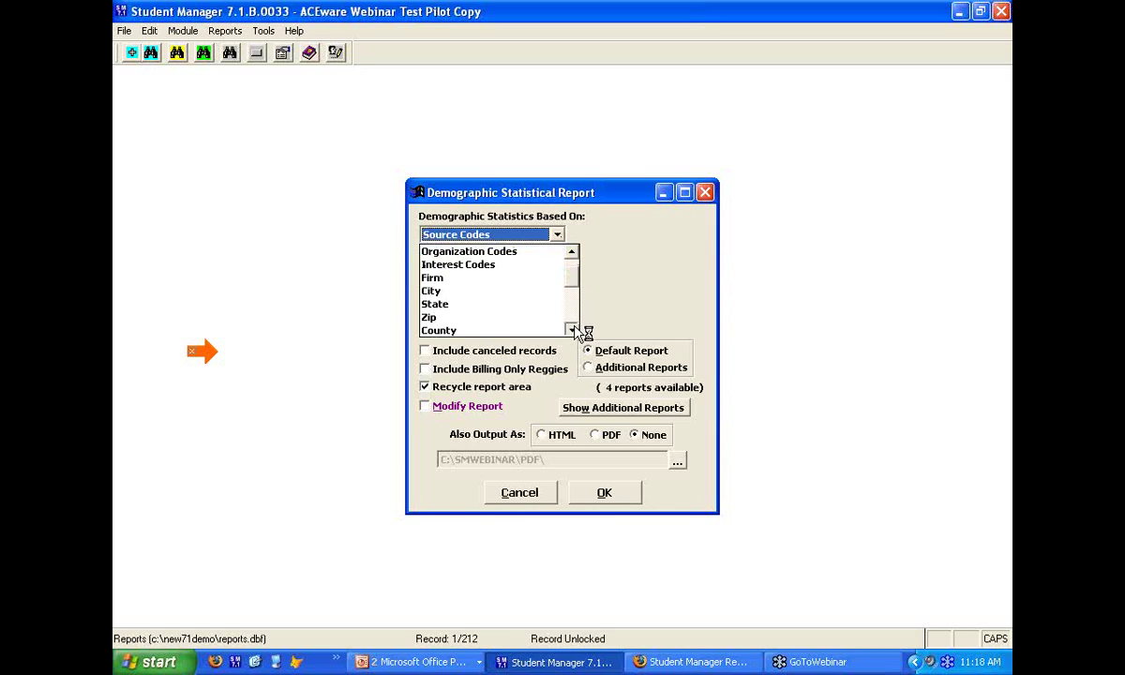
left_click(572, 330)
left_click(572, 330)
left_click(571, 330)
left_click(571, 329)
left_click(572, 329)
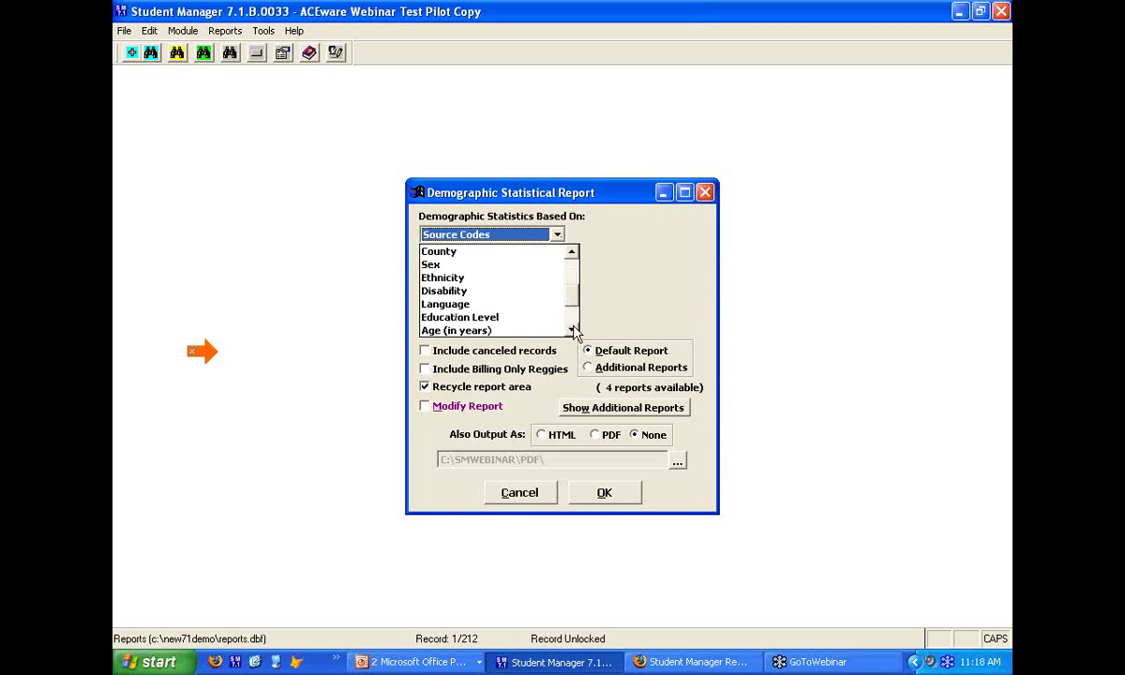
left_click(571, 330)
left_click(477, 318)
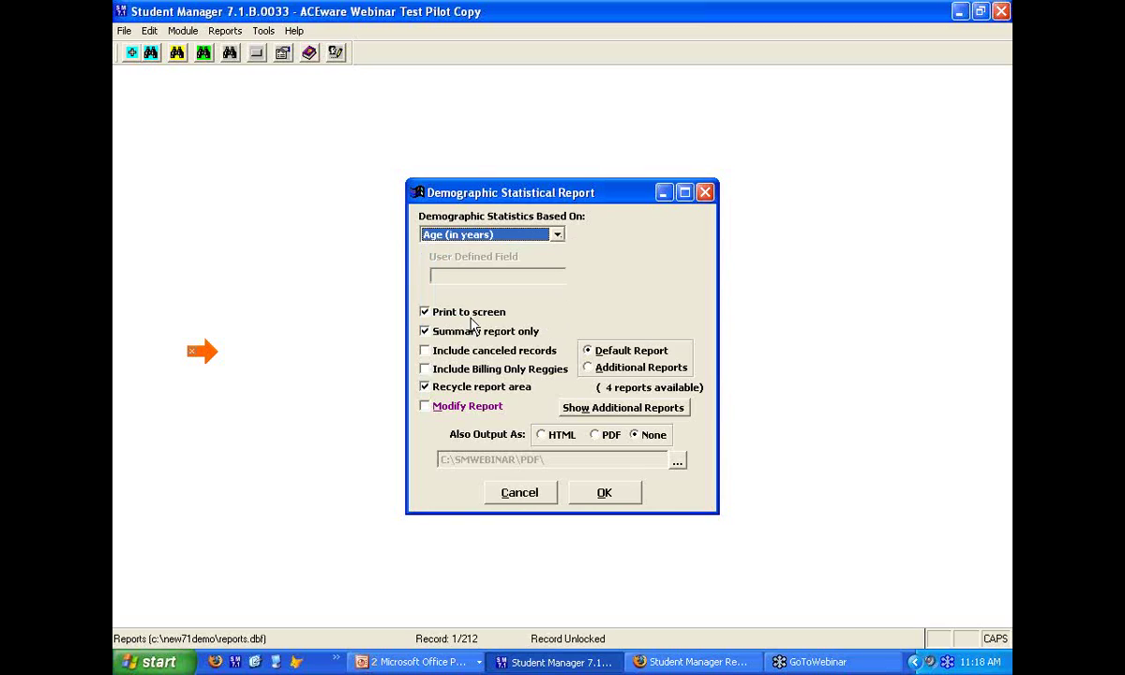
left_click(605, 494)
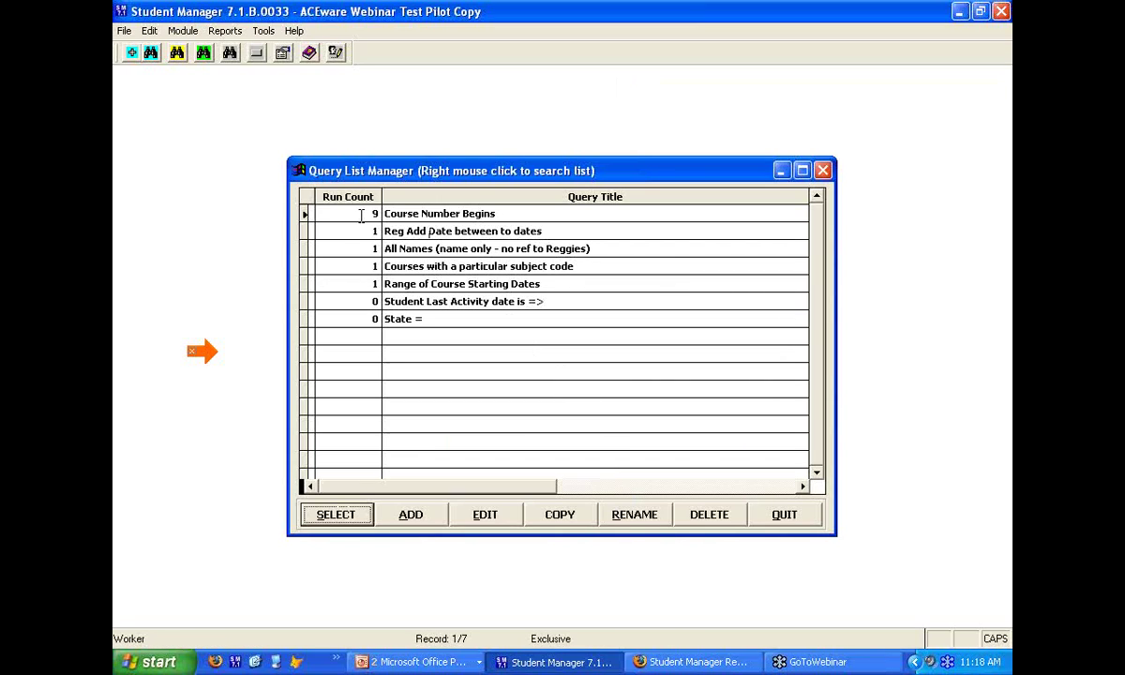
Run the Course Number Begins query for 09 with the Five Set (b) age cohort grouping
left_click(335, 511)
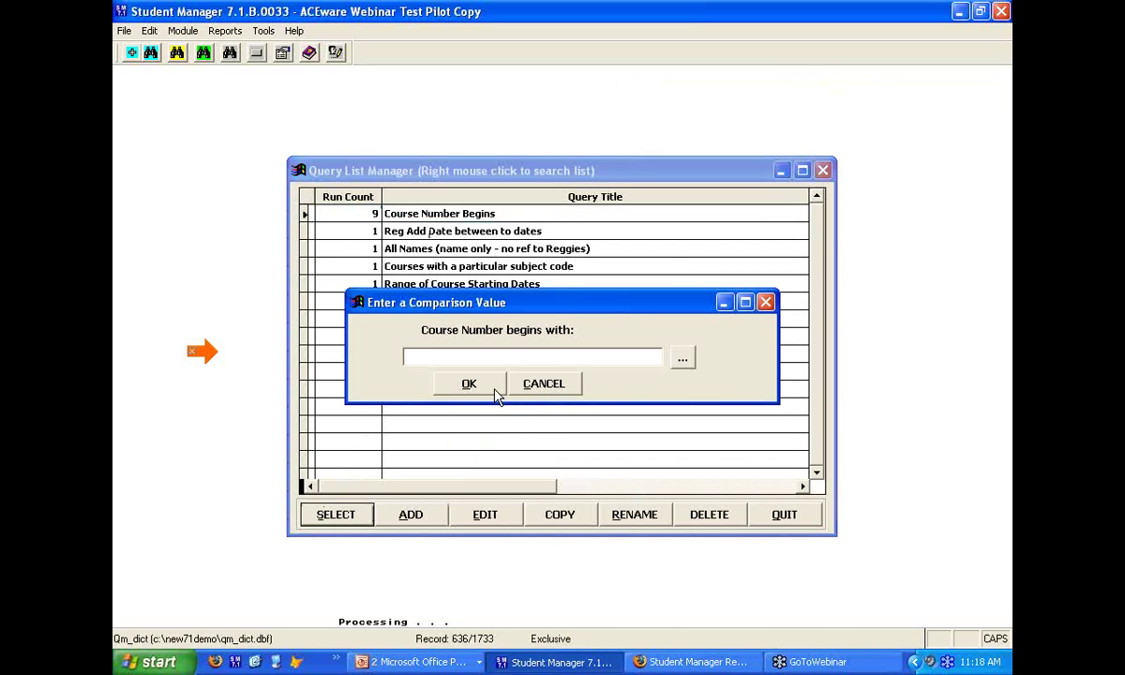
type("09")
left_click(476, 385)
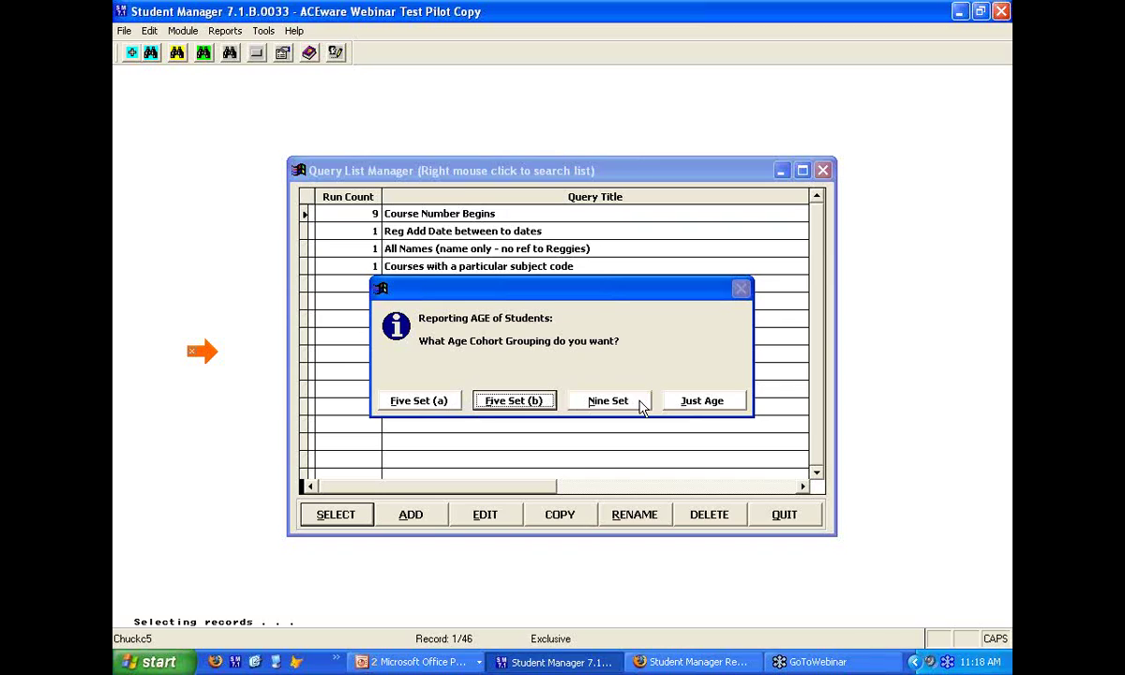
left_click(534, 403)
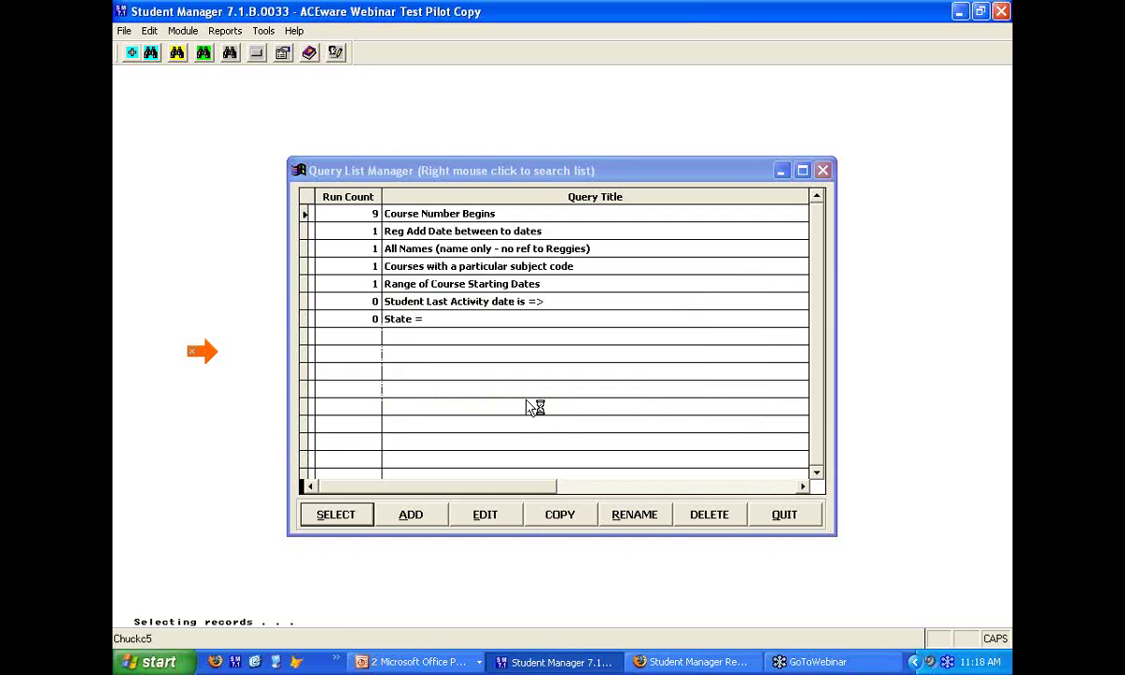
left_click(457, 401)
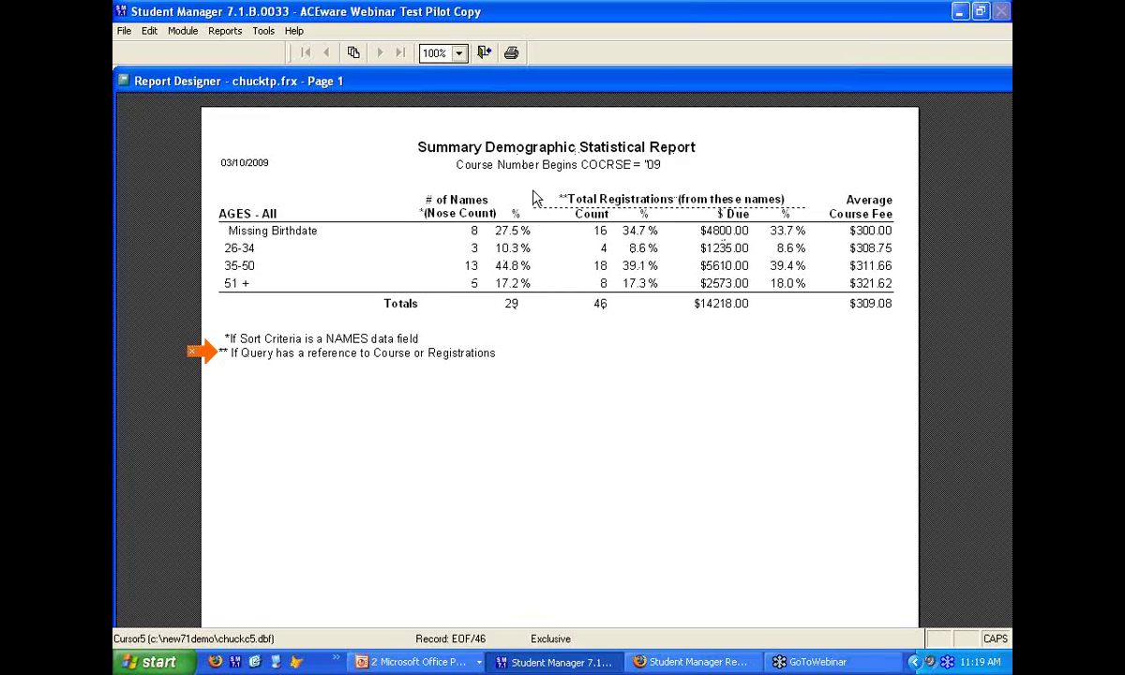
Close the age report preview without printing and cancel the Demographic Statistical Report dialog
left_click(486, 53)
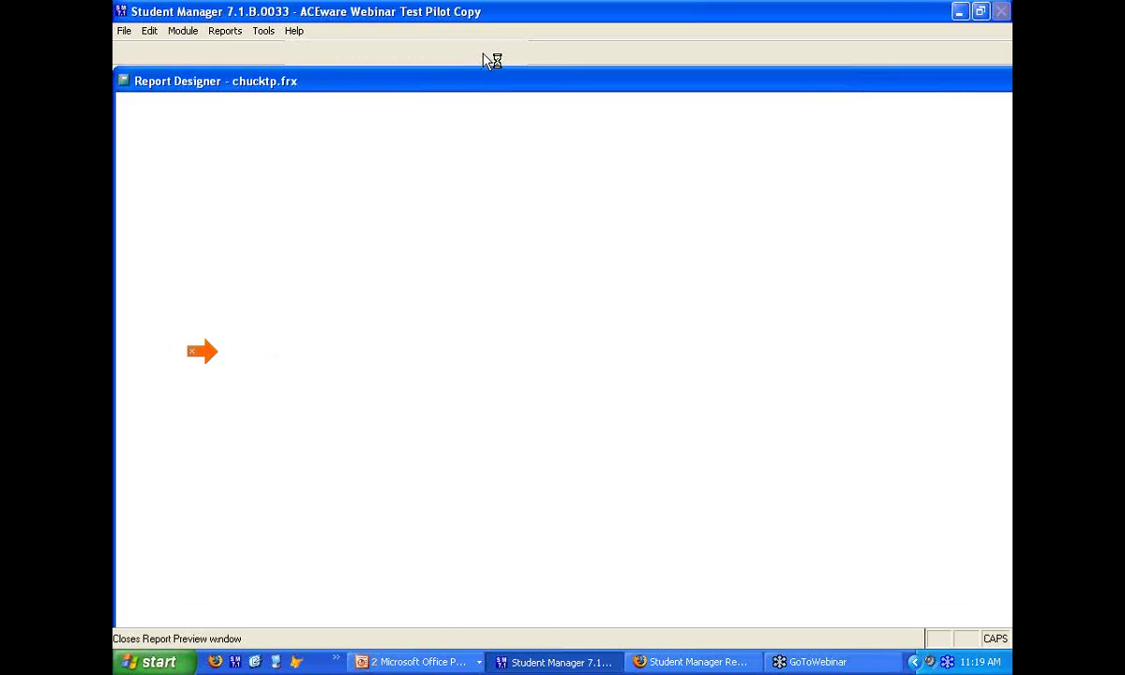
left_click(588, 364)
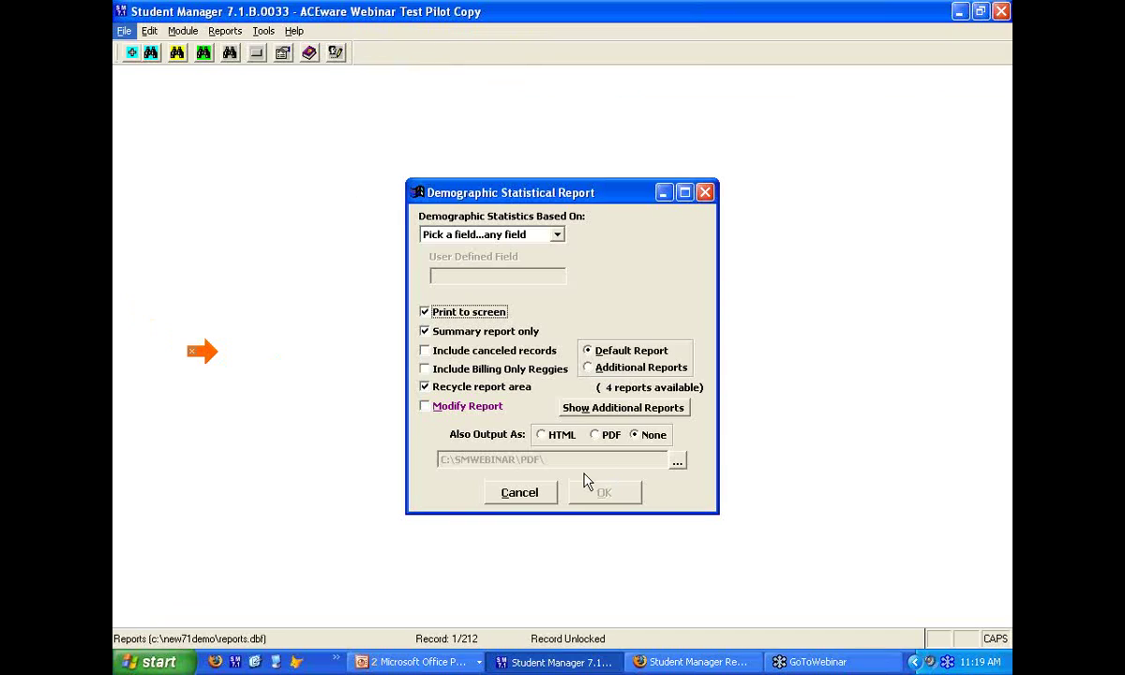
left_click(520, 493)
Open the Course Data Summary statistics report, base it on Subject Code, and proceed to the query list
key("alt+s")
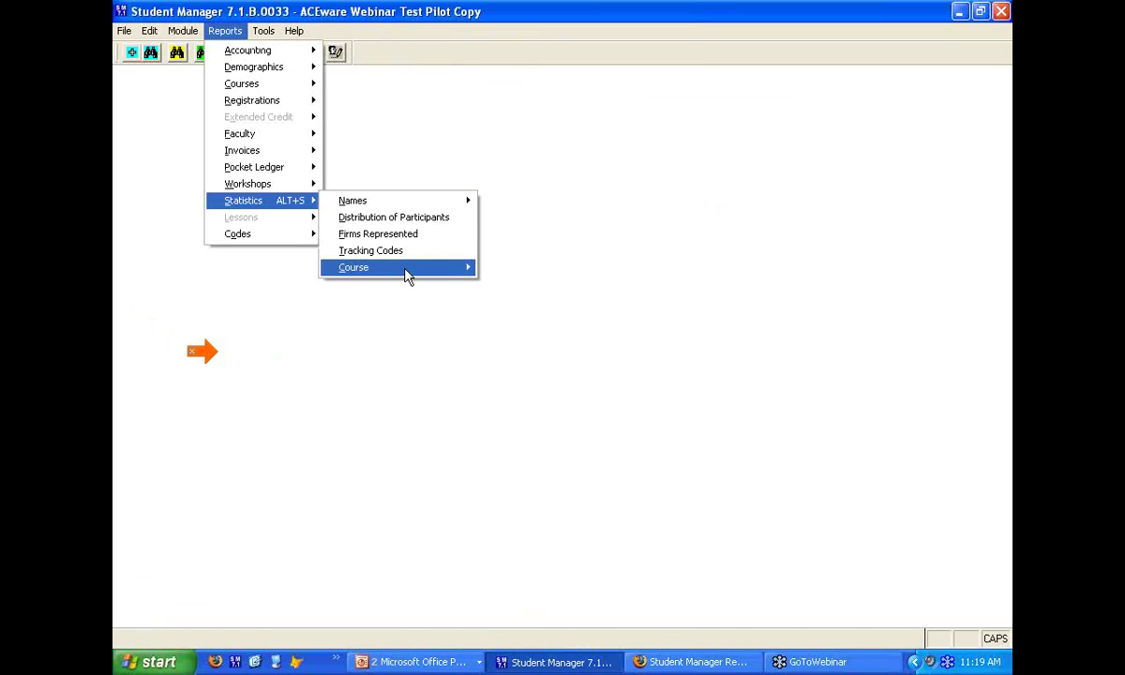
mouse_move(403, 270)
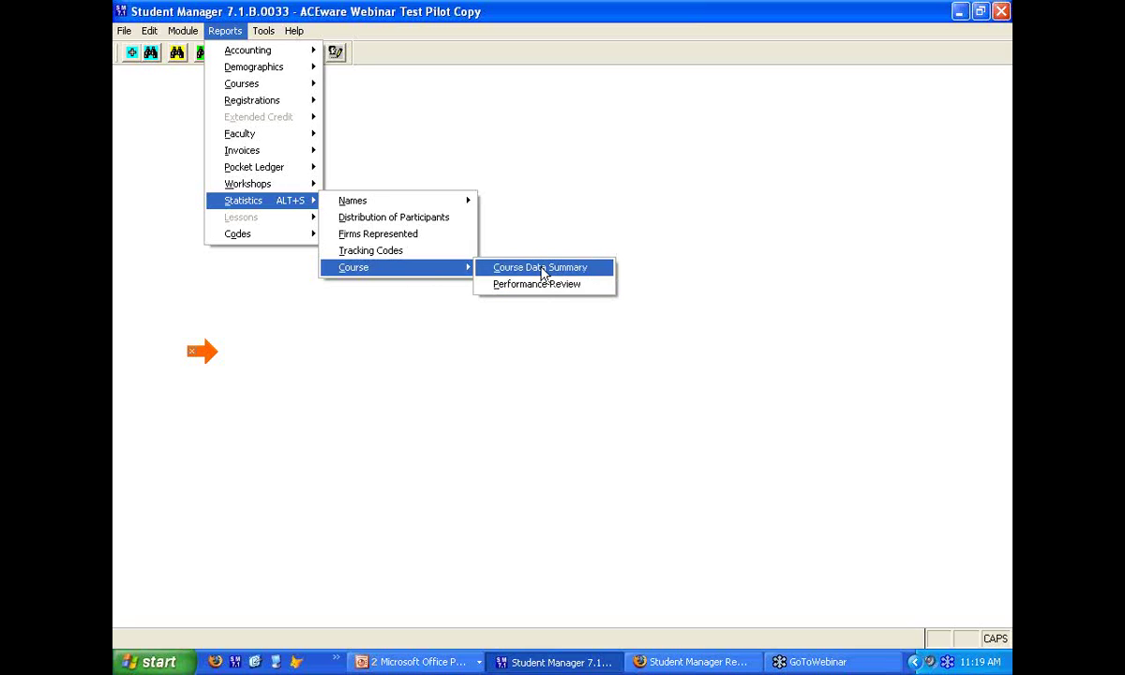
left_click(543, 270)
left_click(557, 234)
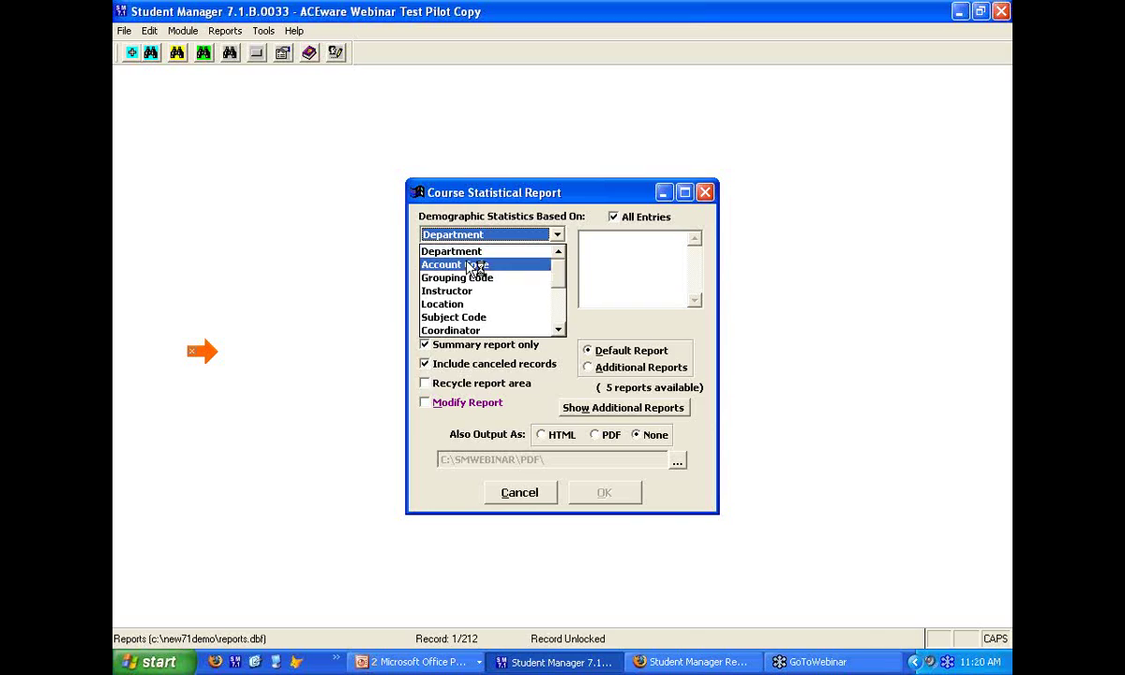
left_click(464, 317)
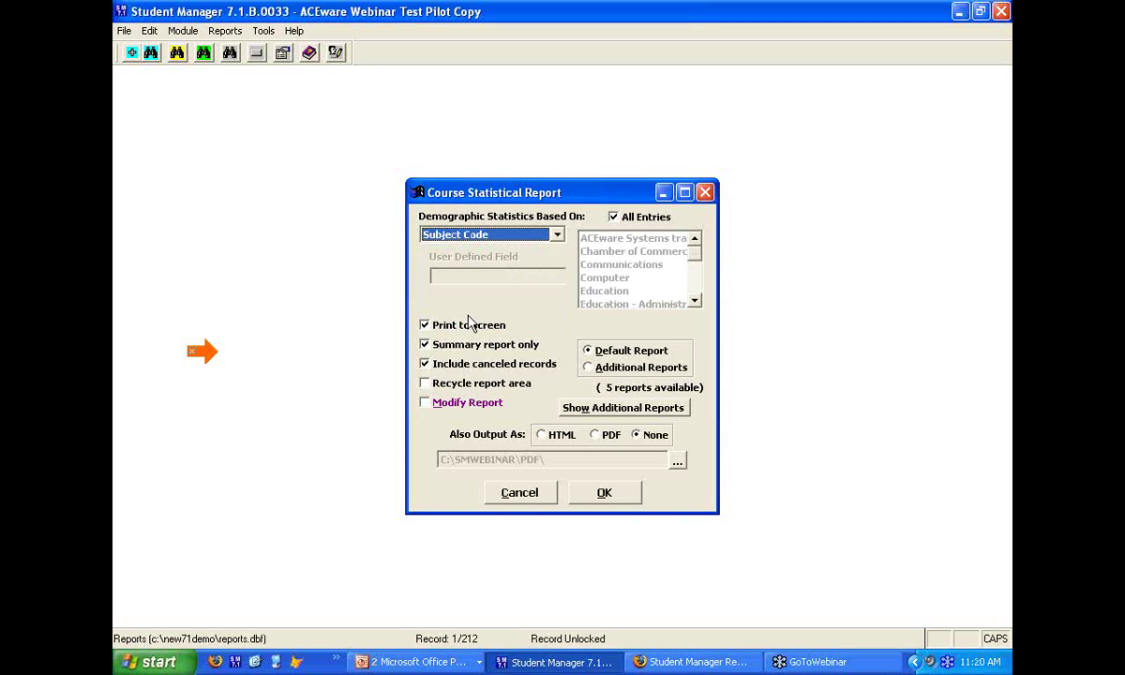
left_click(603, 492)
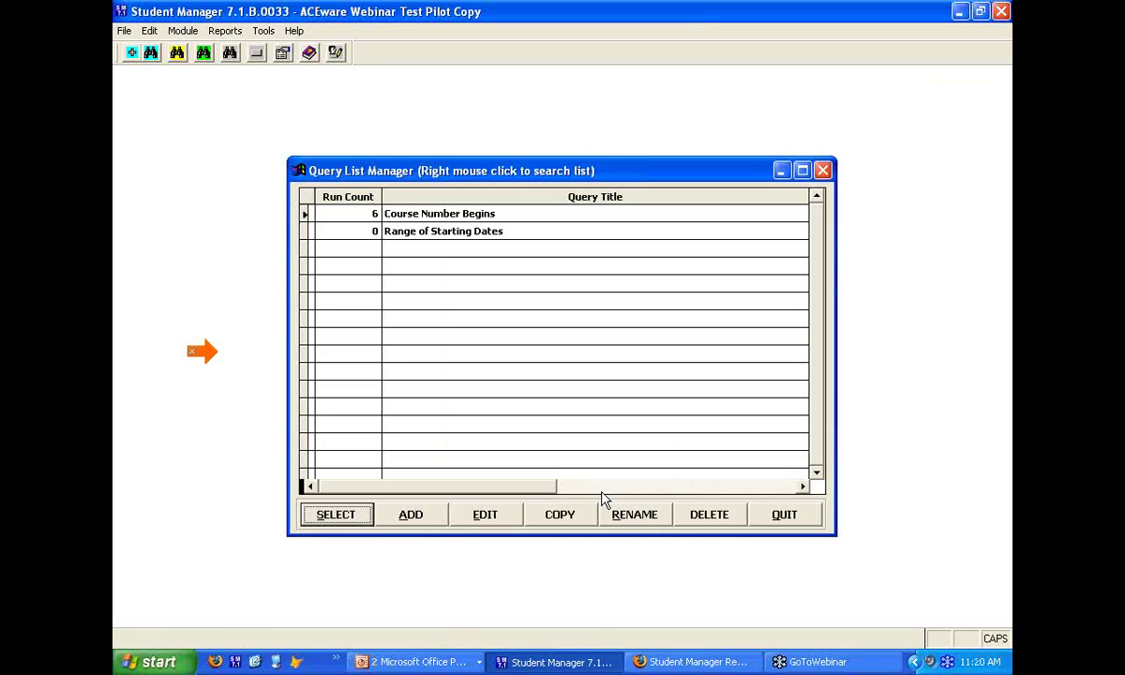
Run the Course Number Begins query for 09, view the subject code report at 75%, and close it without printing
left_click(361, 517)
key("alt+F2")
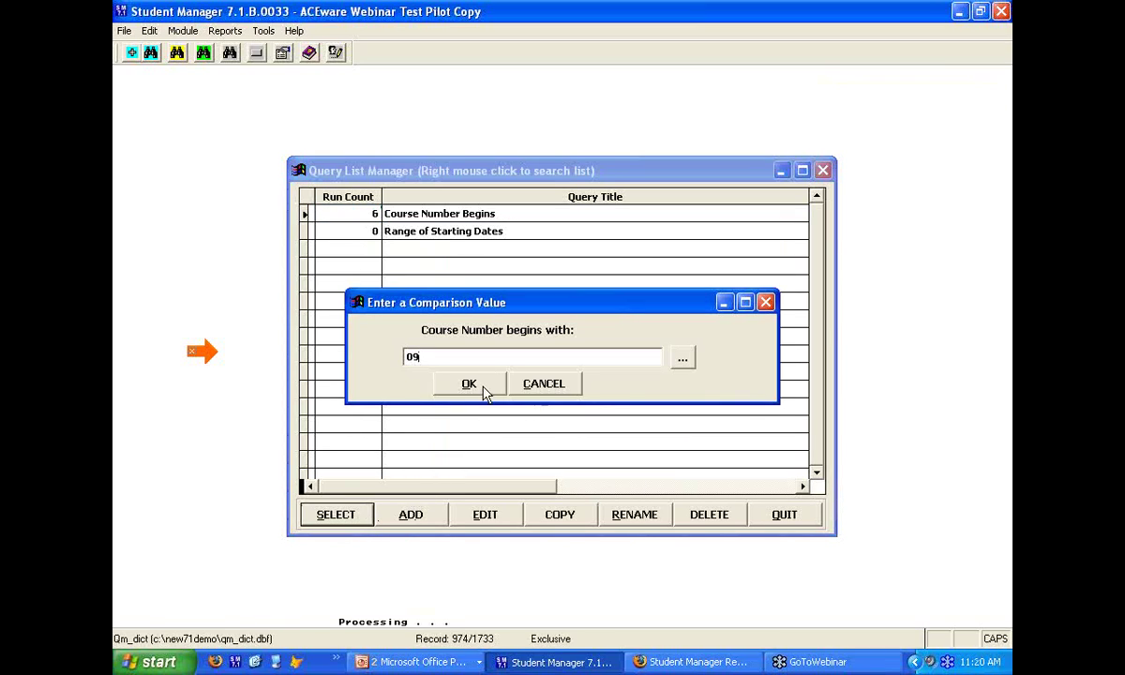
left_click(459, 379)
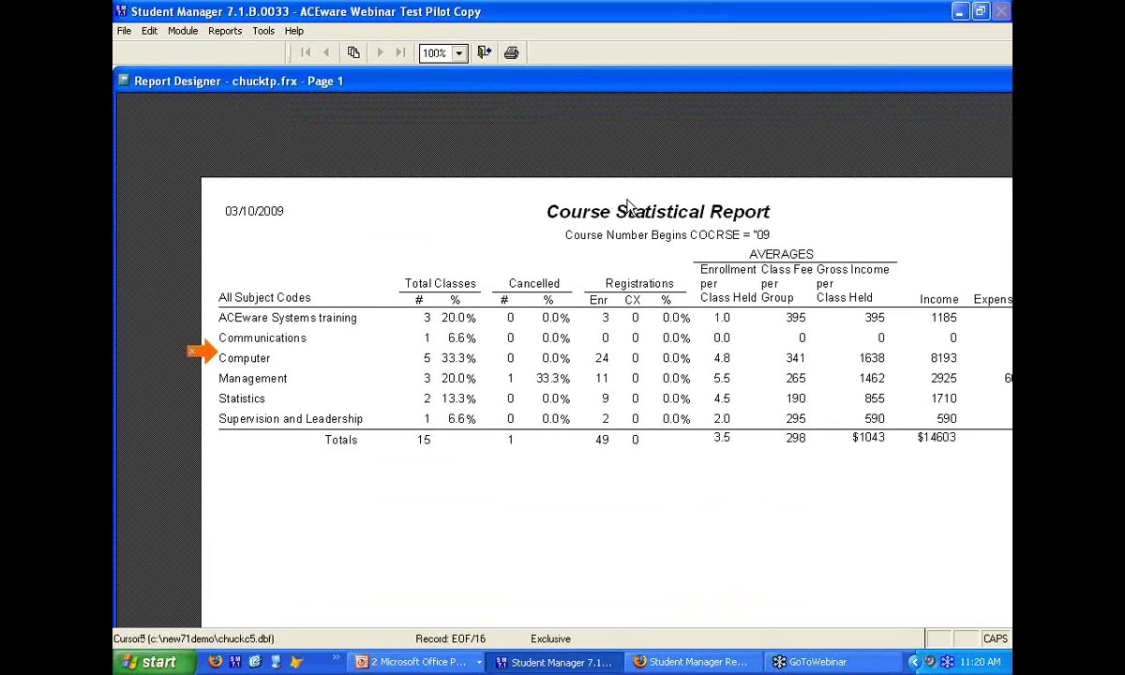
left_click(459, 55)
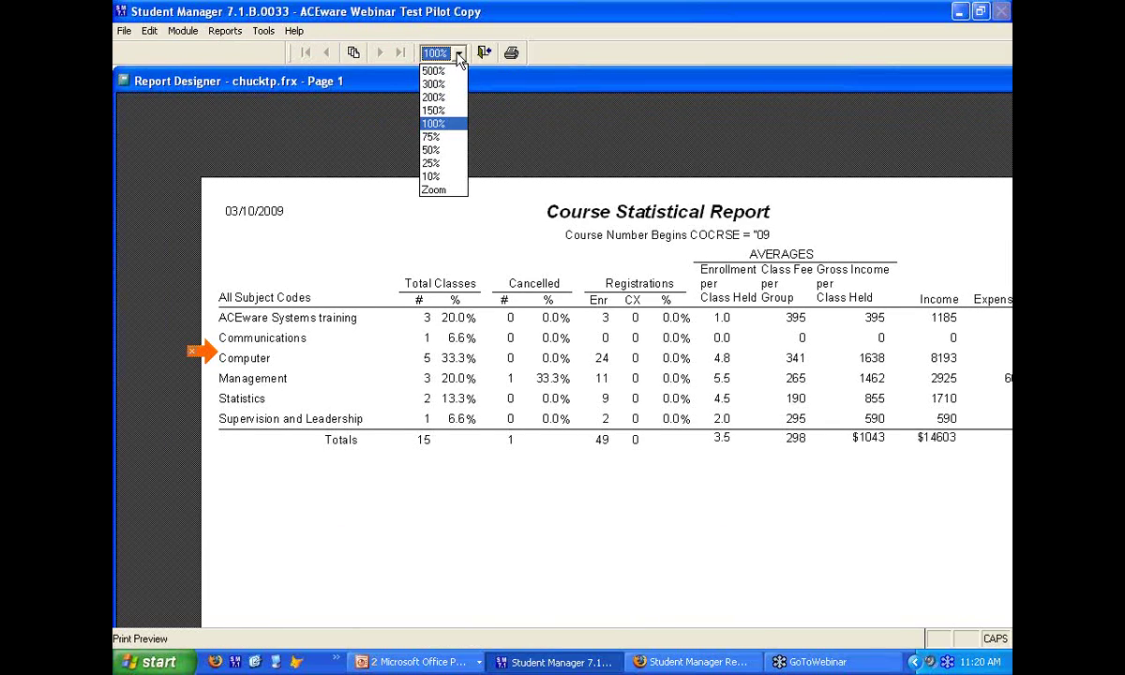
left_click(431, 136)
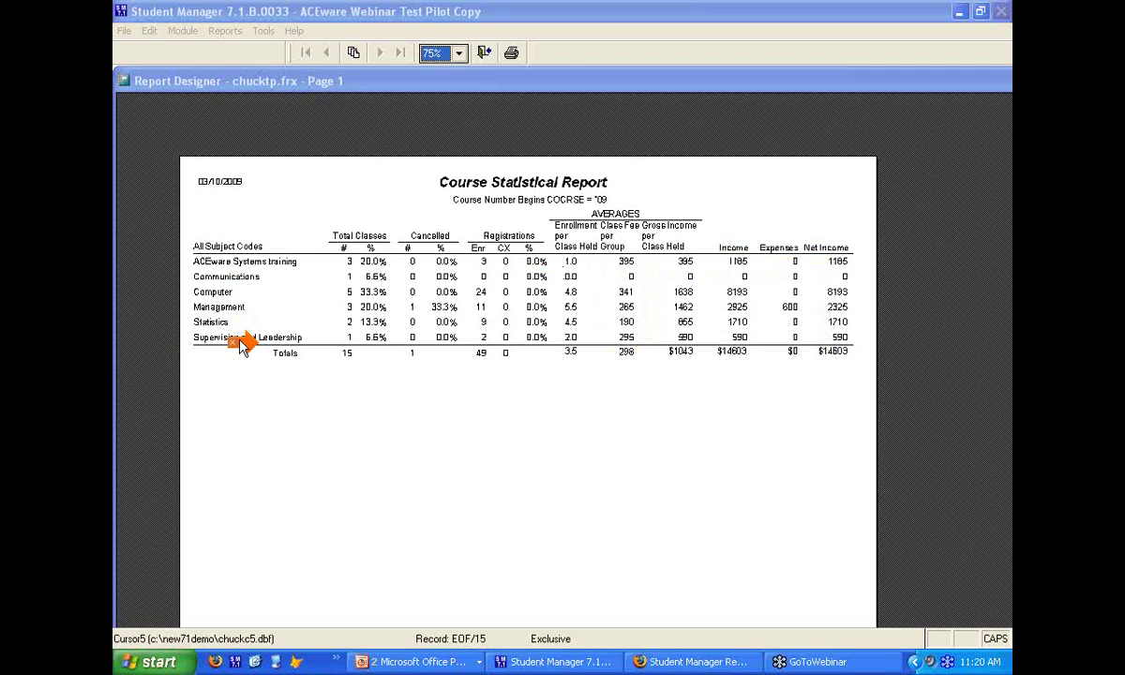
left_click(483, 54)
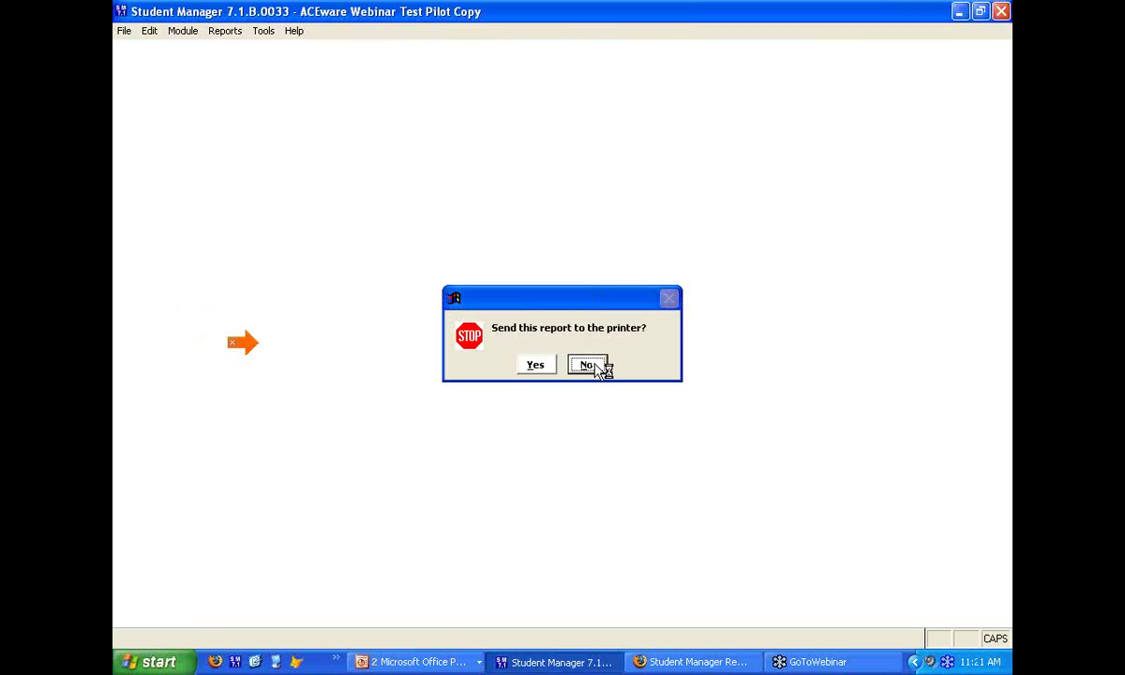
left_click(587, 365)
Reopen the Course Data Summary statistics report, base it on Location, and proceed to the query list
left_click(224, 30)
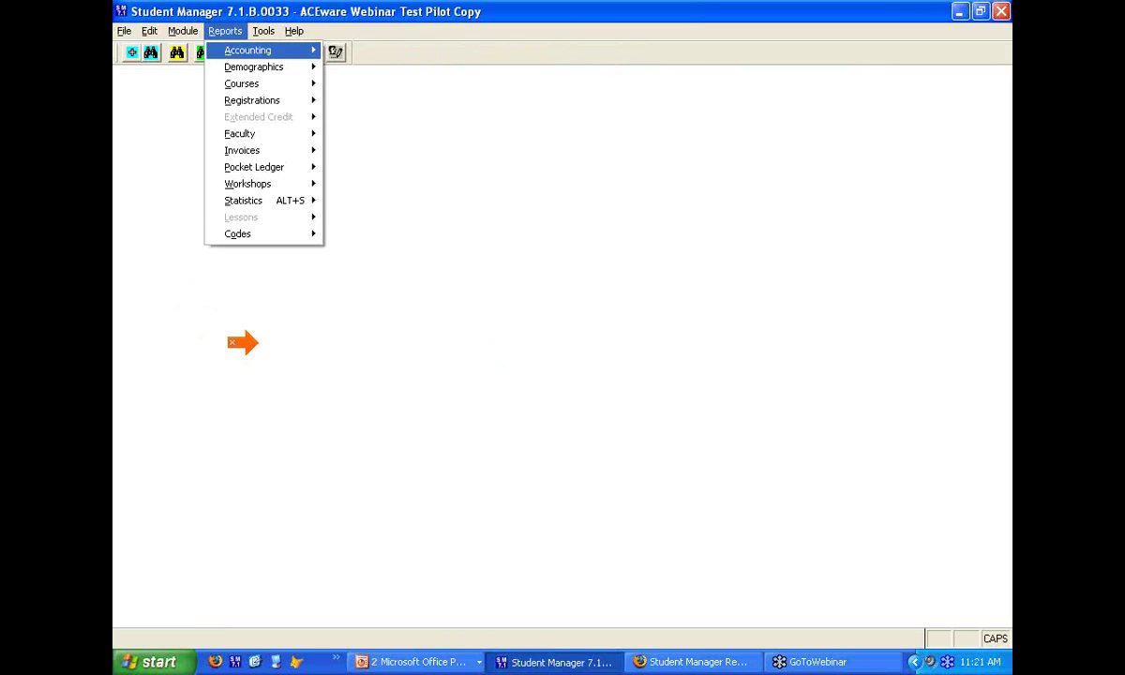
mouse_move(244, 201)
mouse_move(417, 268)
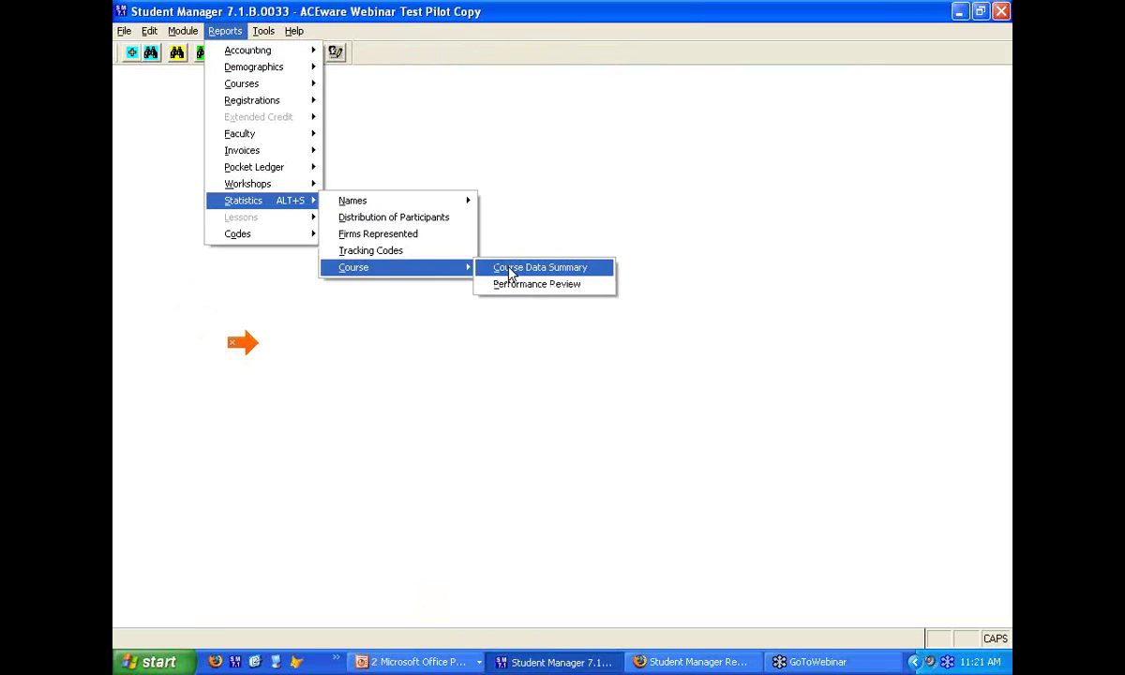
left_click(506, 270)
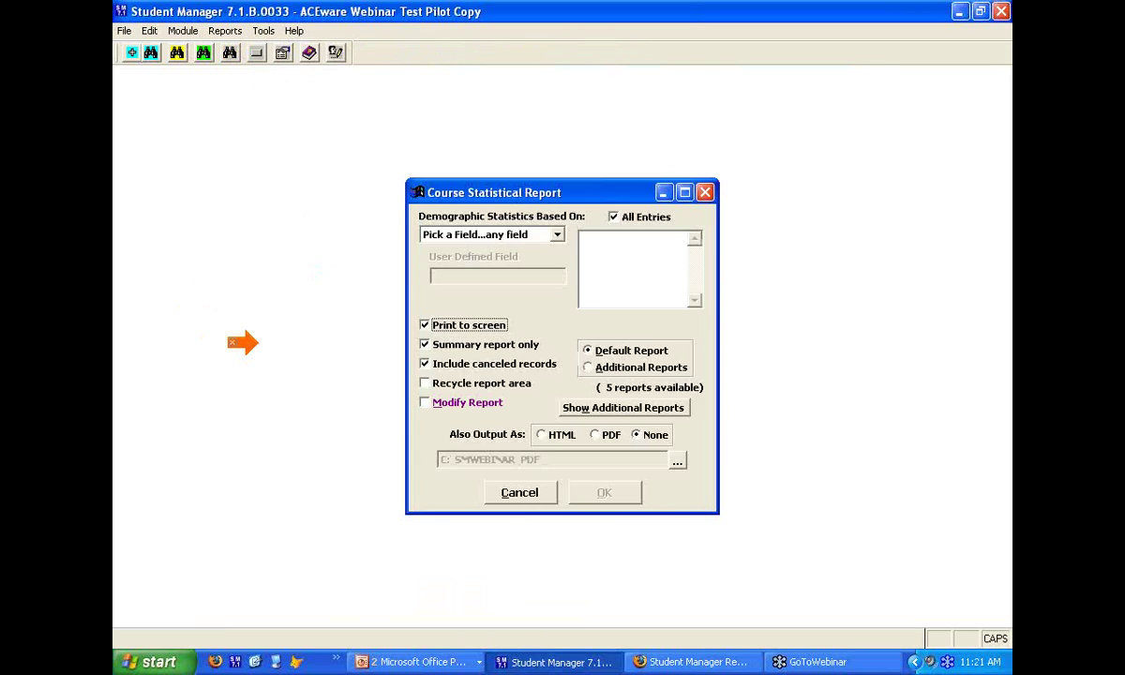
left_click(556, 234)
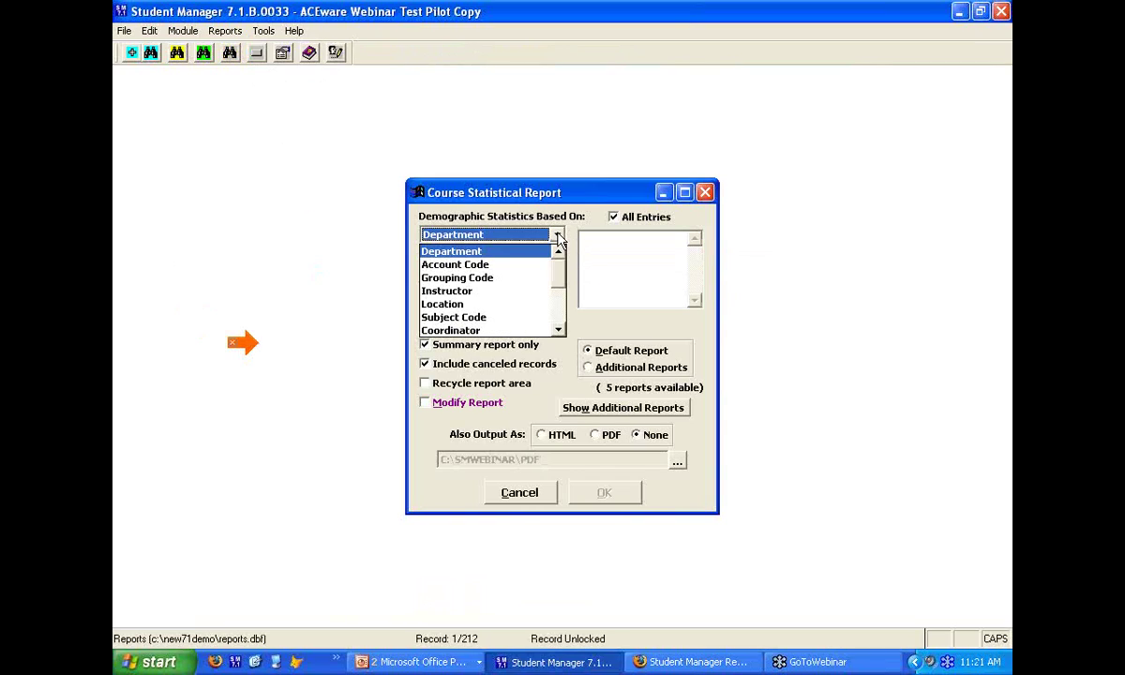
left_click(458, 305)
left_click(596, 491)
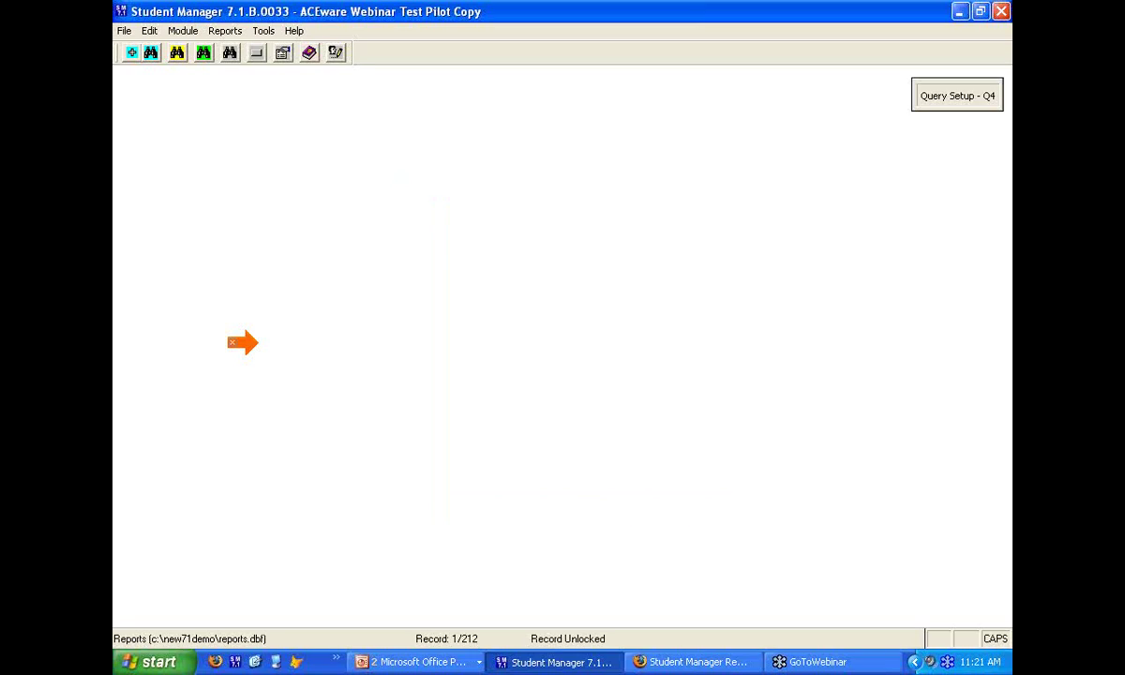
Run the Course Number Begins query for 09 with locations grouped by City, and close the report preview without printing
left_click(330, 514)
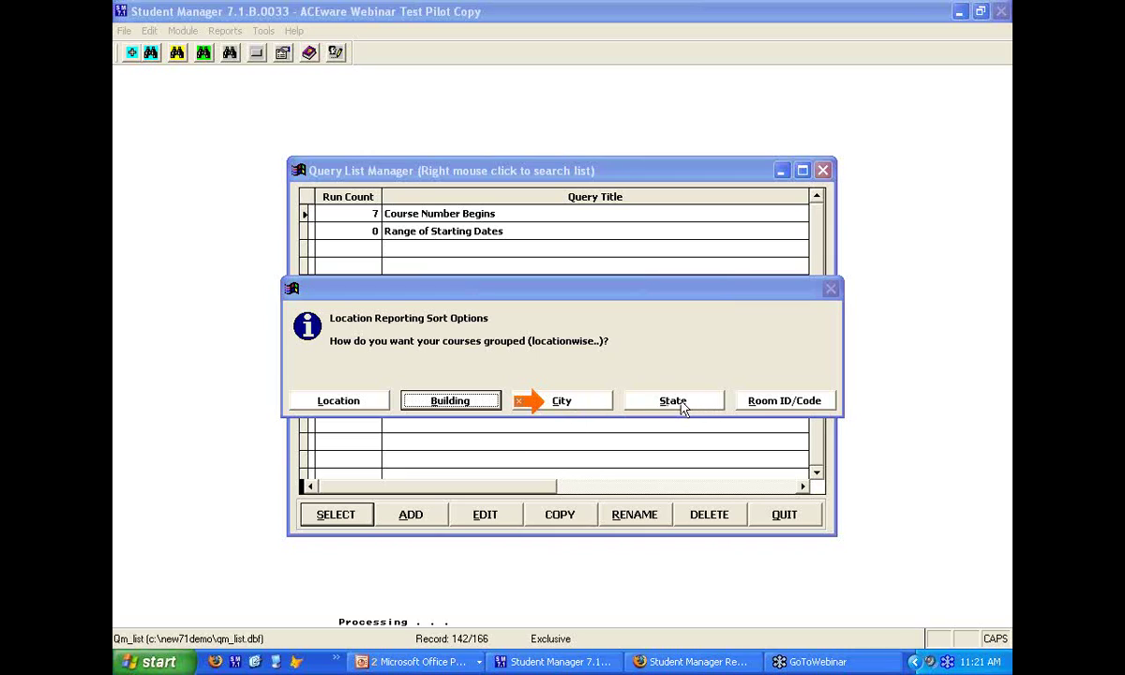
left_click(591, 401)
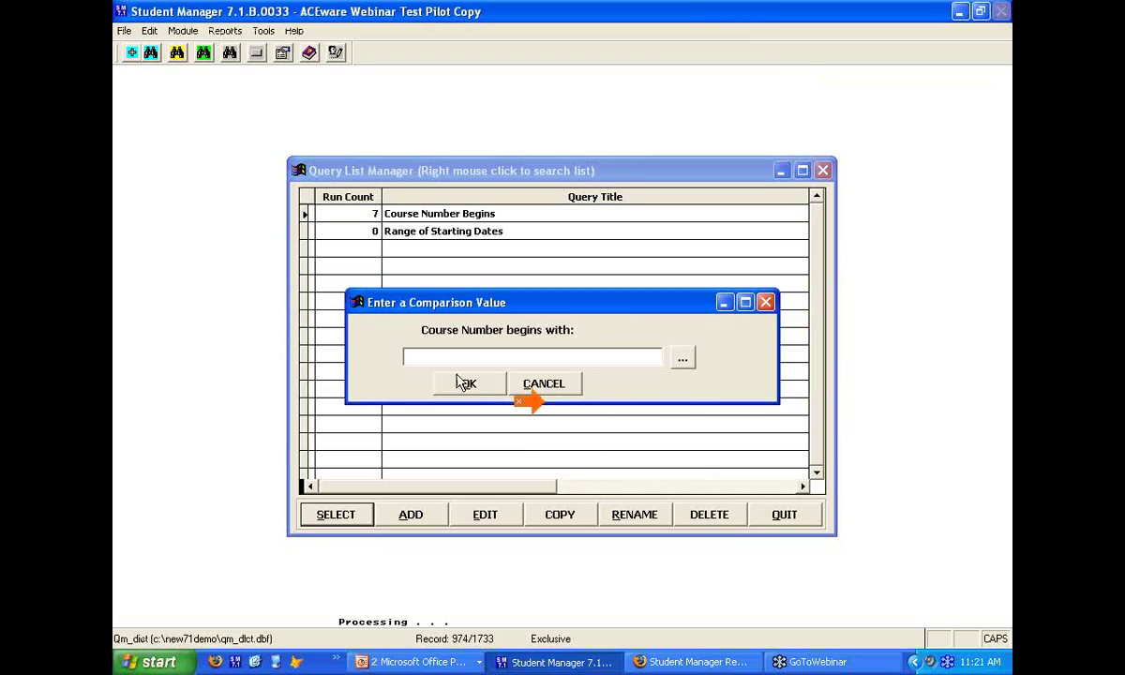
left_click(465, 383)
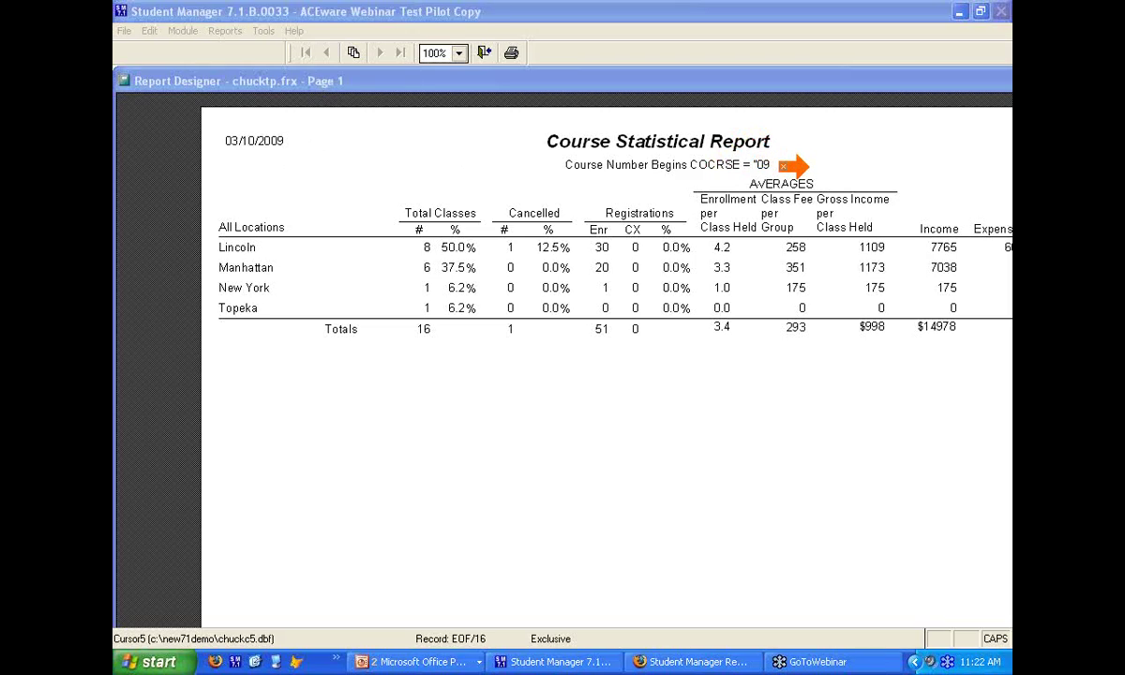
left_click(485, 53)
left_click(485, 53)
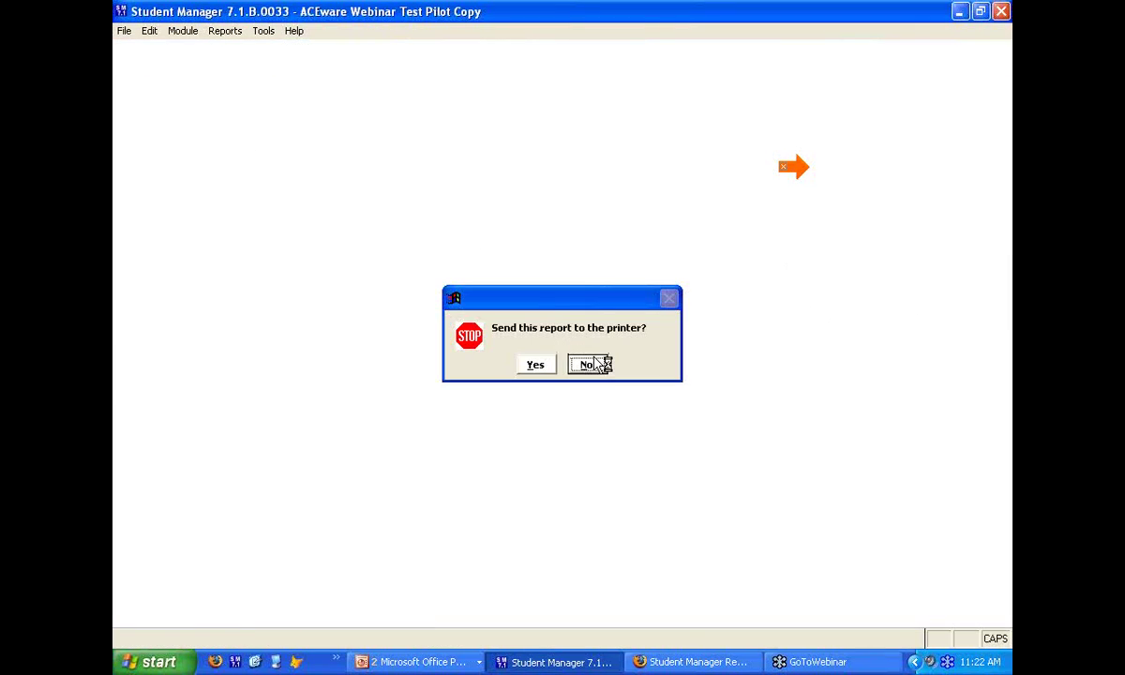
left_click(562, 342)
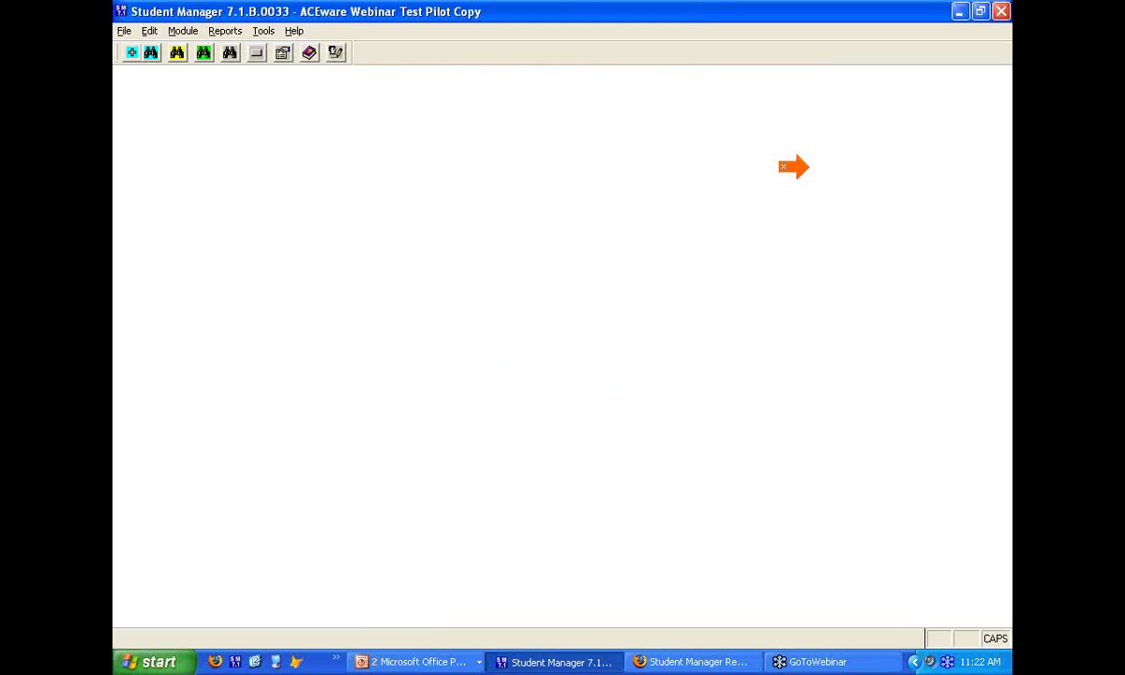
Switch to the Statistics_Easy.ppt PowerPoint slide show and advance to the Statistics / Tracking Code slide
key("alt+Tab")
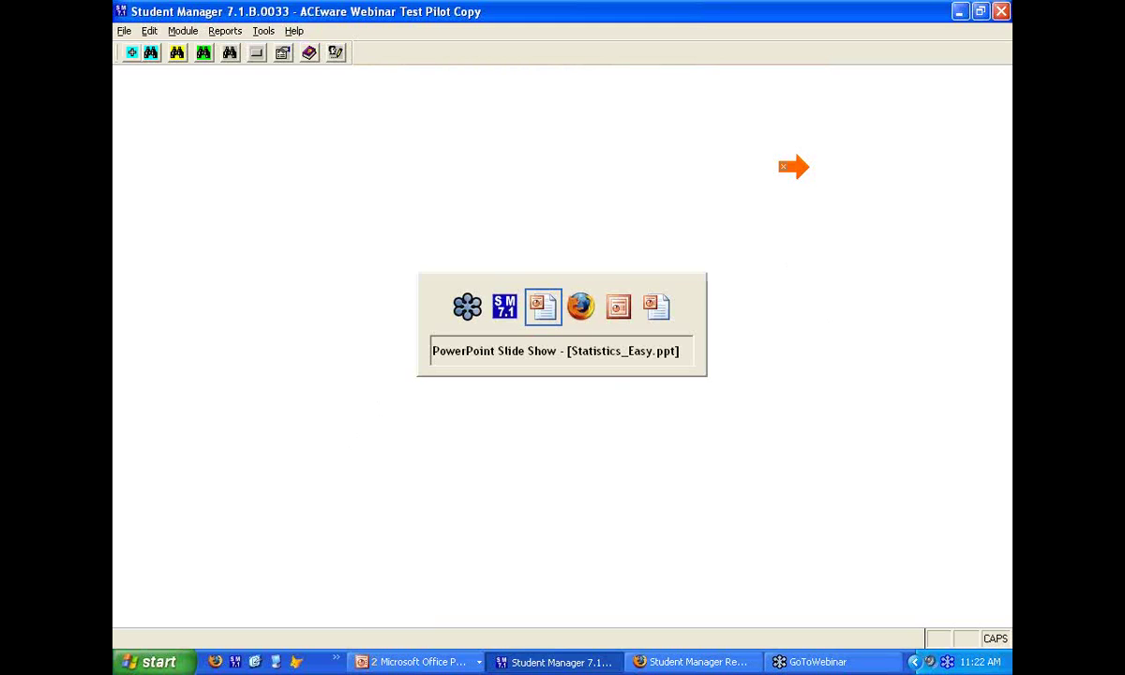
key("space")
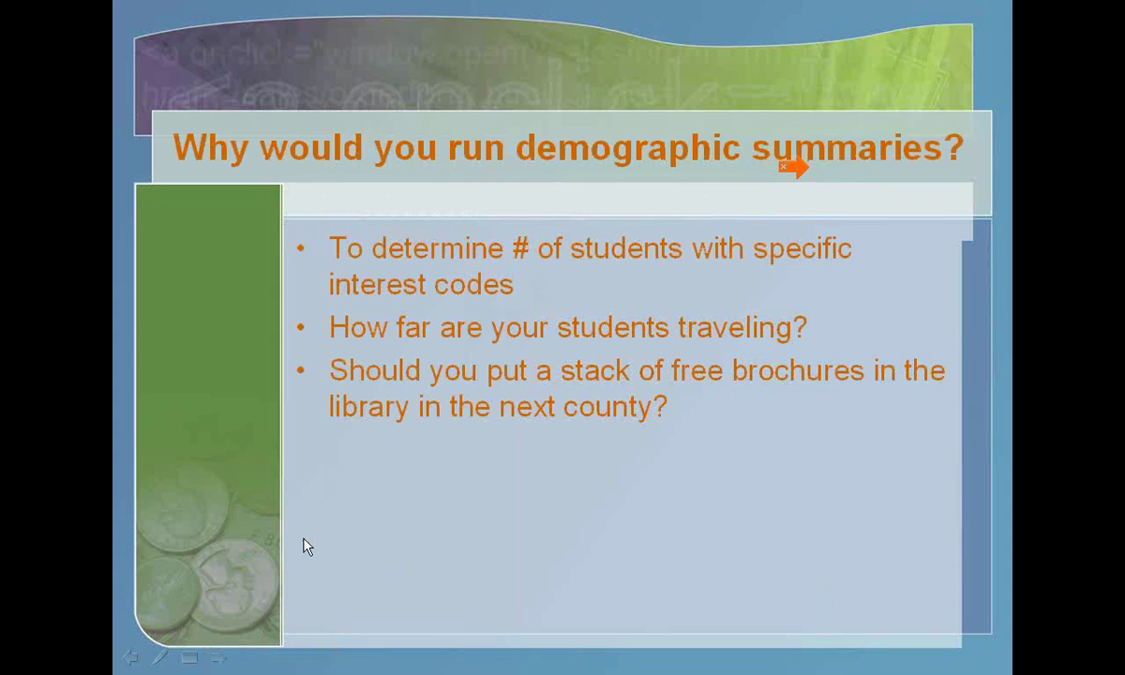
left_click(219, 658)
left_click(219, 657)
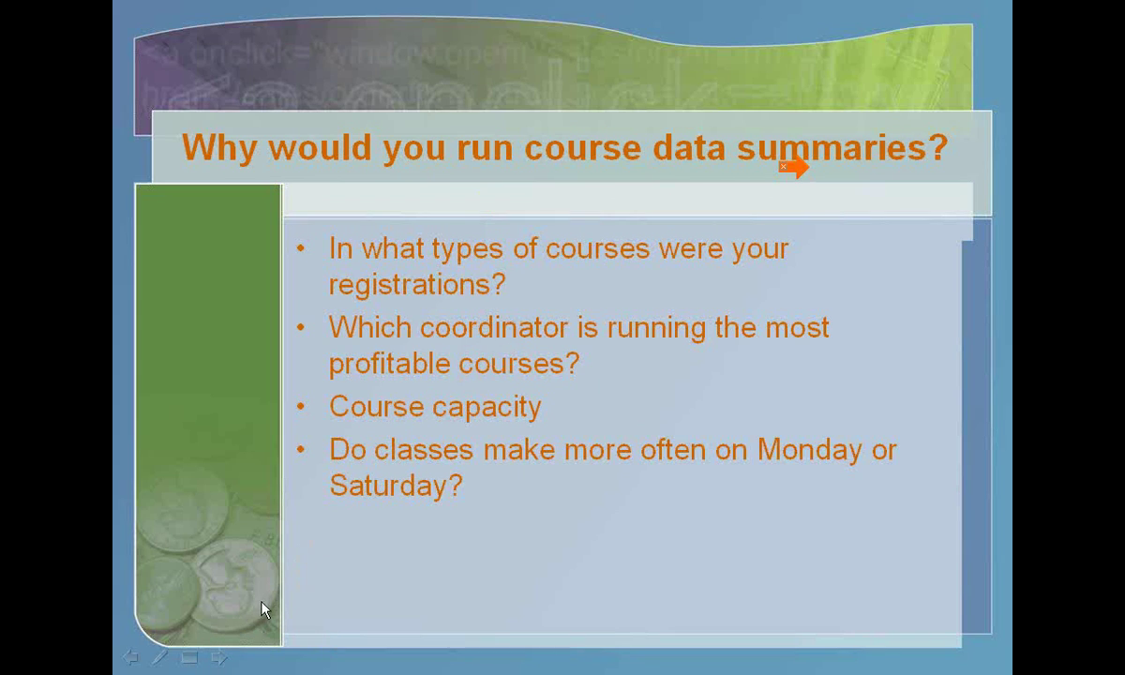
left_click(218, 658)
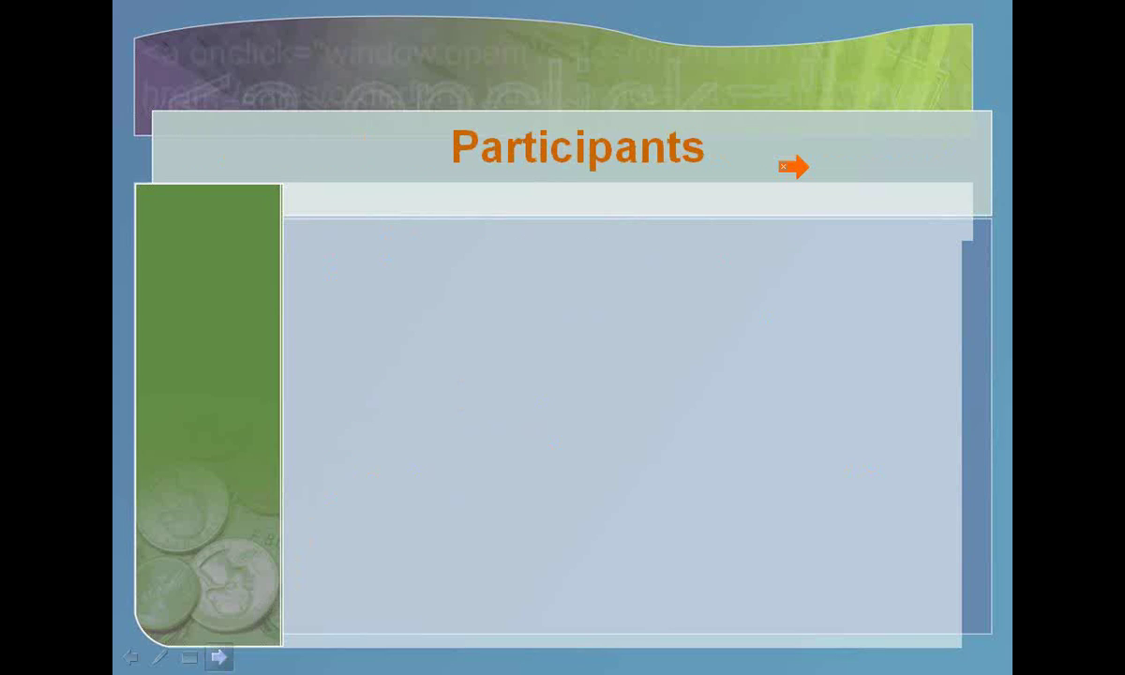
left_click(218, 658)
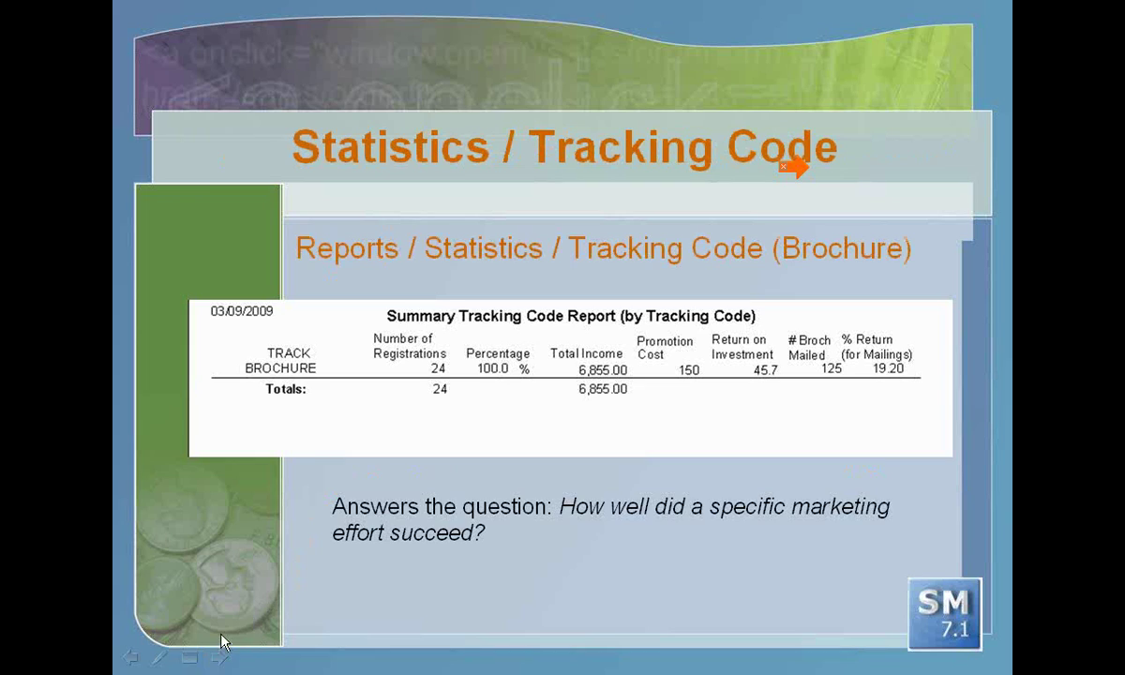
Switch to Student Manager, open the Tracking Codes statistics report, choose the Tracking Code (Across All Courses) format, and proceed to the query list
key("alt+Tab")
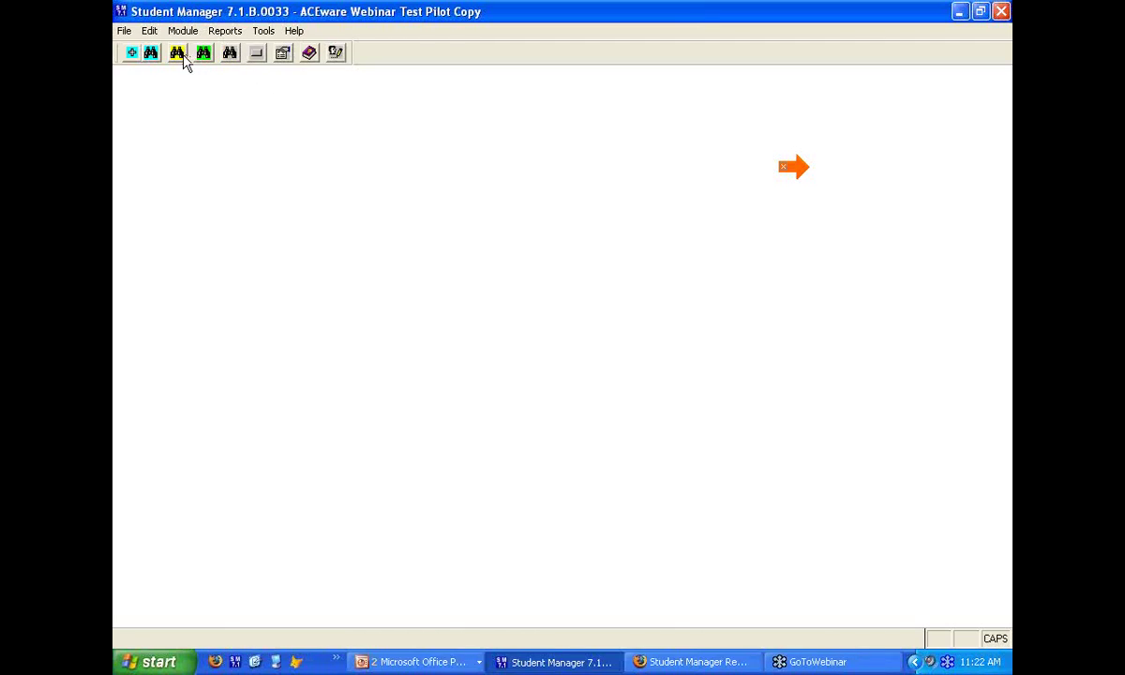
left_click(225, 30)
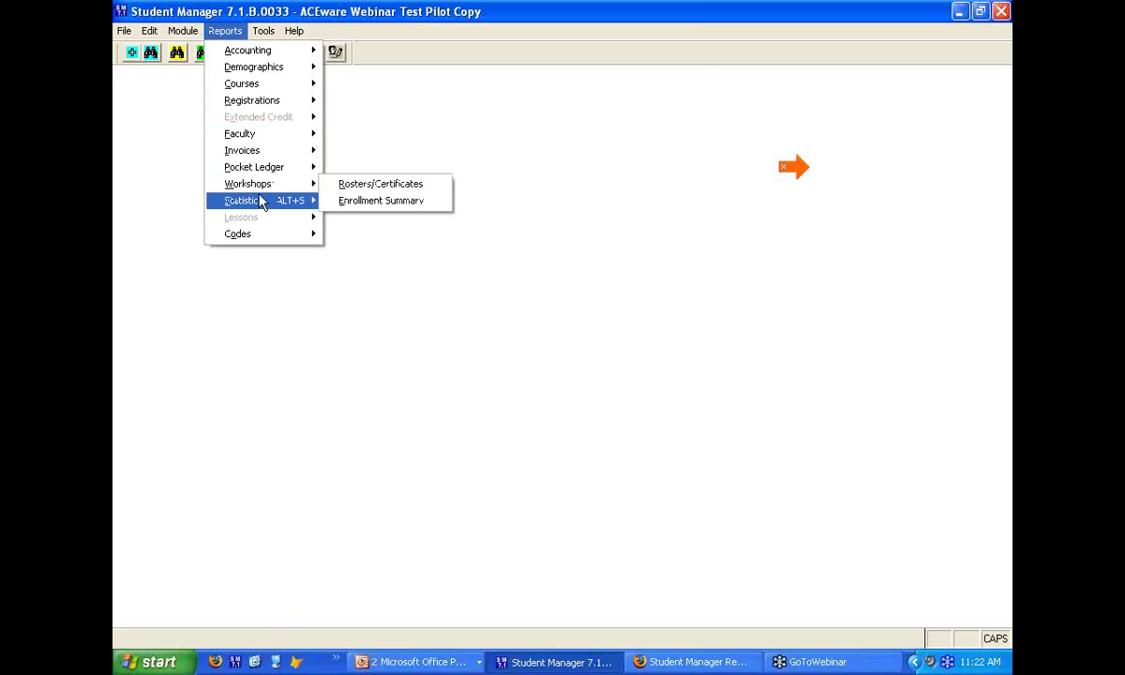
mouse_move(263, 202)
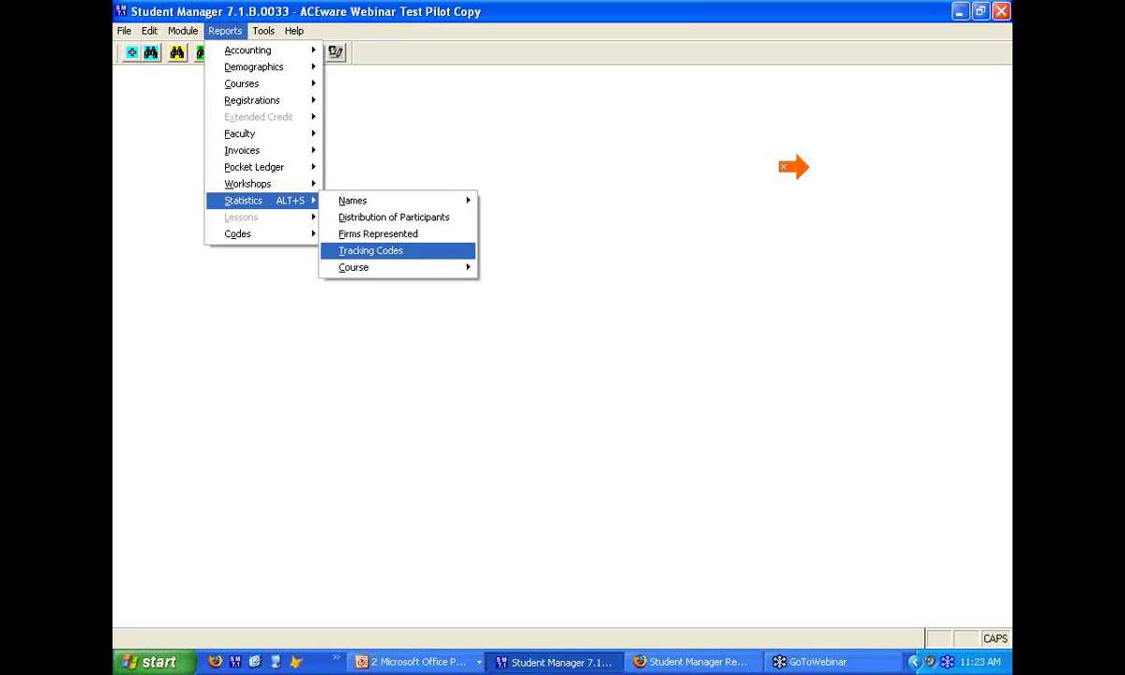
key("Return")
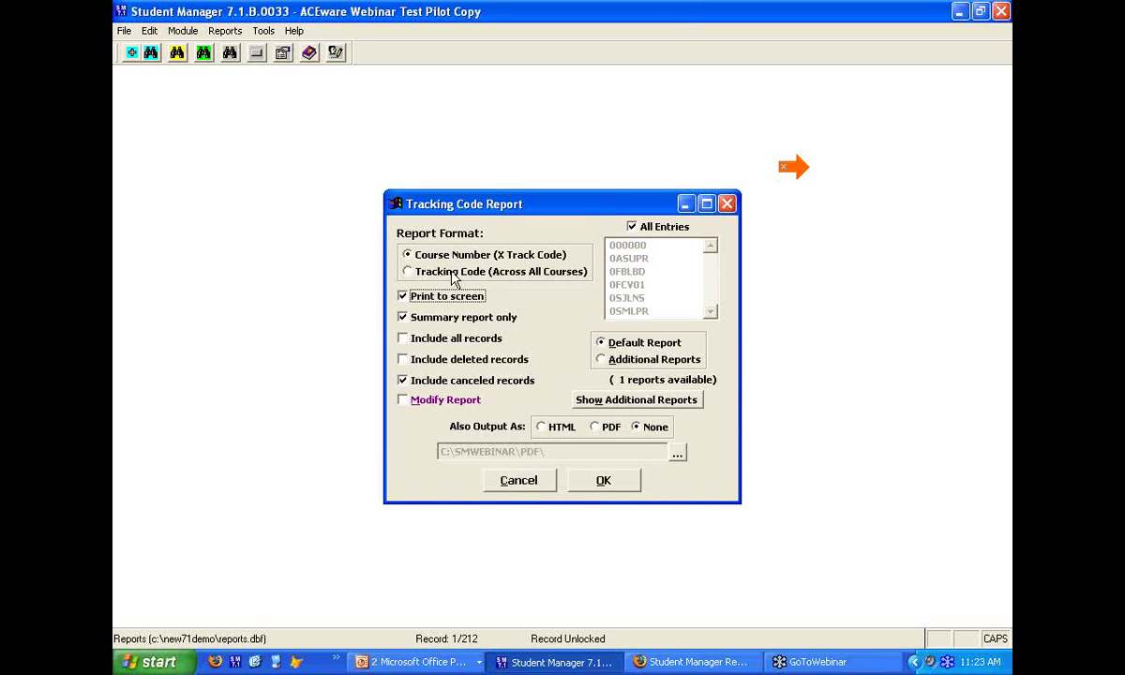
left_click(413, 272)
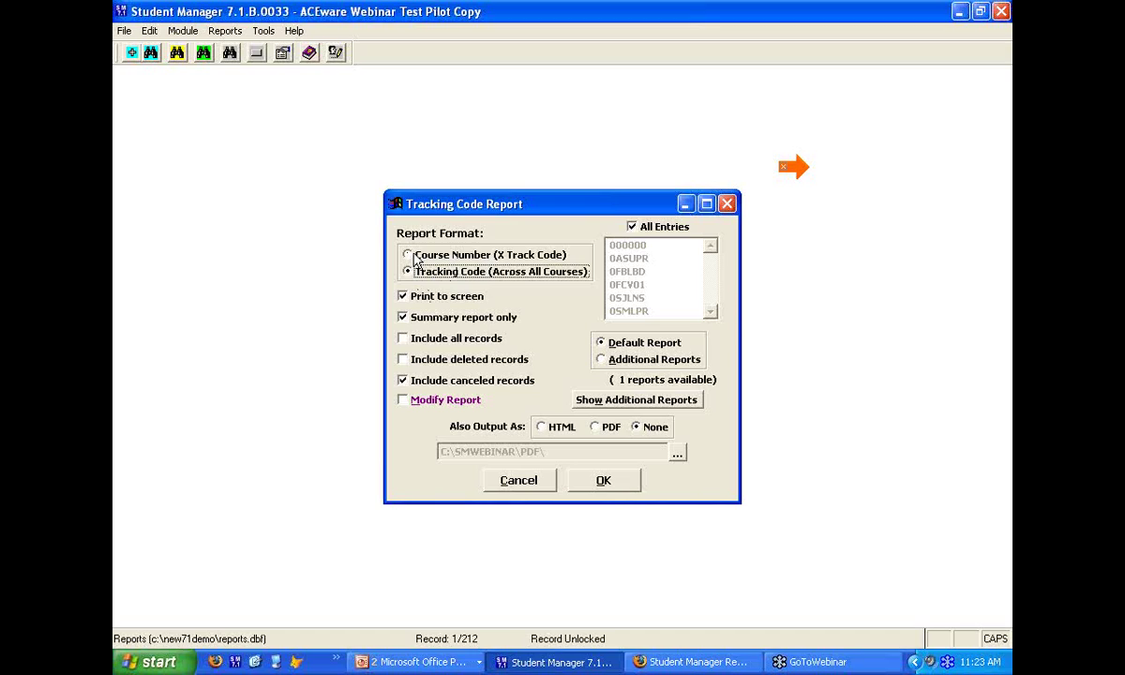
left_click(604, 481)
left_click(446, 382)
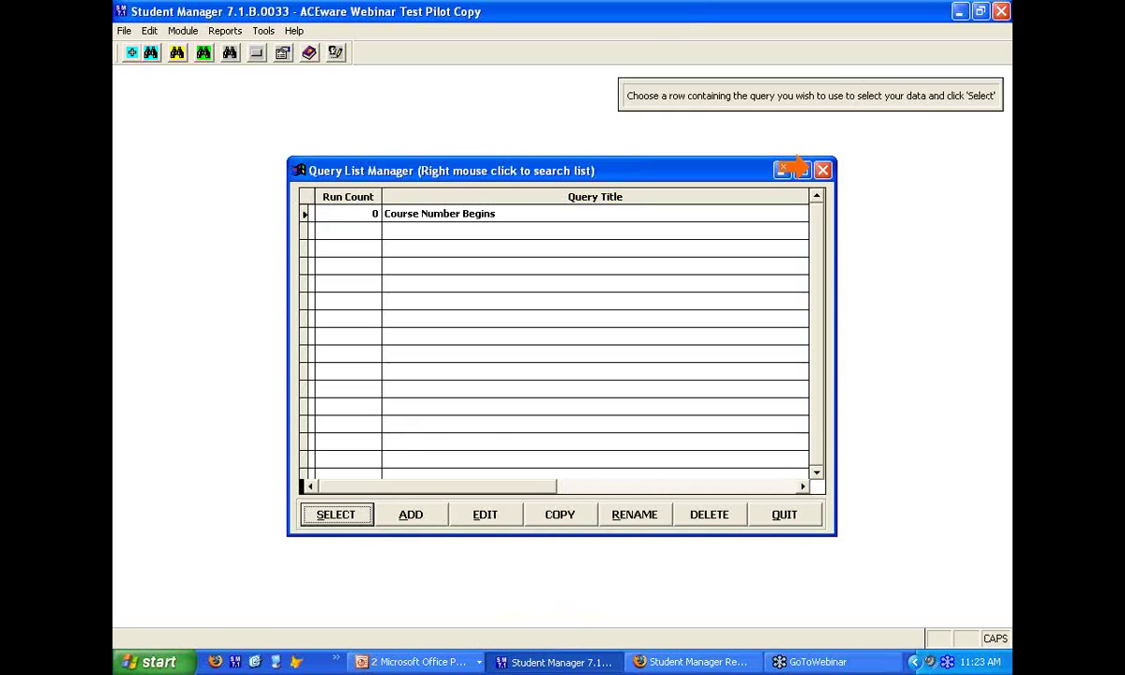
Run the Course Number Begins query for 09 to preview the summary report by tracking code
left_click(338, 514)
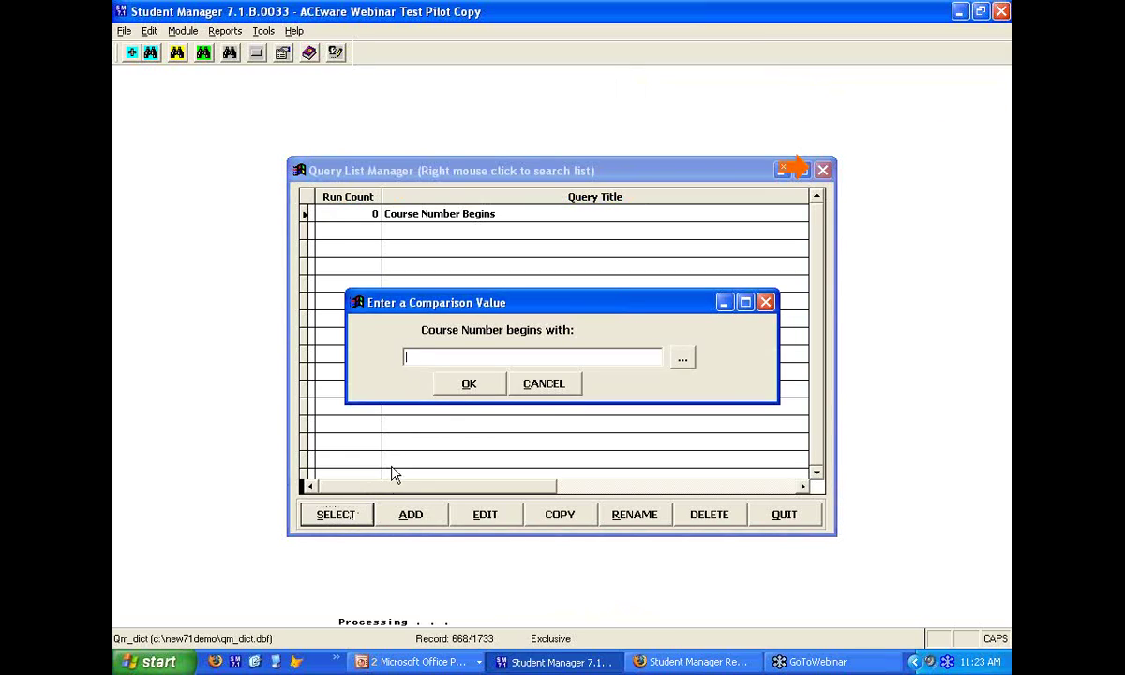
type("88")
left_click(498, 381)
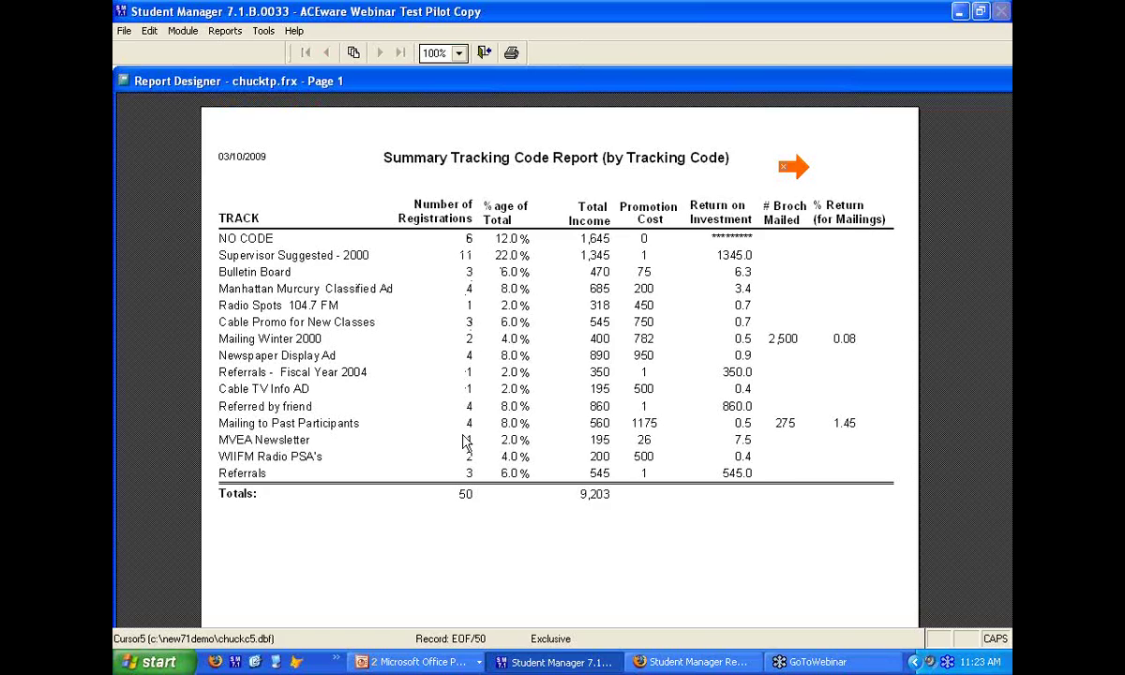
Examine the tracking code rows in the report, including the MVEA Newsletter's promotion cost and return on investment
mouse_move(804, 171)
left_mouse_down()
mouse_move(432, 231)
mouse_move(491, 237)
mouse_move(474, 463)
mouse_move(577, 422)
mouse_move(600, 225)
mouse_move(652, 436)
mouse_move(619, 468)
mouse_move(710, 325)
mouse_move(714, 239)
mouse_move(720, 478)
mouse_move(626, 263)
mouse_move(626, 286)
mouse_move(632, 375)
mouse_move(711, 371)
mouse_move(717, 239)
mouse_move(717, 426)
mouse_move(709, 419)
left_mouse_up()
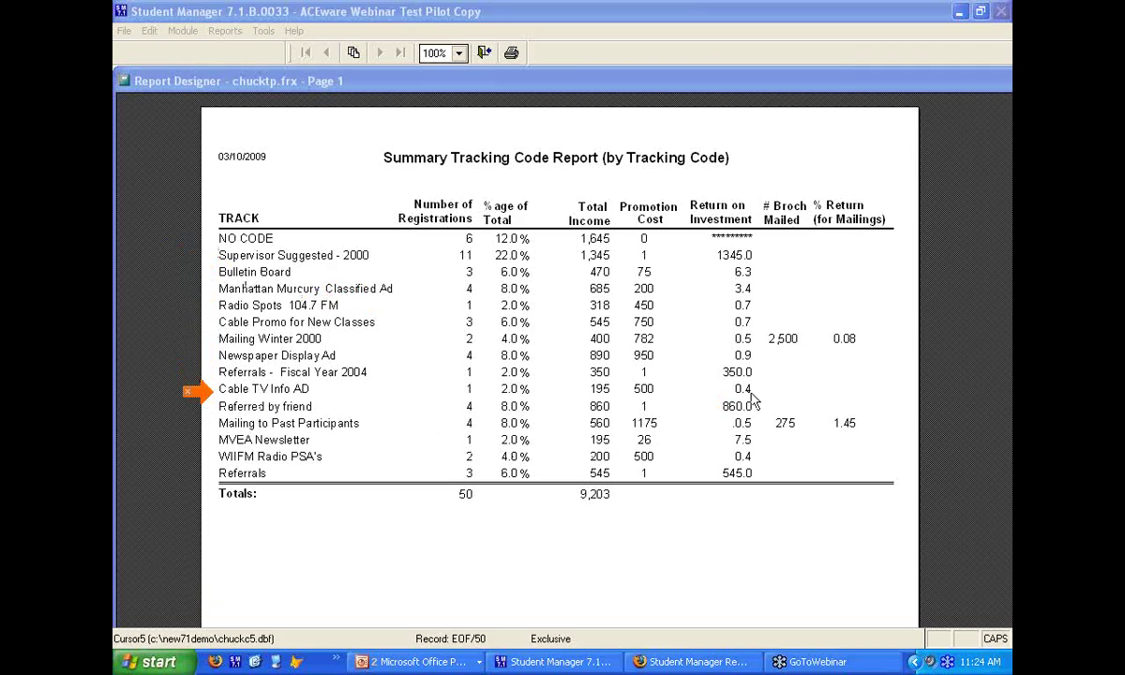
left_click(269, 440)
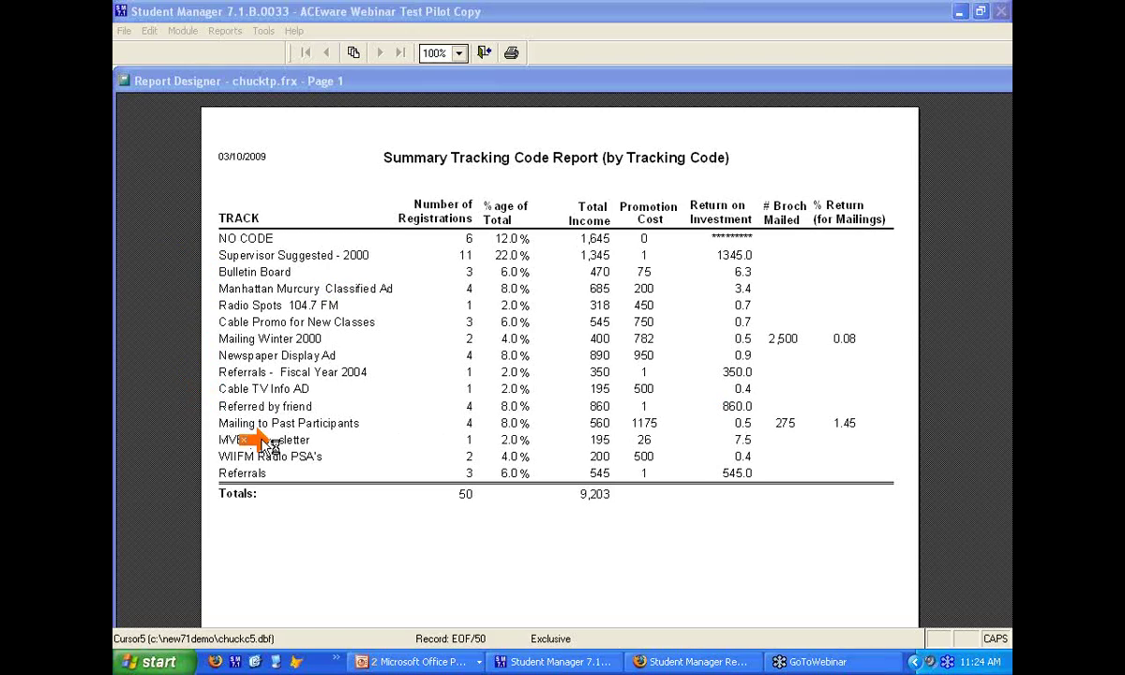
left_click_drag(269, 440, 200, 444)
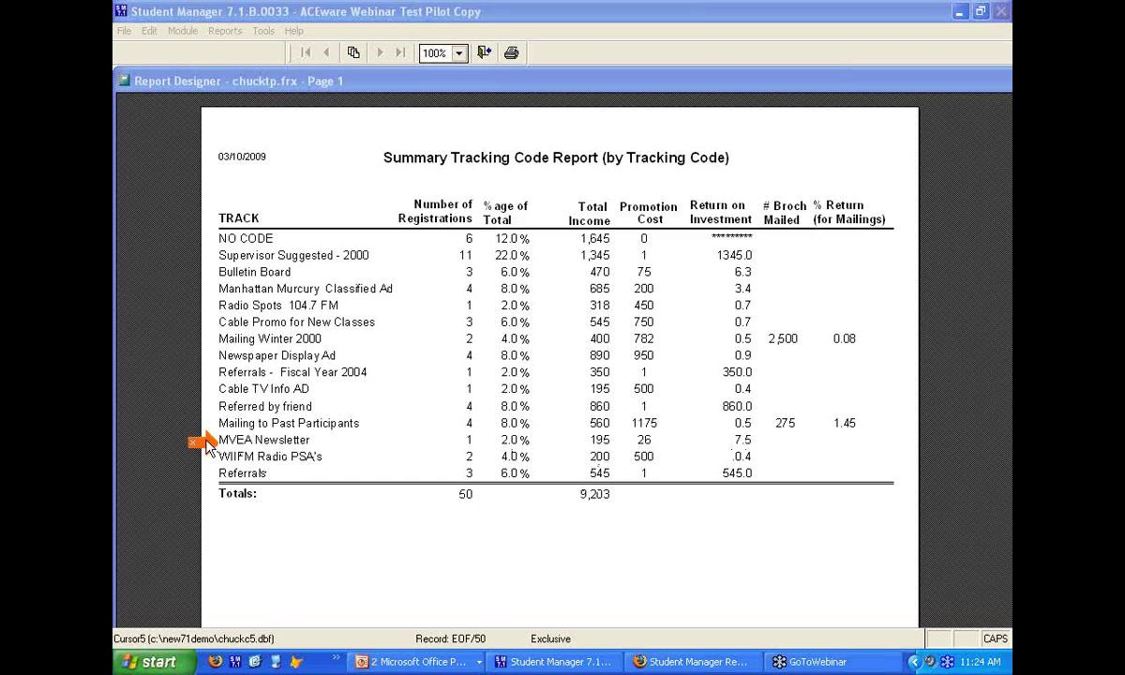
left_click_drag(207, 448, 714, 438)
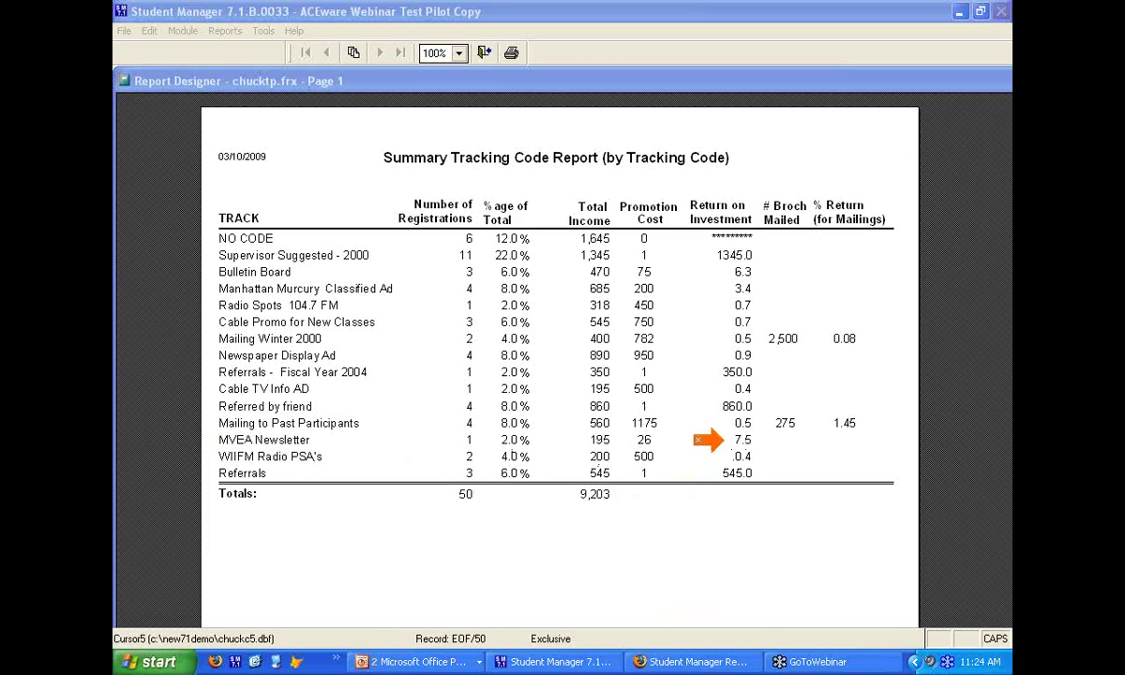
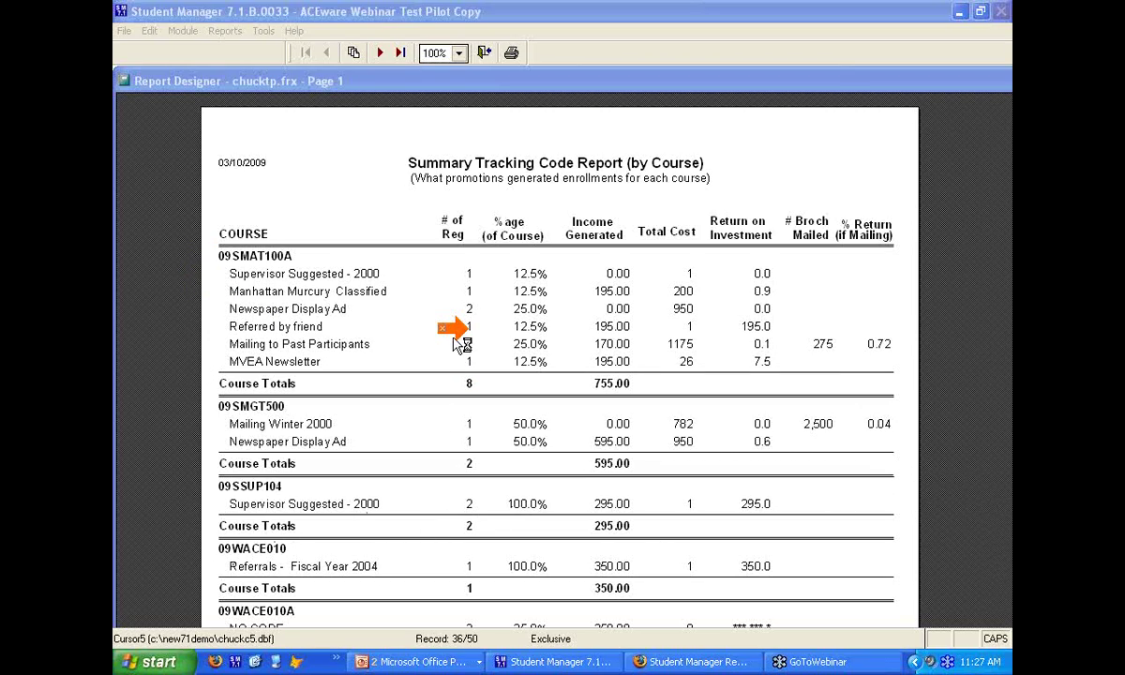
Review the promotions listed under each course in the Summary Tracking Code Report (by Course), and close it without printing
left_click_drag(459, 333, 208, 328)
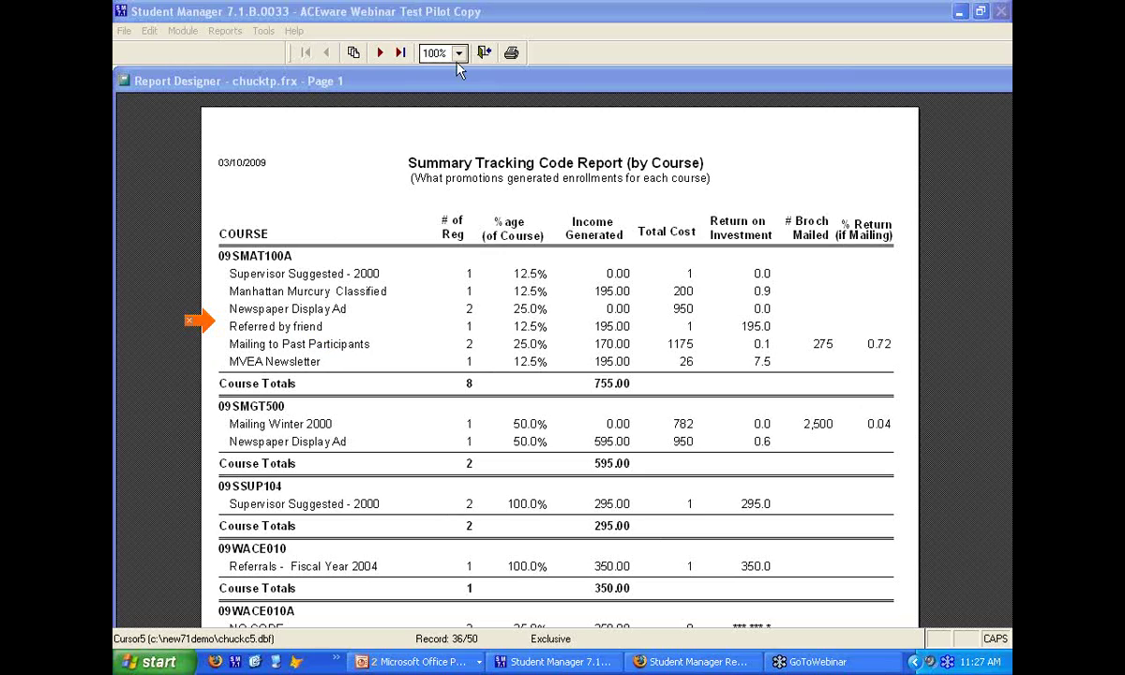
left_click(484, 55)
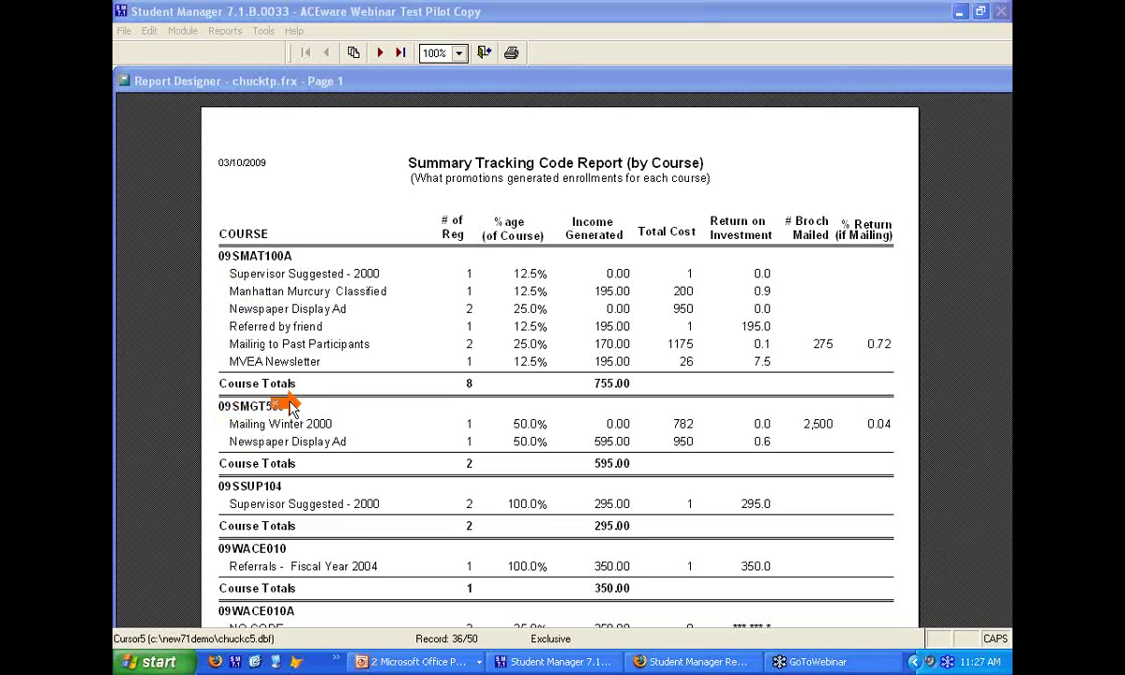
left_click(487, 54)
left_click(588, 366)
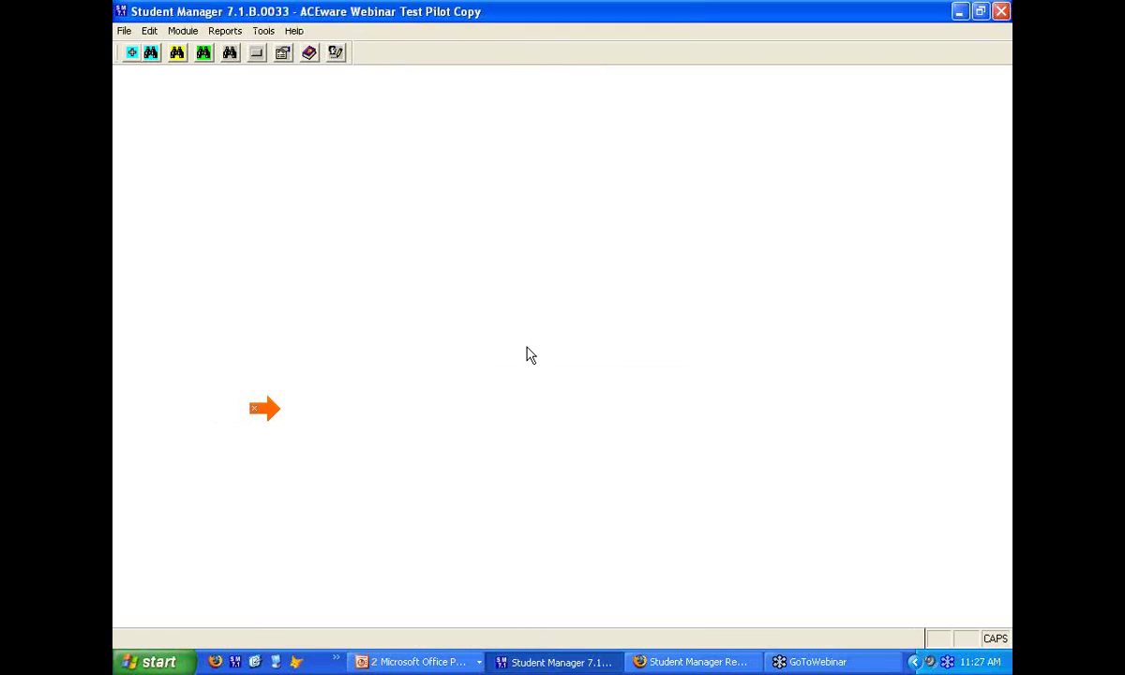
View the "Let us not forget . . ." slide in PowerPoint, and return to Student Manager to open and cancel Quick Counts
key("alt+Tab")
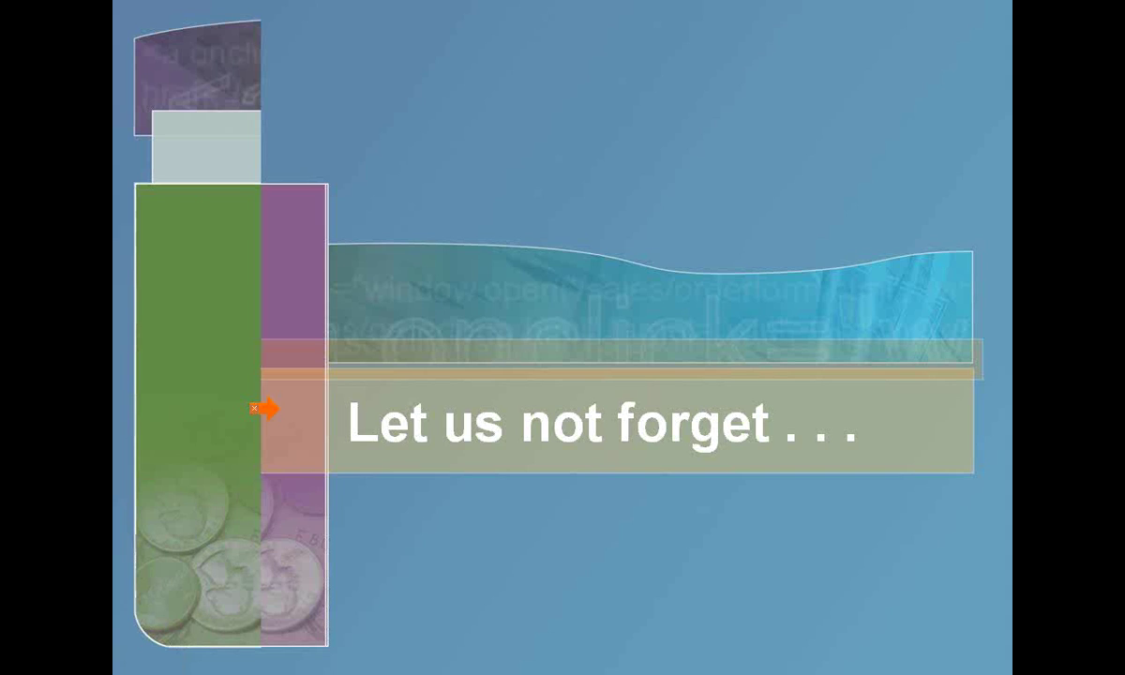
key("alt+Tab")
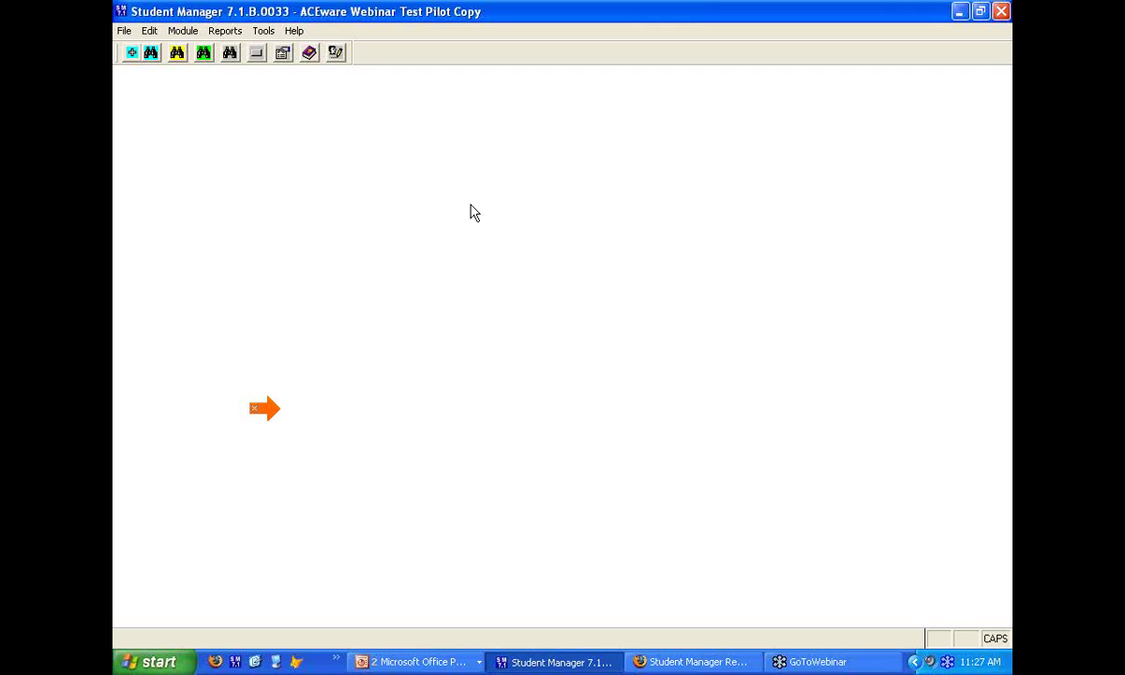
key("F2")
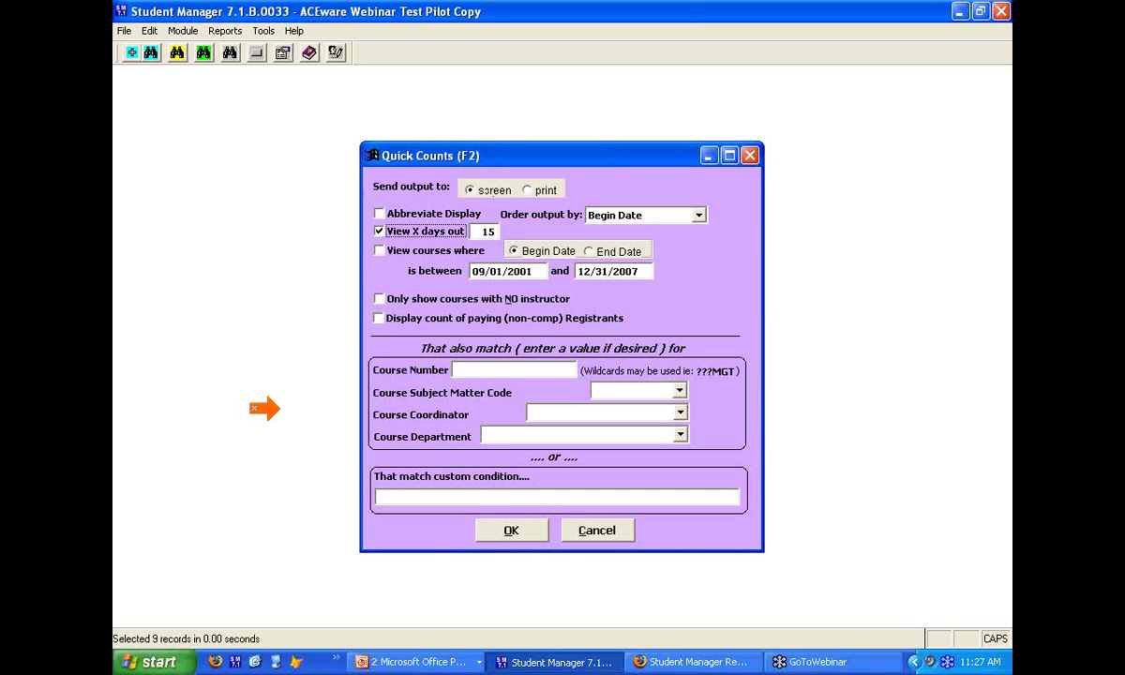
left_click(607, 537)
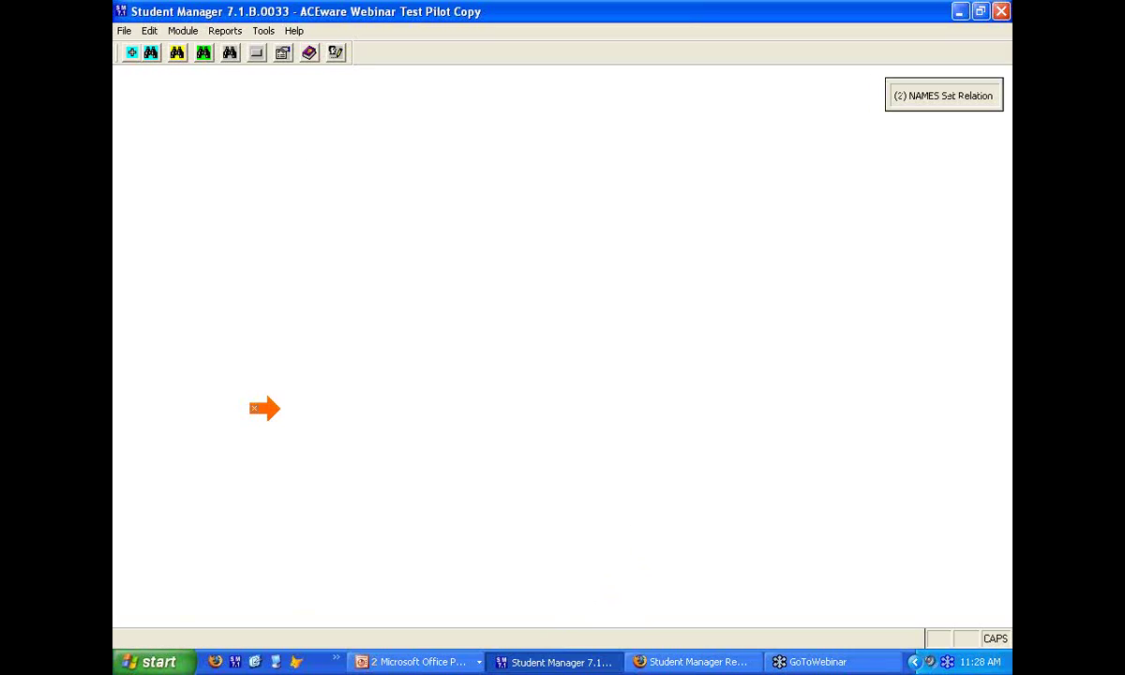
Open the selected registrant's name record, and from within it run Quick Counts on screen for 15 days out, closing the results
left_click(150, 52)
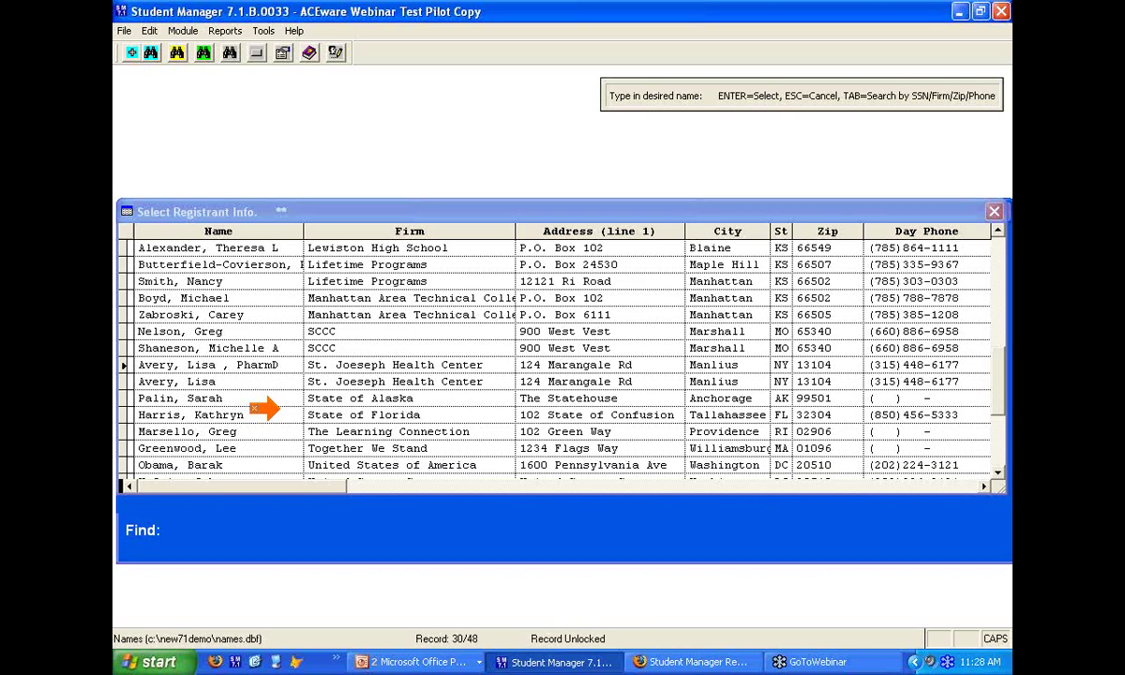
key("Return")
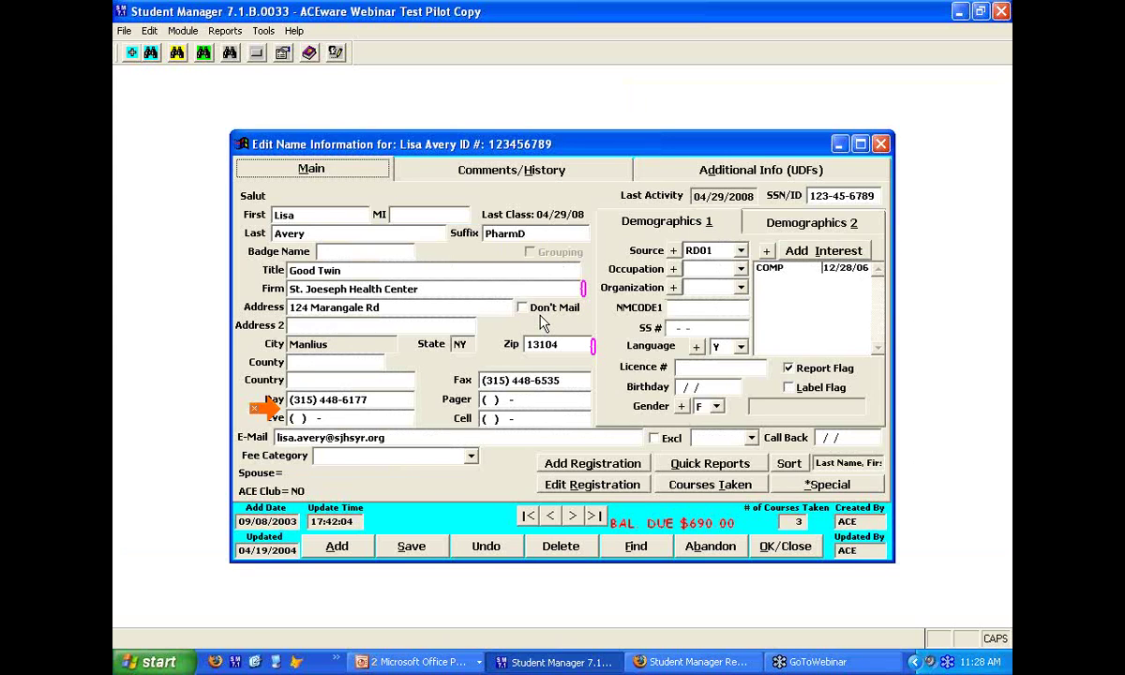
key("F2")
left_click(513, 531)
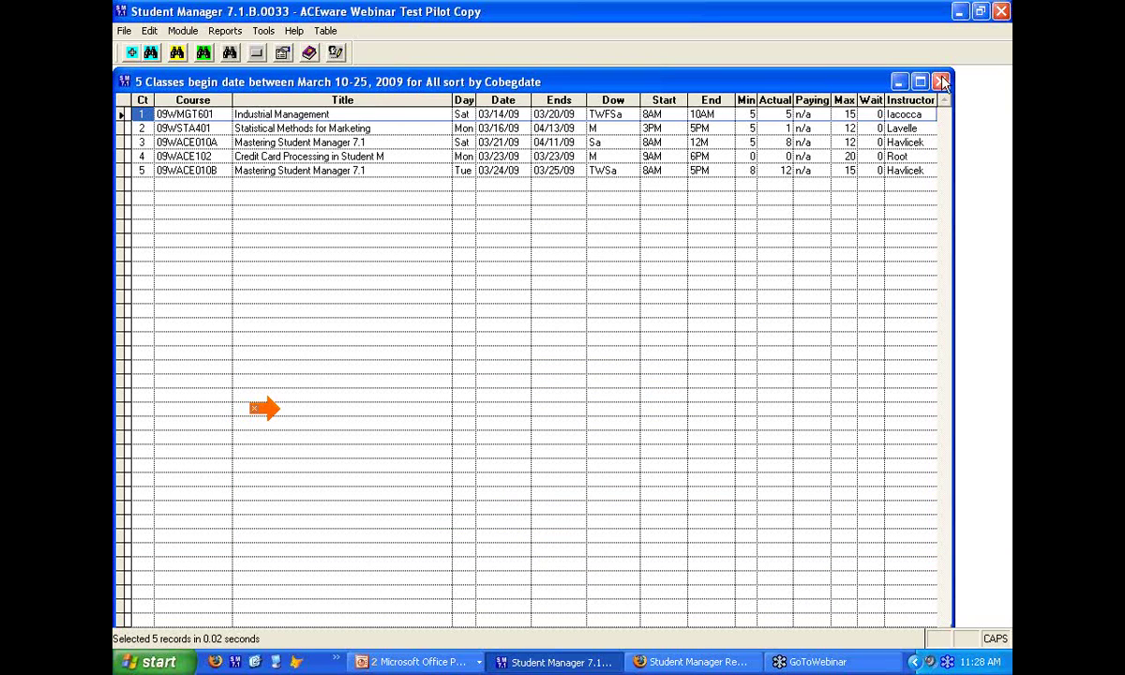
left_click(942, 83)
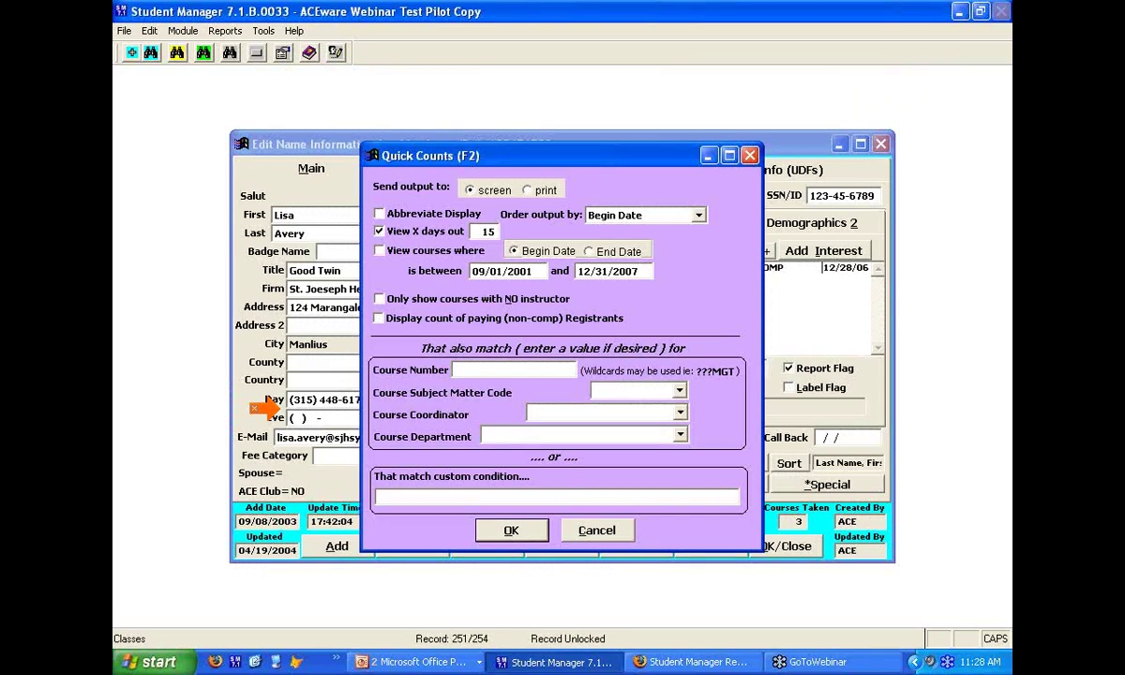
key("Escape")
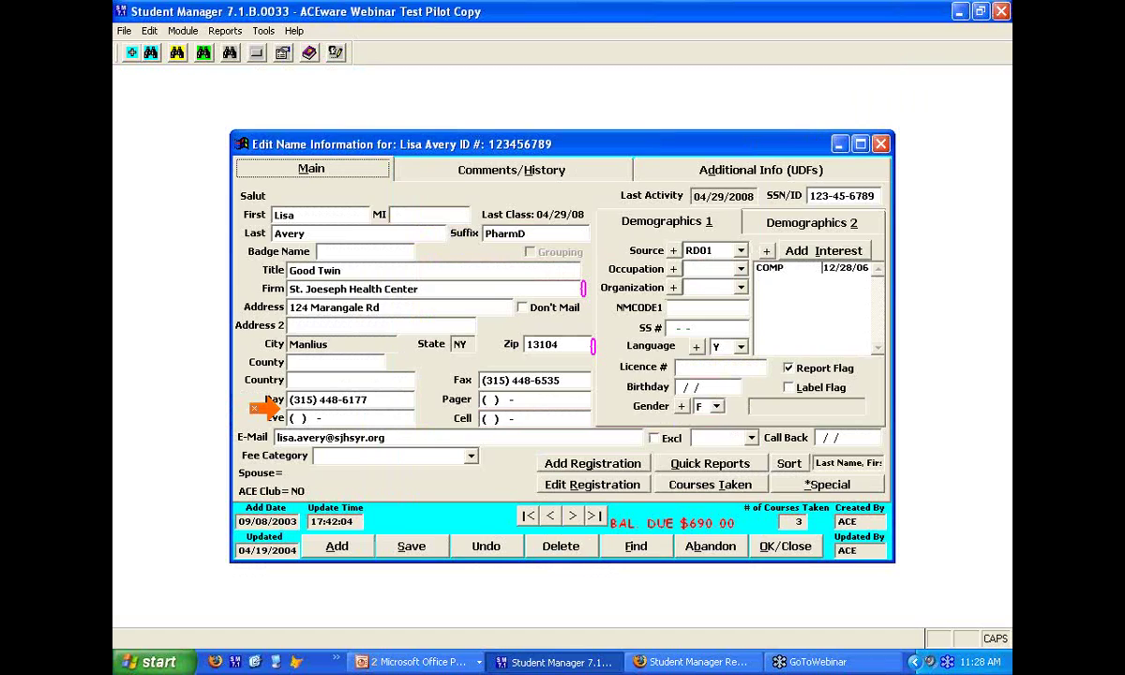
Open the Student Manager Dashboard and refresh its enrollment and income figures for This Week
key("F9")
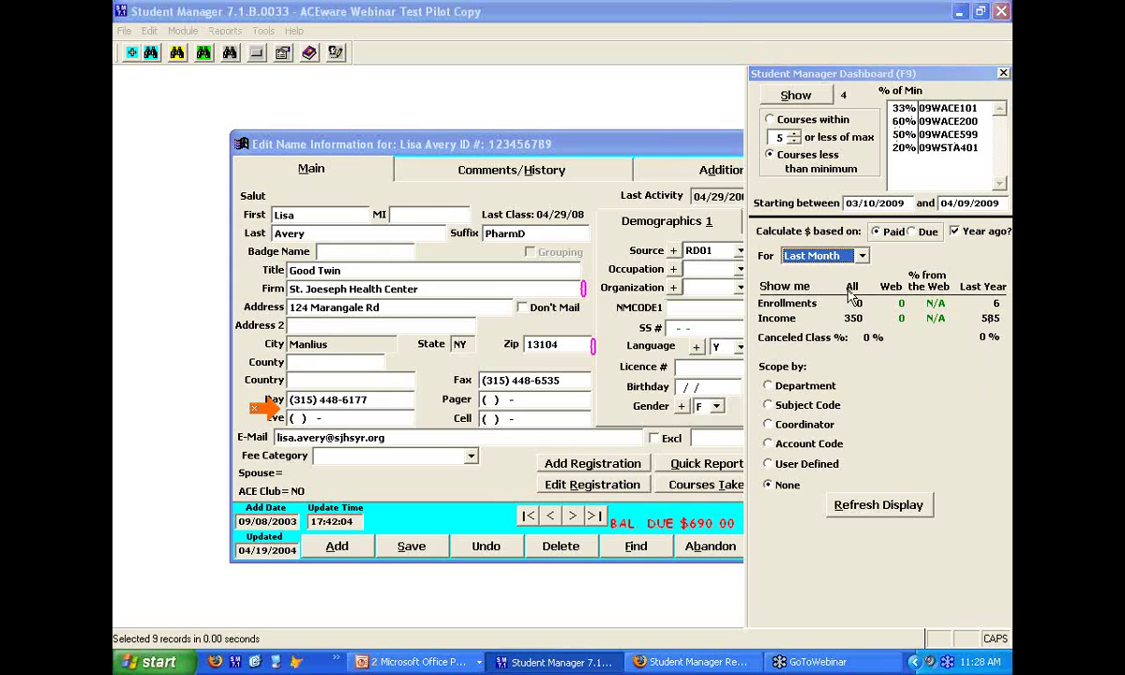
left_click(861, 257)
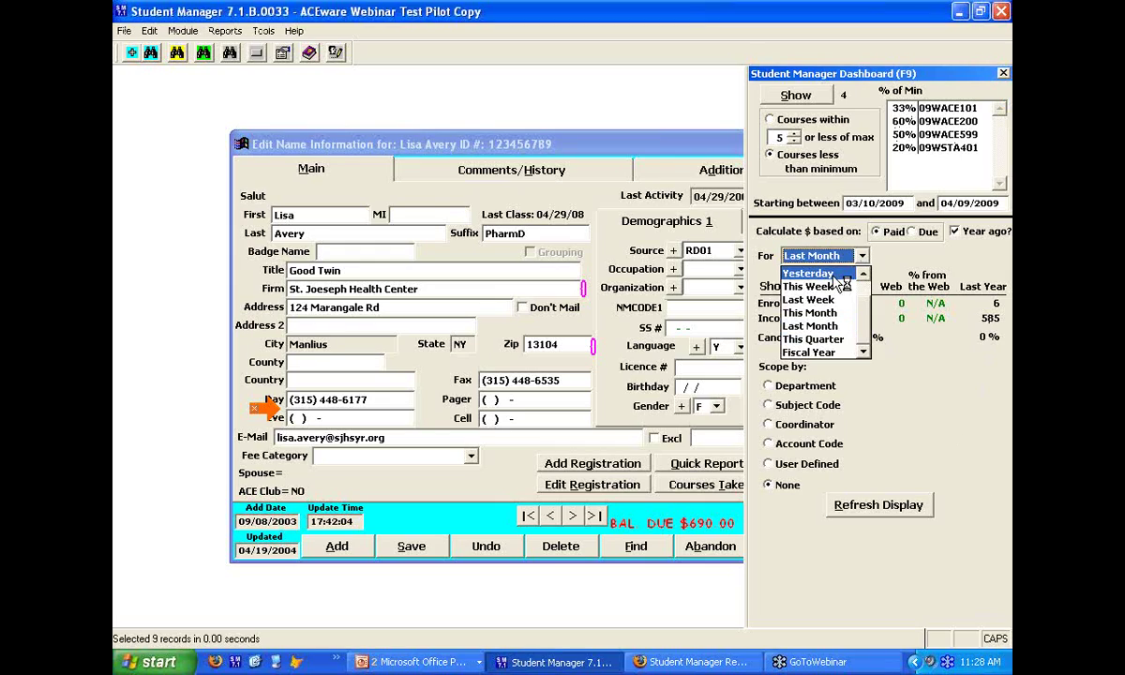
left_click(863, 274)
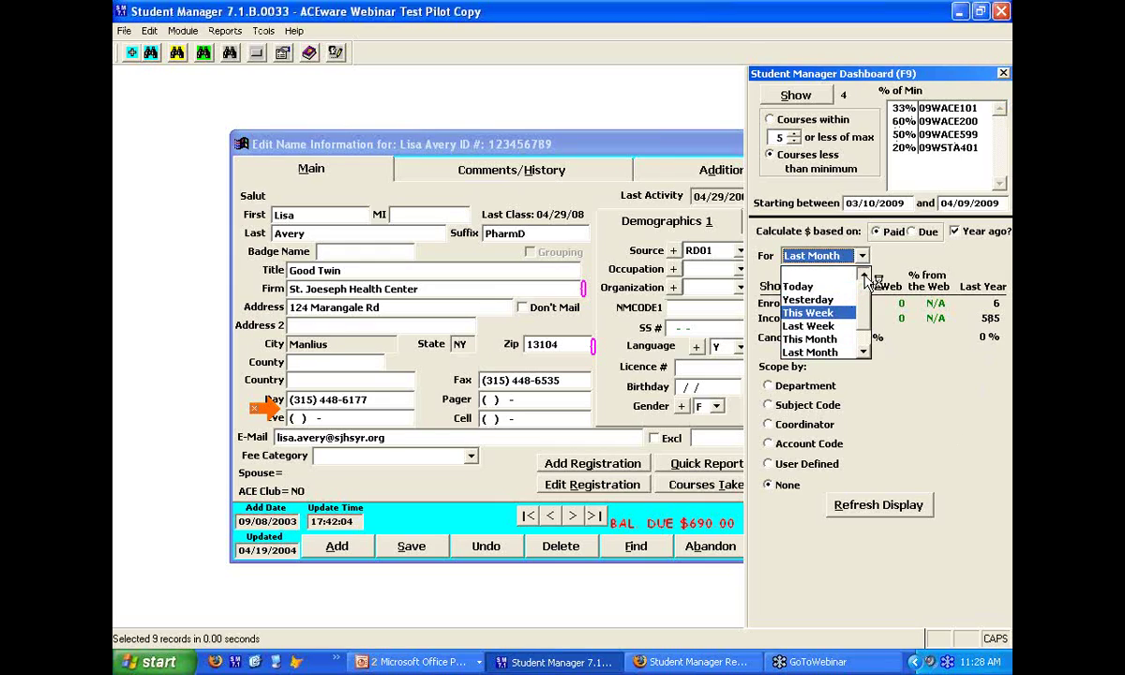
left_click(822, 313)
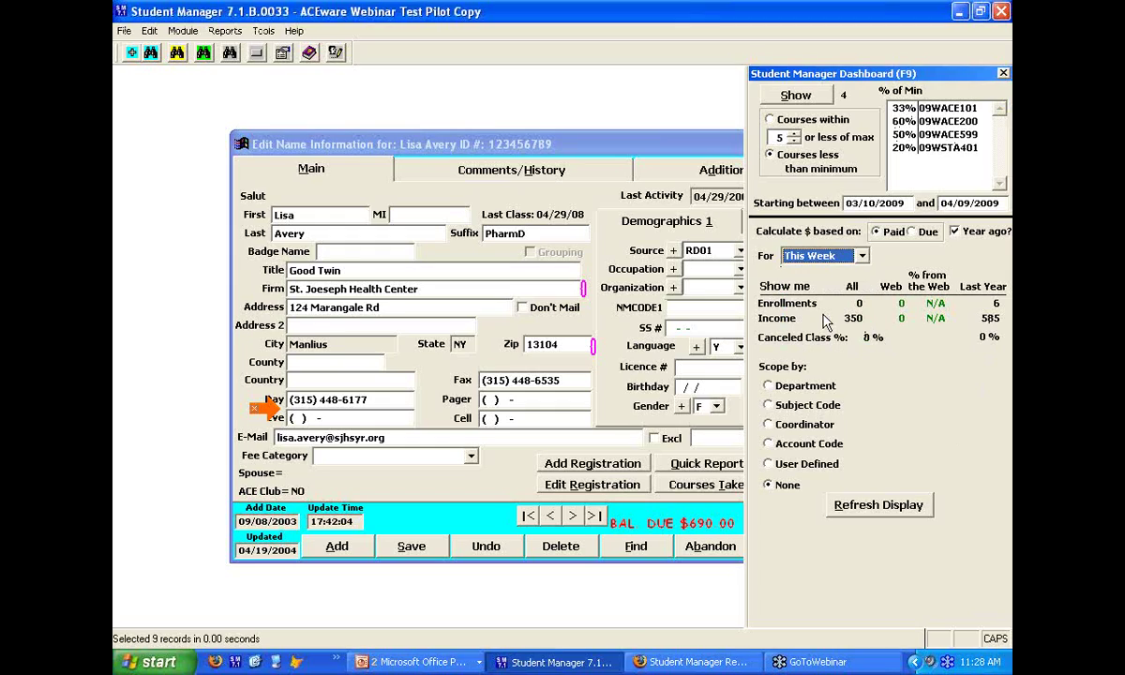
left_click(923, 508)
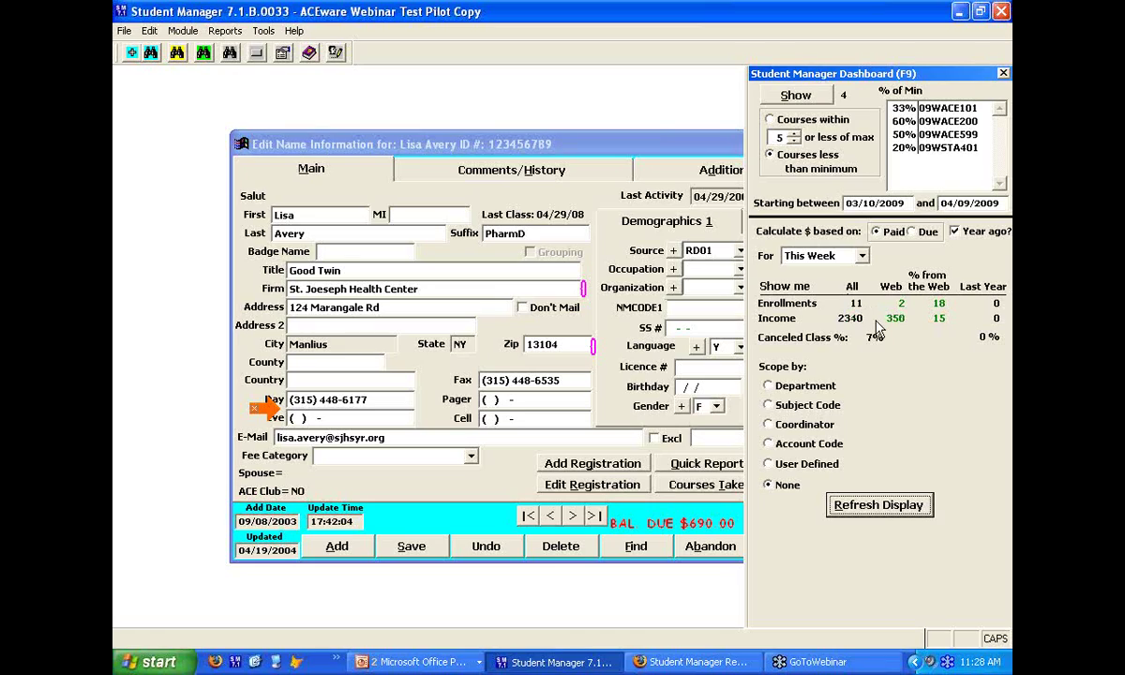
Show the dashboard's courses with less than minimum enrollment, and check the titles of 09WACE200, 09WACE599 and 09WSTA401
left_click(811, 99)
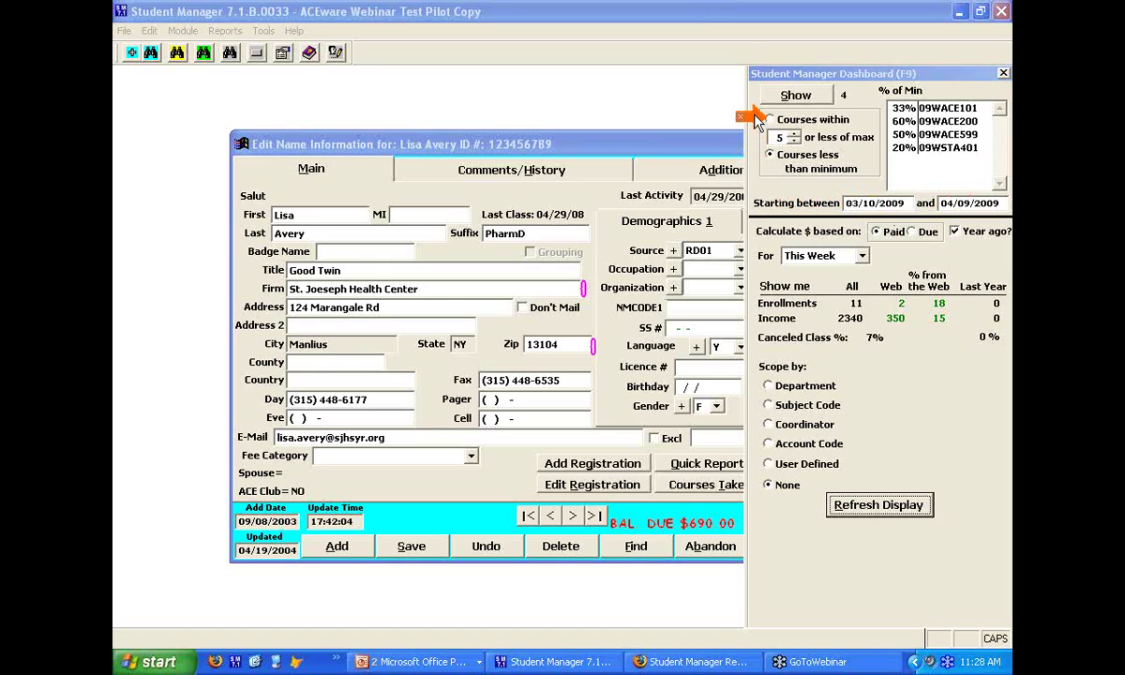
left_click(948, 122)
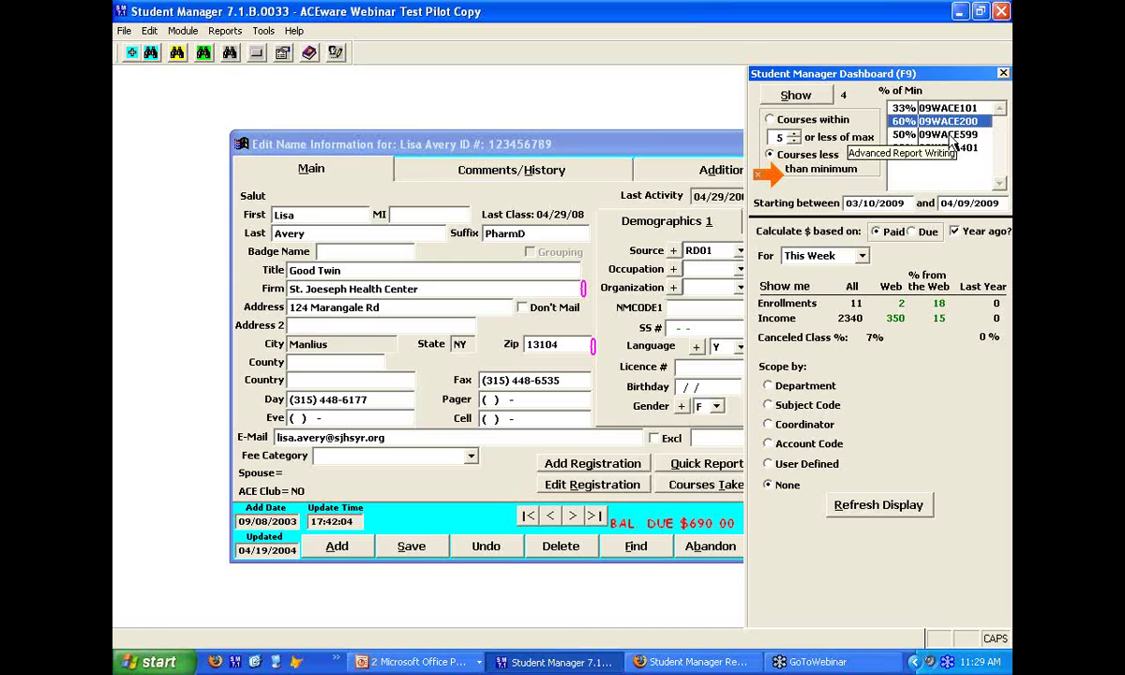
left_click(949, 137)
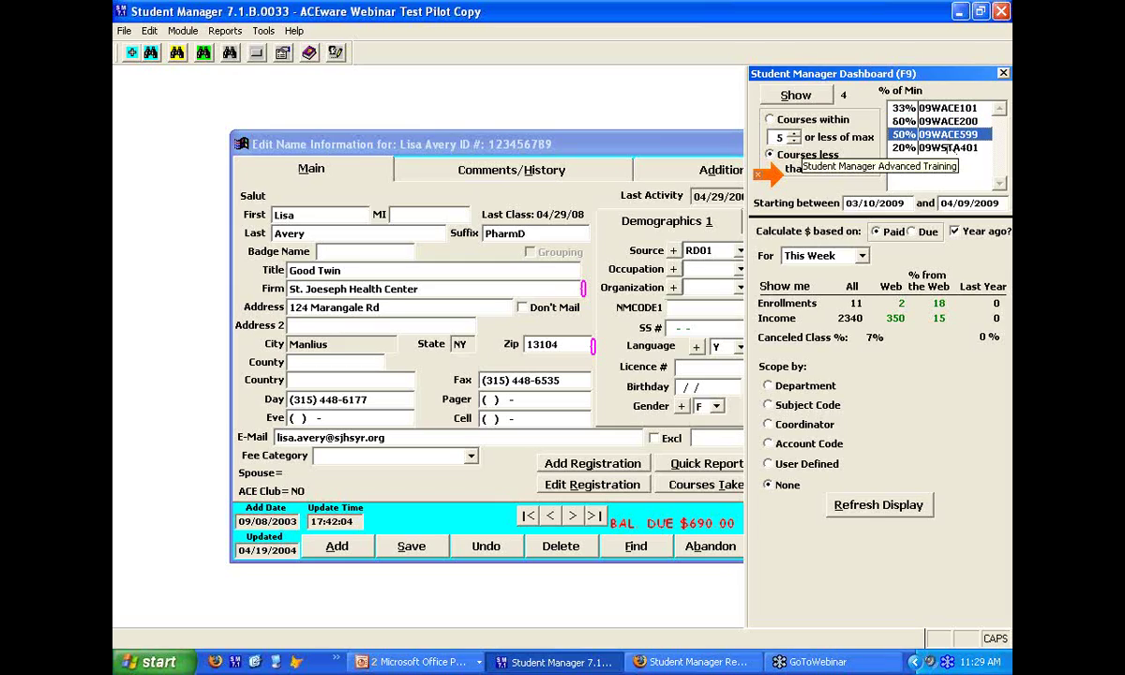
left_click(951, 150)
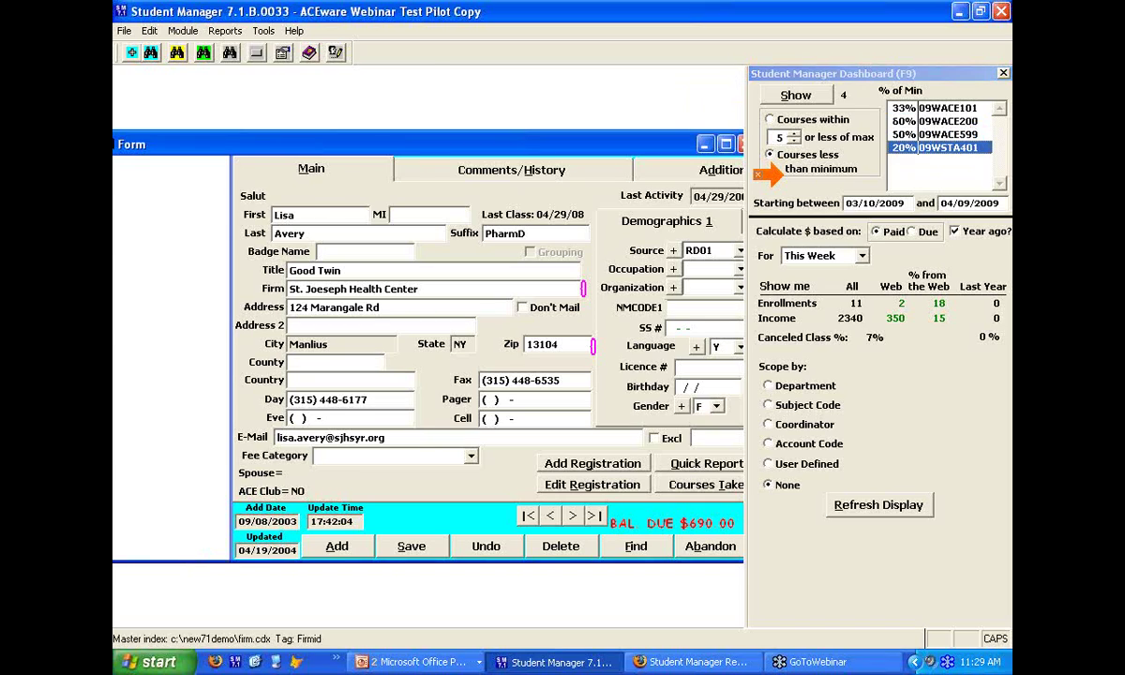
Show the dashboard's courses within 5 or less of maximum enrollment, and check the titles of 09WACE010A and 09WACE010B
left_click(768, 120)
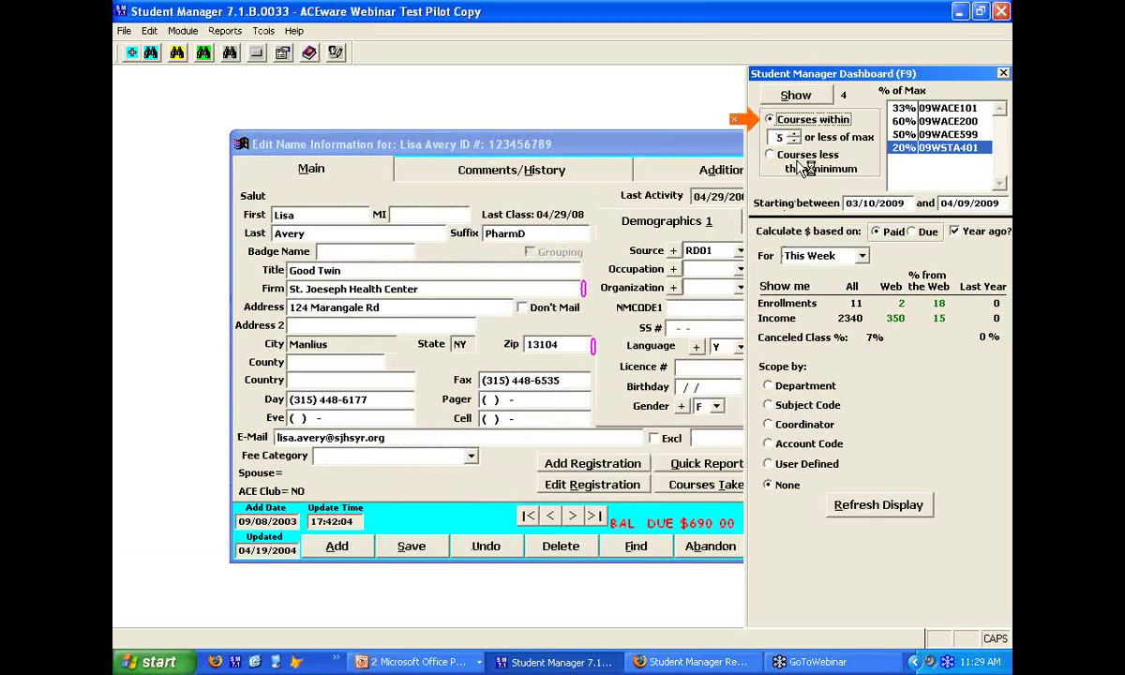
left_click(811, 98)
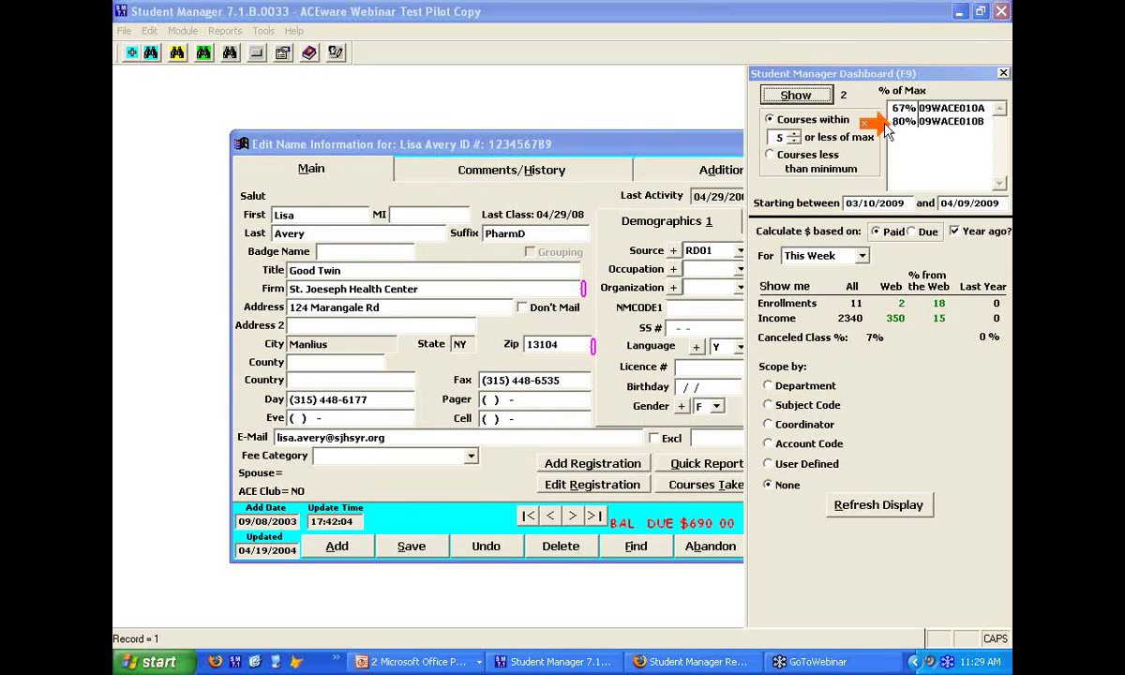
left_click(932, 109)
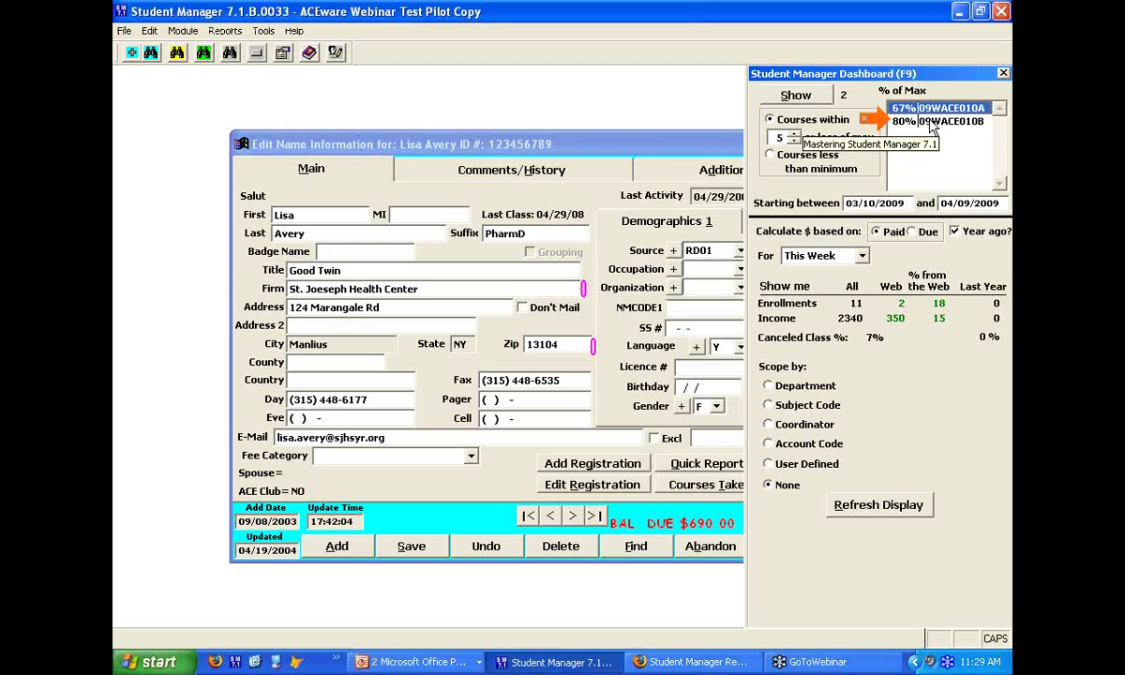
left_click(936, 122)
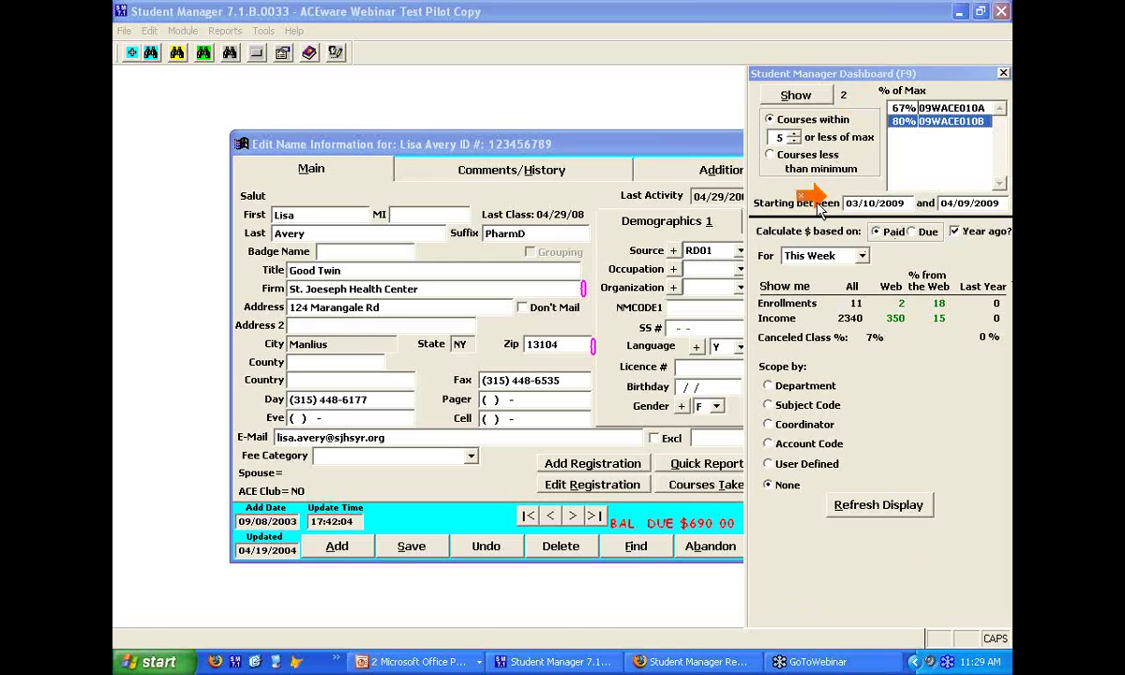
Scope the dashboard by Coordinator, refresh the figures for the second and third listed coordinators, and close the dashboard
left_click(769, 424)
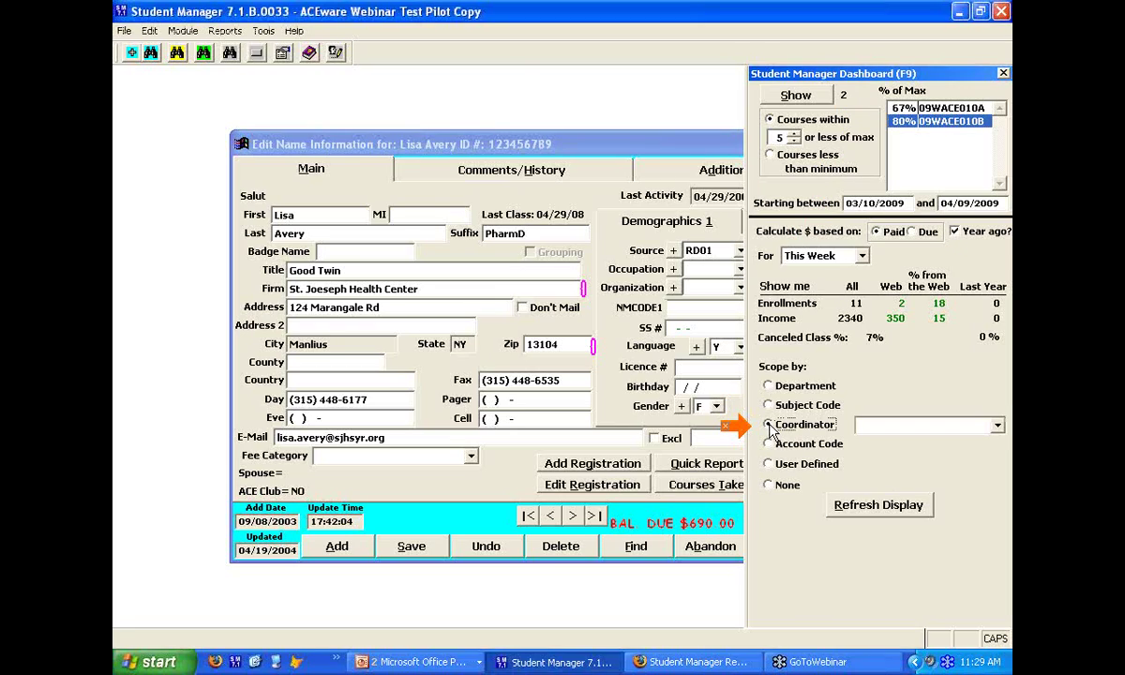
left_click(996, 424)
left_click(881, 457)
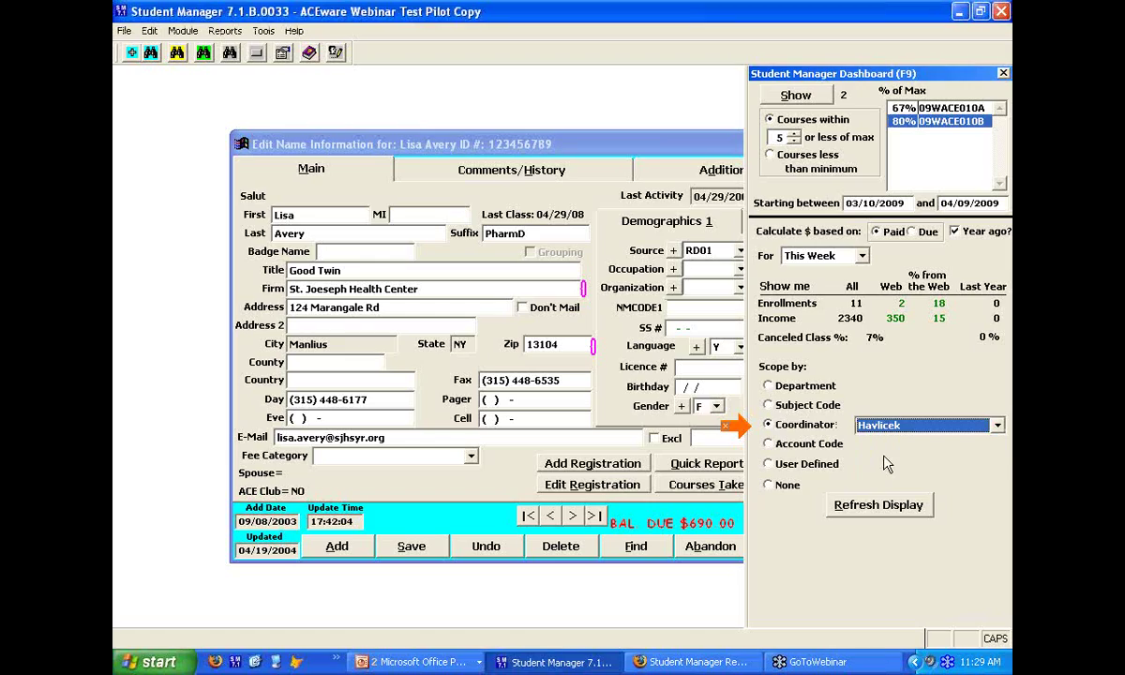
left_click(876, 509)
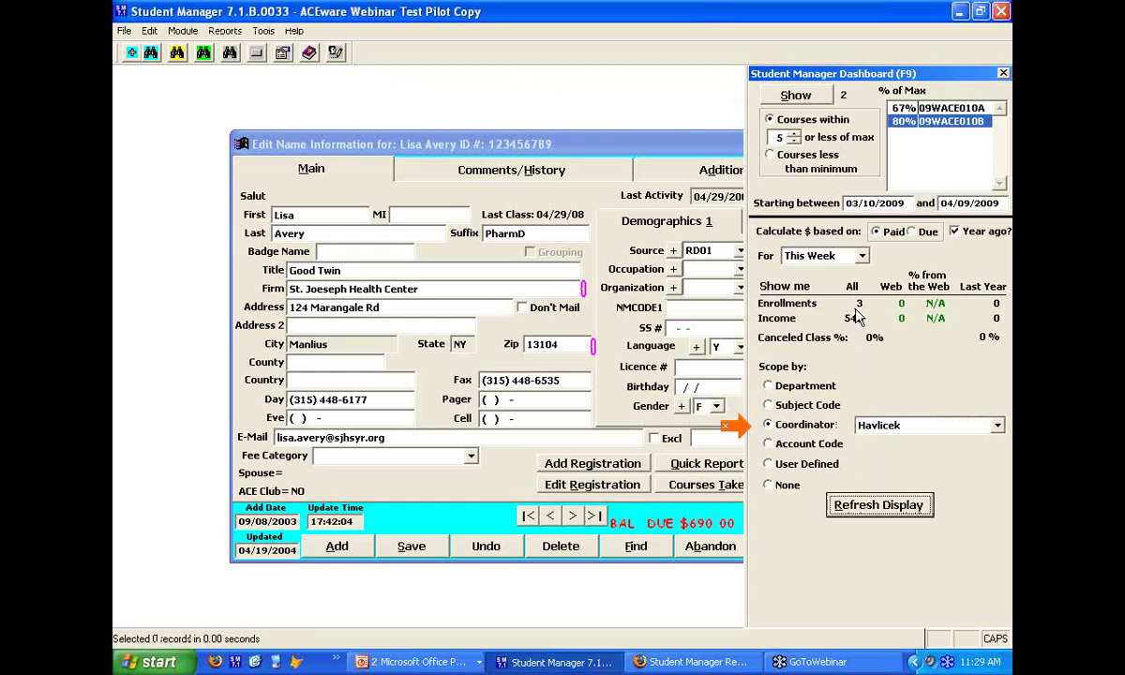
left_click(995, 425)
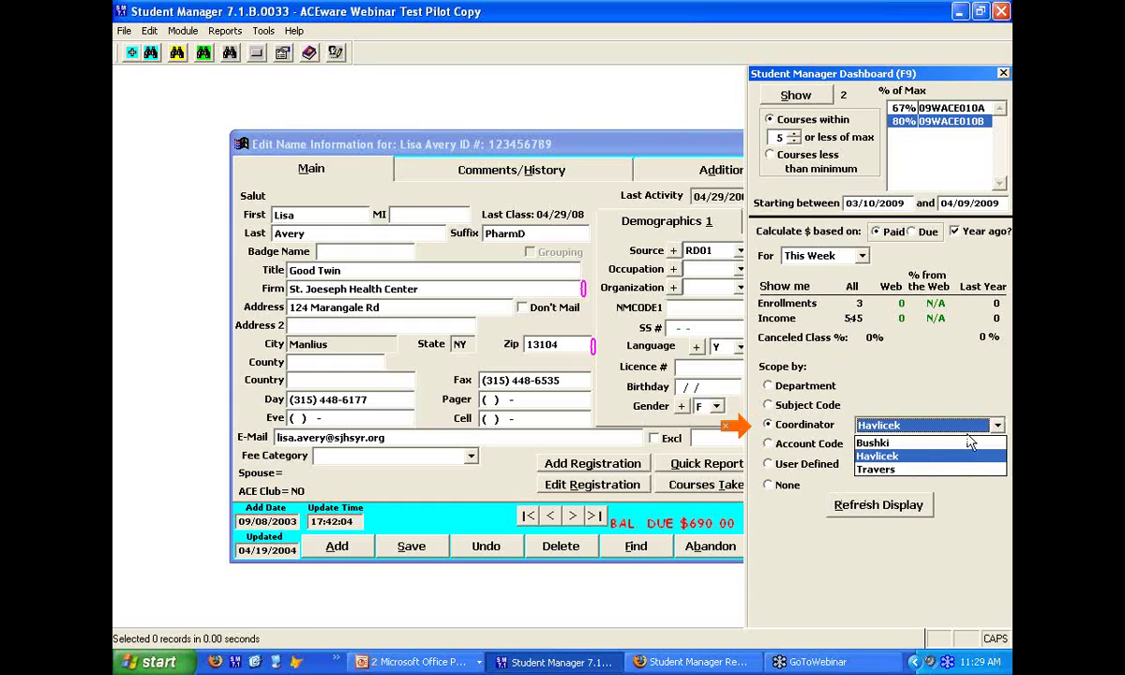
left_click(878, 469)
left_click(899, 511)
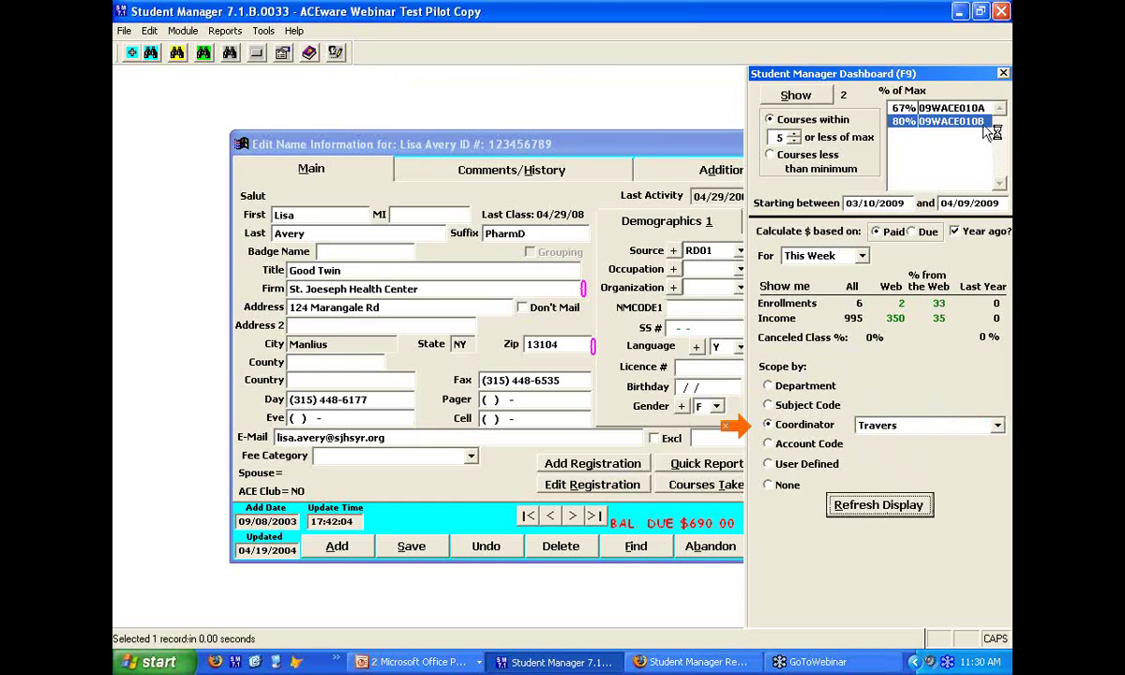
left_click(1003, 74)
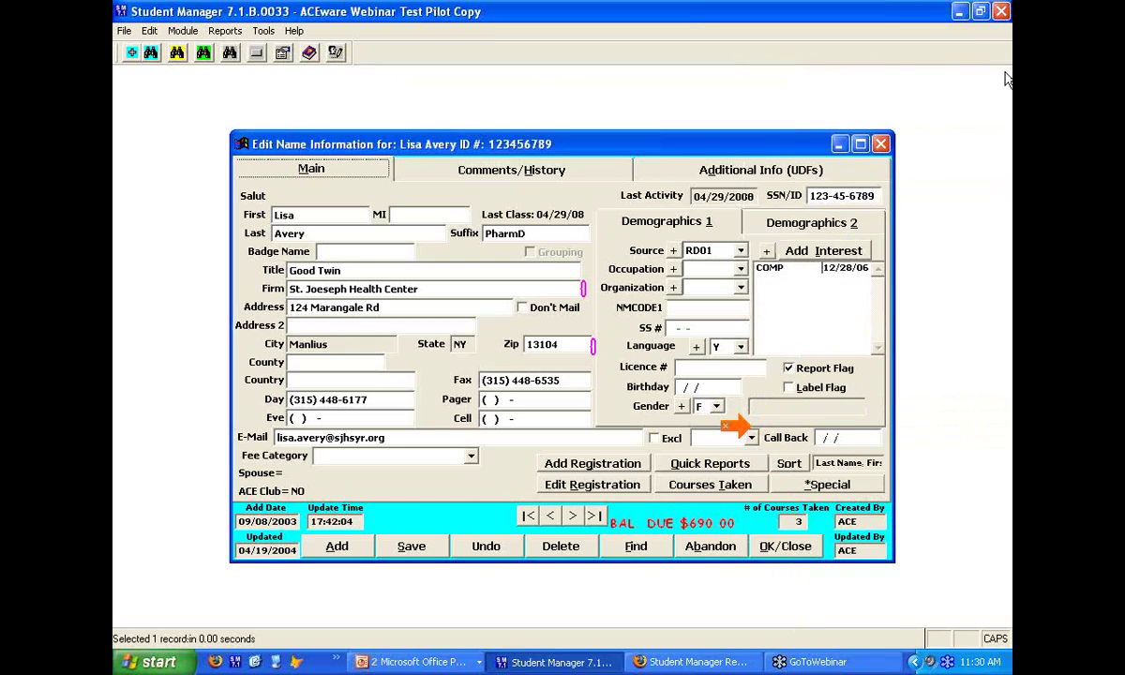
Switch to the PowerPoint slideshow and advance from the "Don't forget! F2 & F9" slide to the "Questions? Comments?" slide
key("alt+Tab")
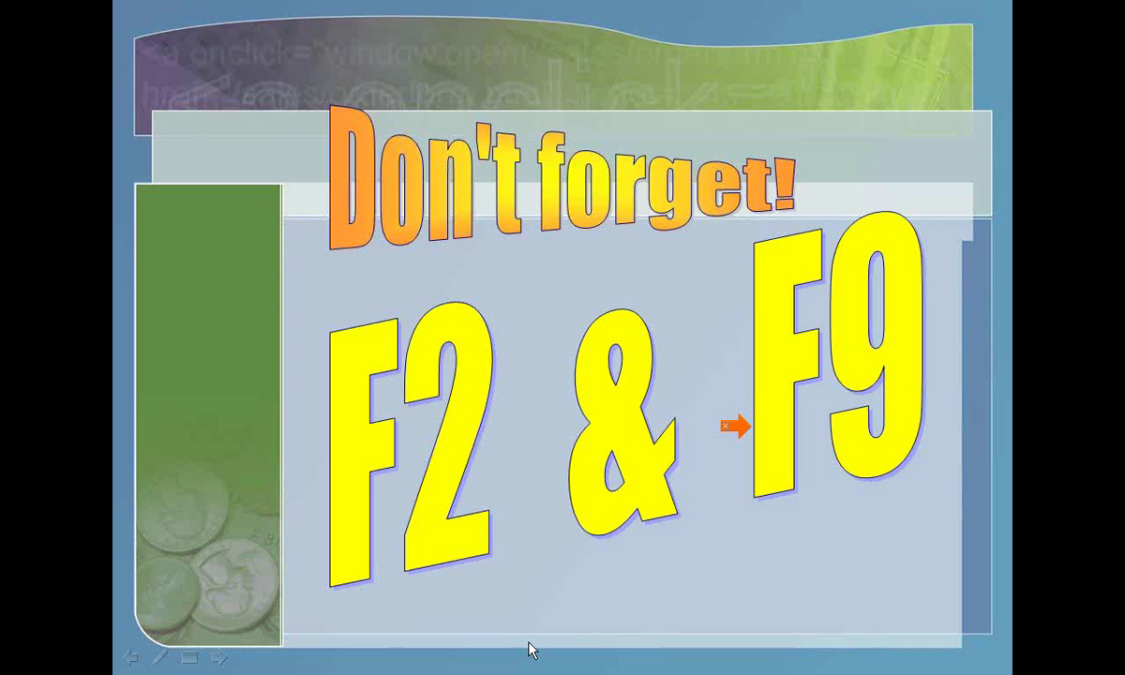
left_click(219, 657)
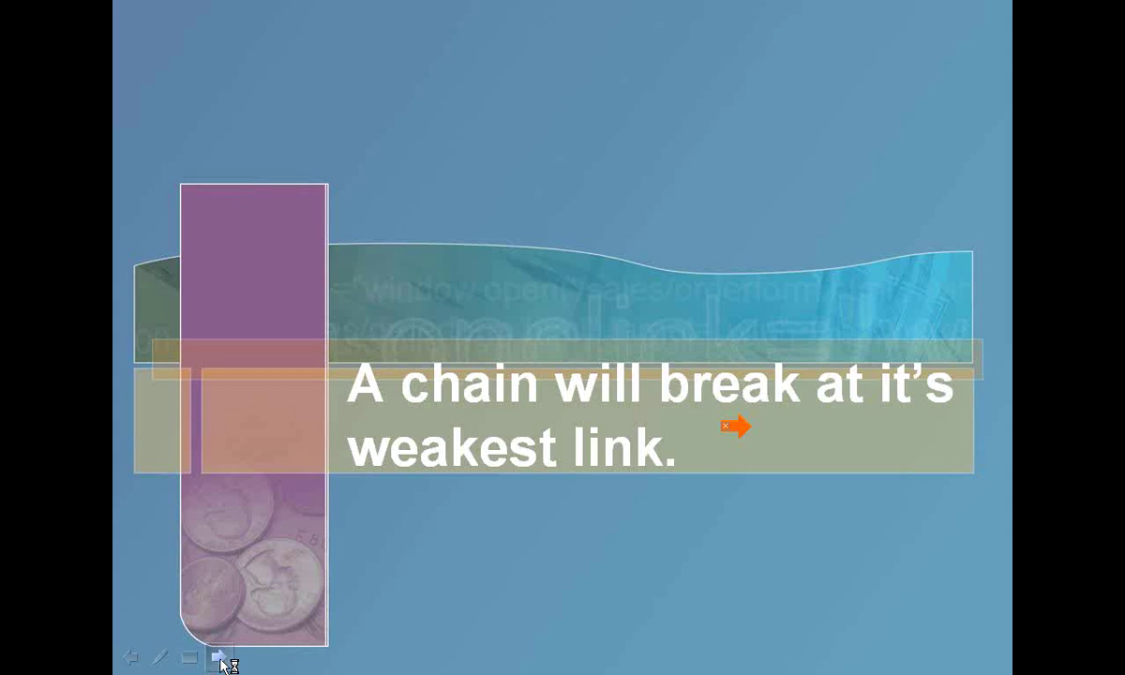
left_click(219, 657)
key("alt+Tab")
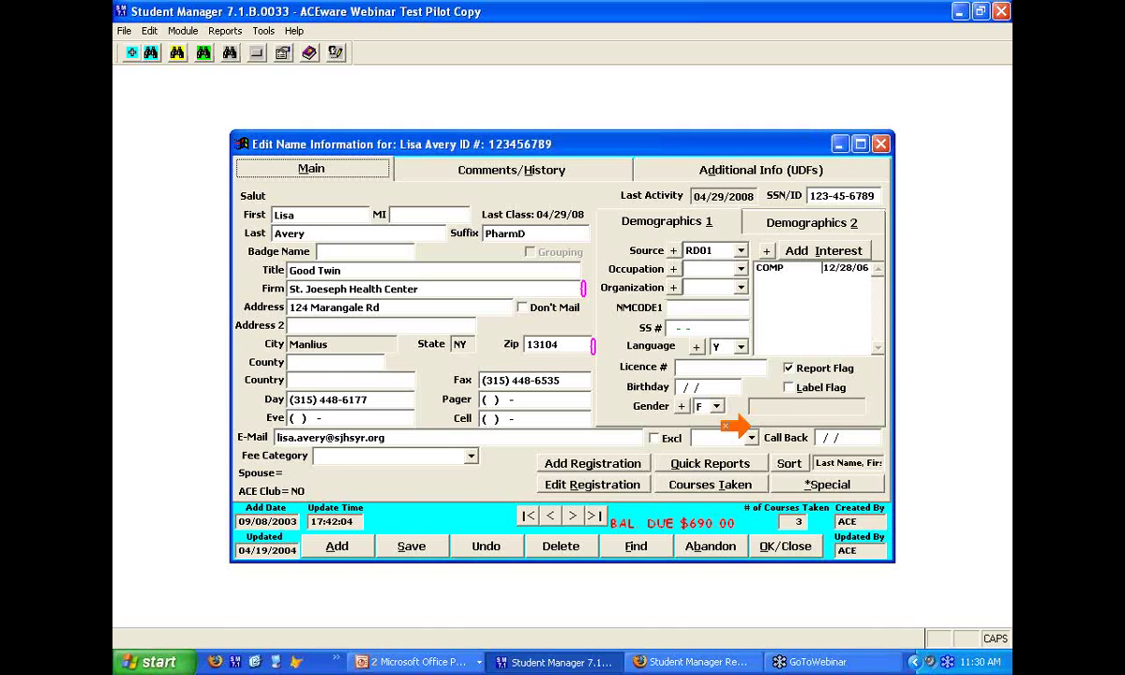
left_click(412, 661)
left_click(513, 615)
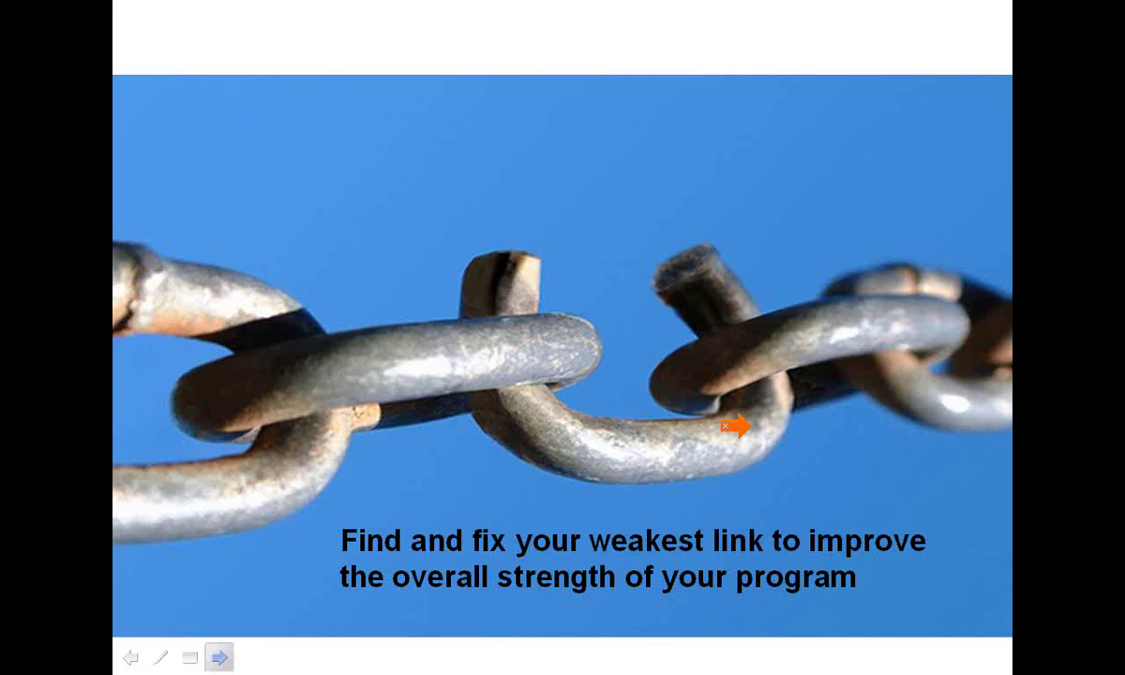
left_click(735, 426)
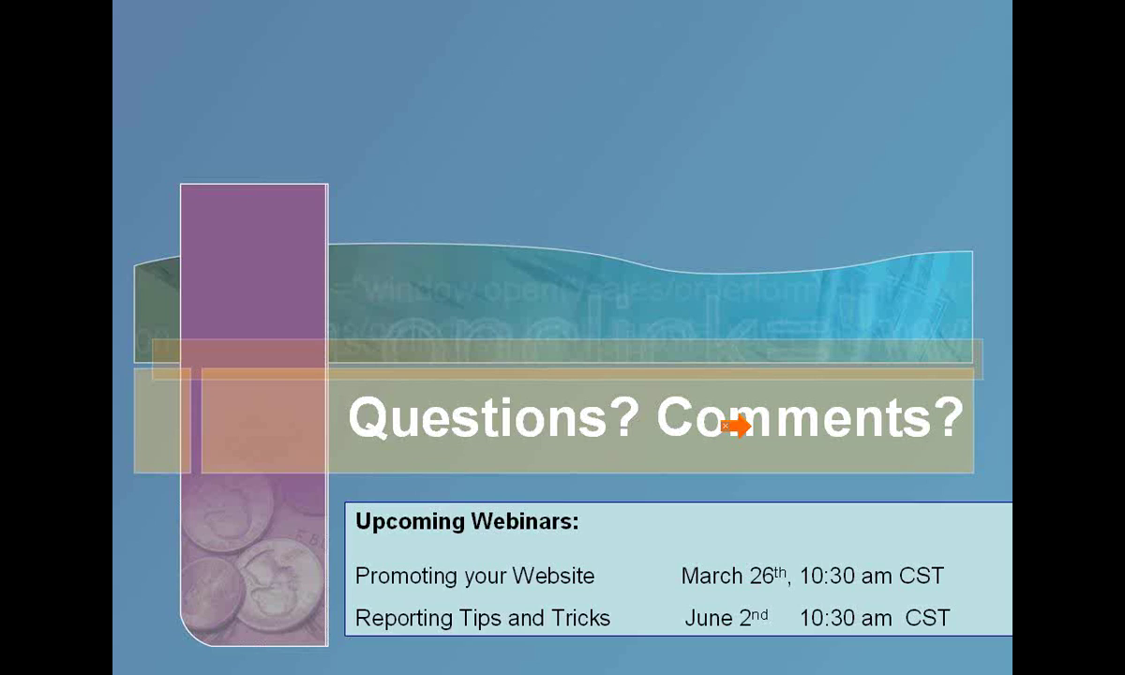
Return to Student Manager and abandon the open name record
key("alt+Tab")
key("alt+Tab")
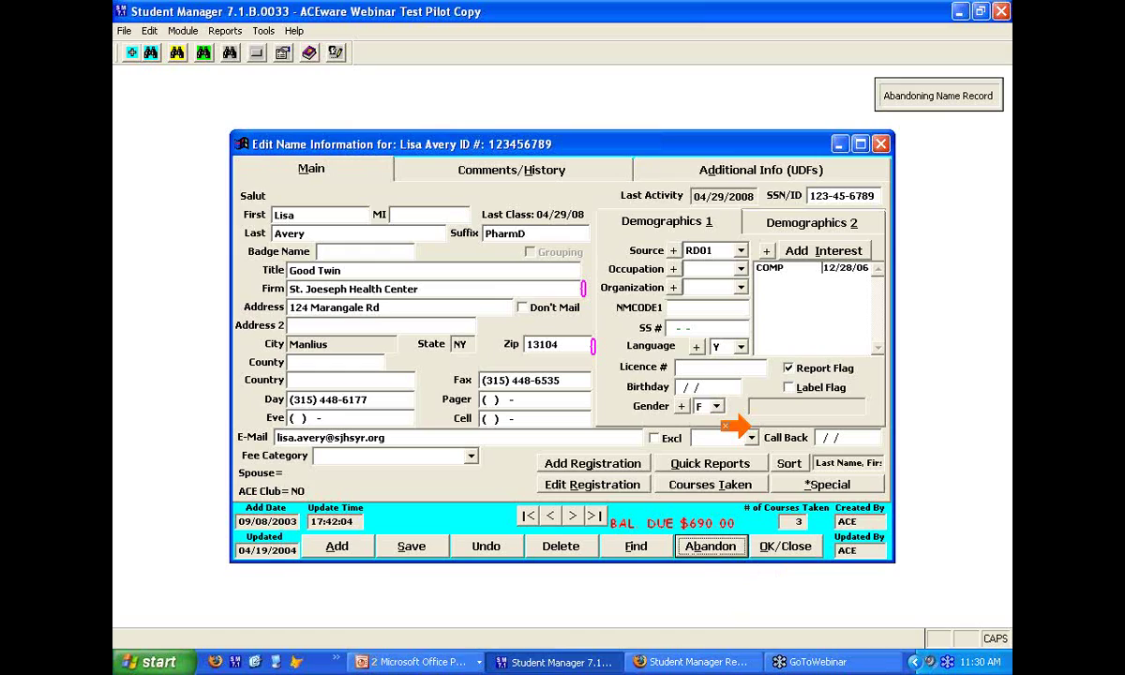
left_click(726, 545)
Open the Demographic Summary statistical report for names and base its statistics on Registration Fee Description
key("alt+s")
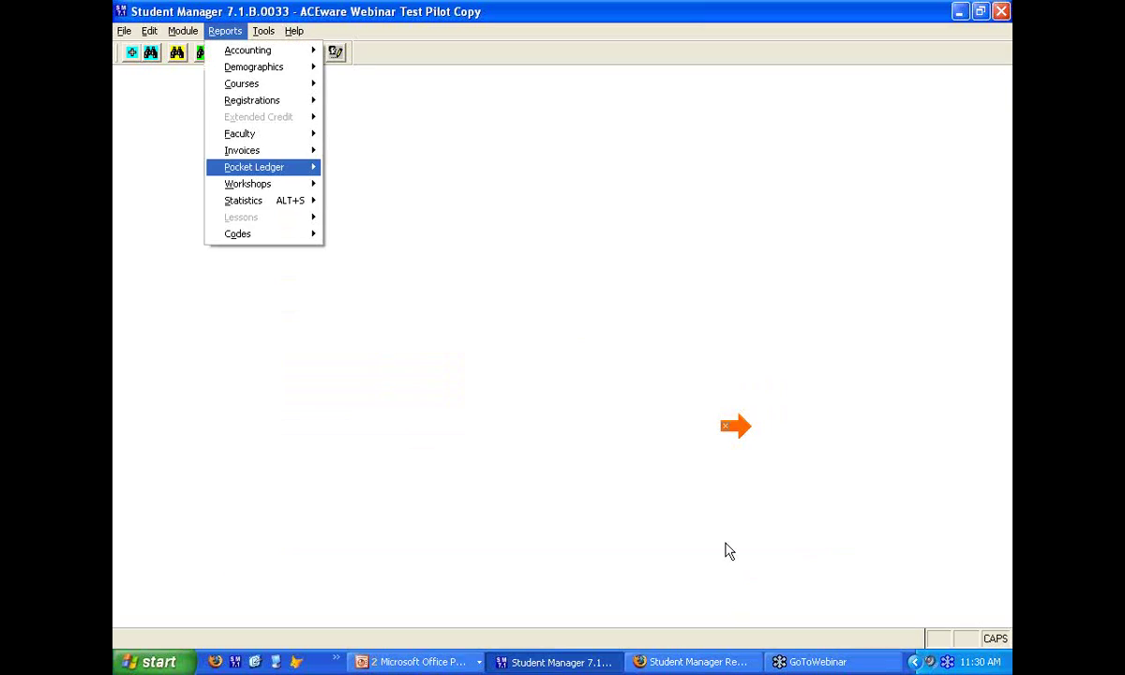
mouse_move(465, 202)
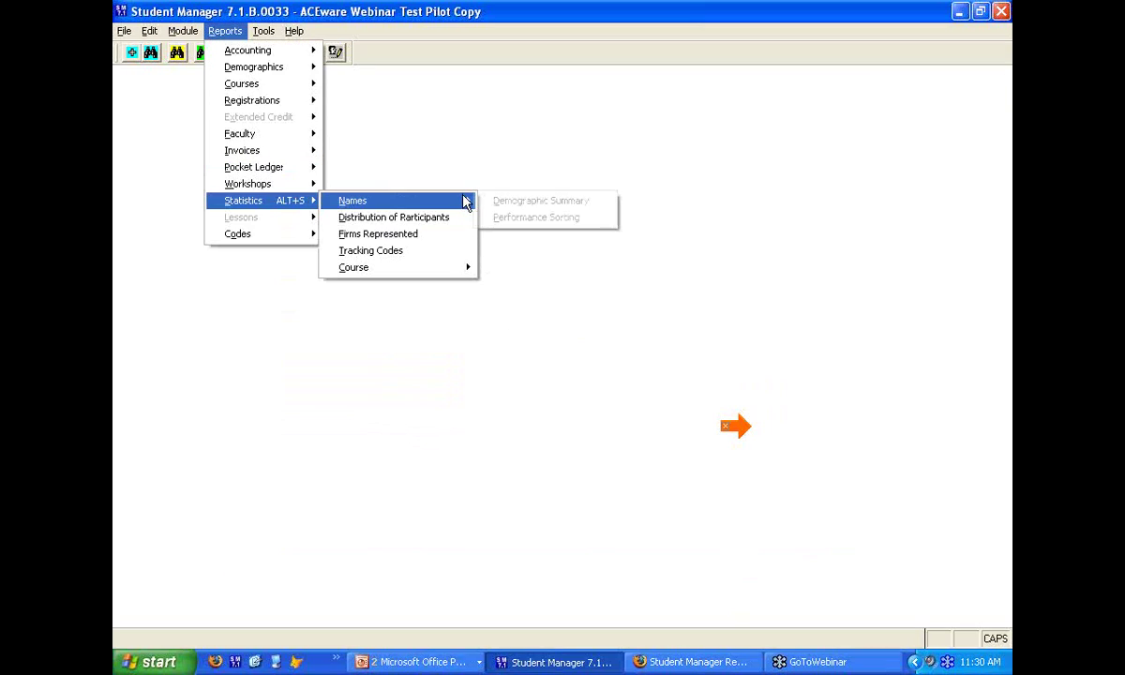
left_click(523, 201)
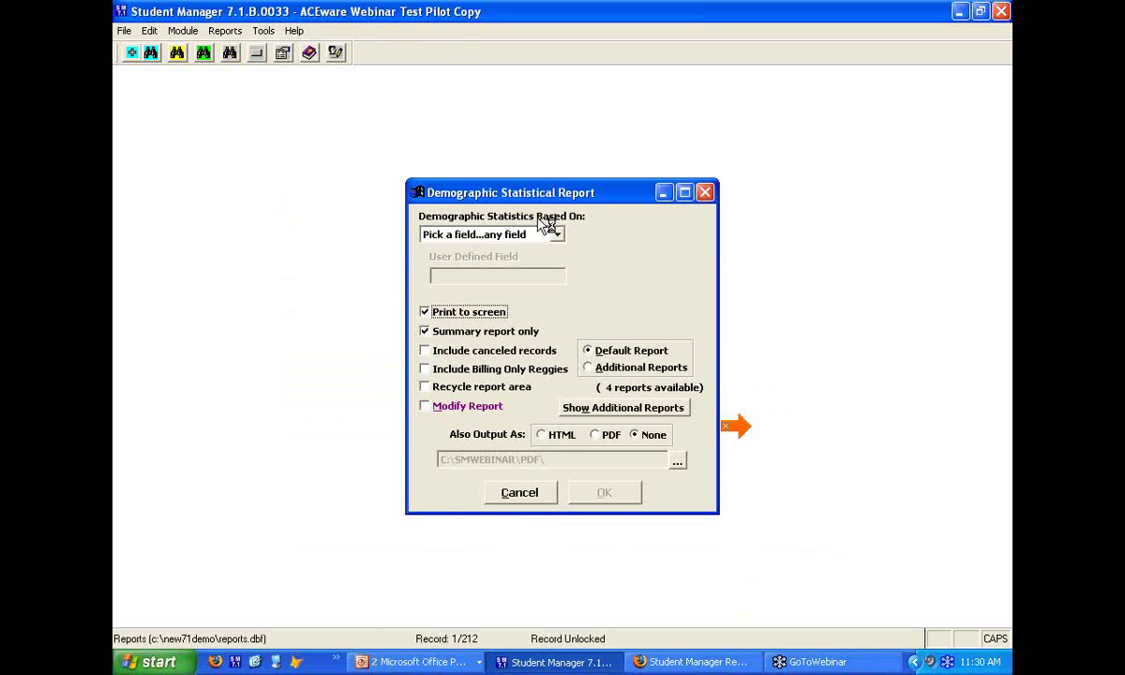
left_click(557, 234)
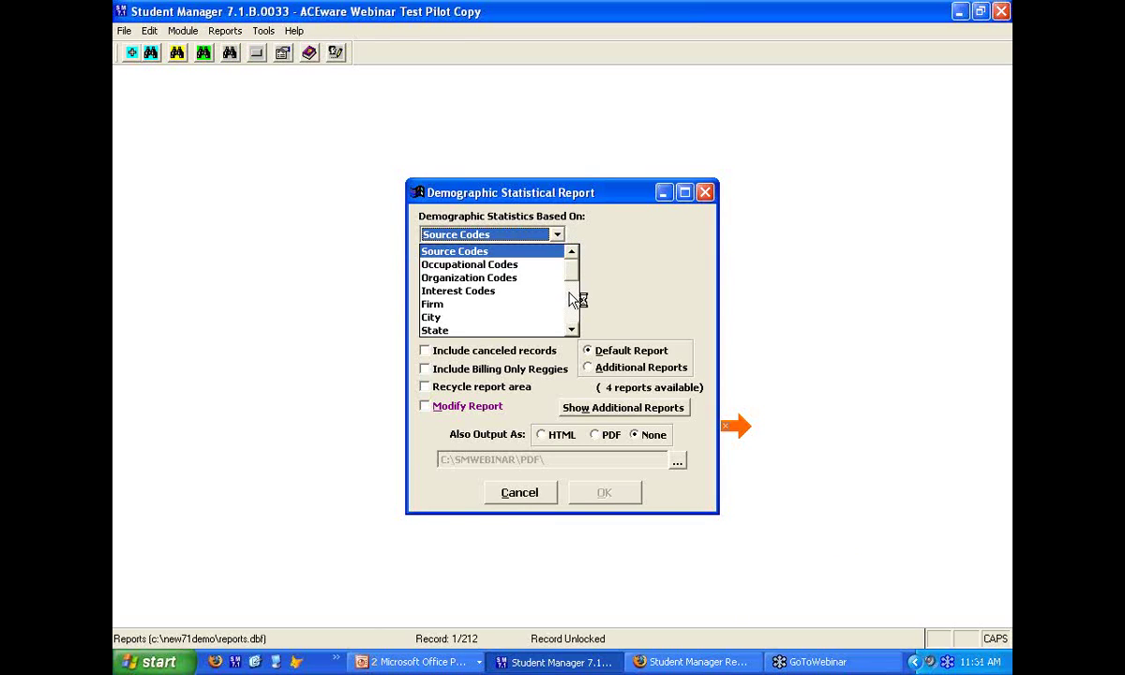
left_click(571, 330)
left_click(571, 330)
left_click(570, 330)
left_click(571, 330)
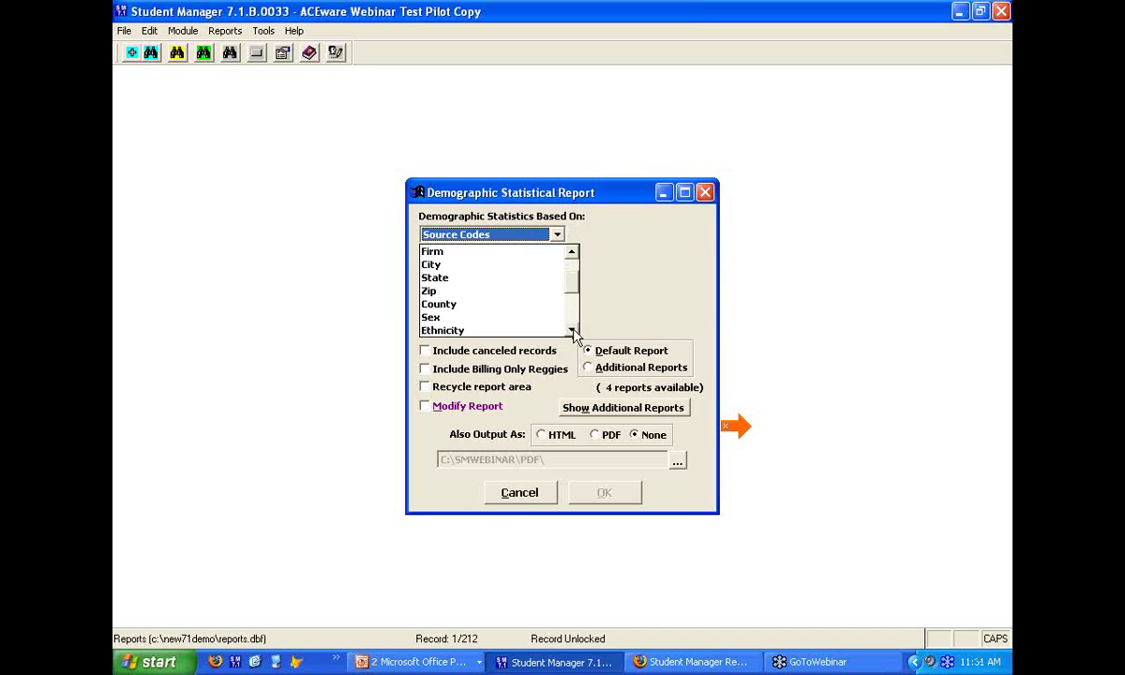
left_click(571, 330)
left_click(570, 330)
left_click(571, 330)
left_click(571, 330)
left_click(570, 330)
left_click(571, 330)
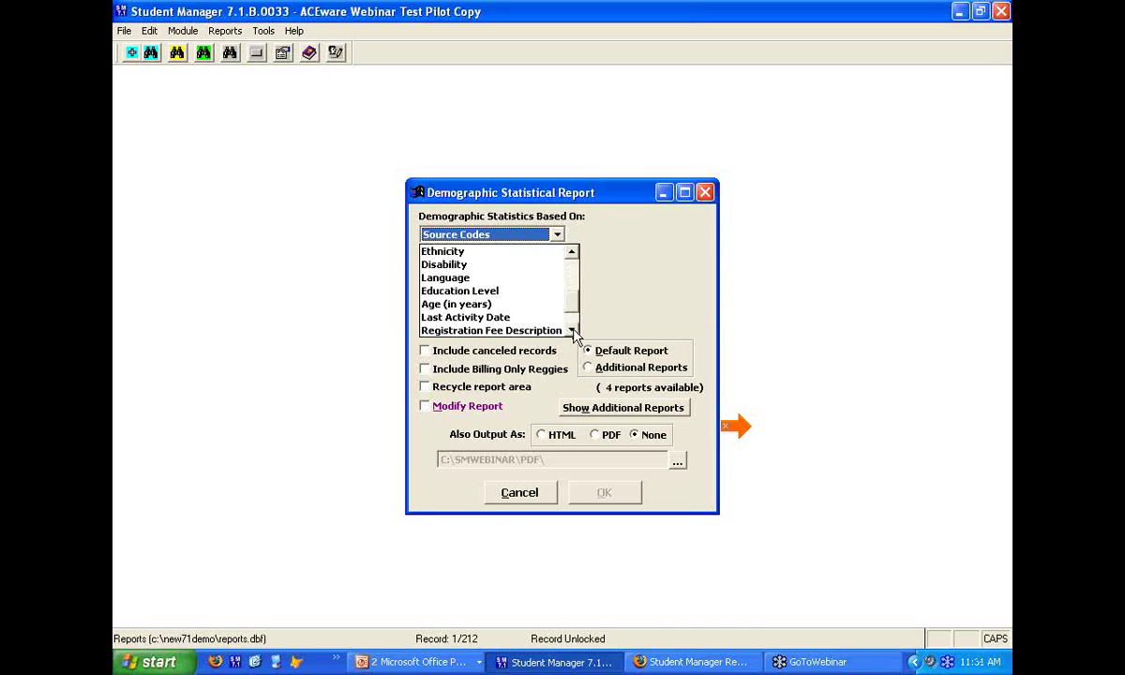
left_click(571, 330)
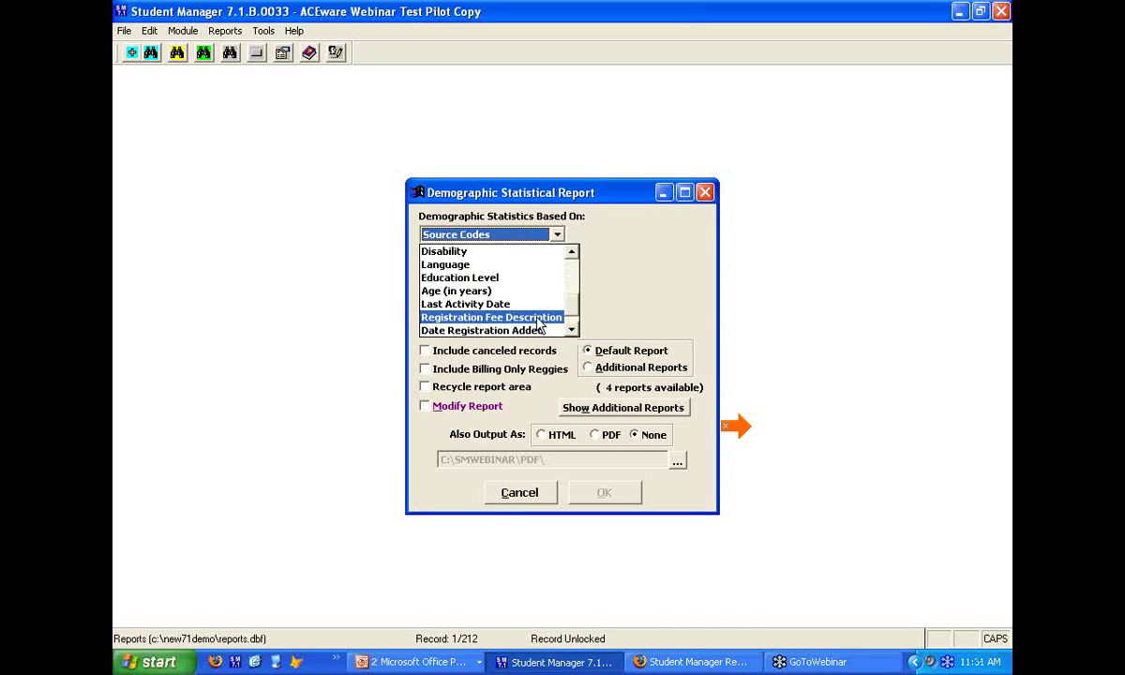
left_click(539, 317)
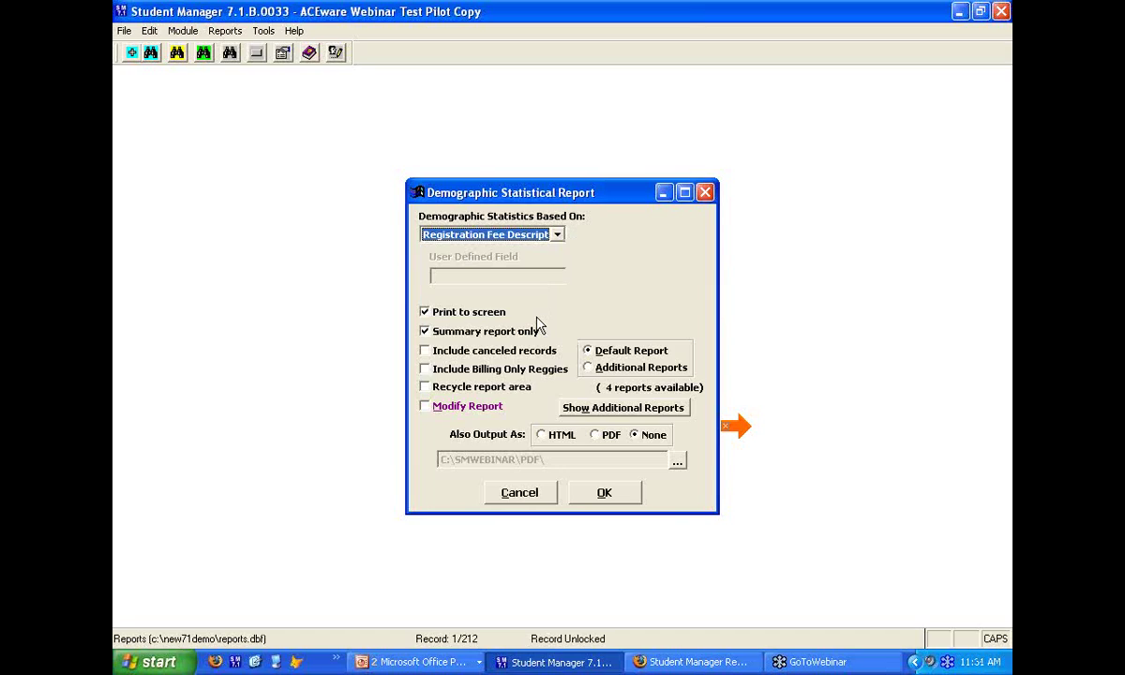
Run the demographic report on screen using the Course Number Begins query
left_click(607, 492)
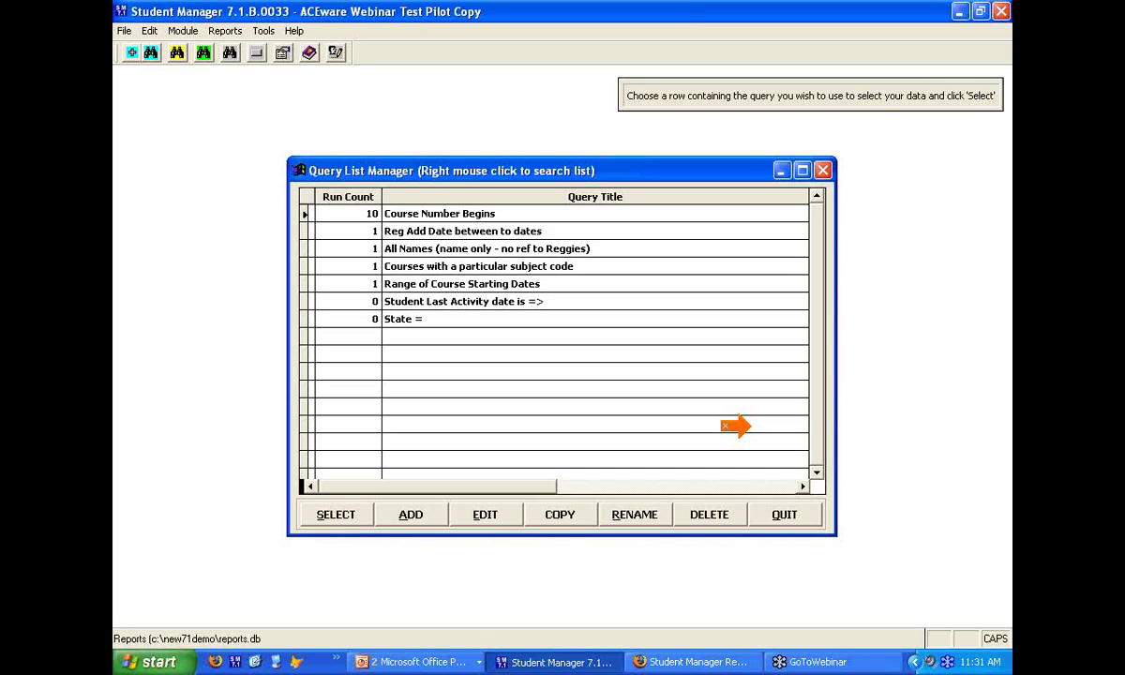
left_click(349, 516)
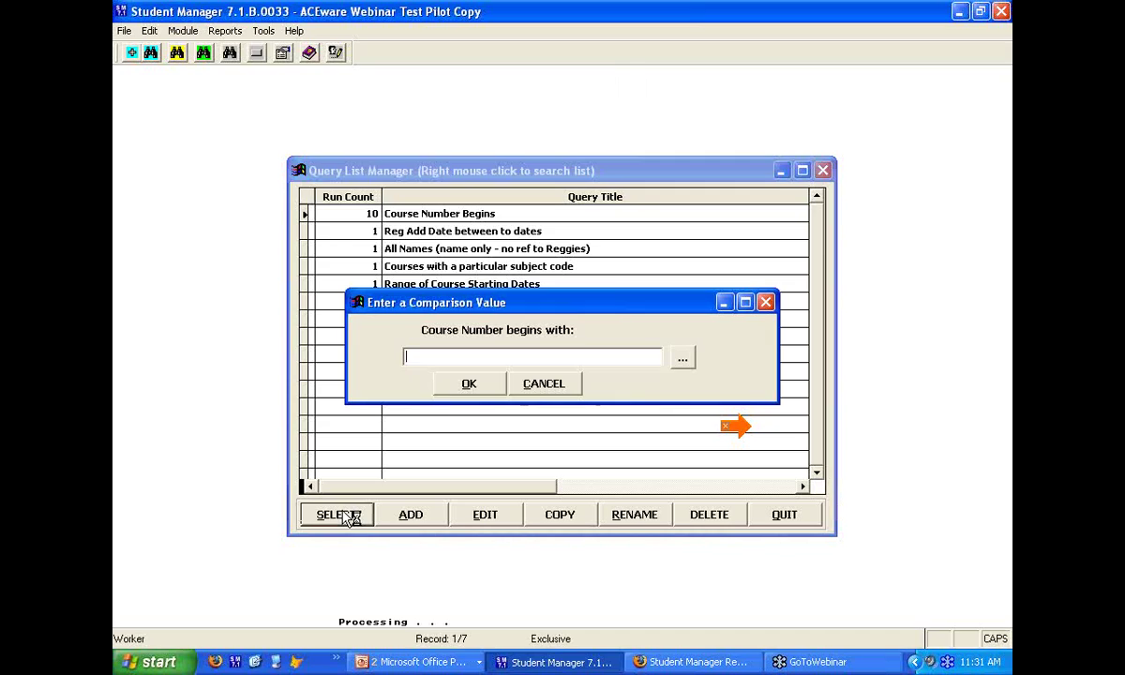
left_click(470, 384)
left_click(462, 400)
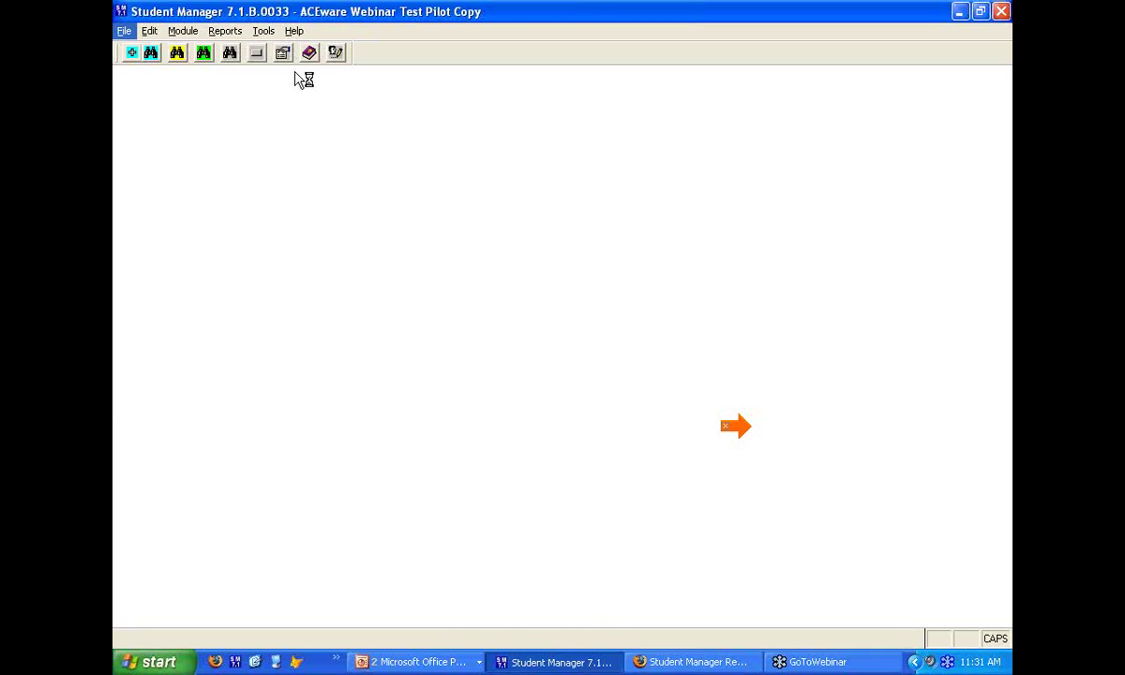
Open the Course Data Summary statistical report and base its statistics on Coordinator
left_click(231, 34)
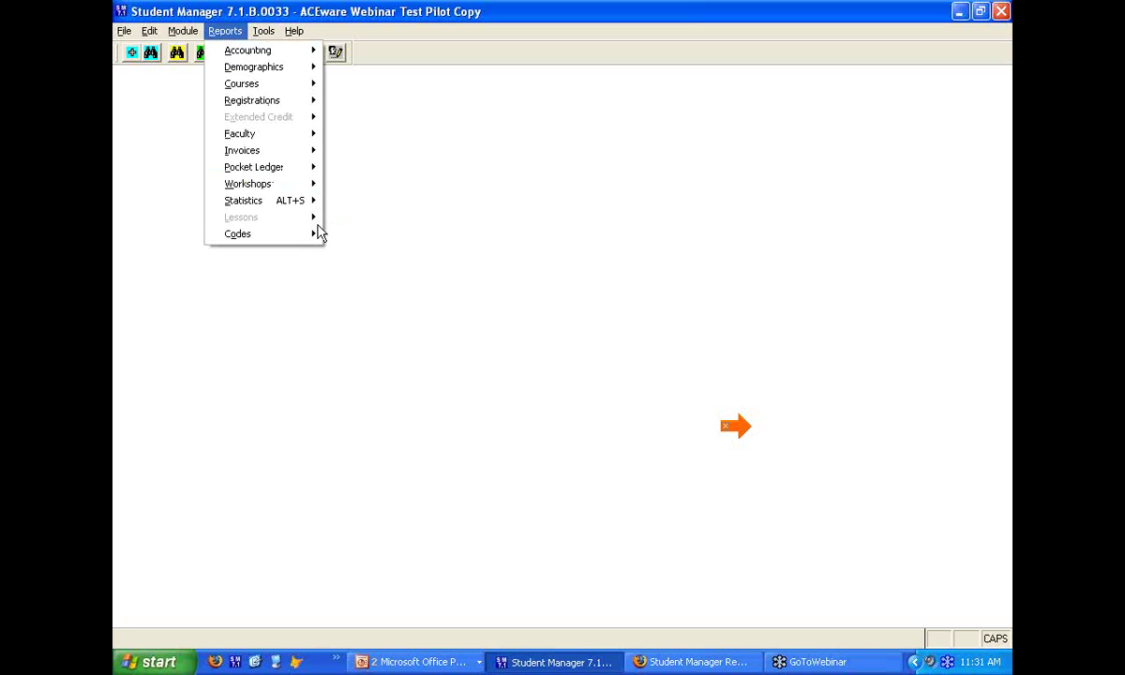
mouse_move(282, 201)
mouse_move(403, 267)
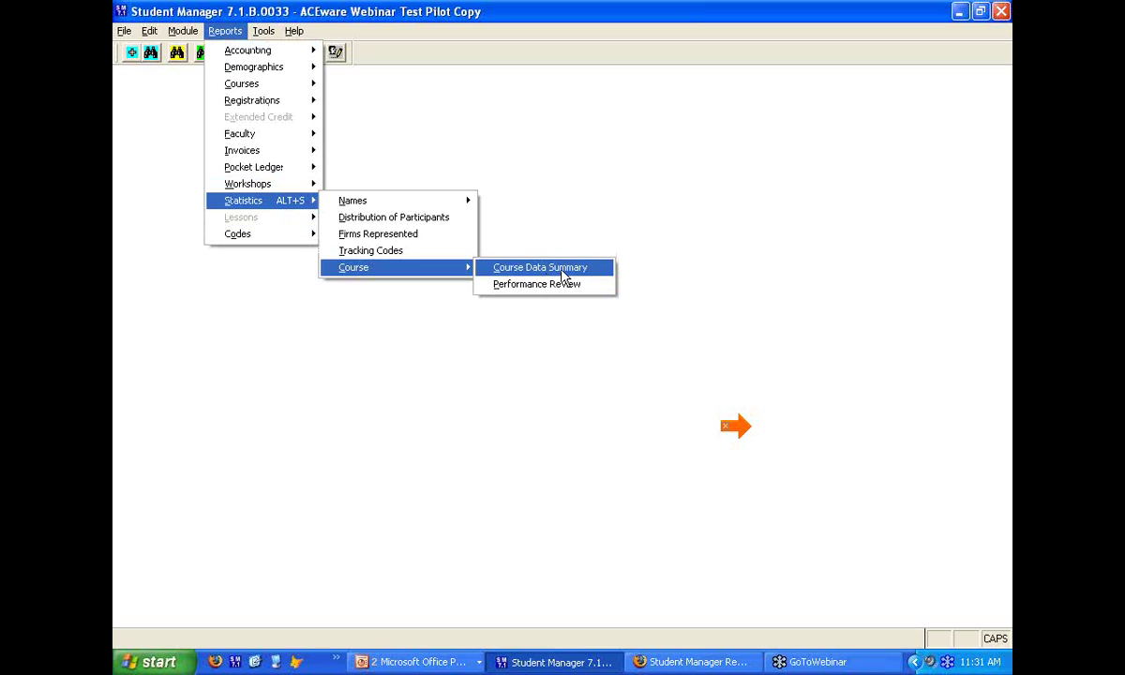
left_click(552, 268)
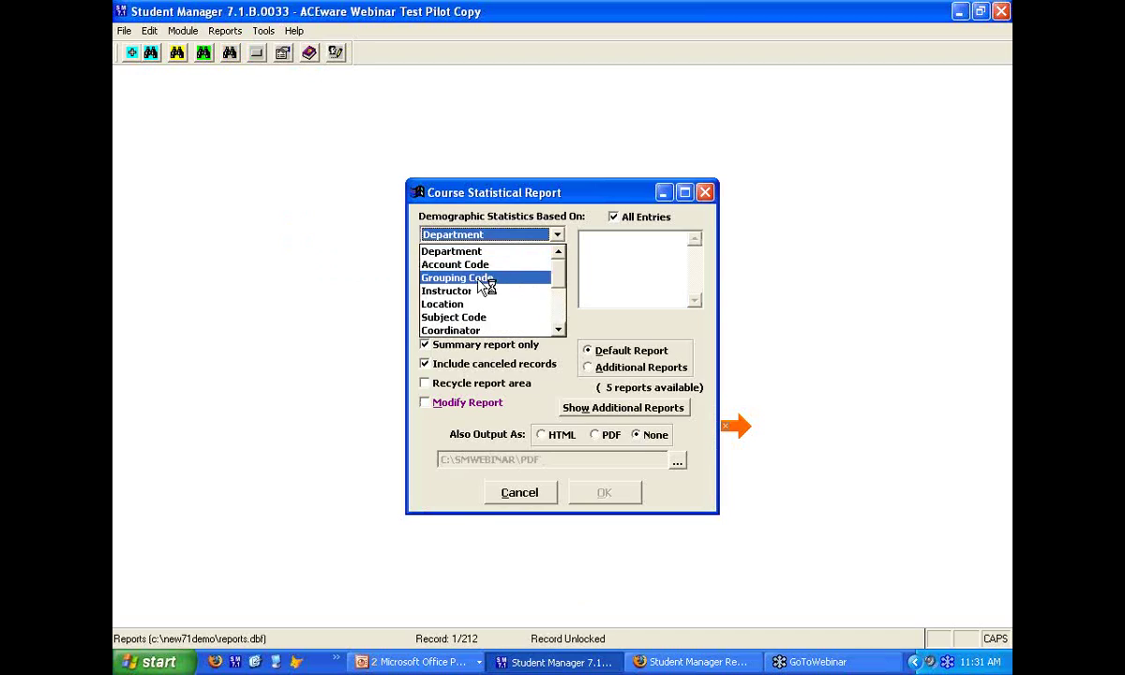
left_click(446, 330)
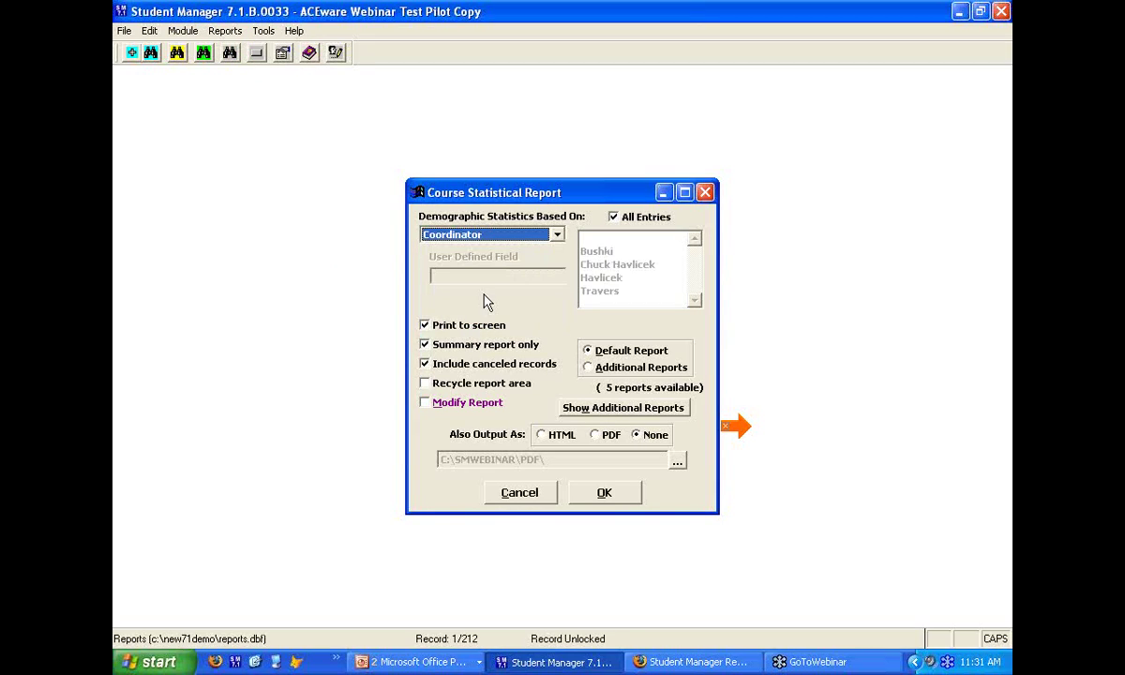
Run the coordinator course report on screen for course numbers beginning with 09, and close the preview without printing
left_click(604, 492)
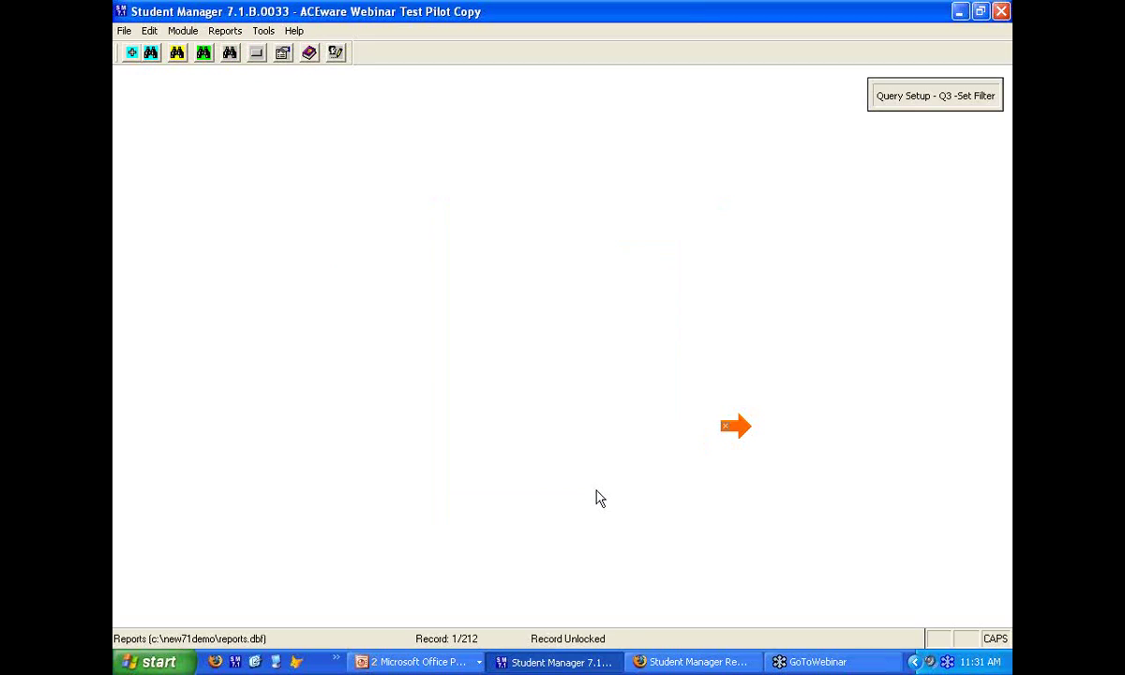
left_click(319, 519)
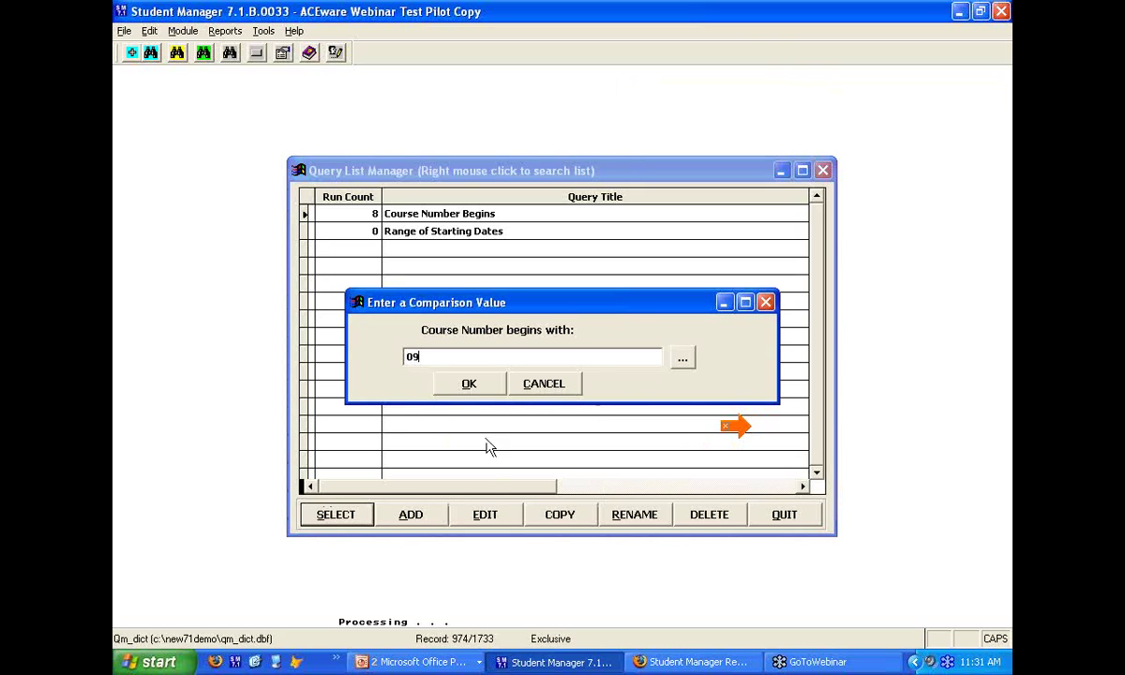
left_click(482, 384)
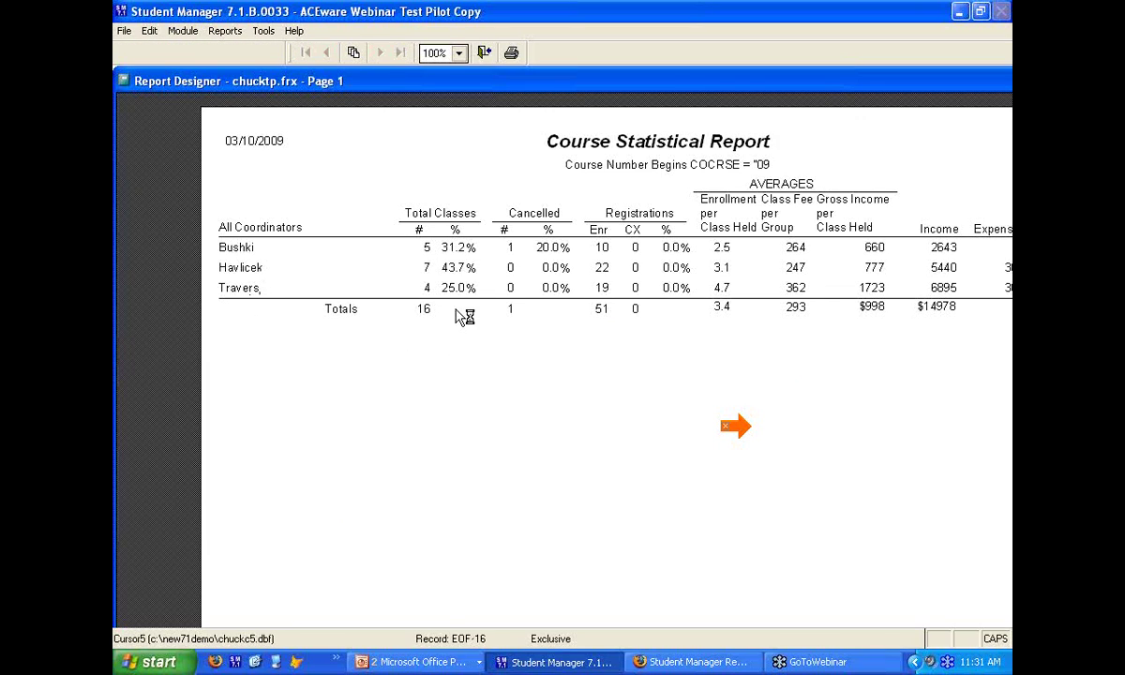
left_click(483, 54)
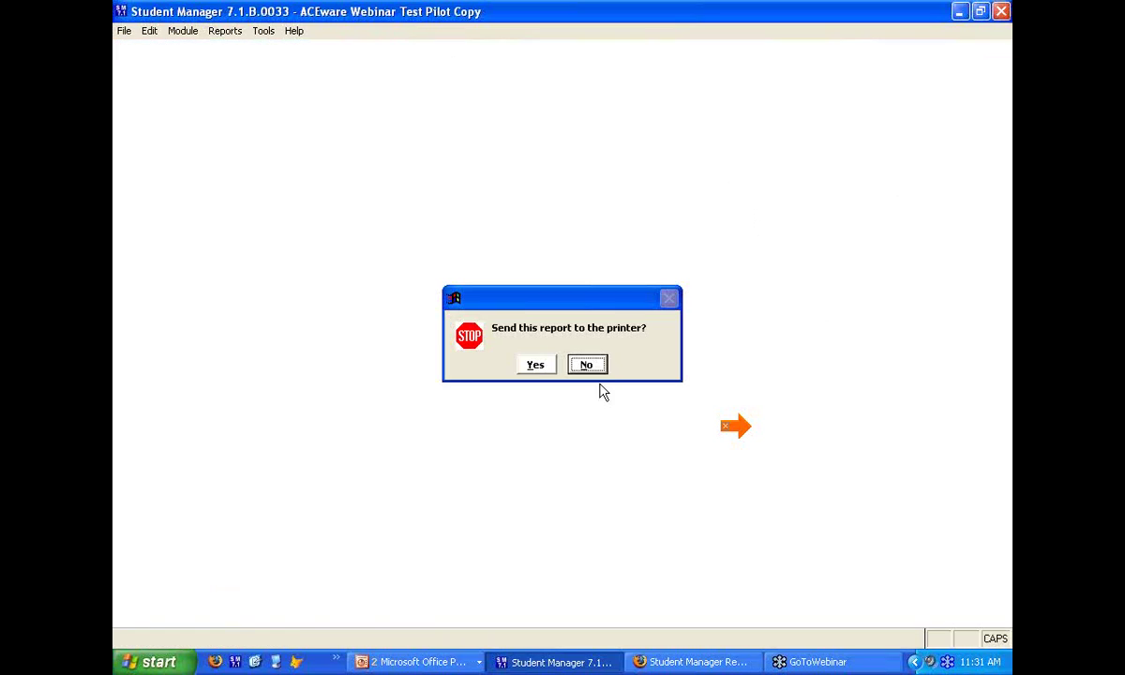
left_click(596, 365)
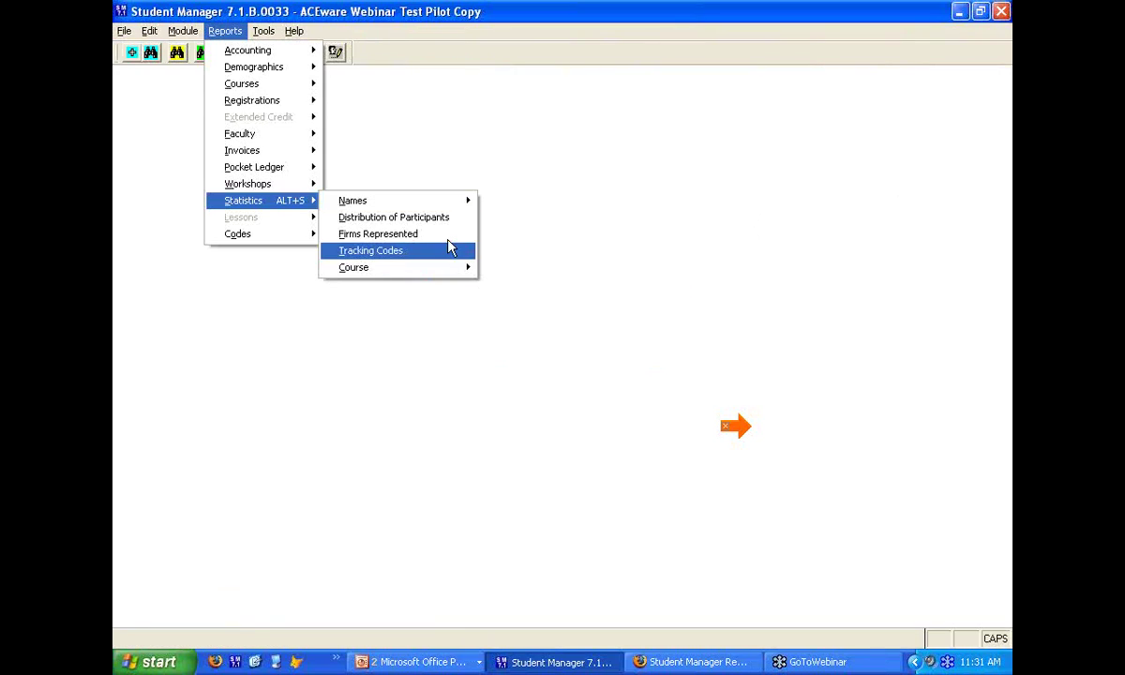
mouse_move(428, 204)
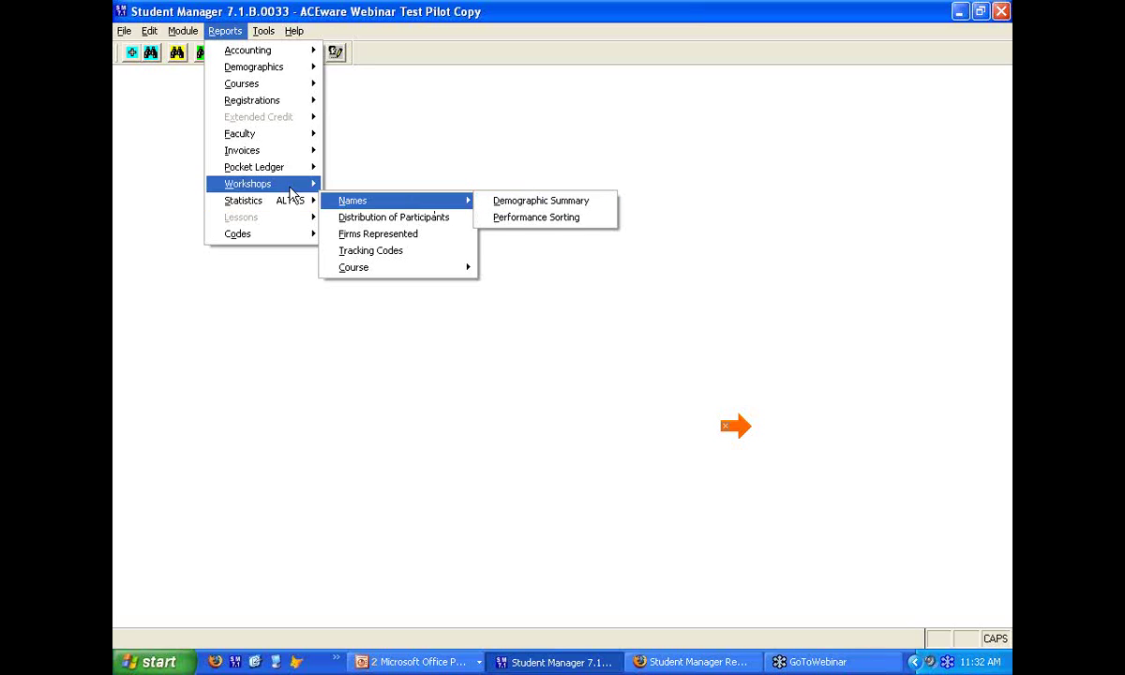
mouse_move(367, 279)
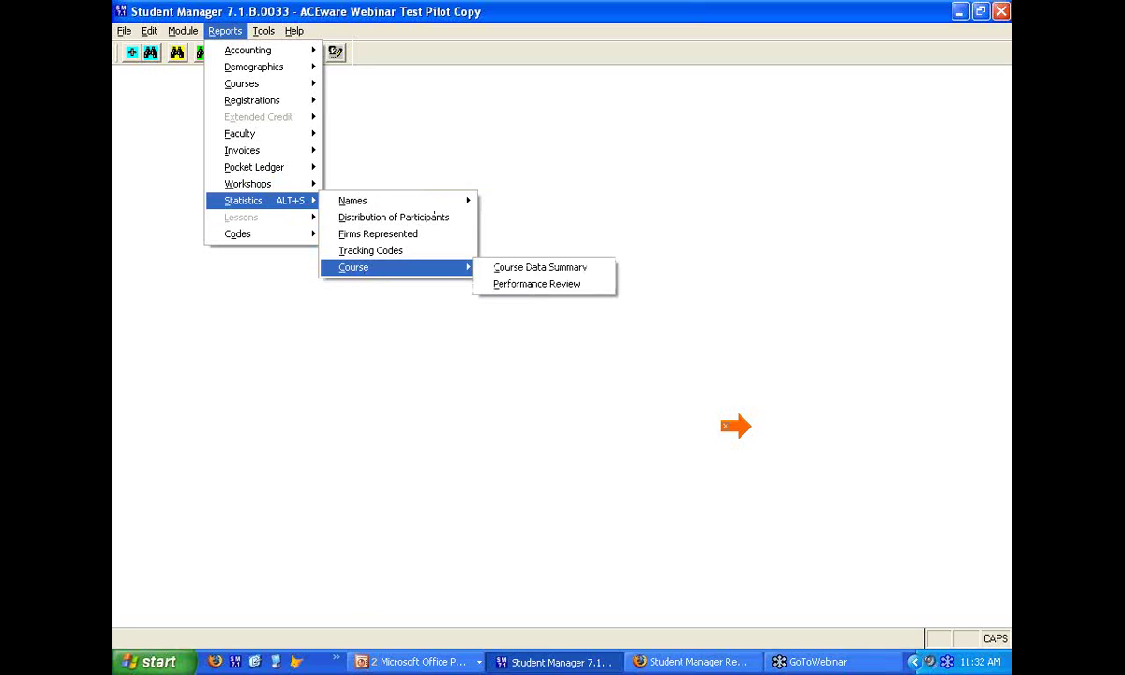
left_click(504, 269)
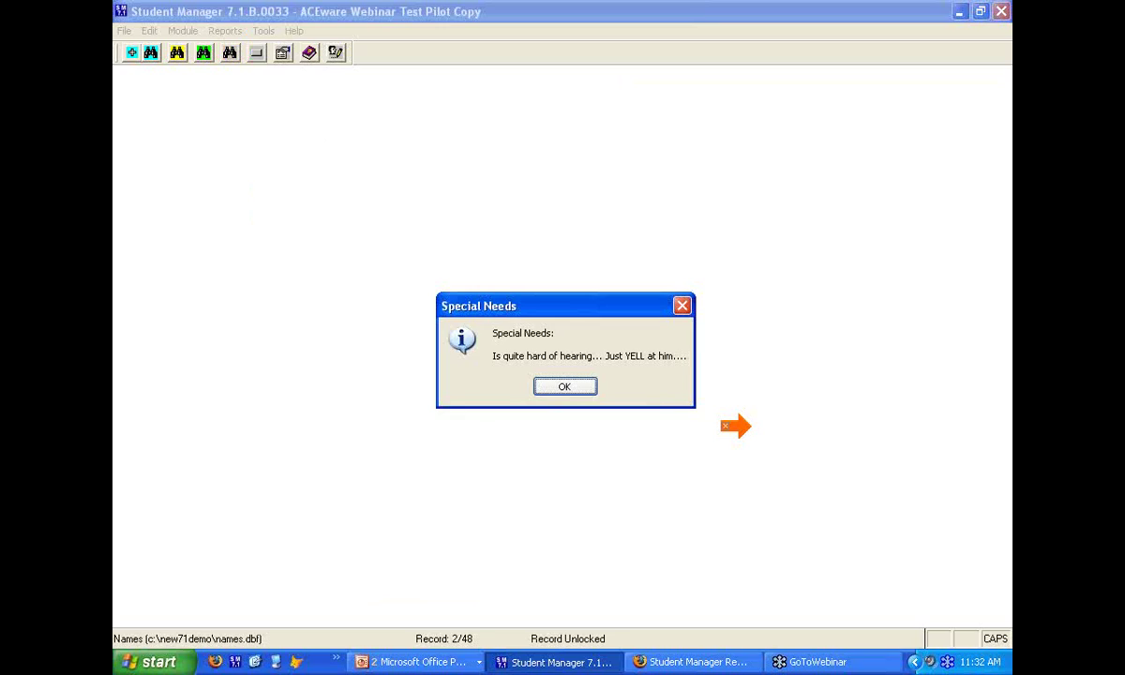
Examine the data fields in a name record, its new-registration course list, the ACEware Systems, Inc. firm record and course record 05FACE010
key("Return")
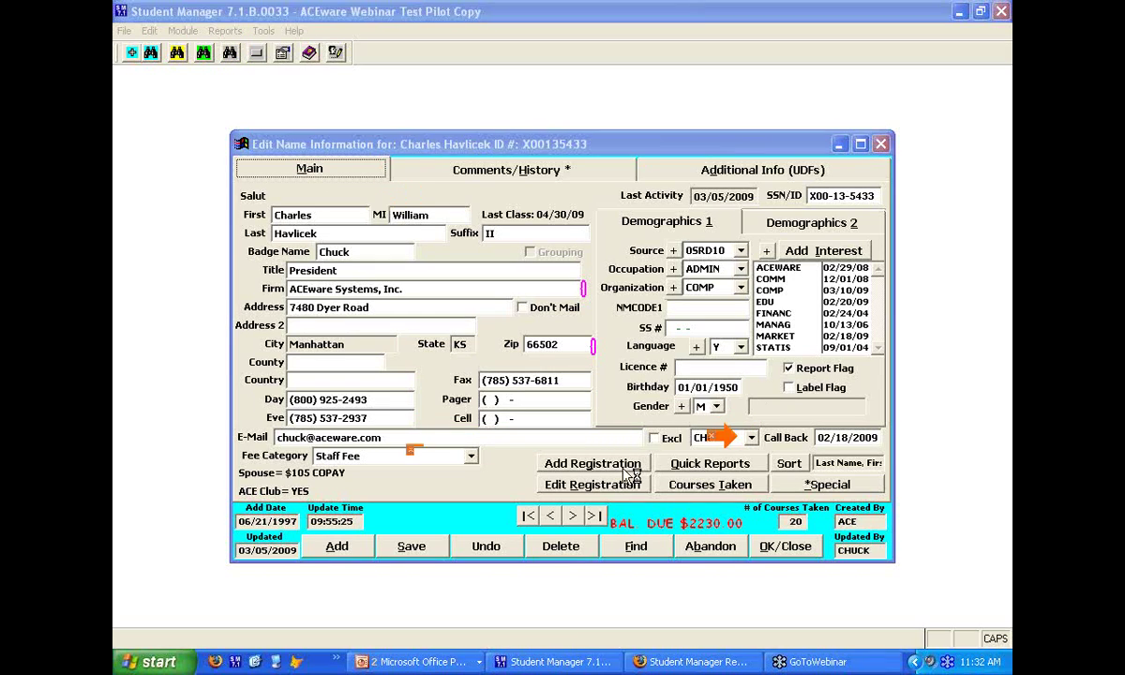
left_click(592, 463)
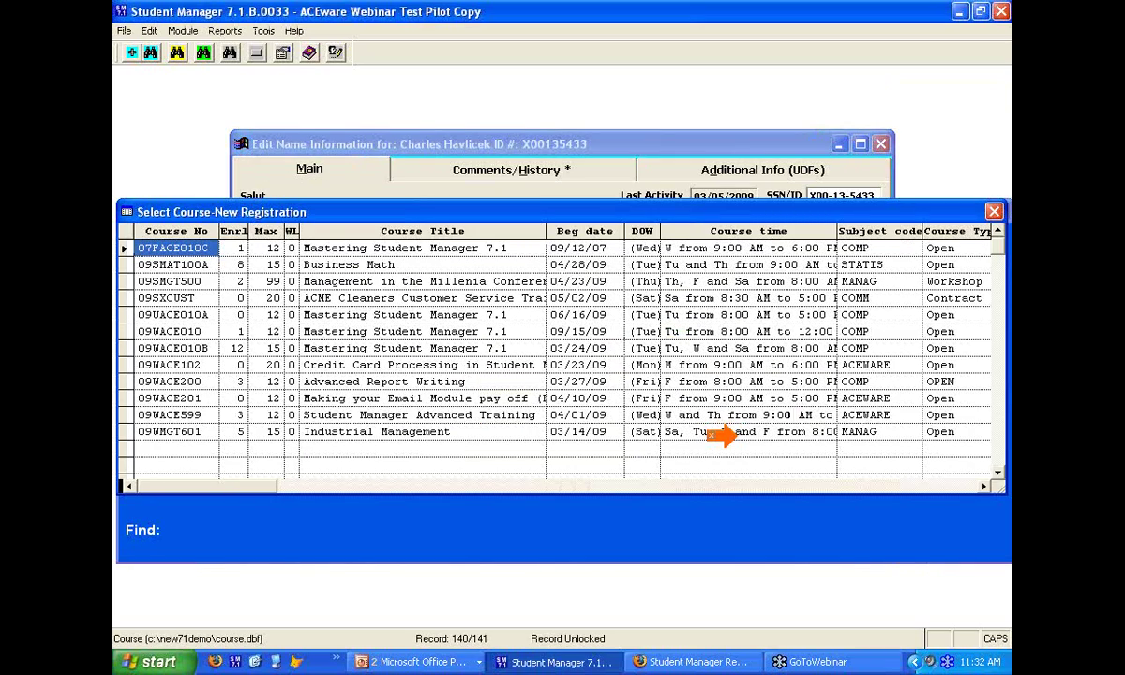
key("Return")
key("Escape")
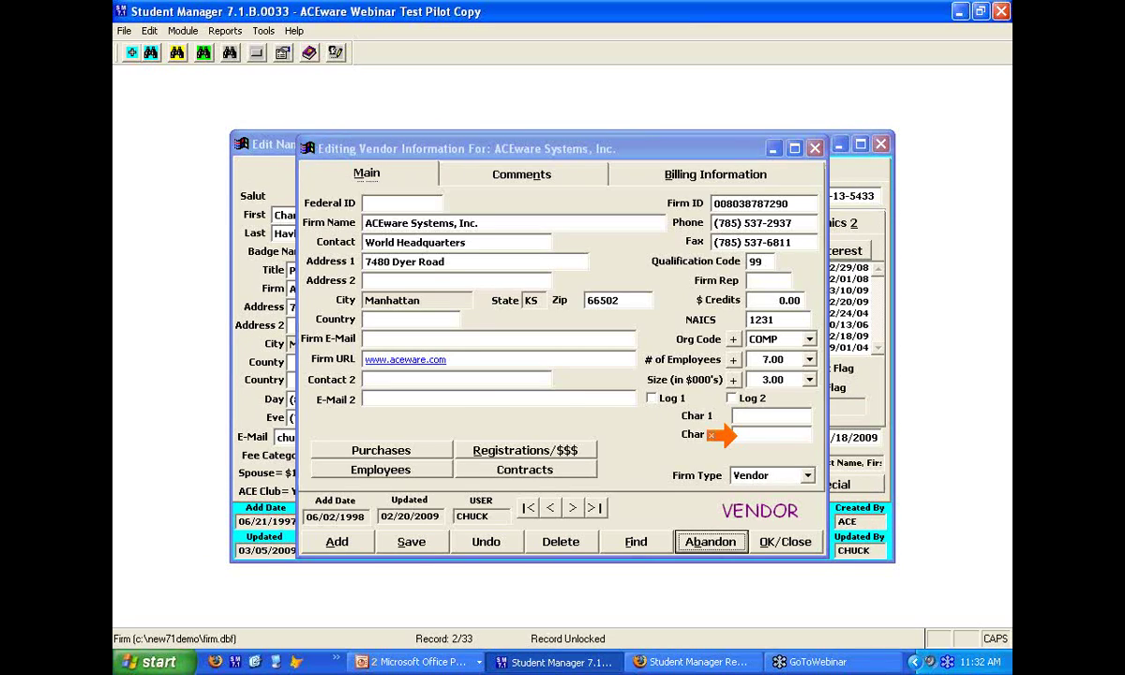
key("Return")
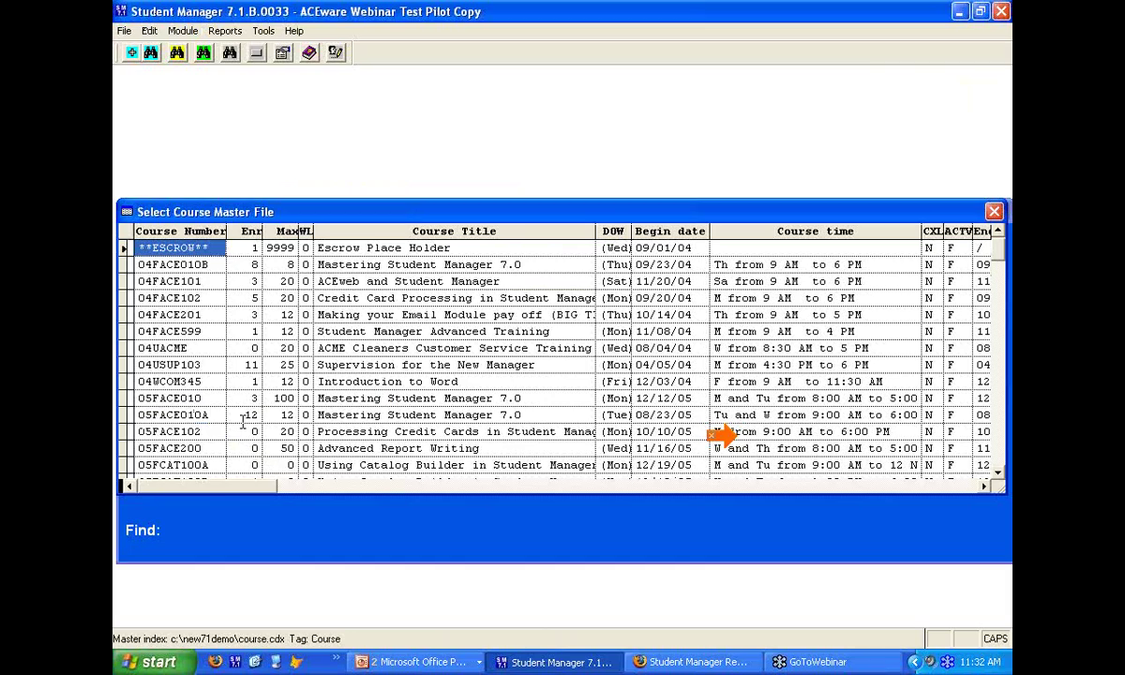
key("Return")
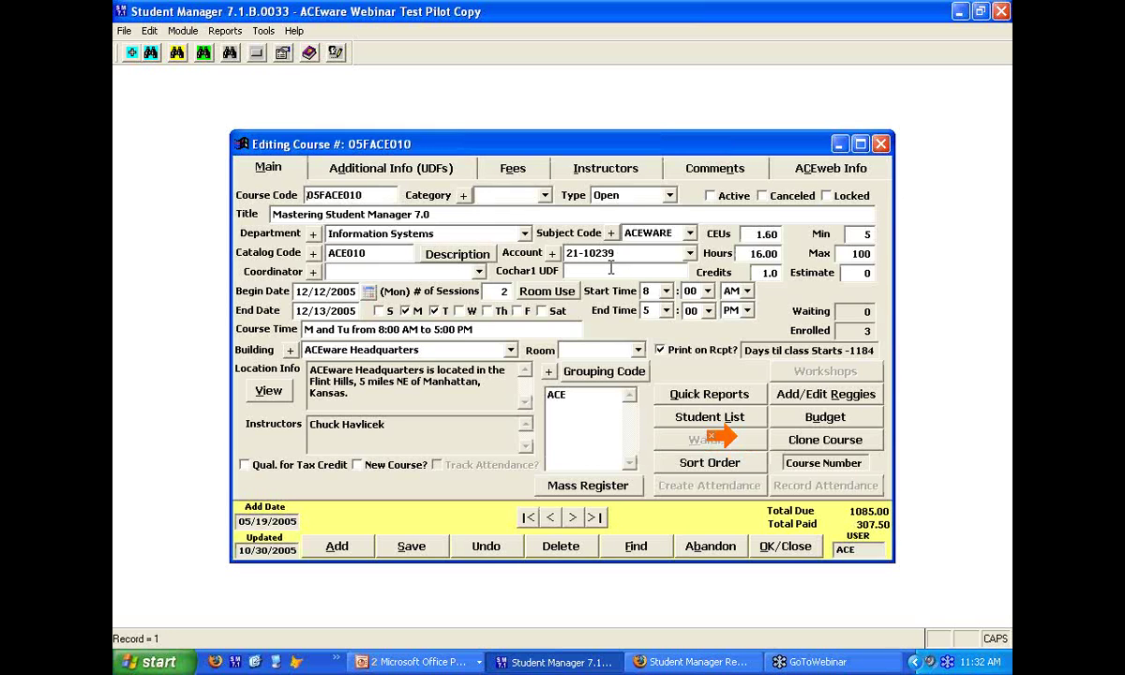
left_click(784, 546)
Open the Demographic Summary statistical report for names and base its statistics on the User Defined Field NAMES.NMNAME1
left_click(225, 30)
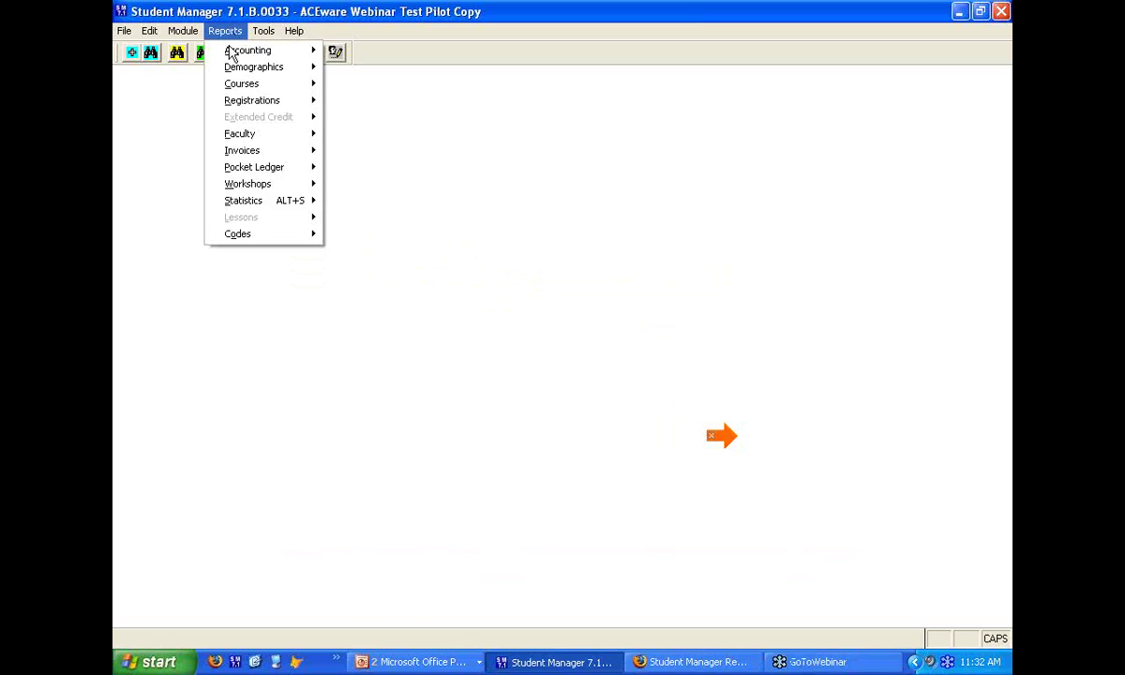
mouse_move(261, 208)
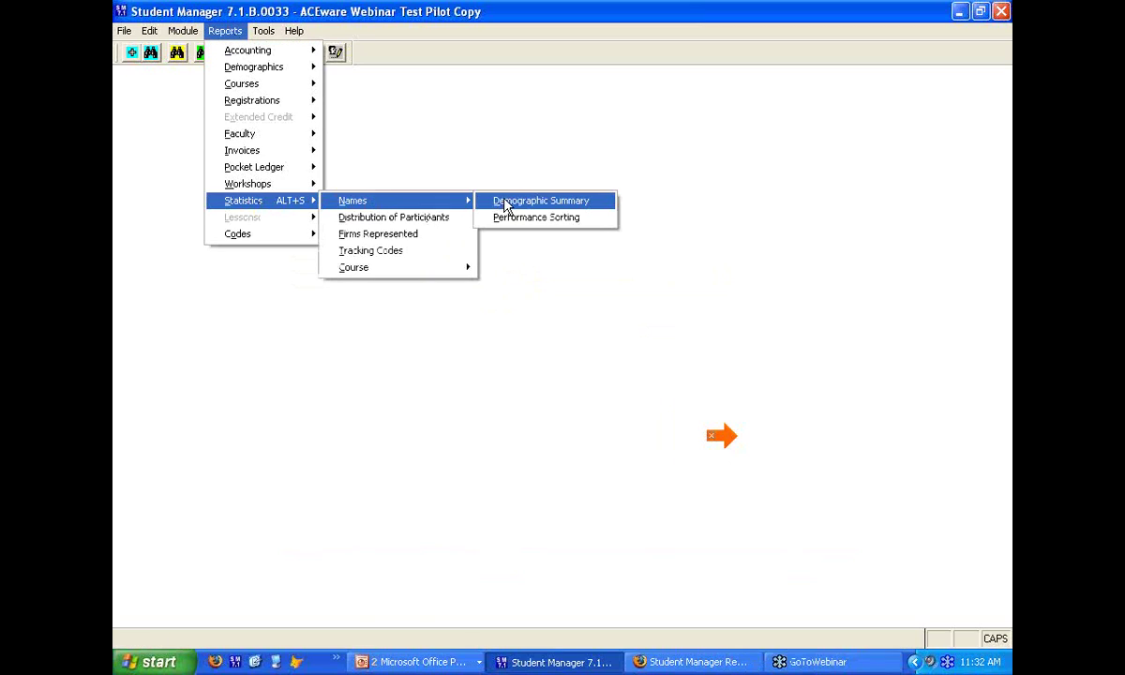
left_click(501, 204)
left_click(556, 234)
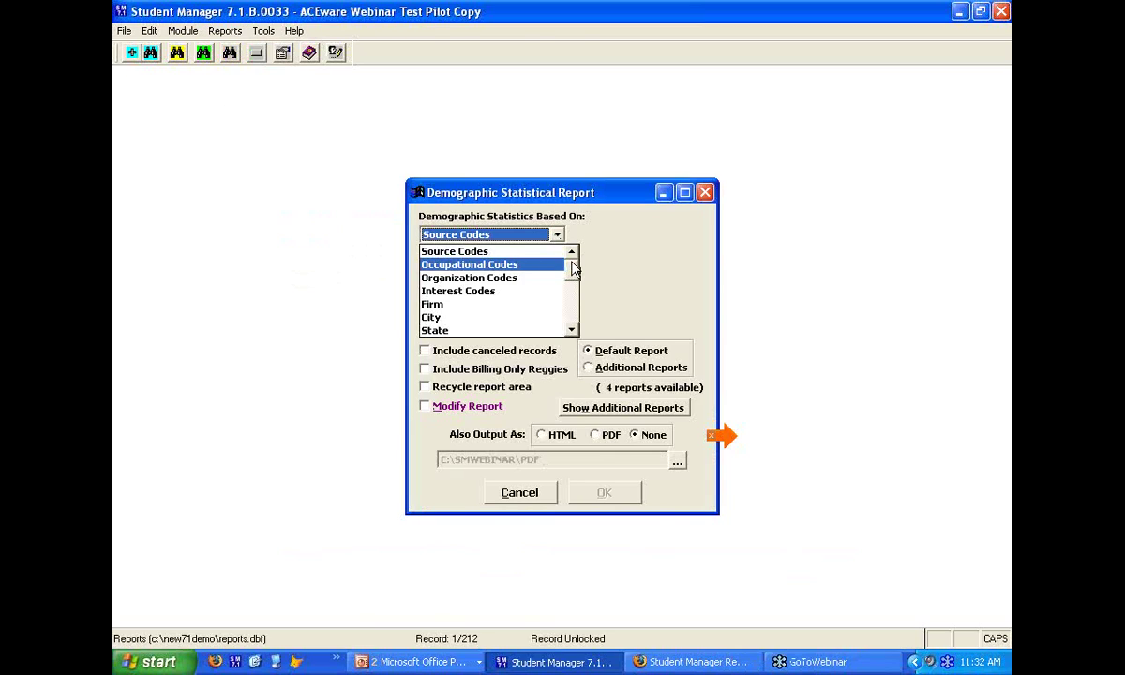
scroll(575, 269, "down", 1)
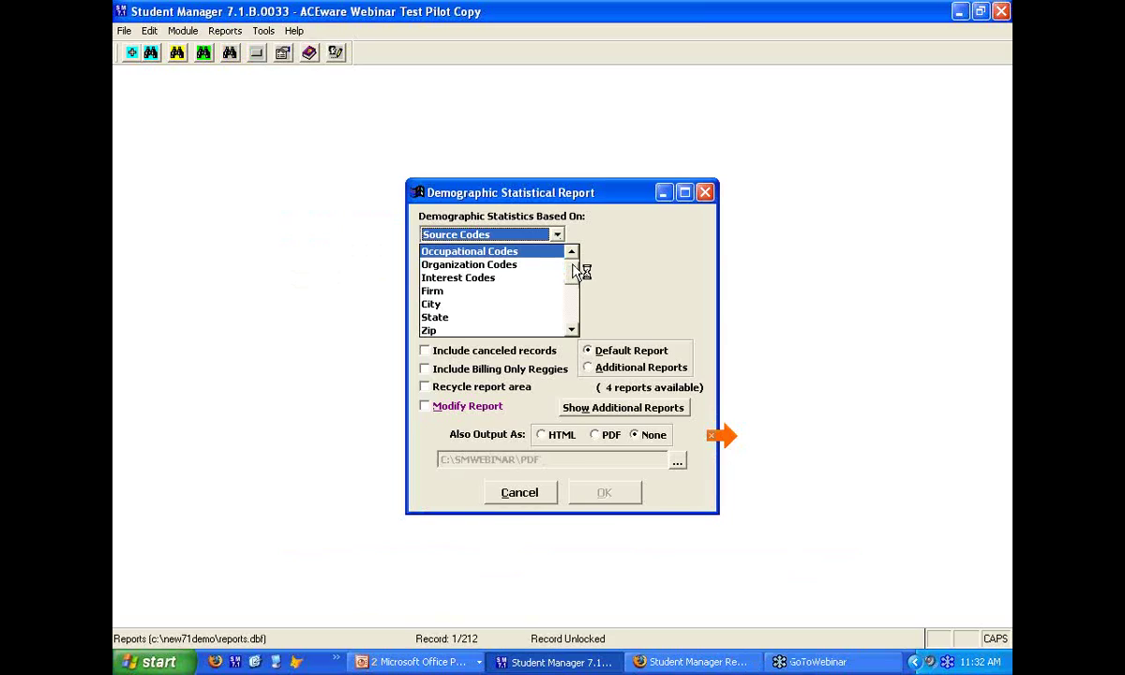
scroll(576, 272, "down", 1)
key("End")
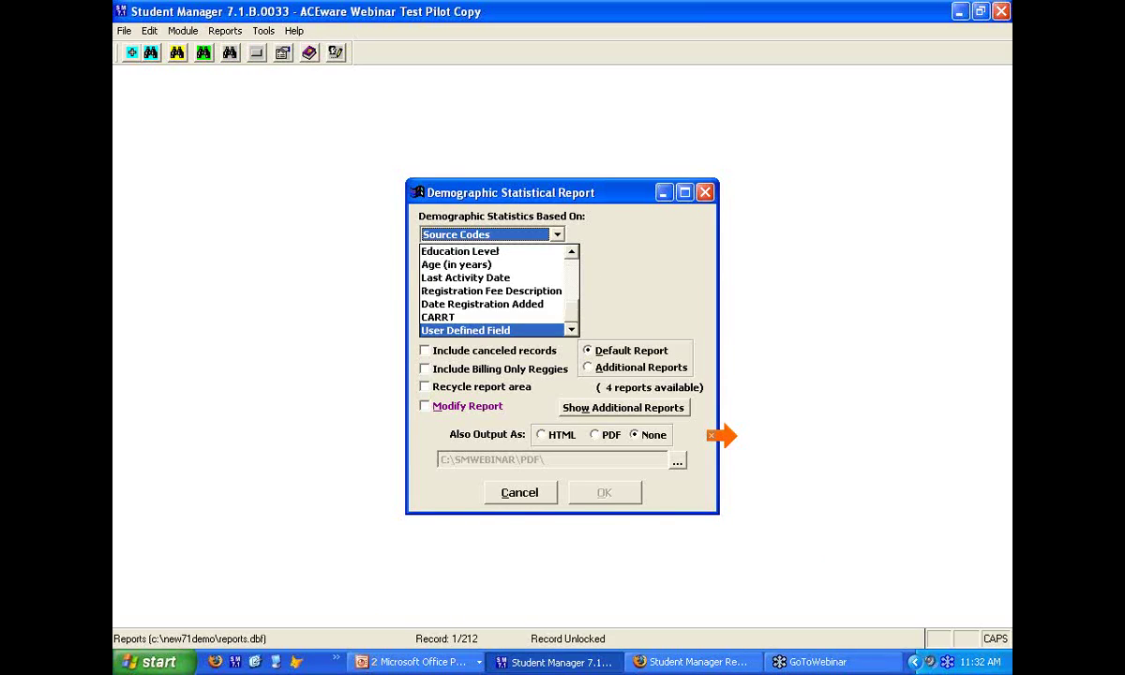
key("Return")
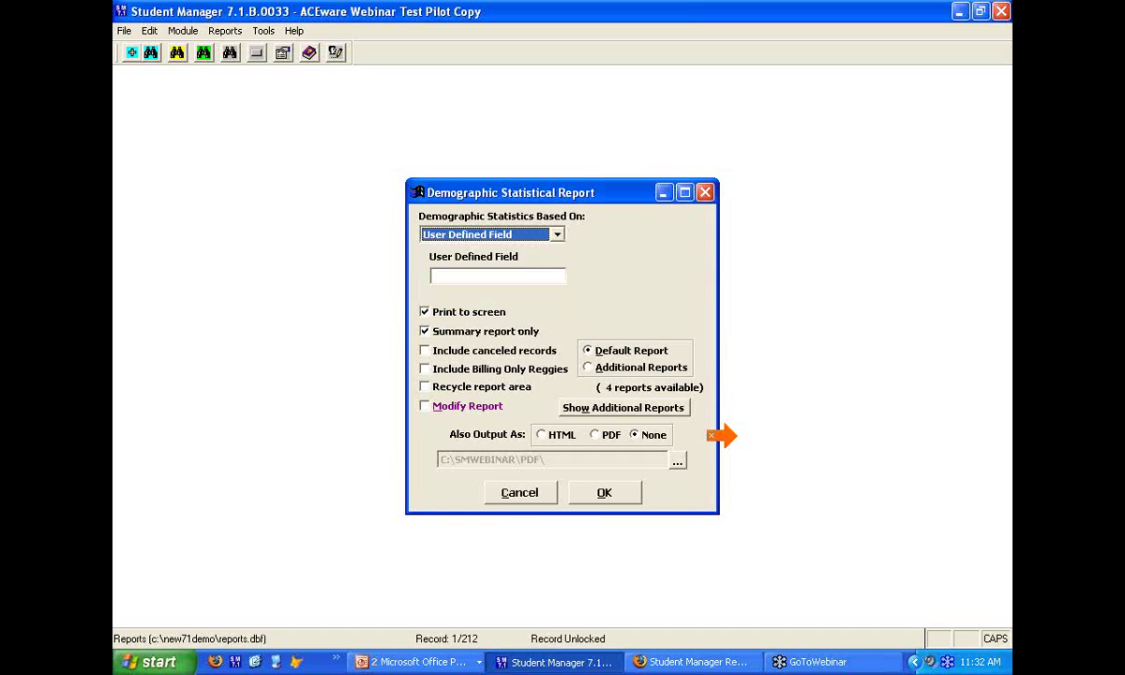
key("Tab")
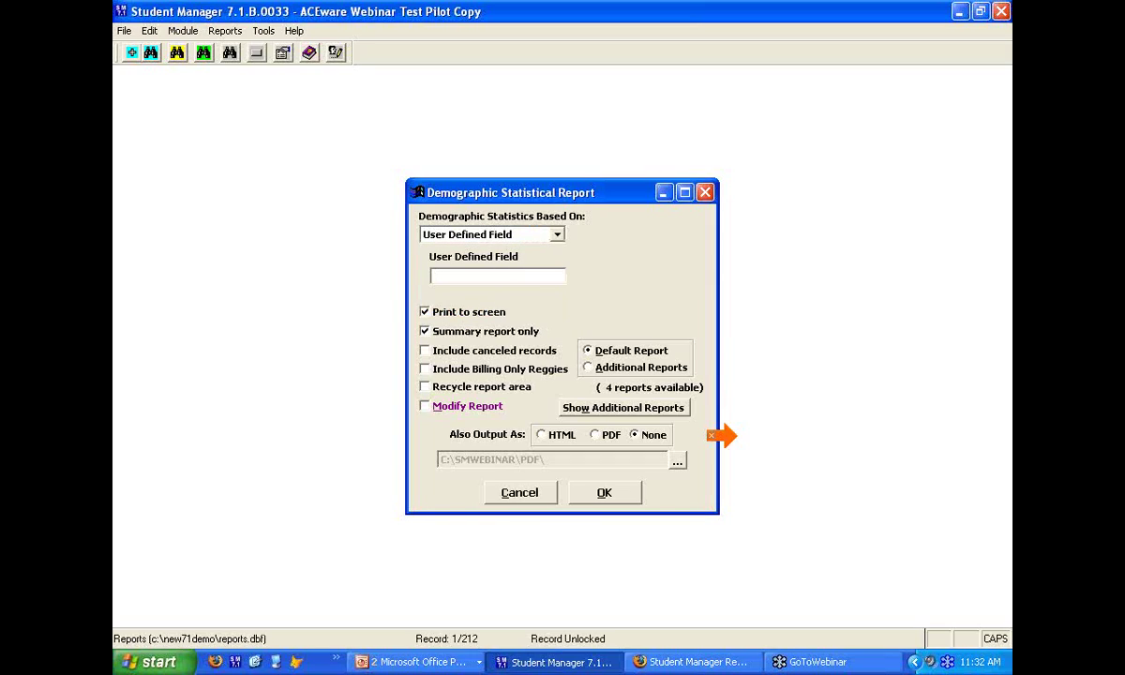
type("NAMES.NMNAME1")
Run the demographic report on screen with the Course Number Begins query set to 09, and look through the first-name breakdown
left_click(599, 492)
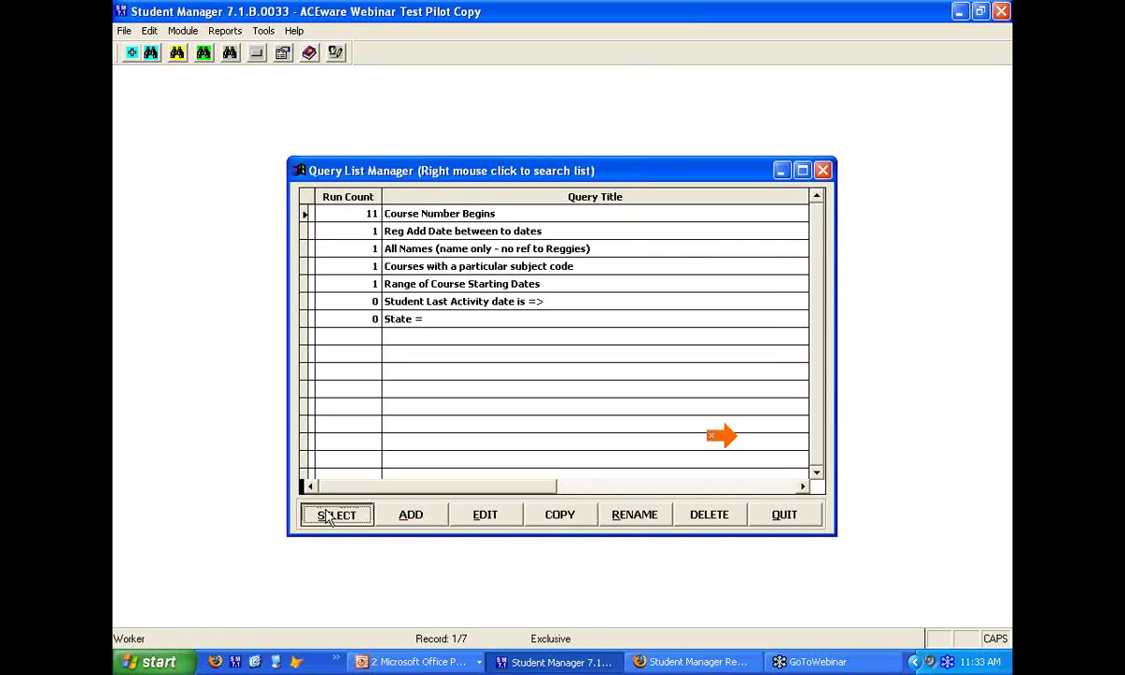
left_click(328, 517)
type("09")
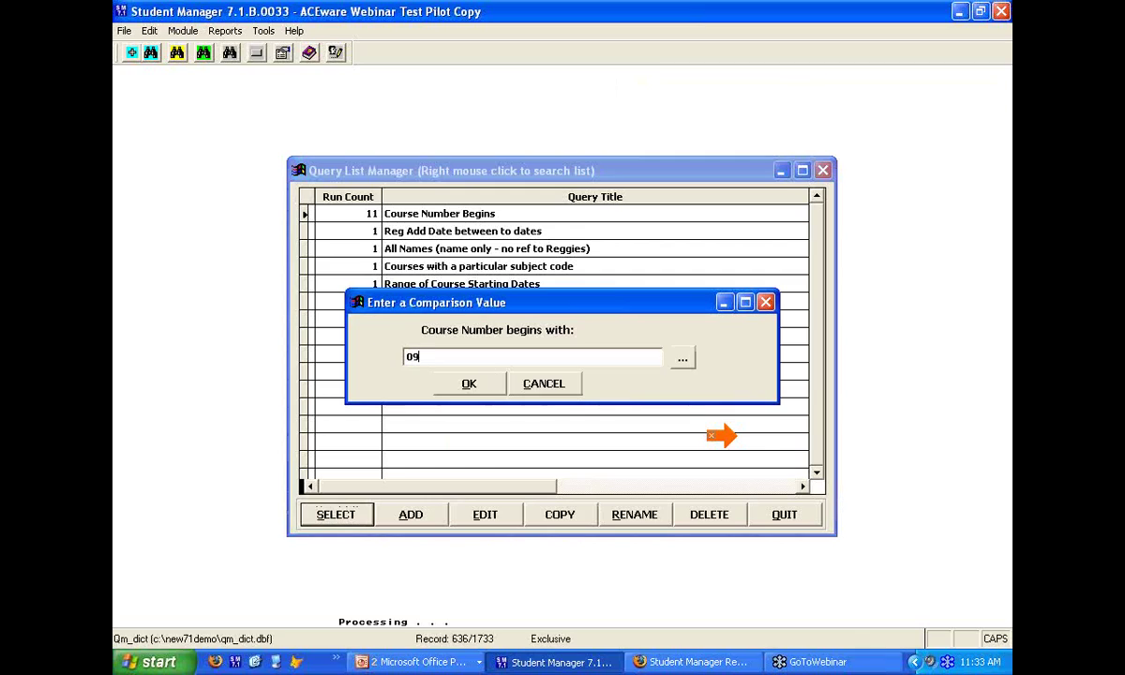
left_click(492, 385)
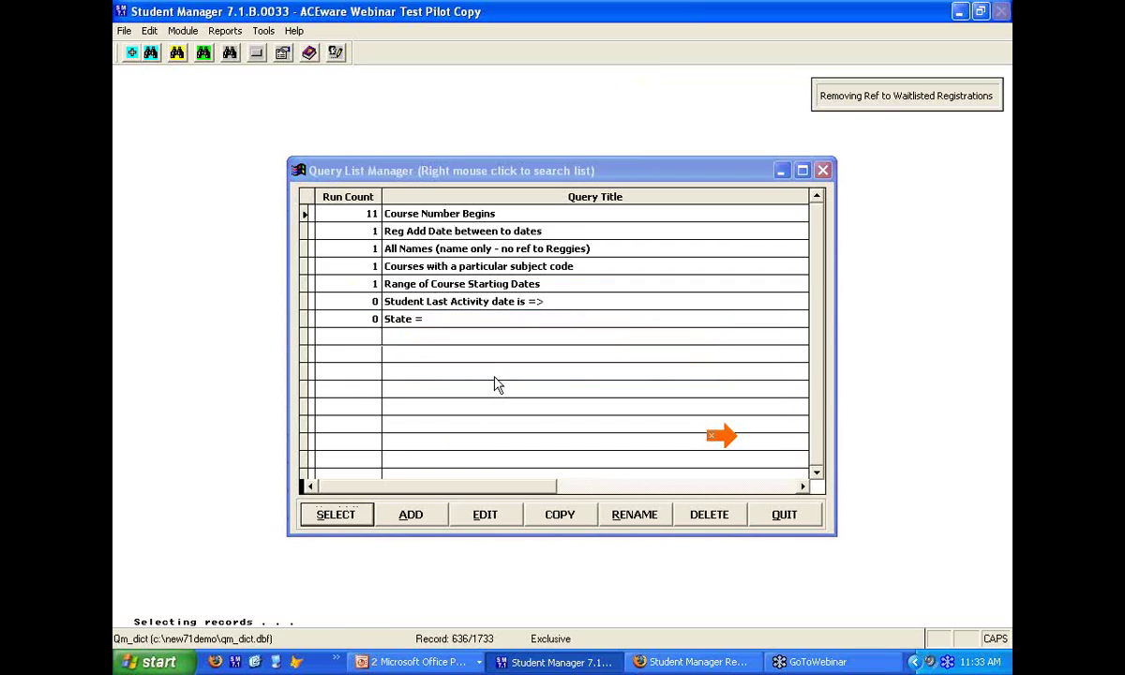
left_click(494, 400)
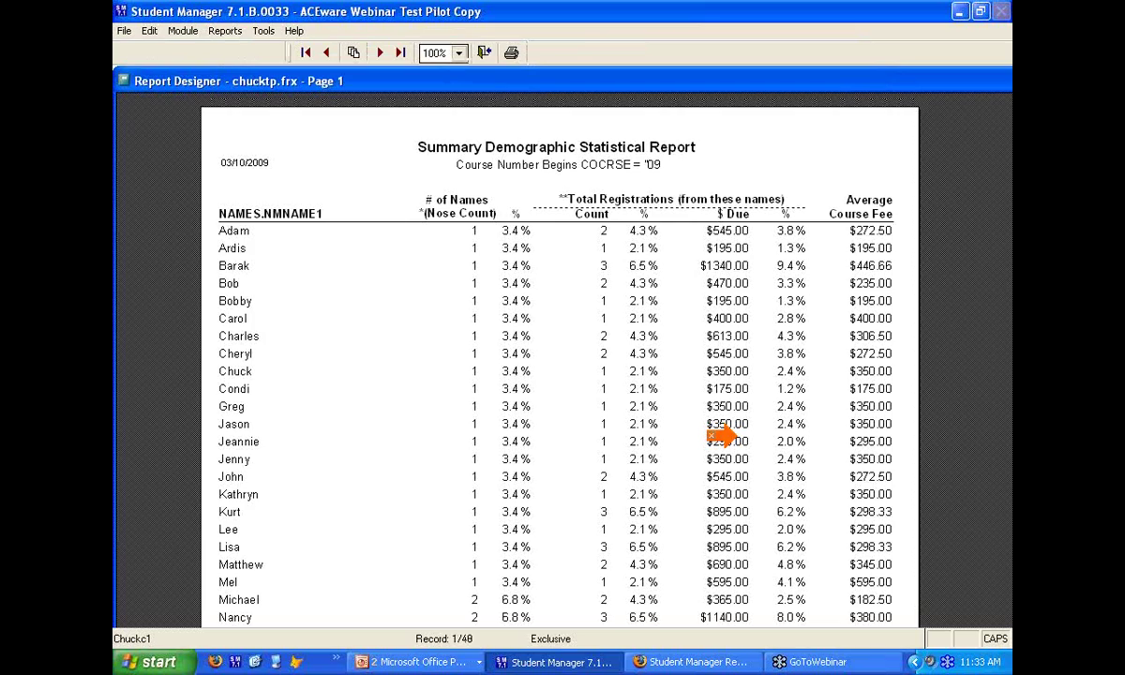
scroll(251, 275, "down", 2)
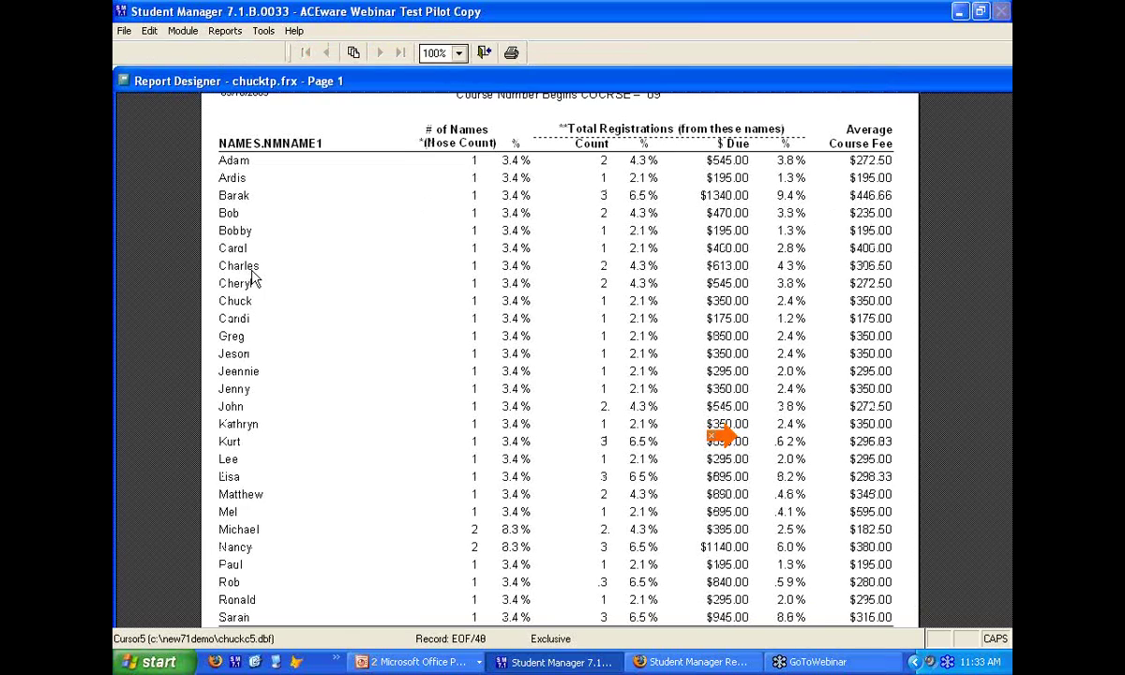
scroll(251, 275, "up", 3)
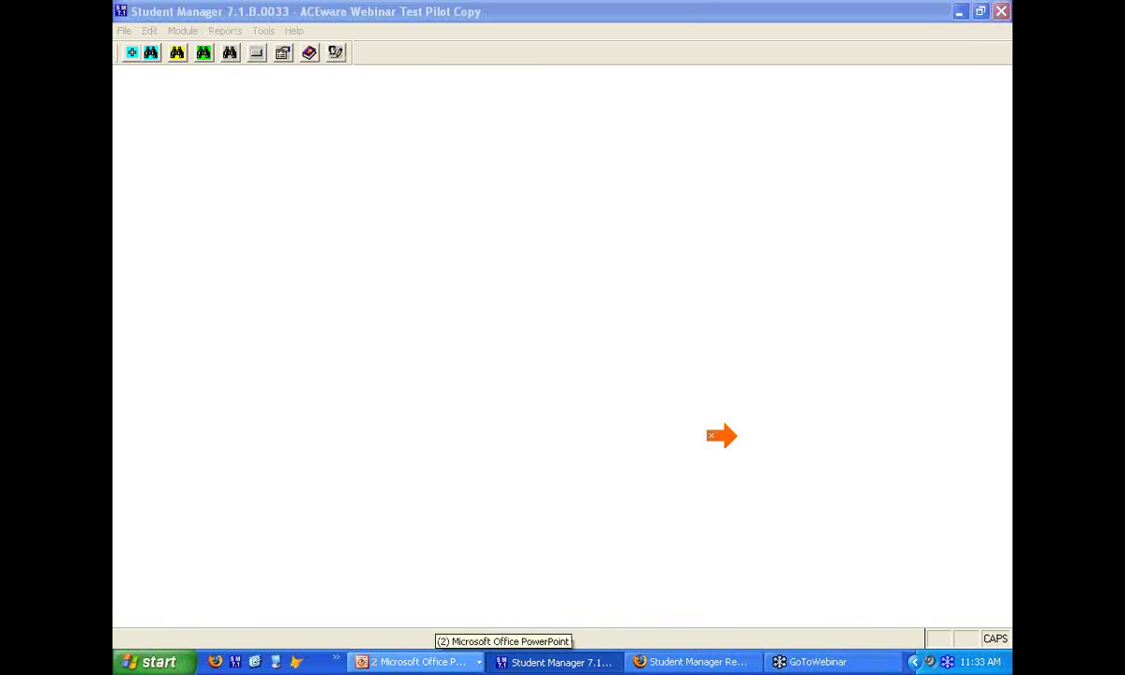
Switch to the PowerPoint slide show, bring up the regional meetings reminder on the closing slide, and return to Student Manager
left_click(450, 666)
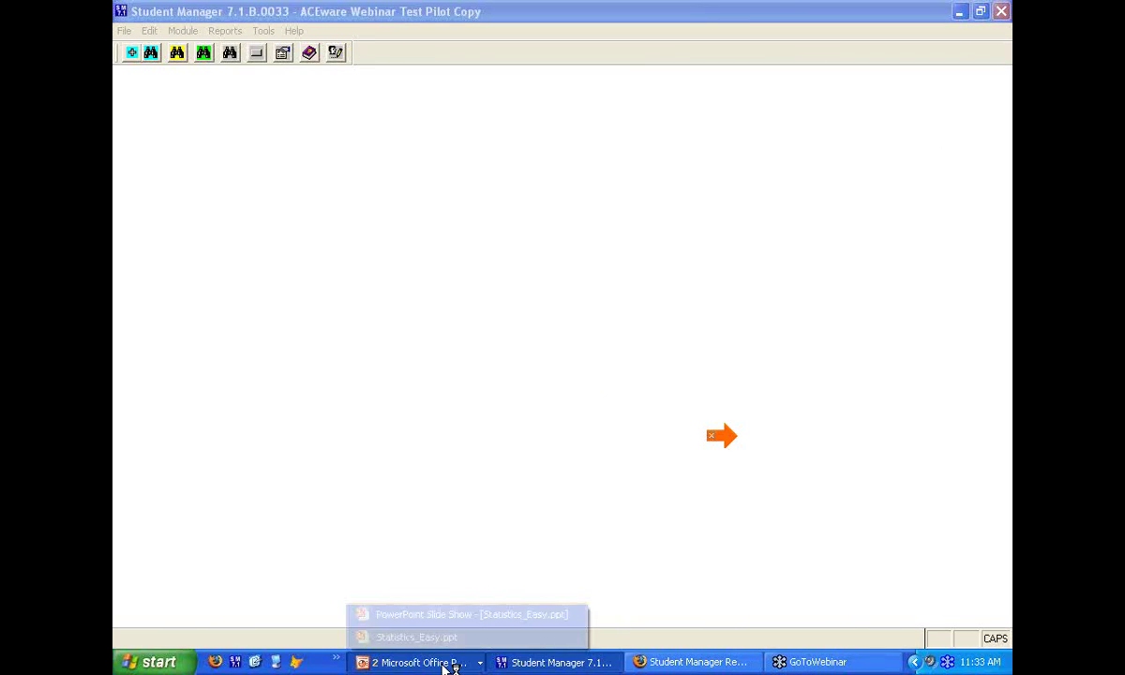
left_click(487, 614)
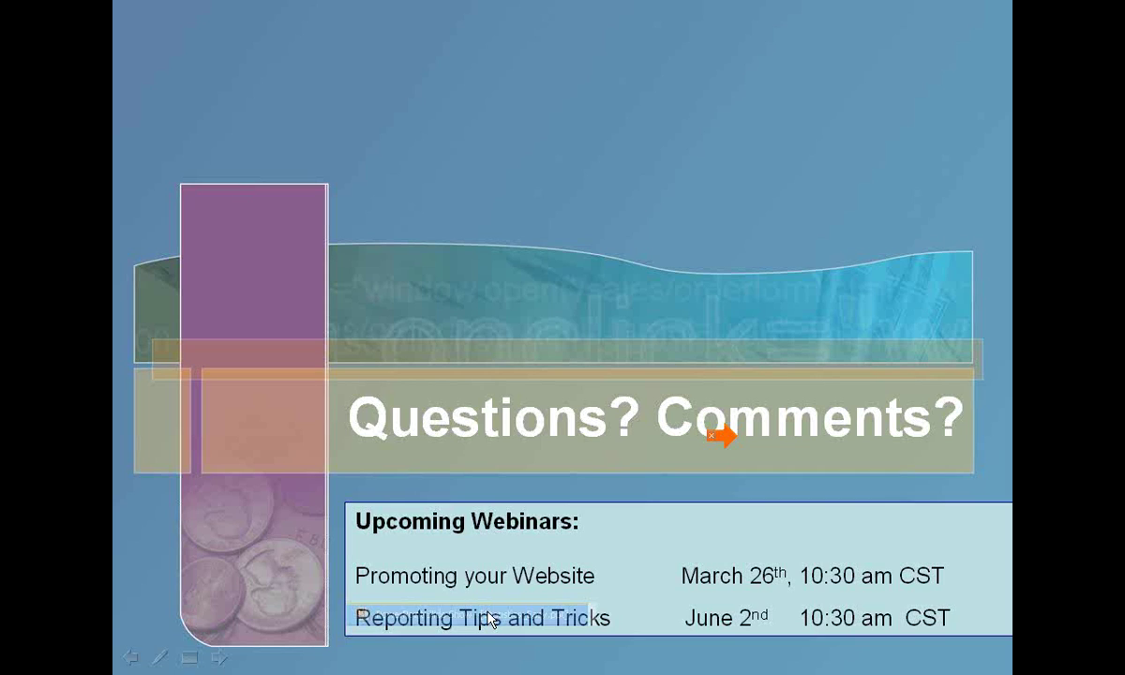
left_click(673, 310)
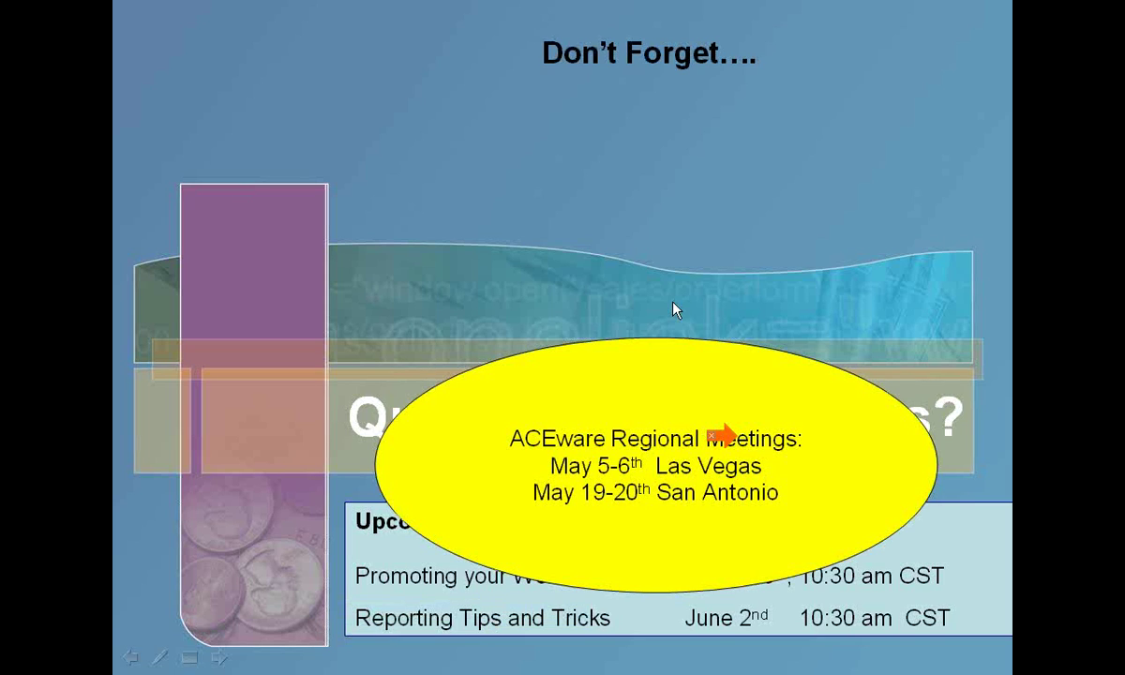
key("alt+Tab")
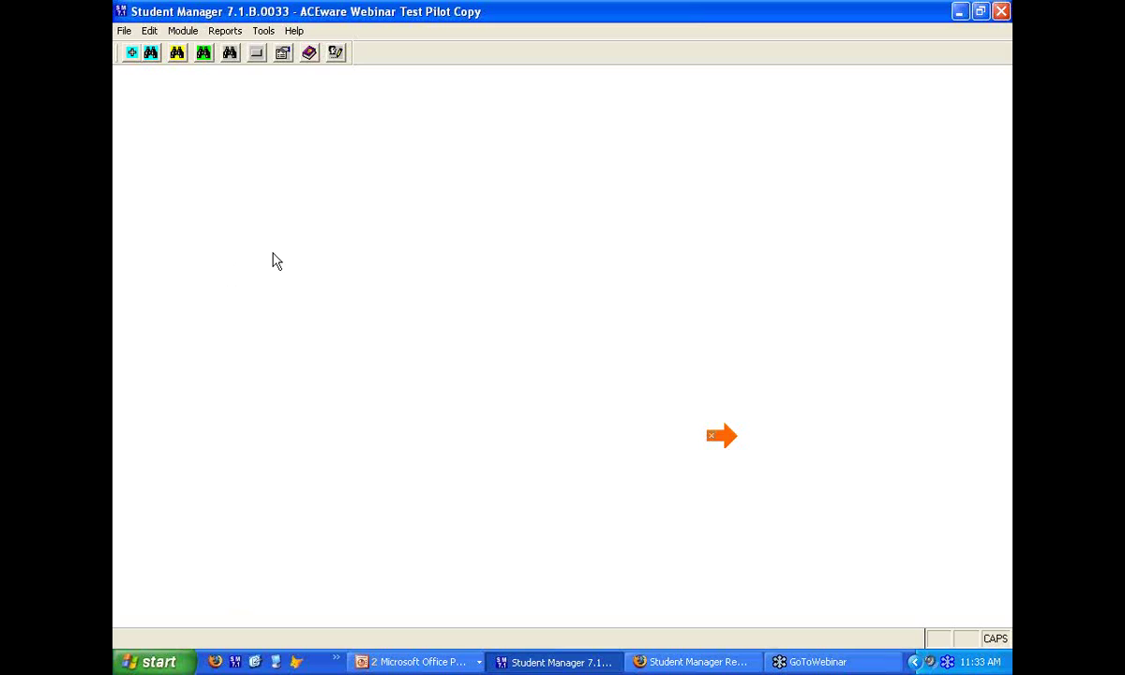
left_click(229, 34)
mouse_move(233, 55)
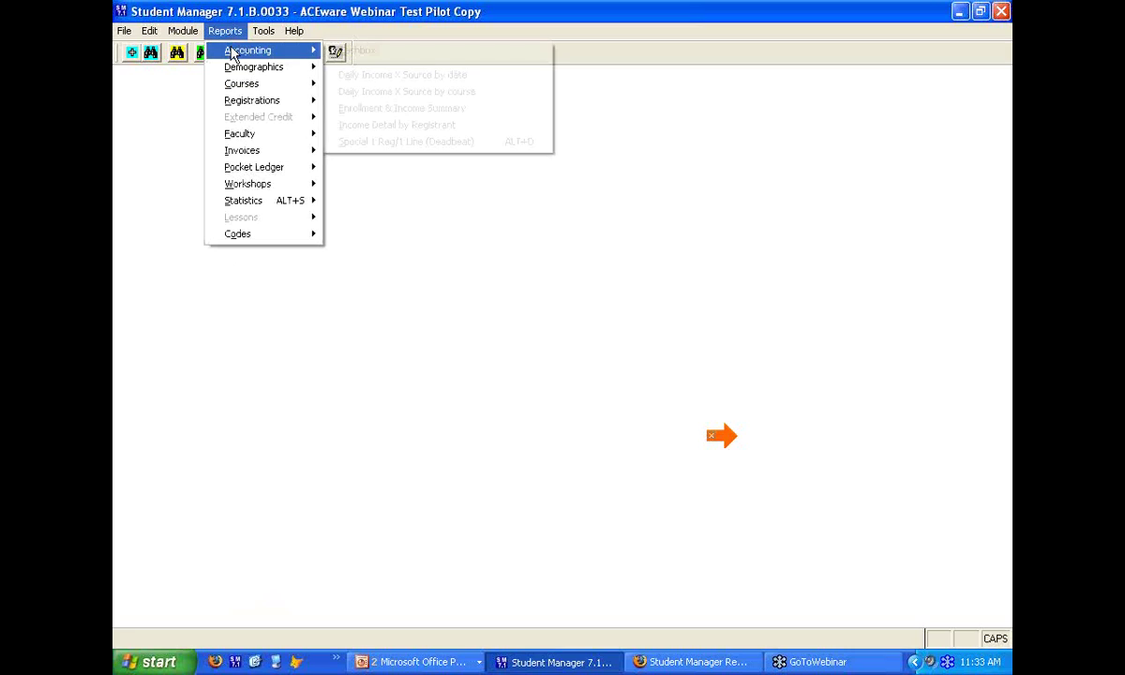
left_click(517, 148)
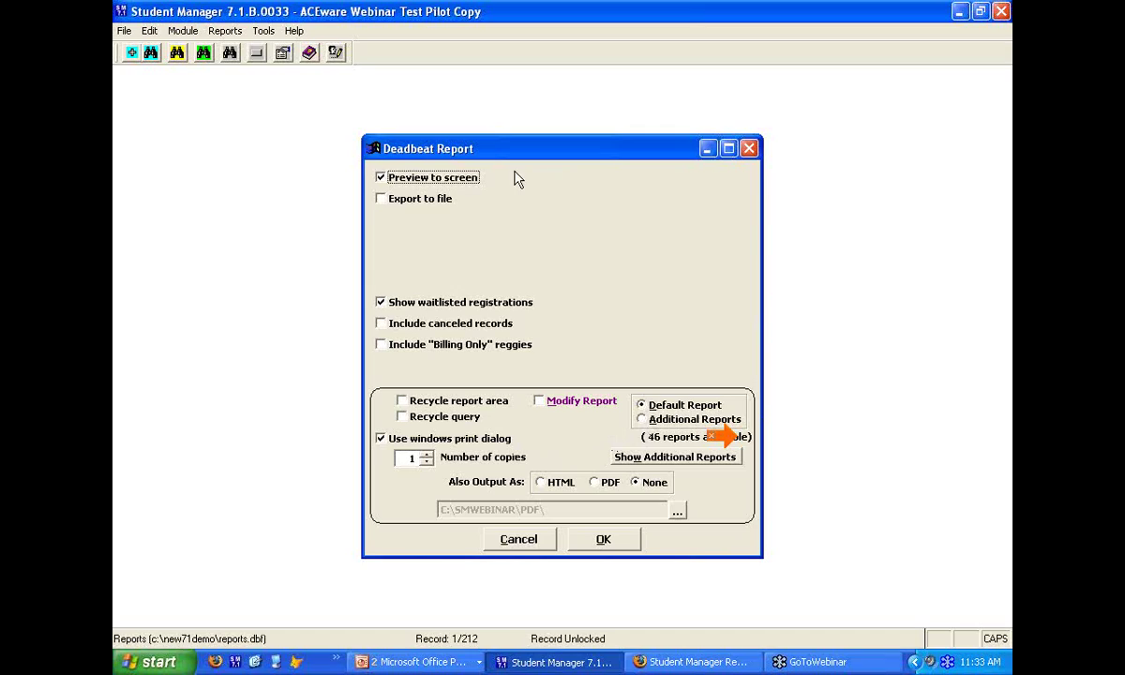
left_click(534, 552)
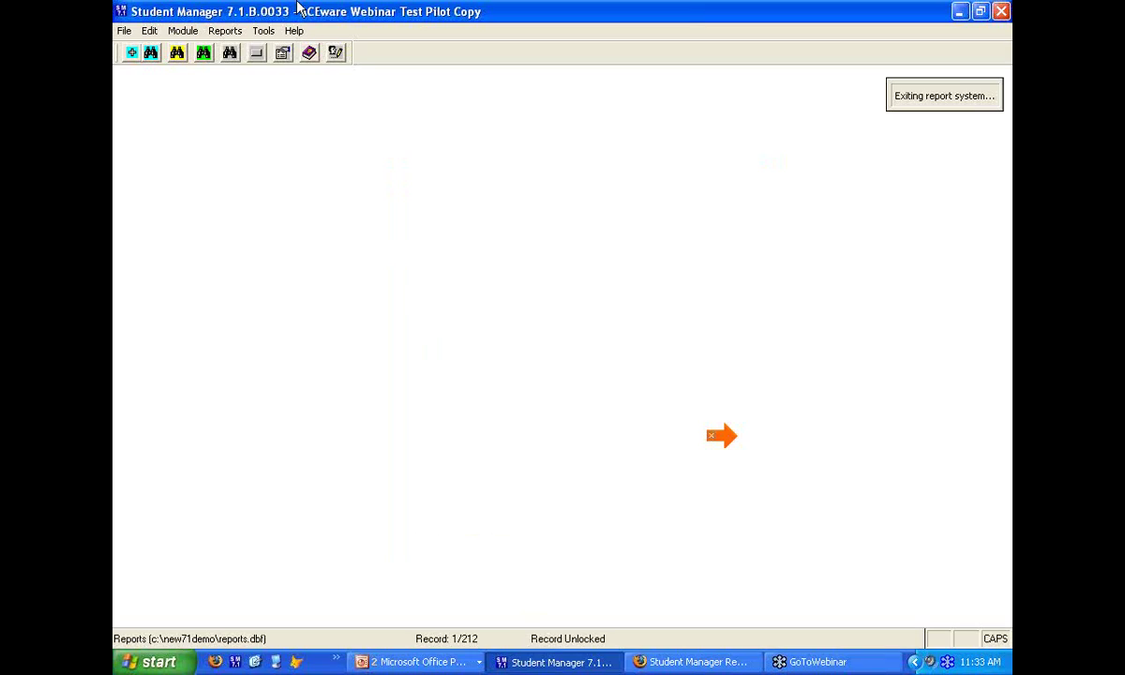
Open the Special 1 Reg/1 Line (Deadbeat) accounting report options
left_click(227, 31)
mouse_move(314, 50)
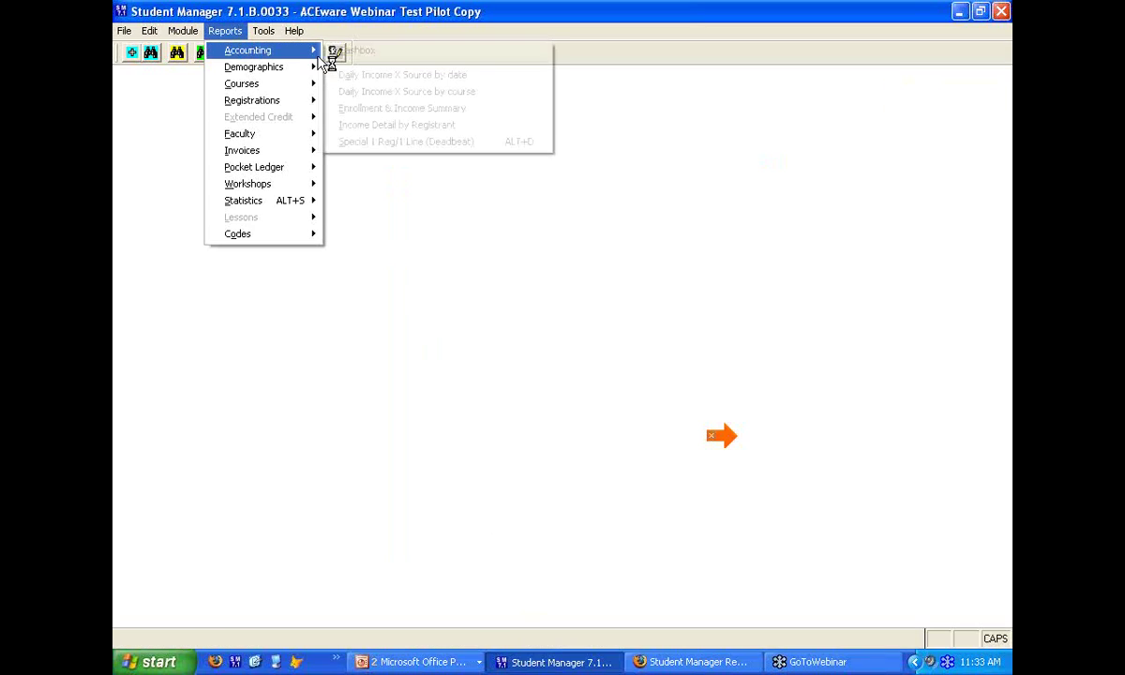
left_click(432, 143)
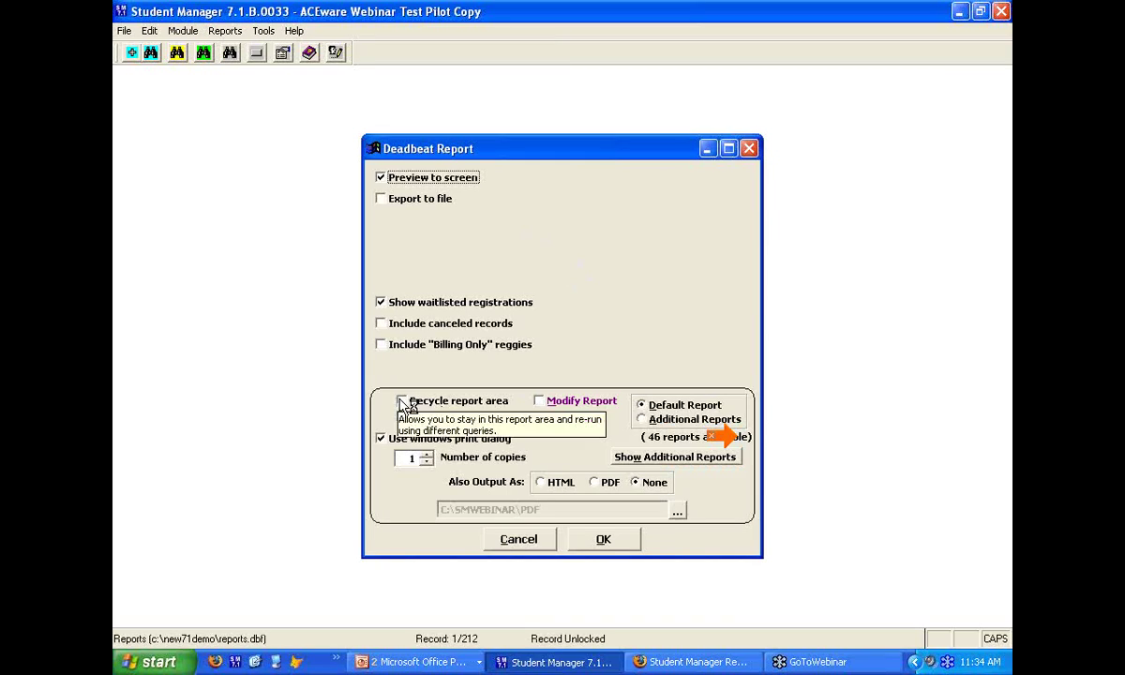
Run the Deadbeat report with Recycle report area on, using the Course Number Begins With query and automatic DUE and PAID amounts, without printing
left_click(433, 400)
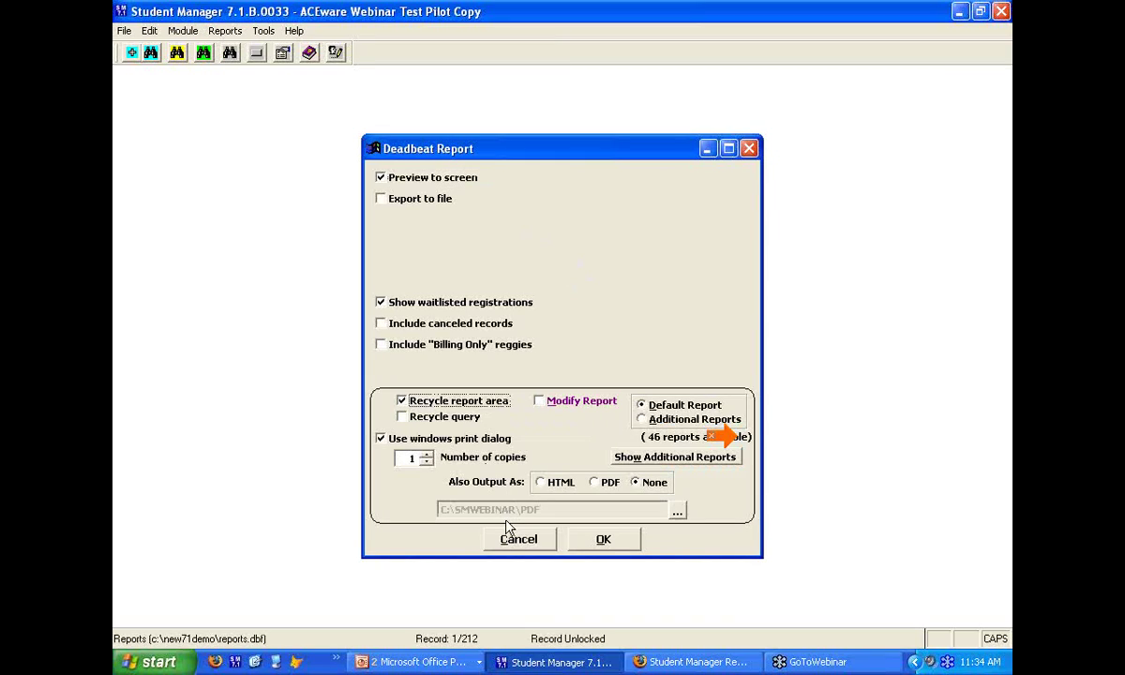
left_click(603, 539)
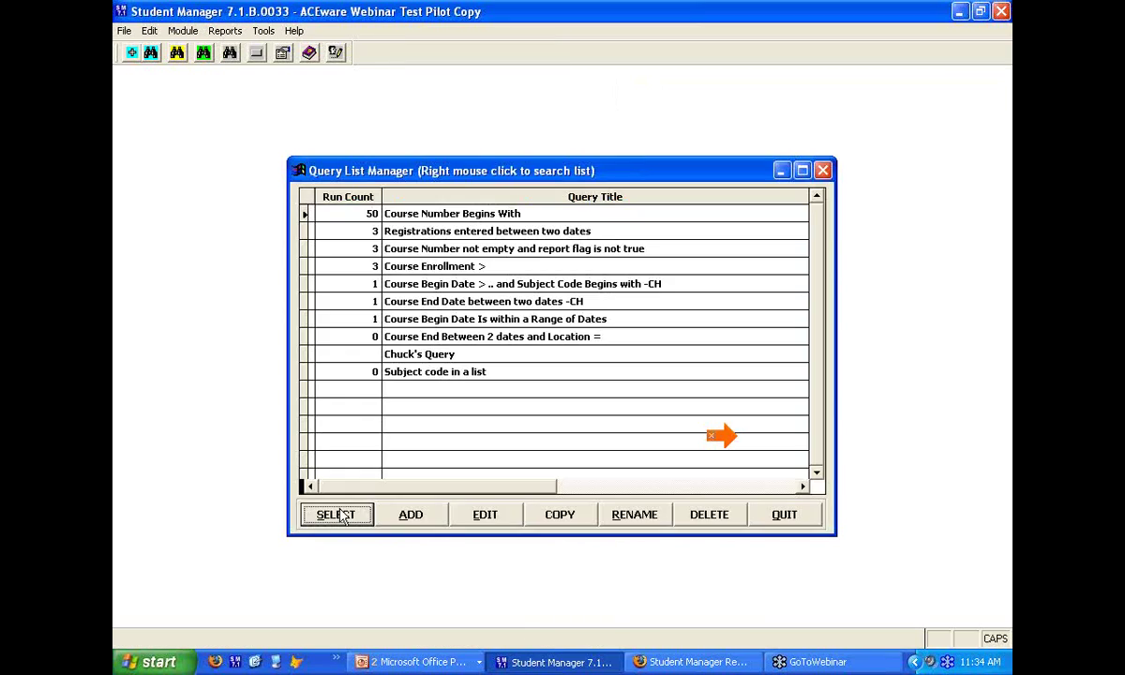
left_click(342, 517)
left_click(468, 386)
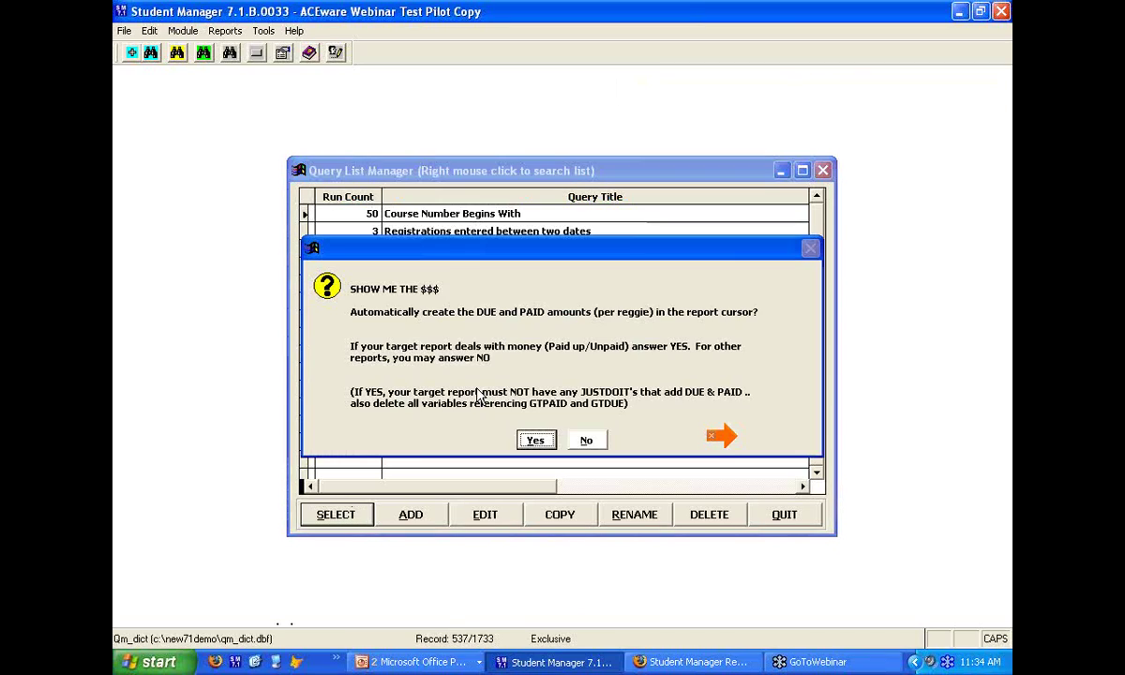
left_click(535, 440)
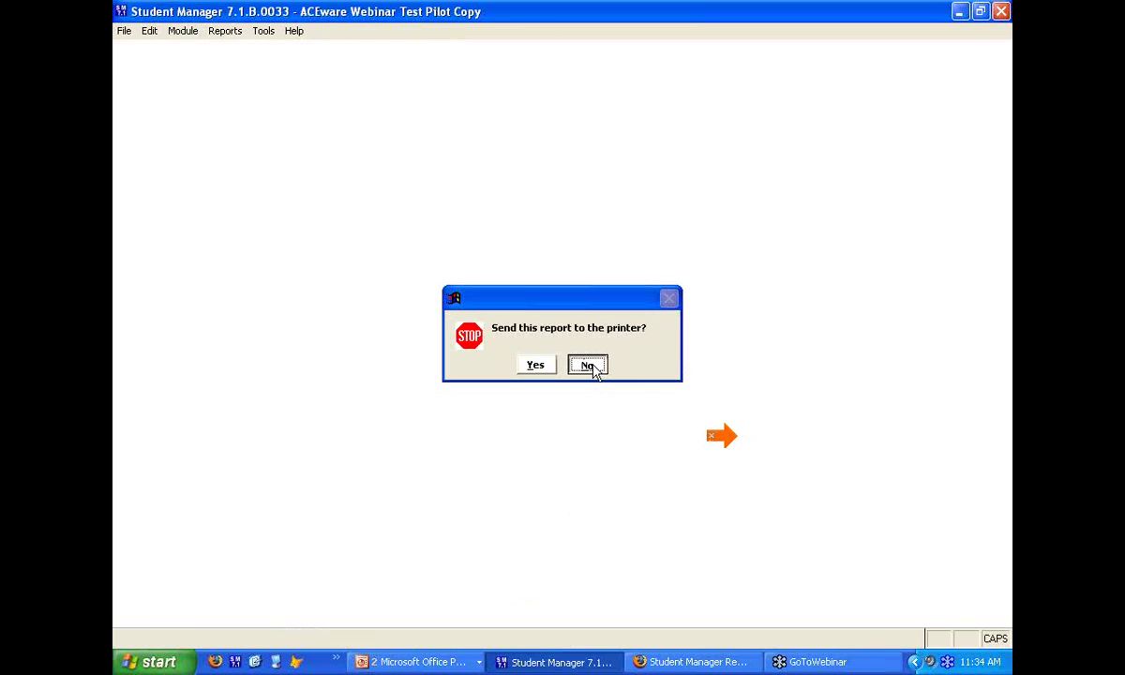
left_click(590, 367)
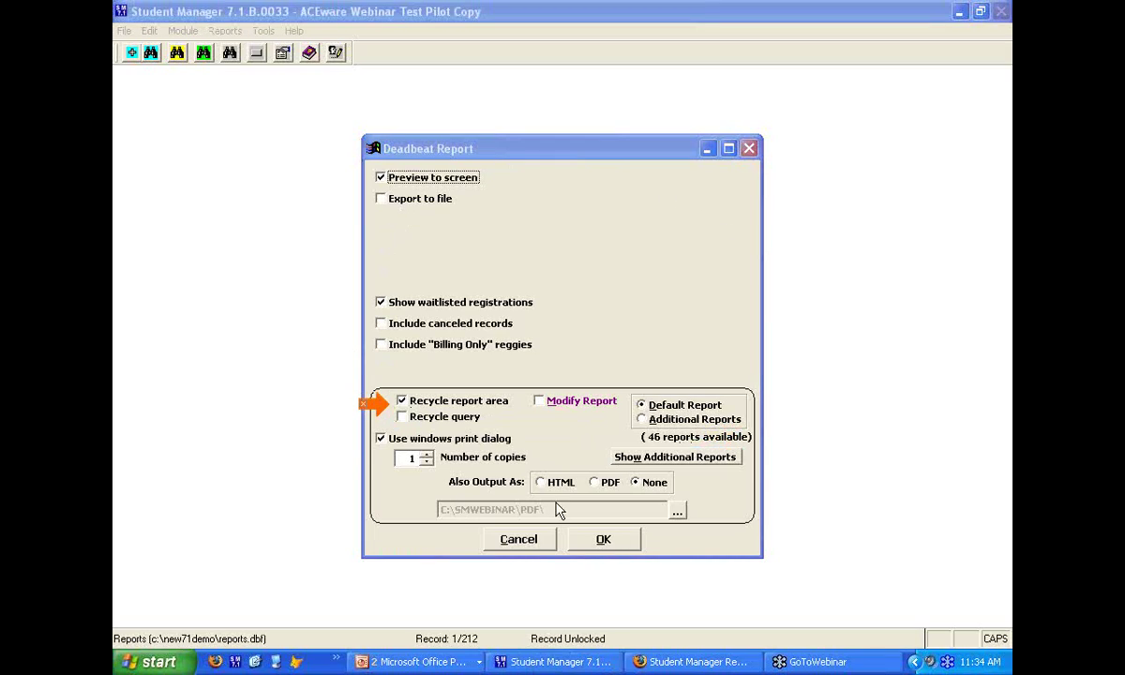
Turn on Recycle query, turn off Recycle report area, and leave the Default Report selected
left_click(638, 418)
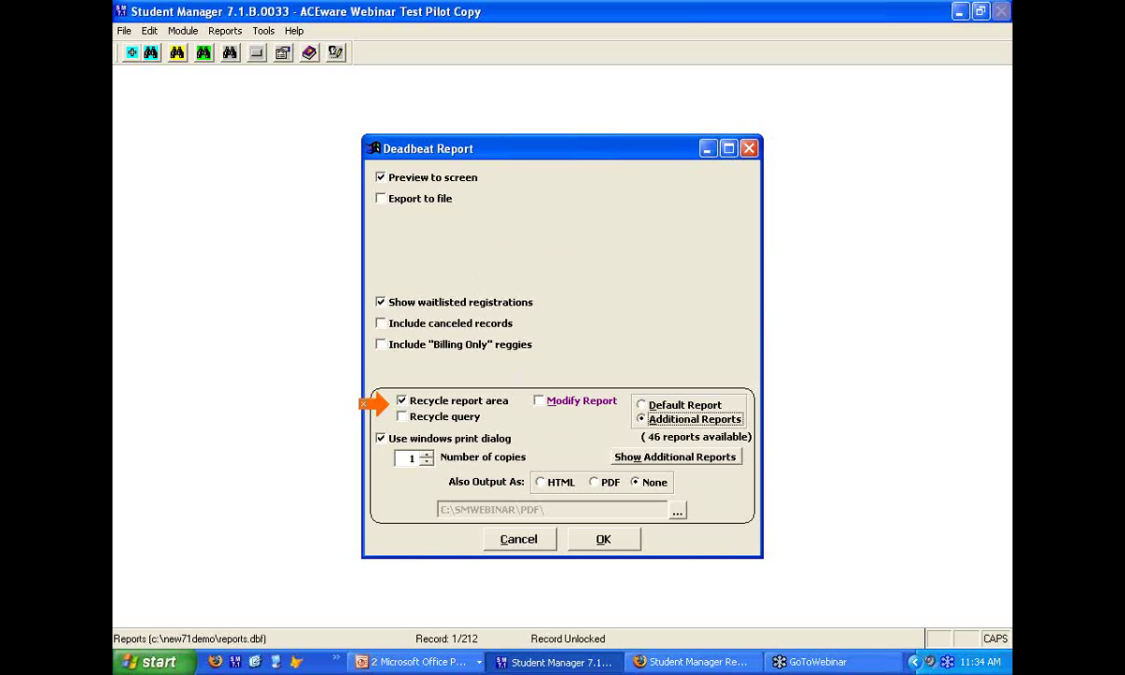
left_click(403, 418)
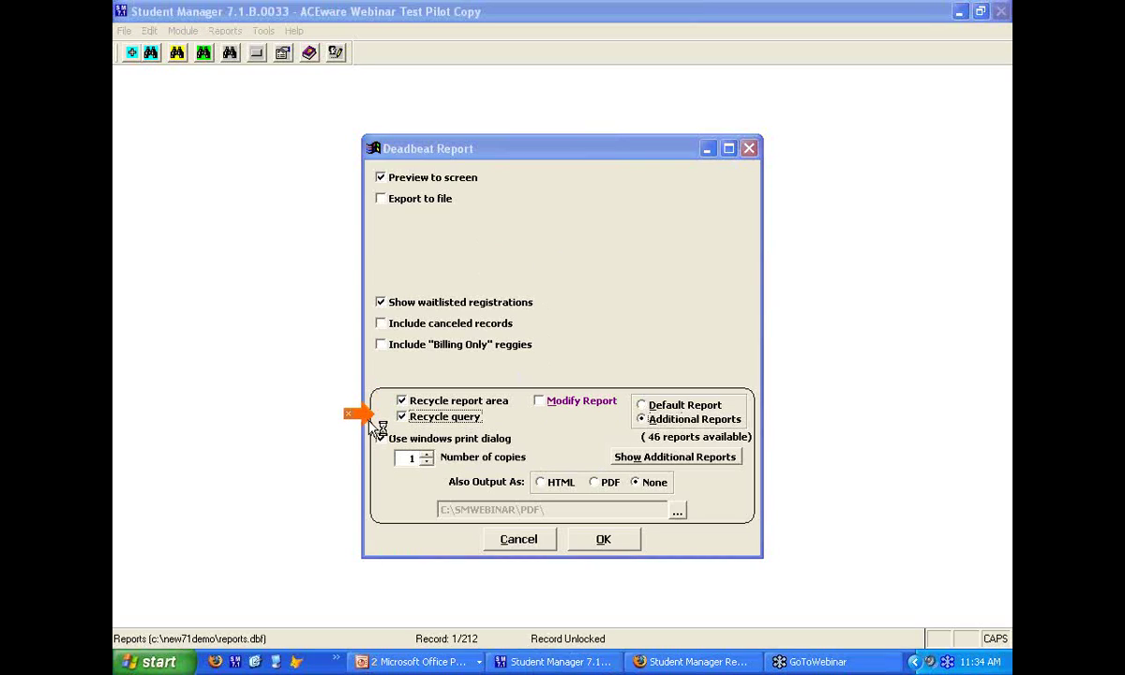
left_click(454, 402)
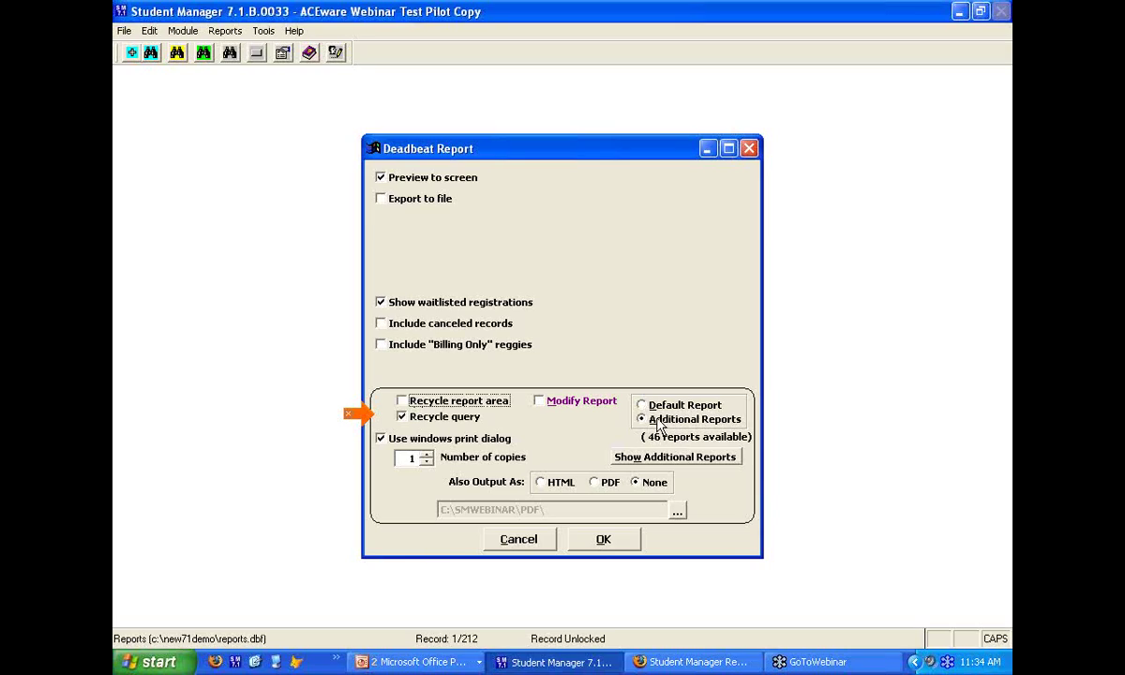
mouse_move(421, 426)
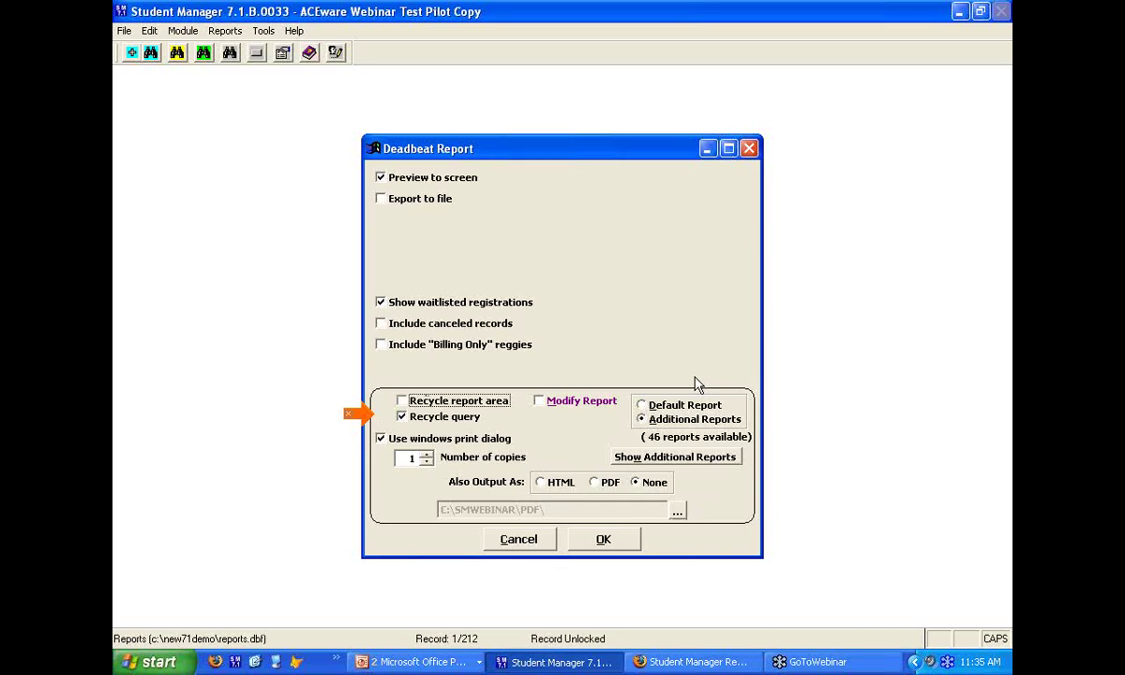
left_click(645, 405)
Run the report with the Course Number Begins With query set to 09 and automatically create the DUE and PAID amounts
left_click(609, 539)
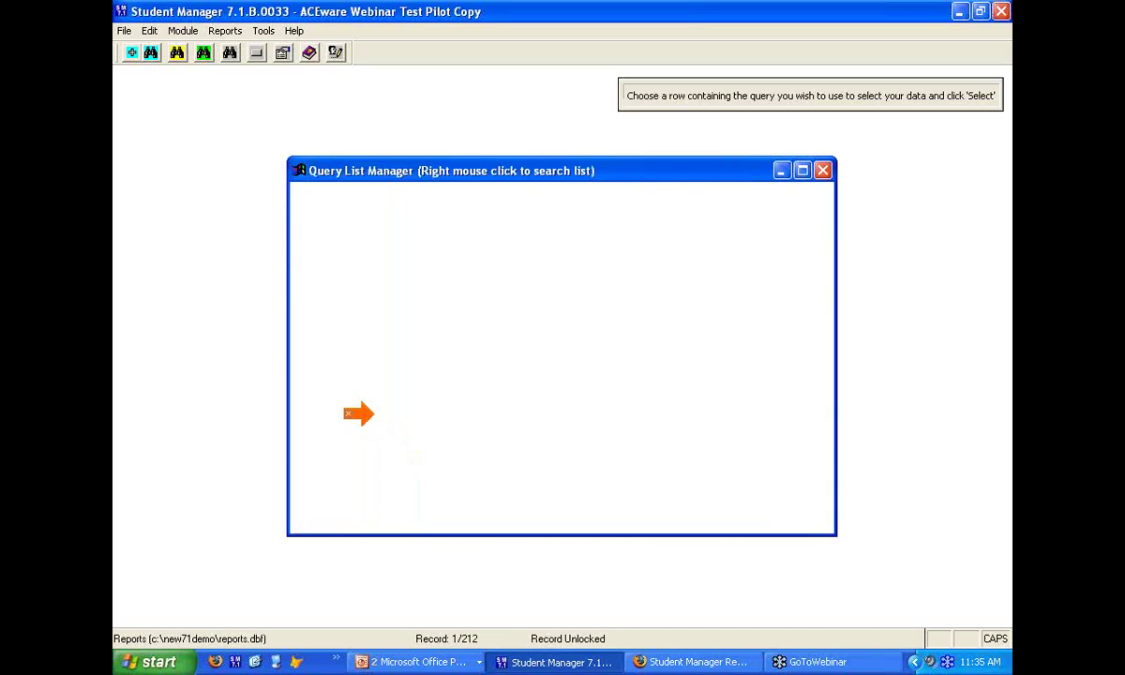
left_click(332, 516)
key("alt+F2")
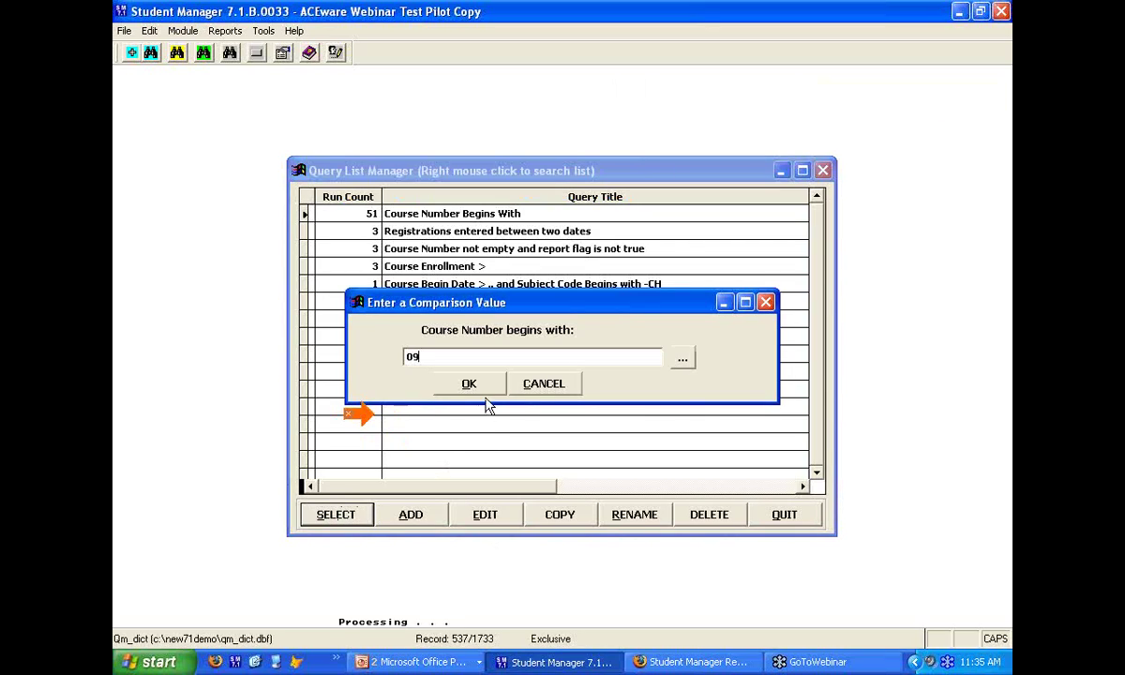
left_click(459, 382)
left_click(535, 440)
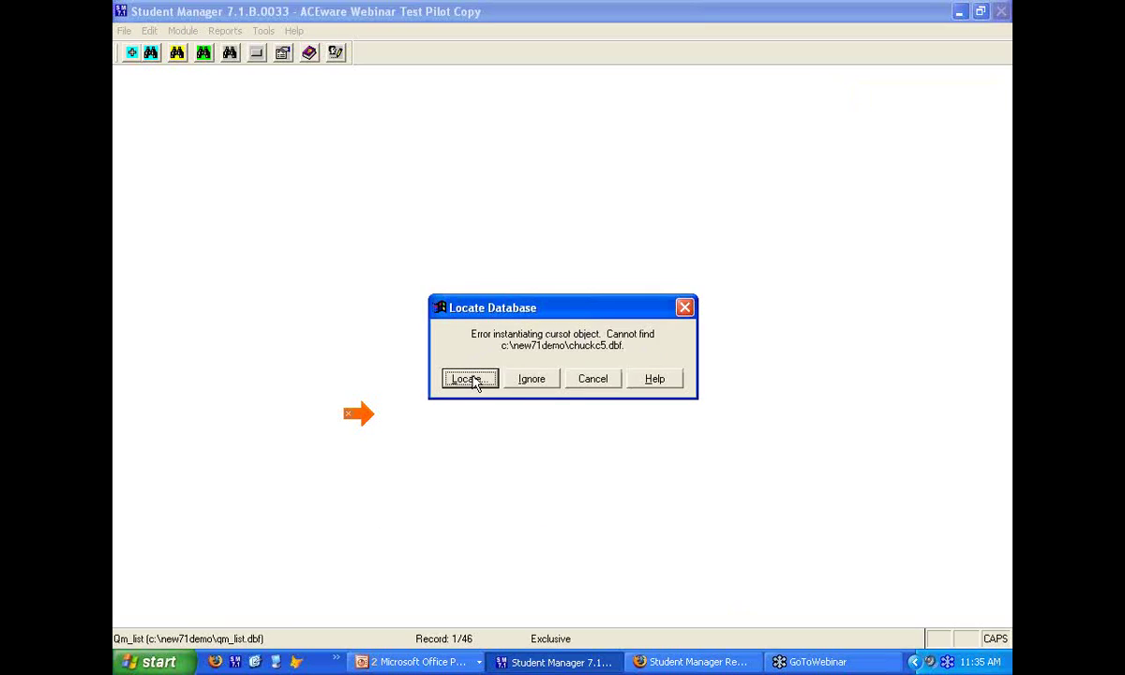
left_click(469, 382)
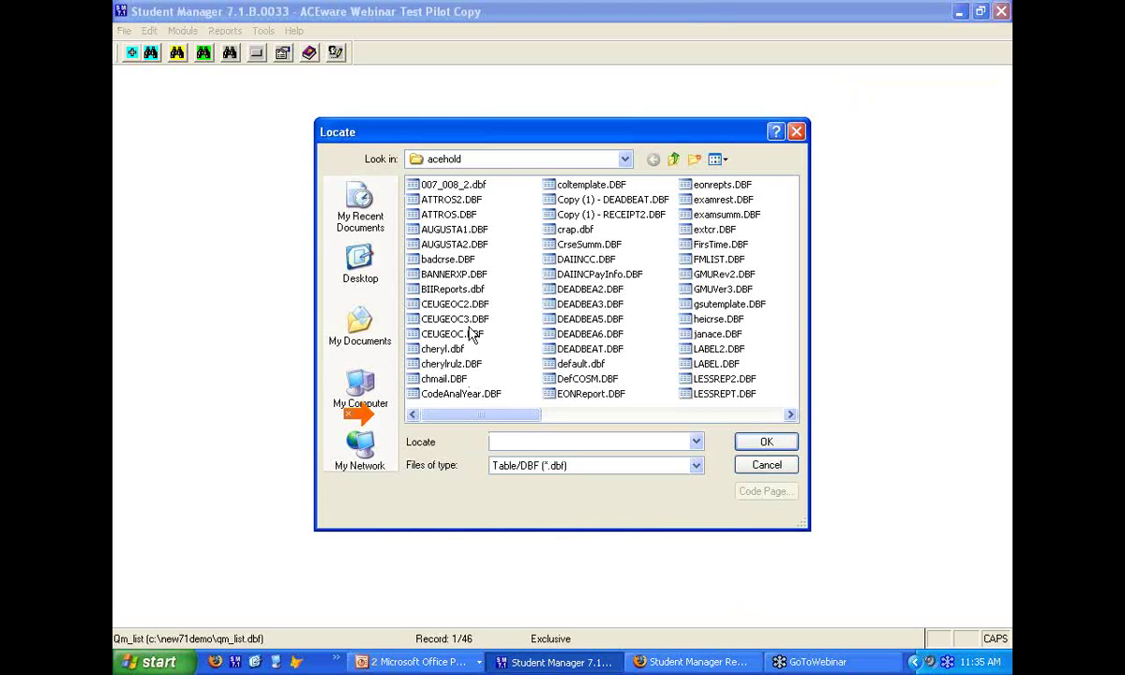
left_click(457, 334)
left_click(766, 441)
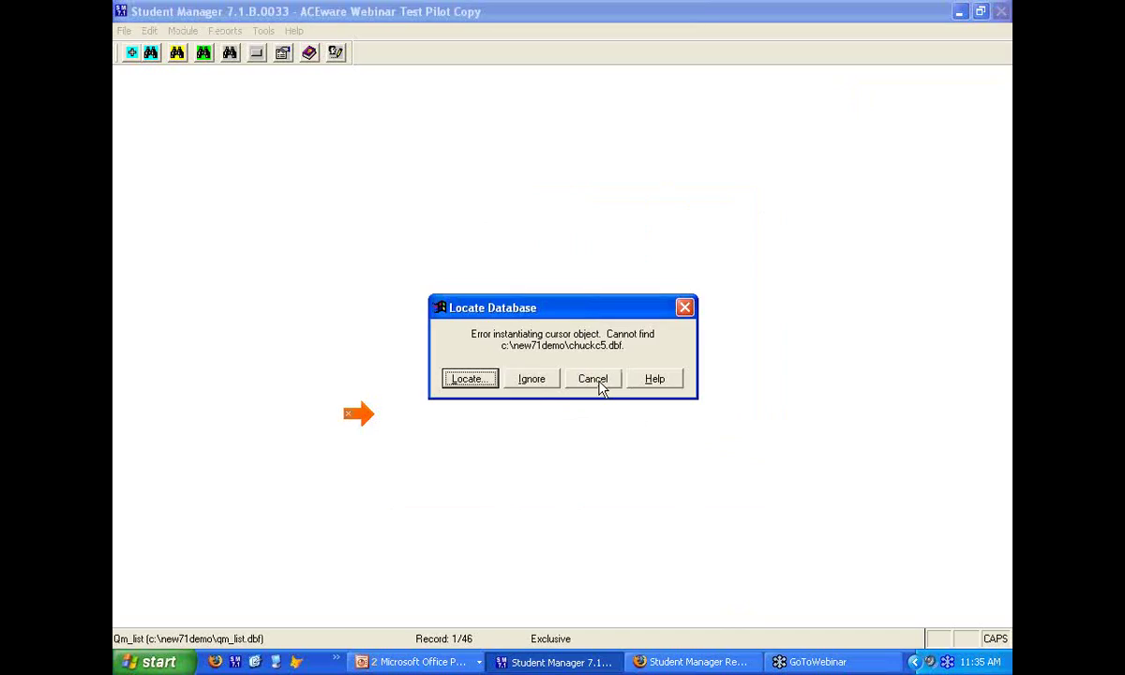
Ignore the missing chuckc5.dbf, enlarge the Registrations by Individual preview to review it, and close it without printing
left_click(532, 378)
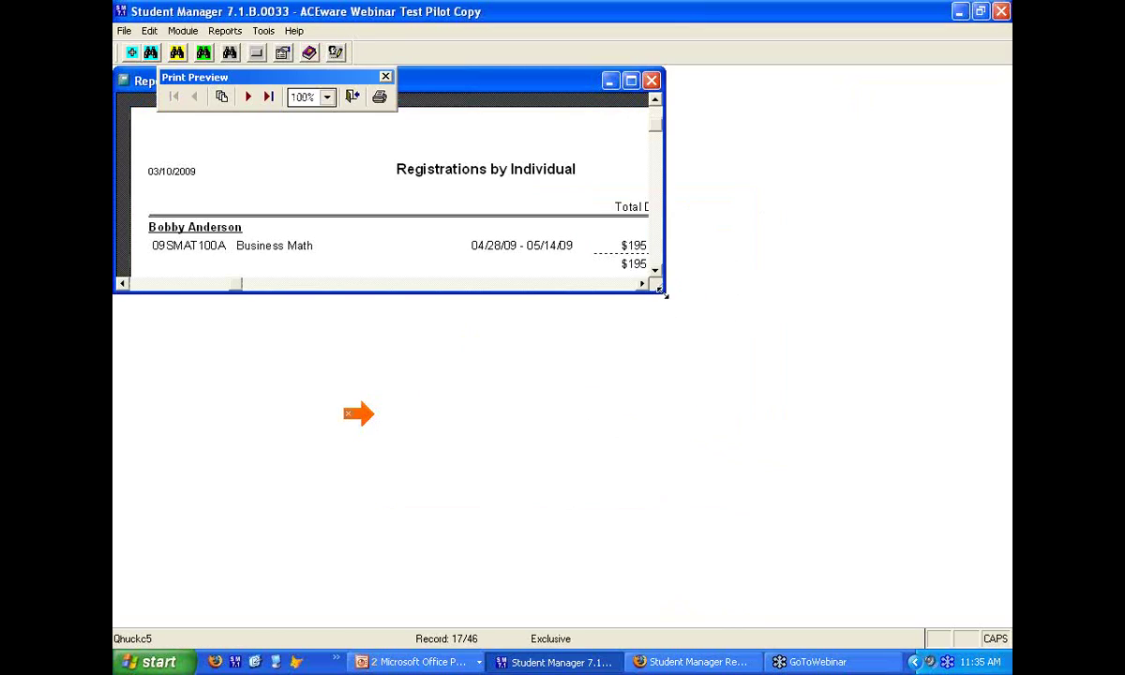
left_click_drag(665, 307, 808, 537)
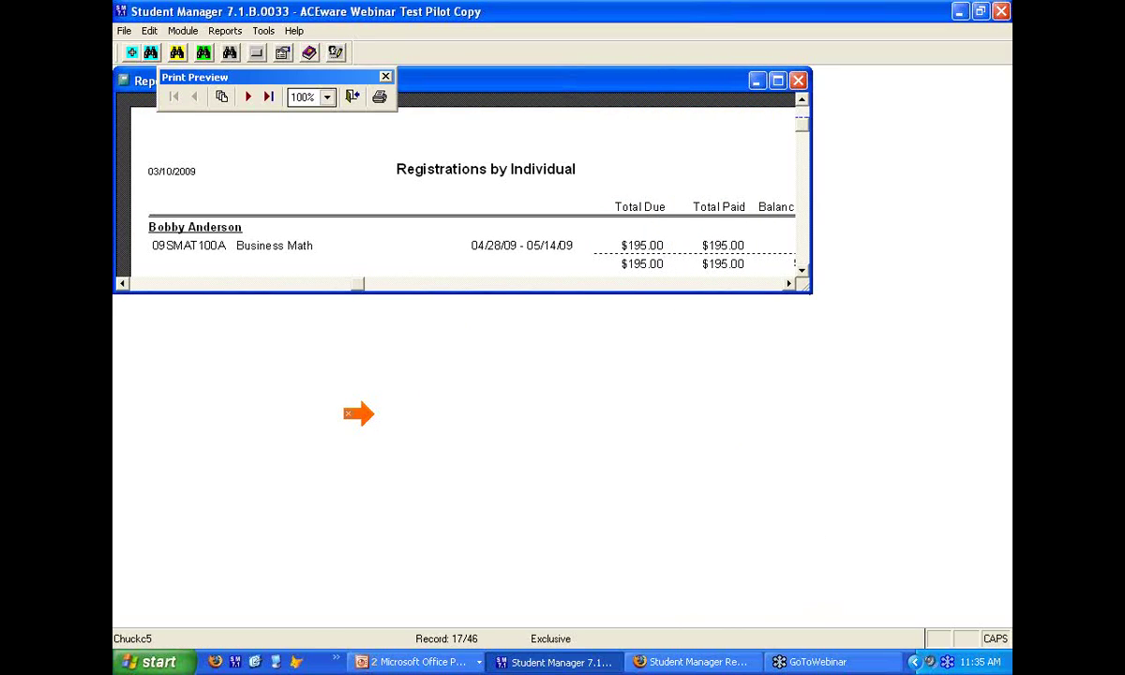
left_click_drag(818, 301, 907, 621)
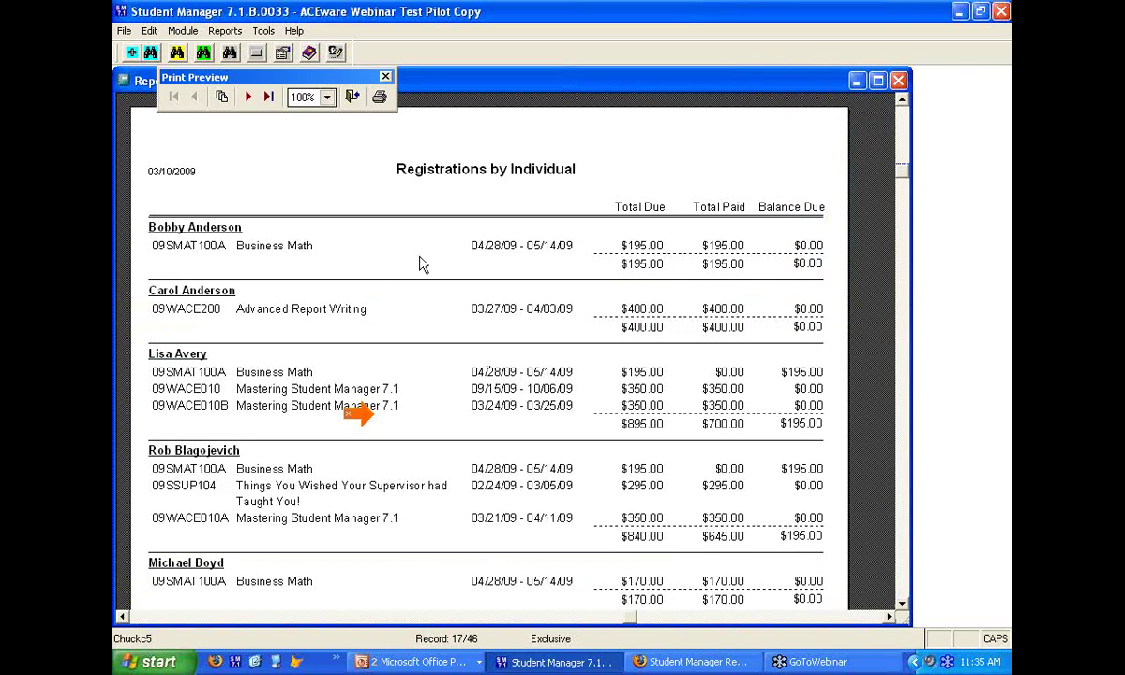
left_click(352, 98)
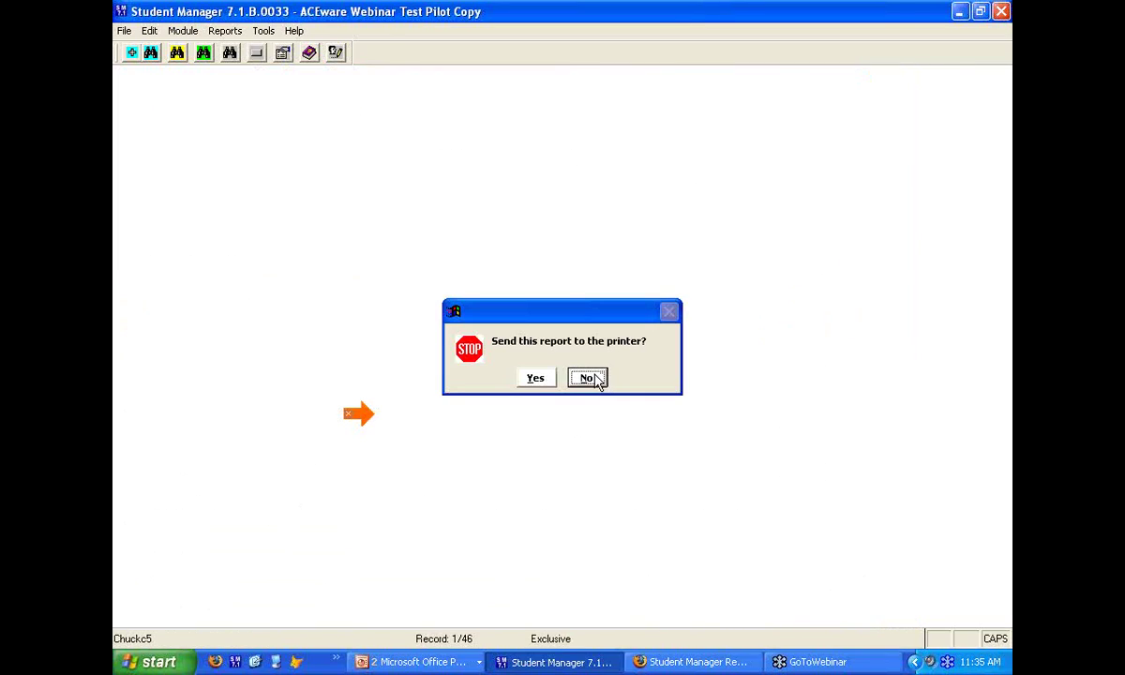
left_click(588, 379)
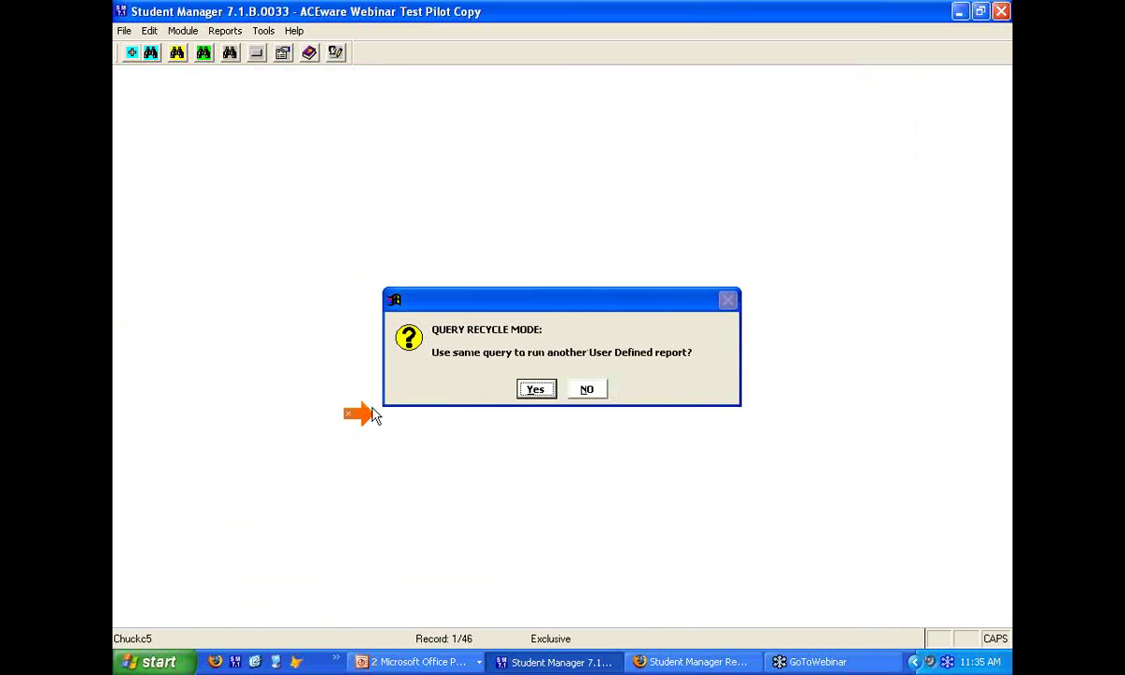
Reuse the same query to run the Letter Style Confirmation additional report, ignoring the missing chuckc5.dbf
left_click_drag(361, 414, 486, 388)
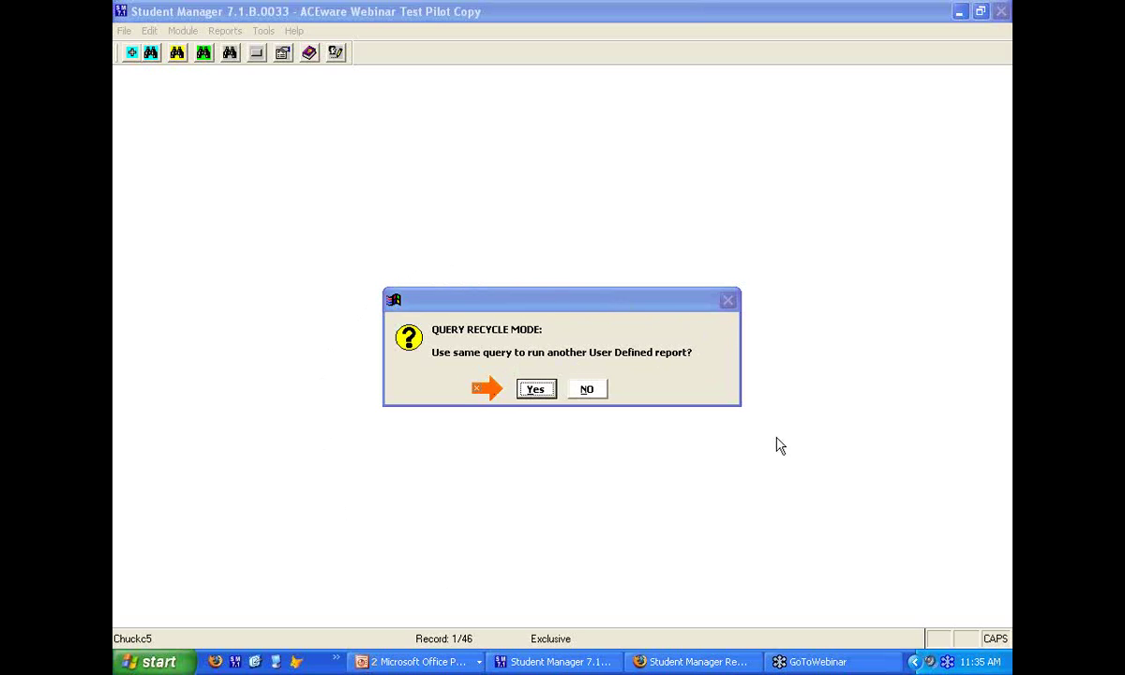
left_click(535, 389)
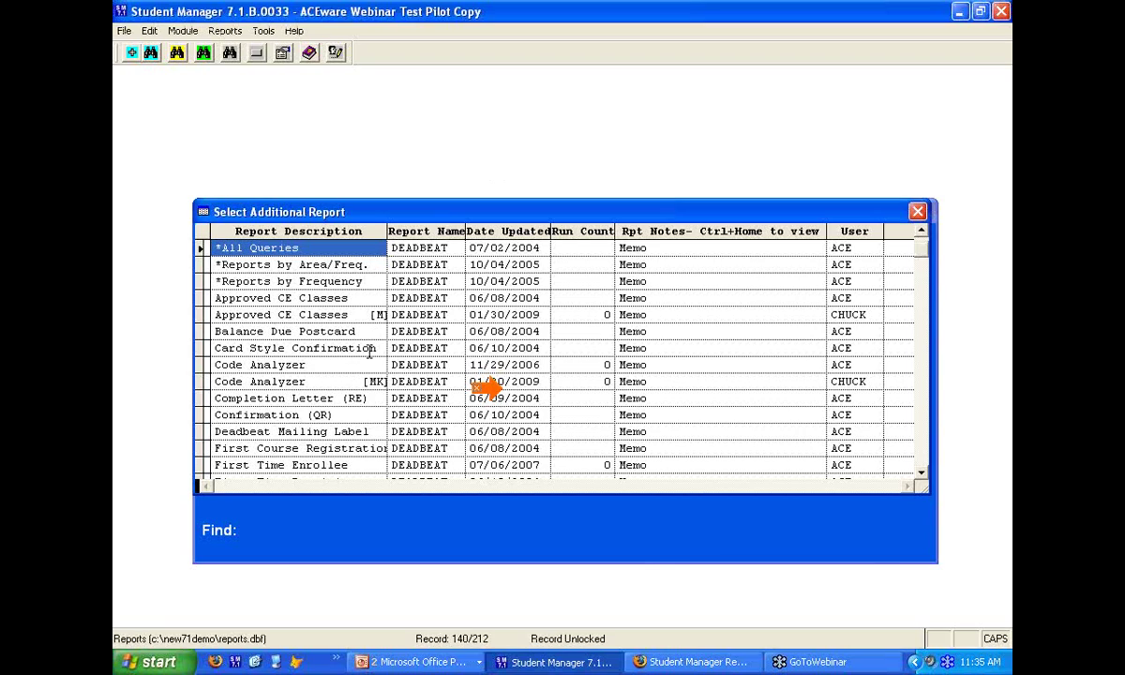
scroll(350, 374, "down", 2)
scroll(349, 375, "down", 2)
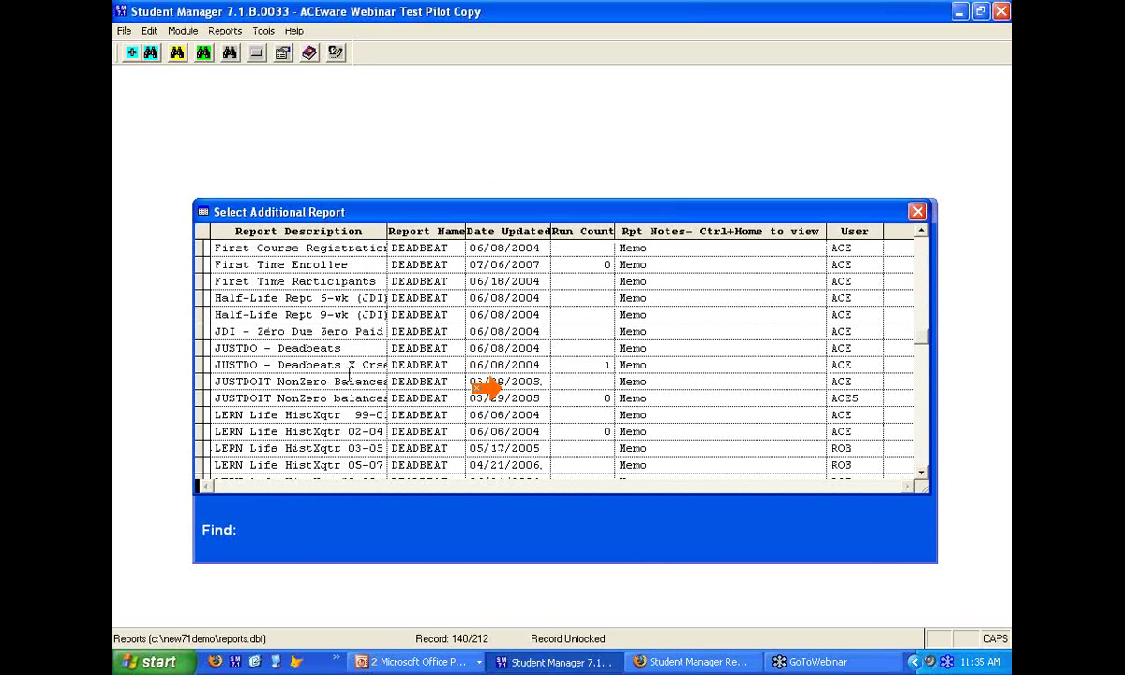
scroll(348, 349, "down", 3)
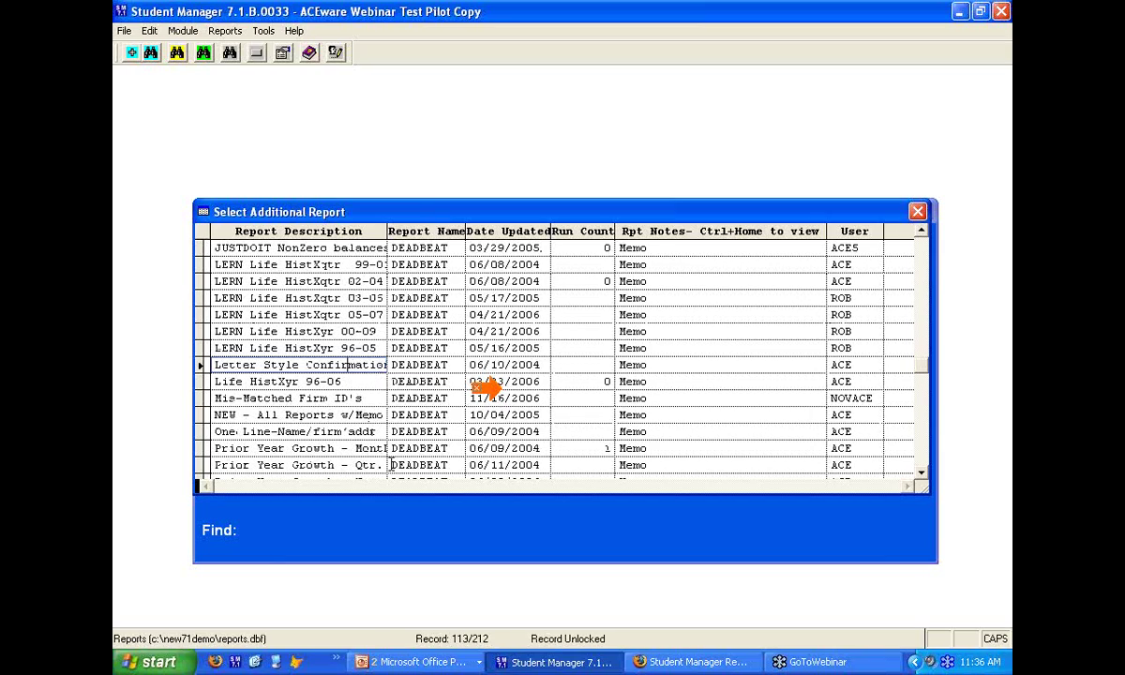
double_click(476, 387)
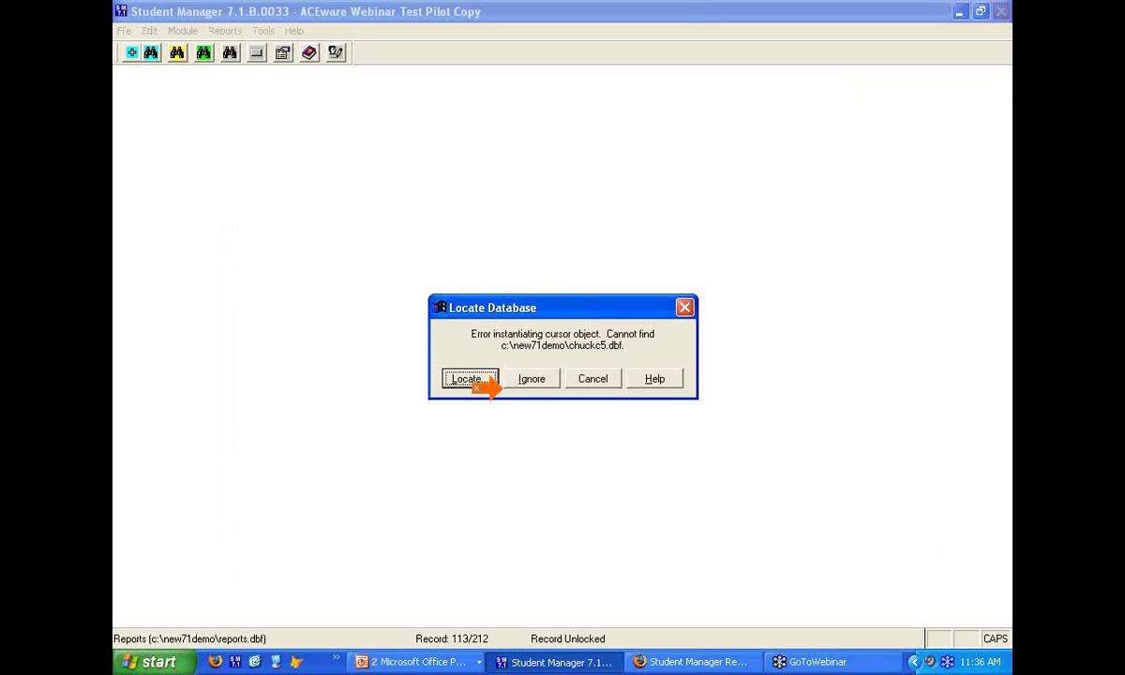
left_click(530, 378)
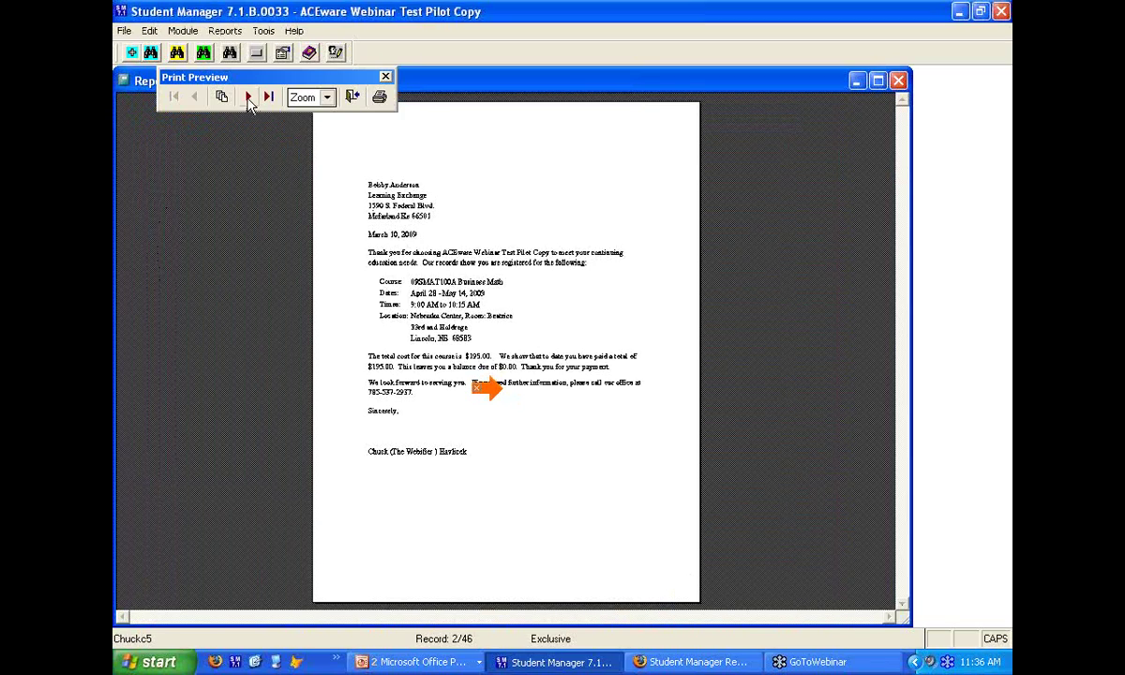
Page through the confirmation letters and close the preview without printing
left_click(247, 96)
left_click(248, 97)
left_click(247, 96)
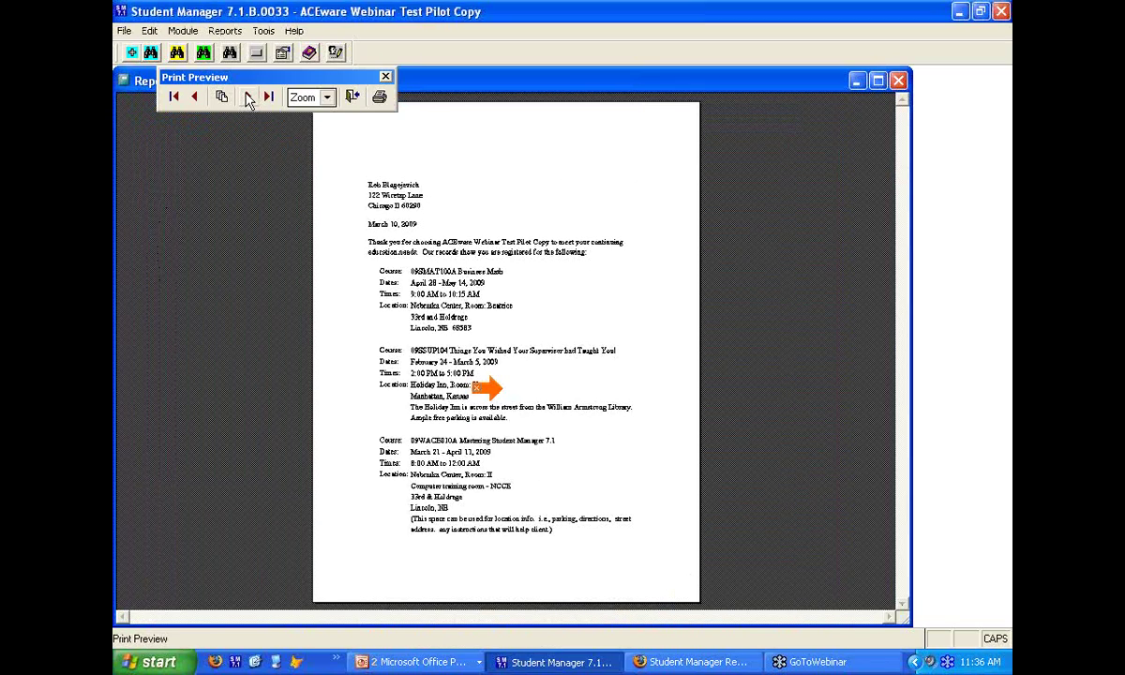
left_click(352, 96)
left_click(589, 389)
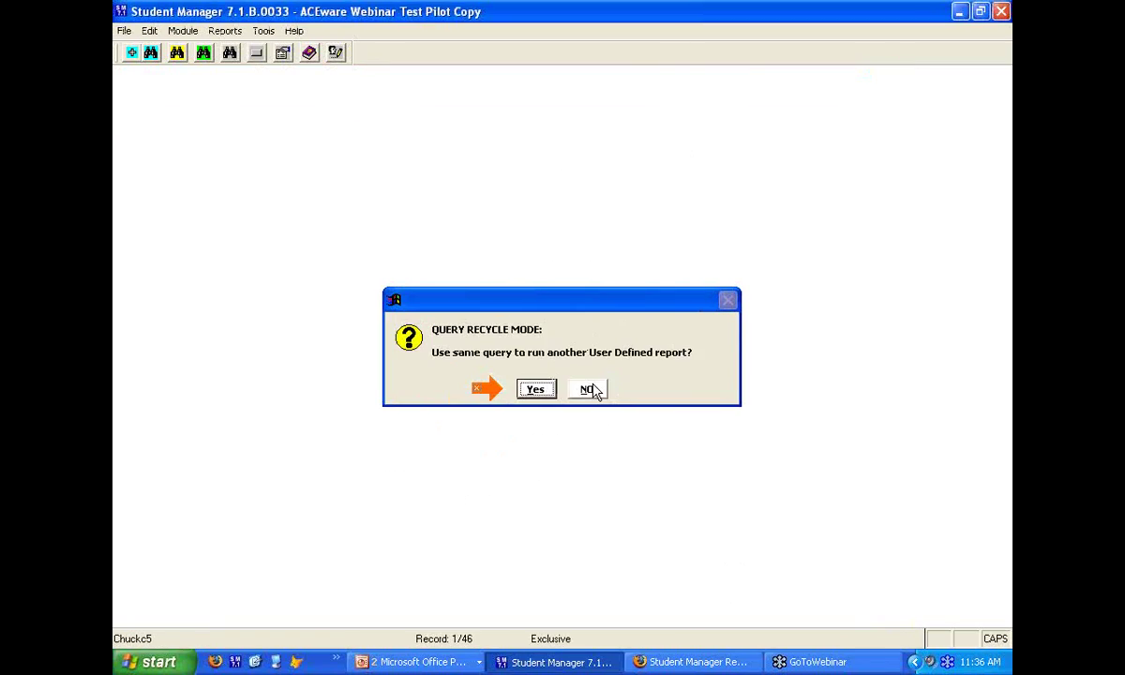
Reuse the same query again to run the Roster Style sort x Firm additional report
left_click(535, 389)
scroll(359, 387, "down", 4)
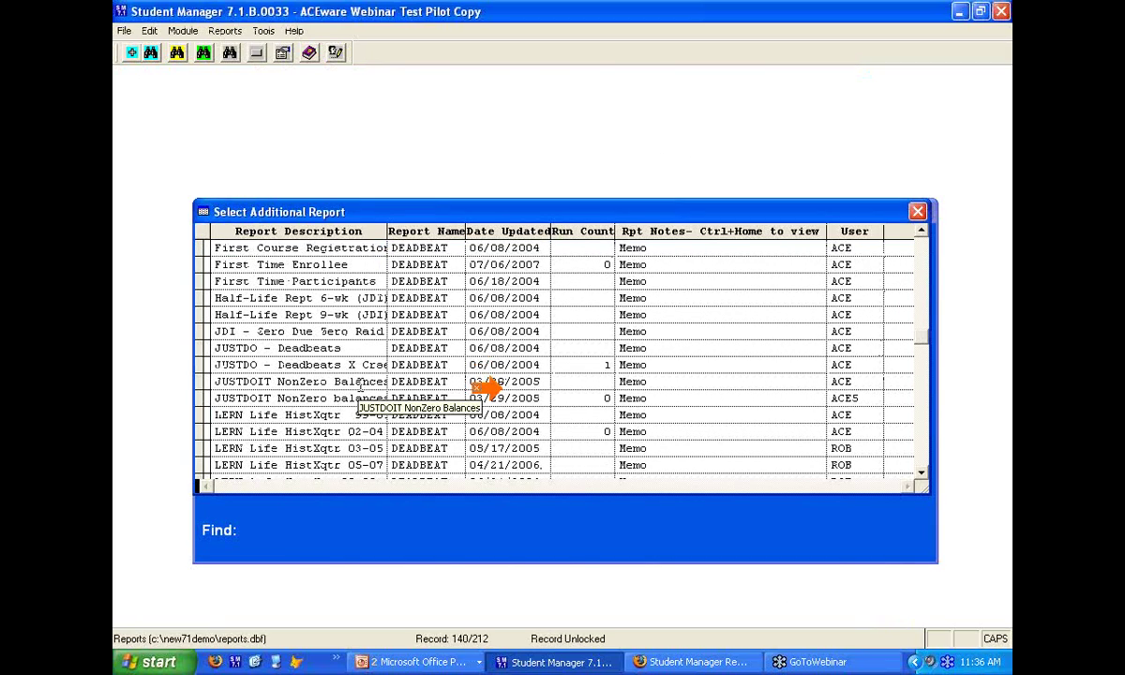
scroll(359, 387, "down", 5)
scroll(364, 429, "down", 4)
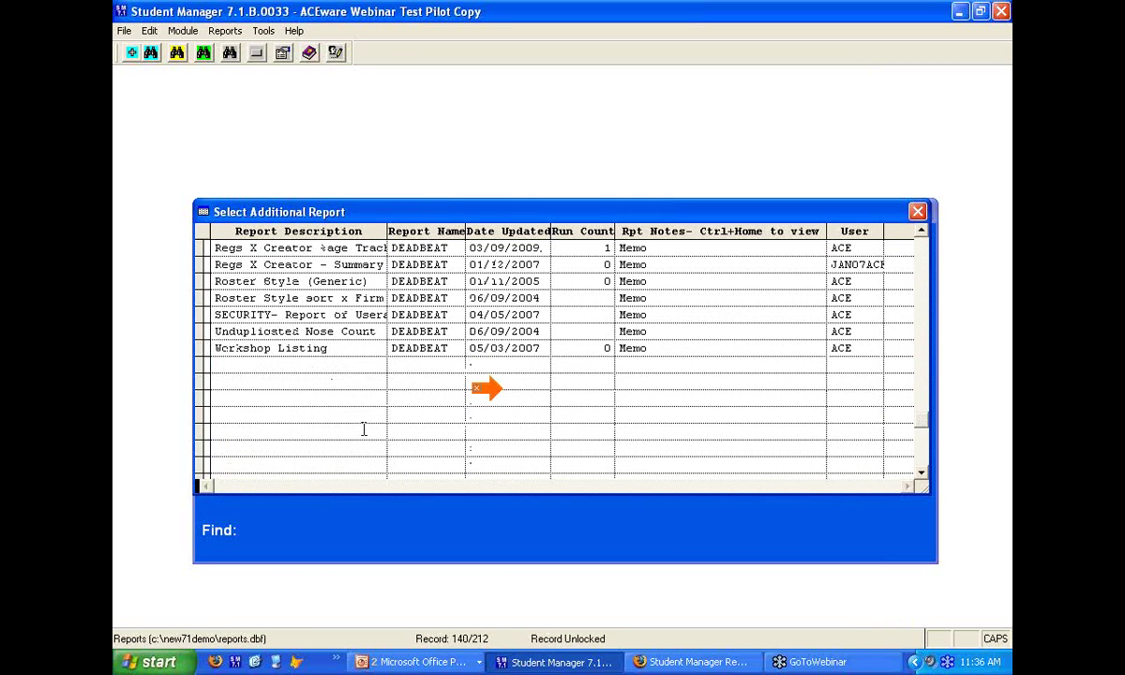
left_click(342, 298)
double_click(342, 298)
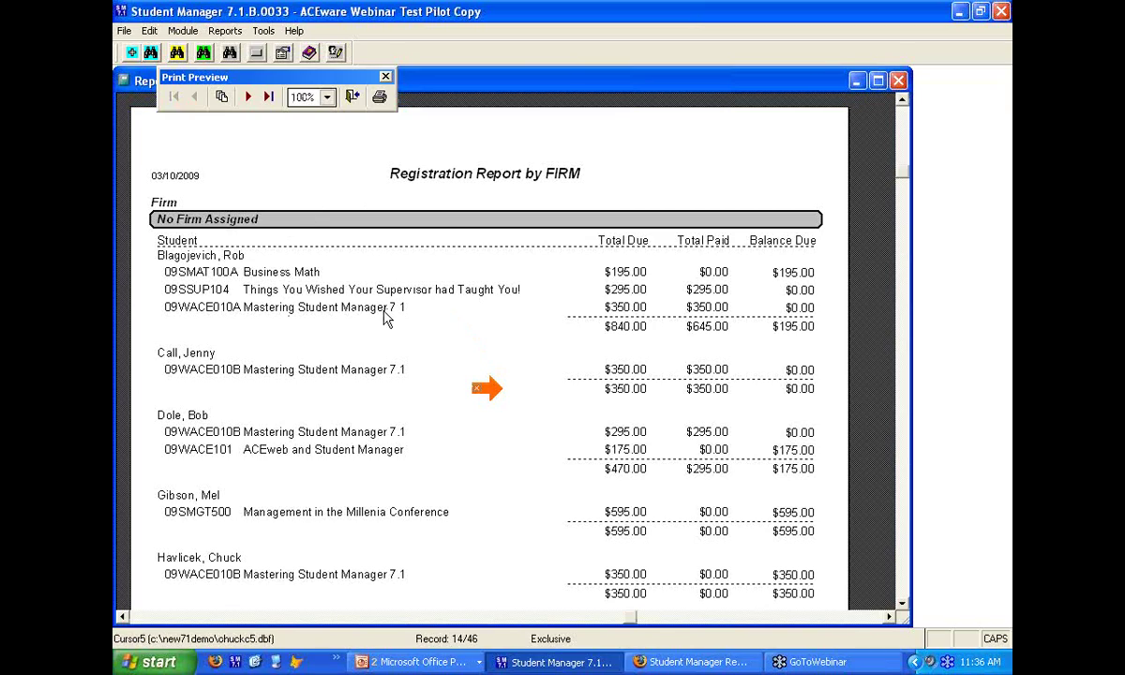
Close the Registration Report by FIRM preview without printing and exit query recycling
left_click(354, 98)
left_click(590, 380)
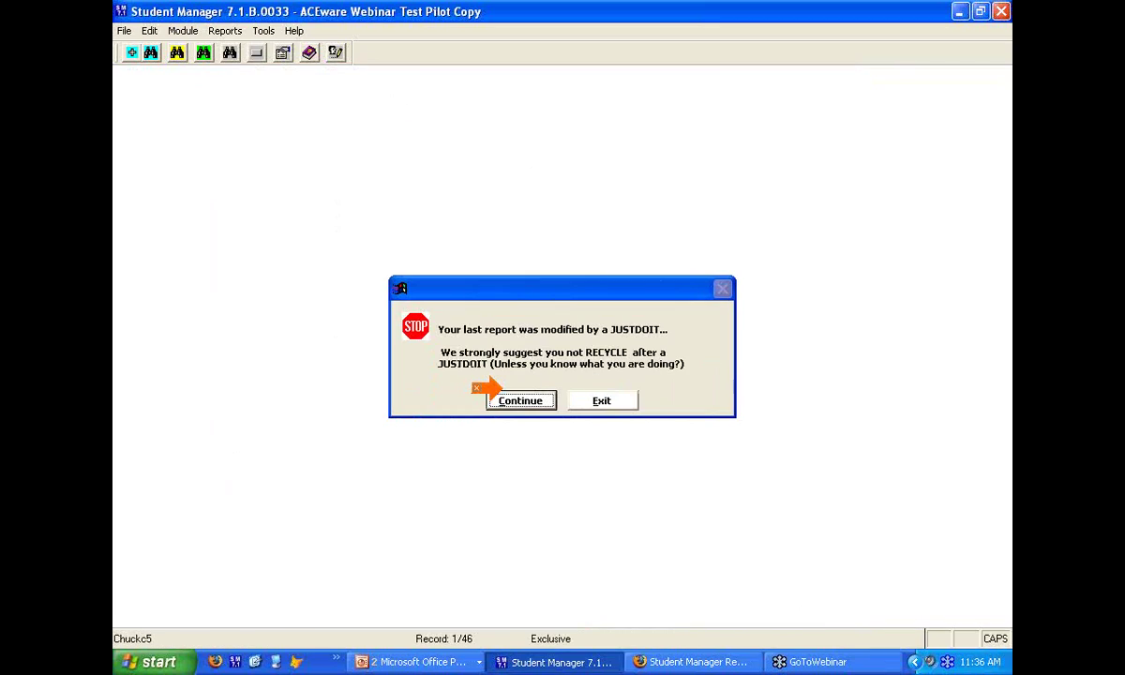
left_click(614, 405)
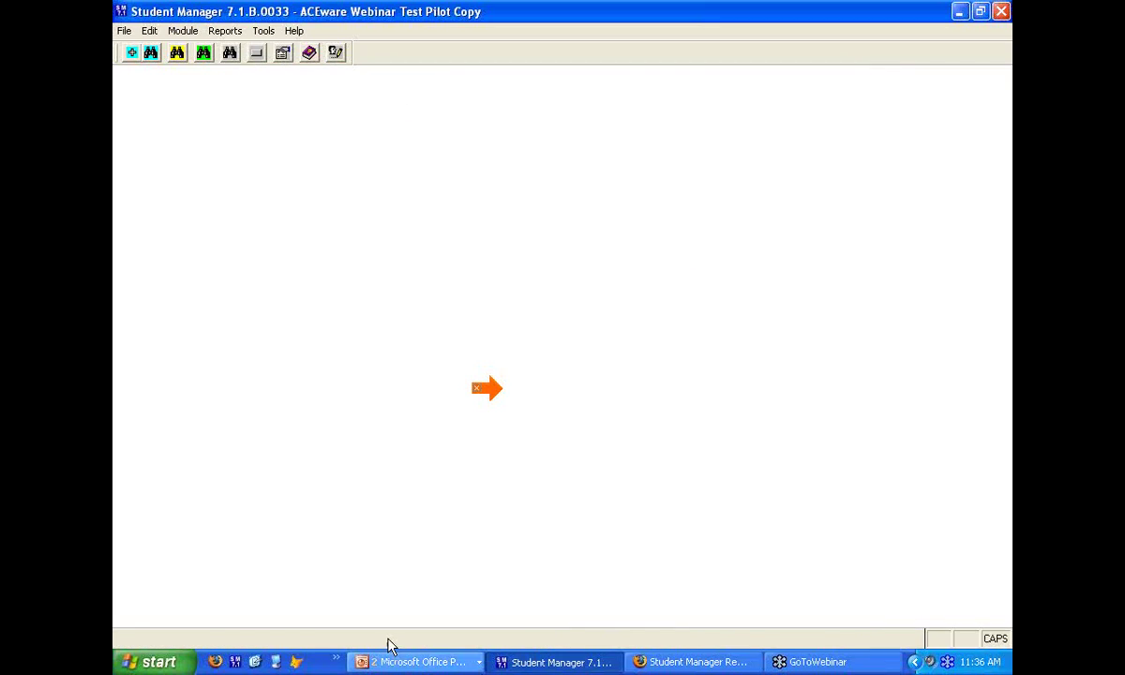
Switch to the closing PowerPoint slide with the upcoming webinars, and return to the Student Manager Reports page in Firefox
left_click(684, 661)
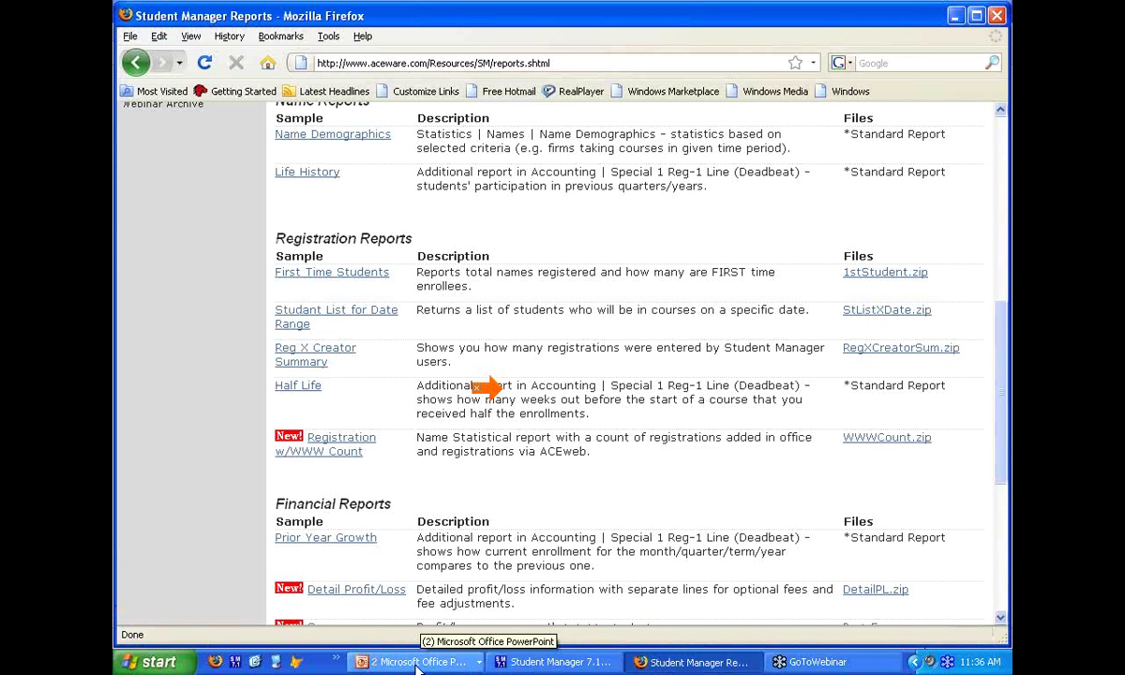
left_click(418, 663)
left_click(440, 617)
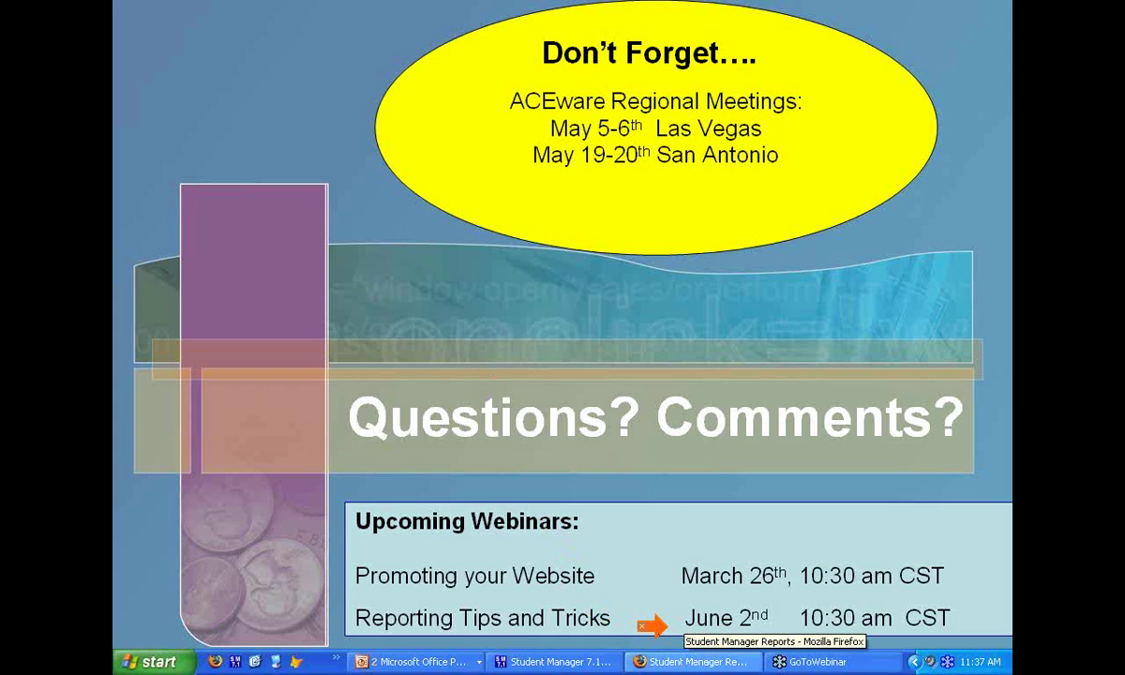
left_click(693, 661)
key("alt+Tab")
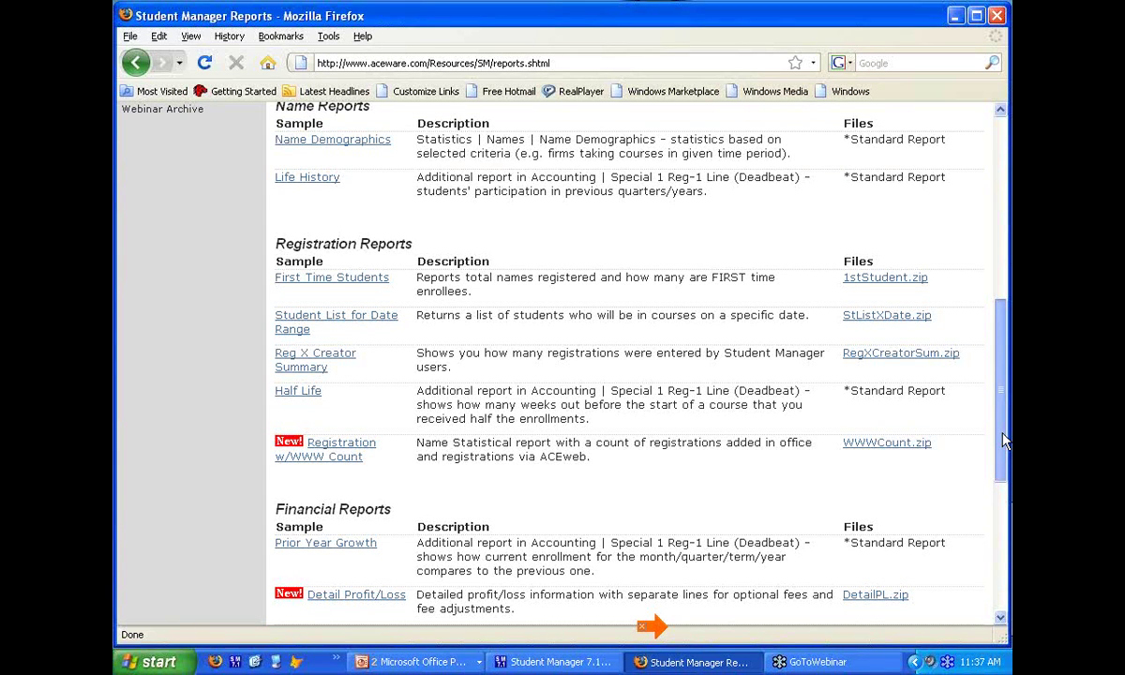
Return to the ACEware Systems home page and open the Webinar Archive from its resources
left_click_drag(1003, 440, 1001, 257)
left_click(146, 143)
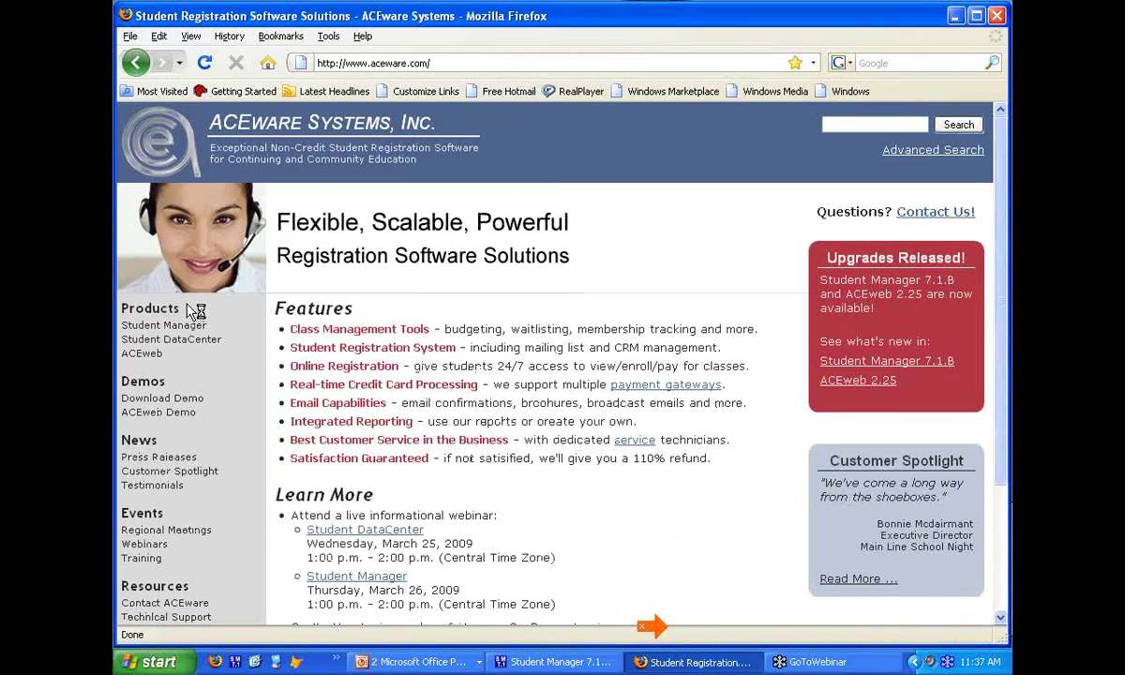
scroll(202, 332, "down", 3)
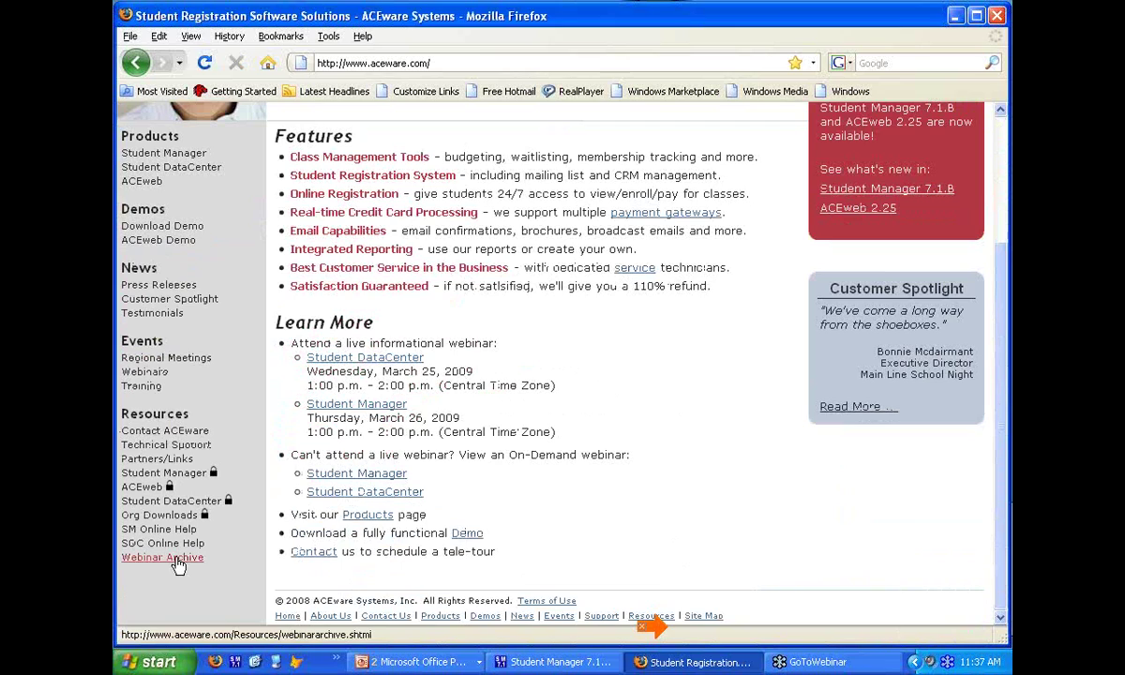
left_click(175, 559)
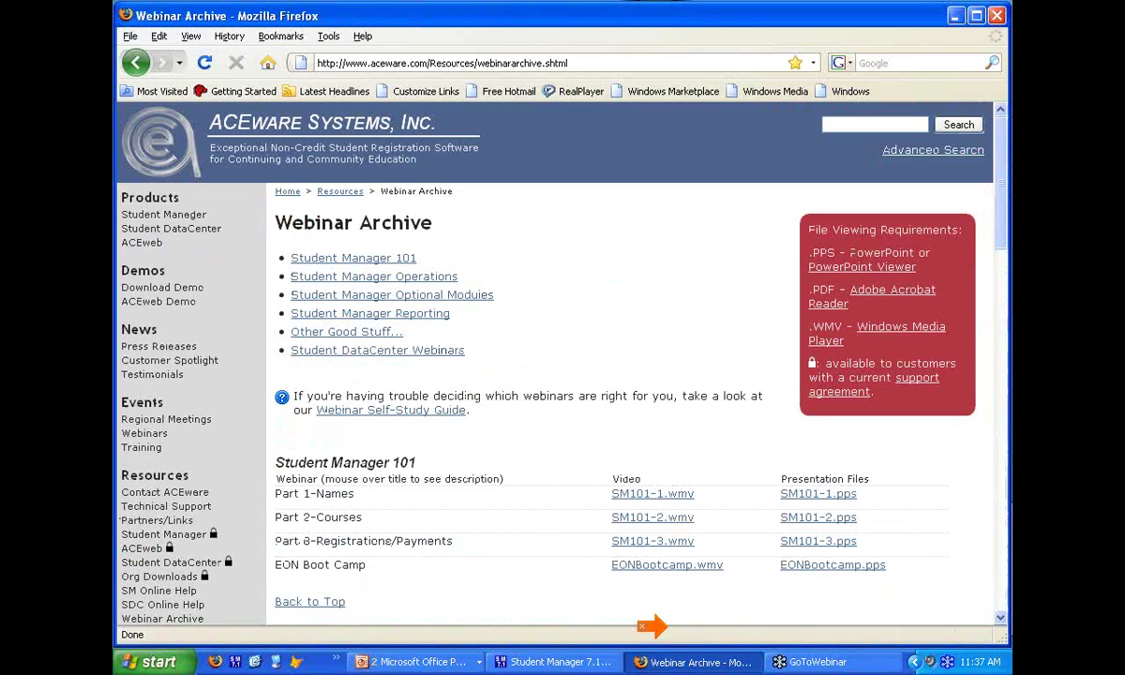
Look through the archive's Student Manager webinar listings and open the Webinar Self-Study Guide
scroll(568, 445, "down", 5)
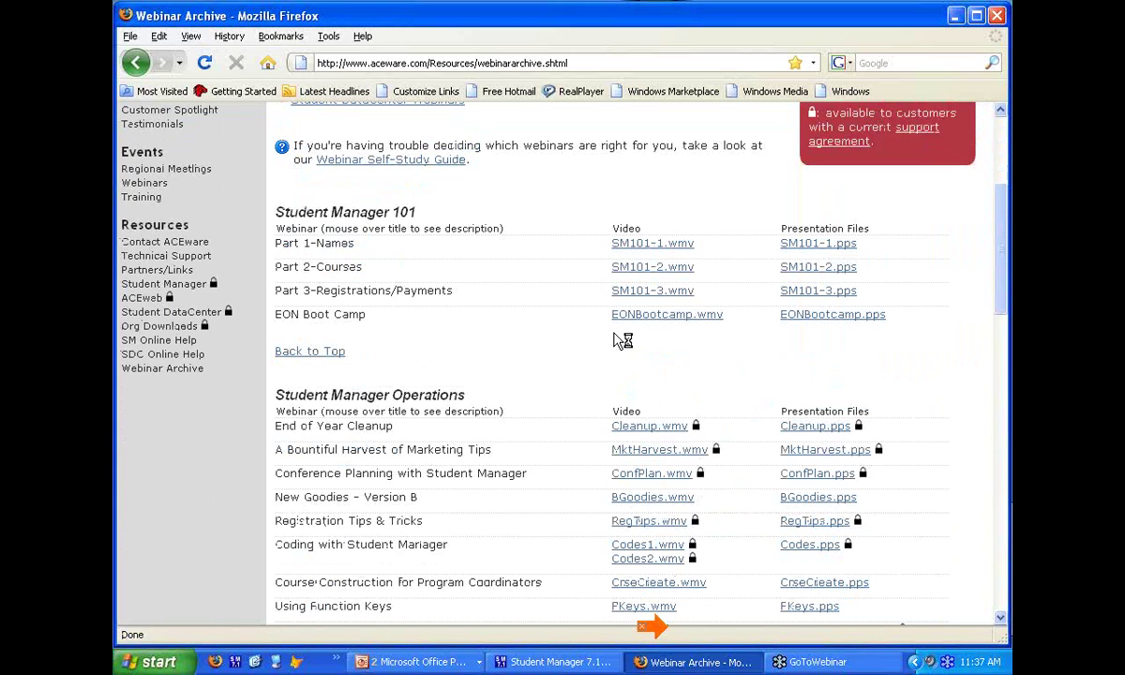
scroll(618, 339, "down", 1)
scroll(622, 422, "down", 14)
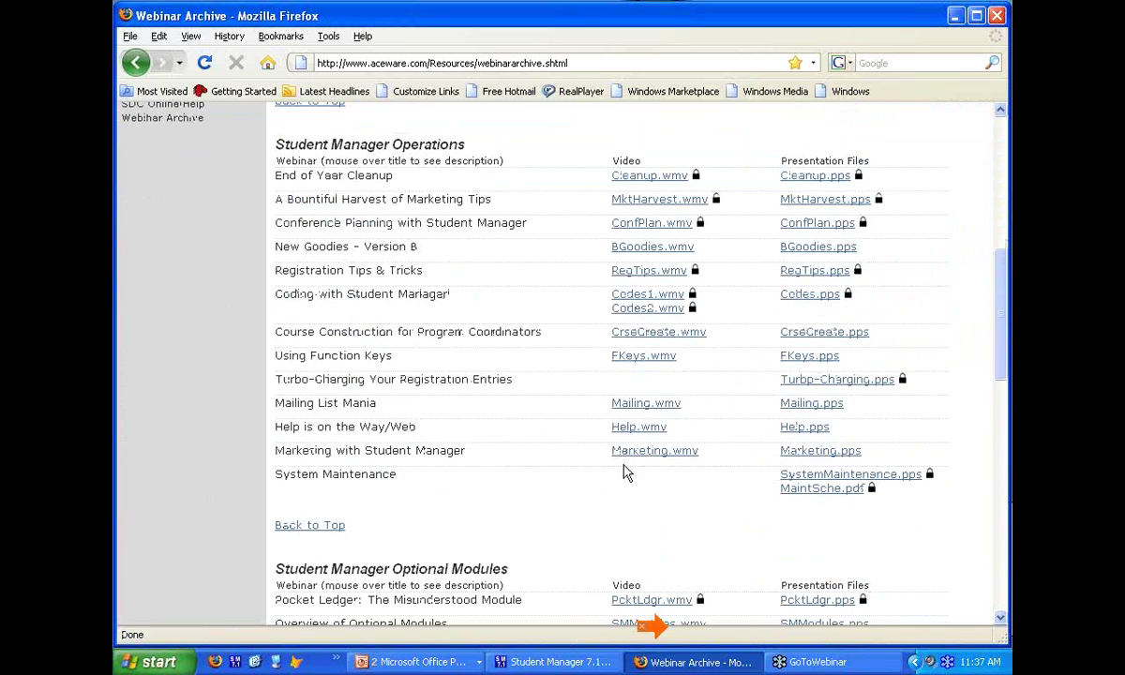
scroll(614, 464, "up", 15)
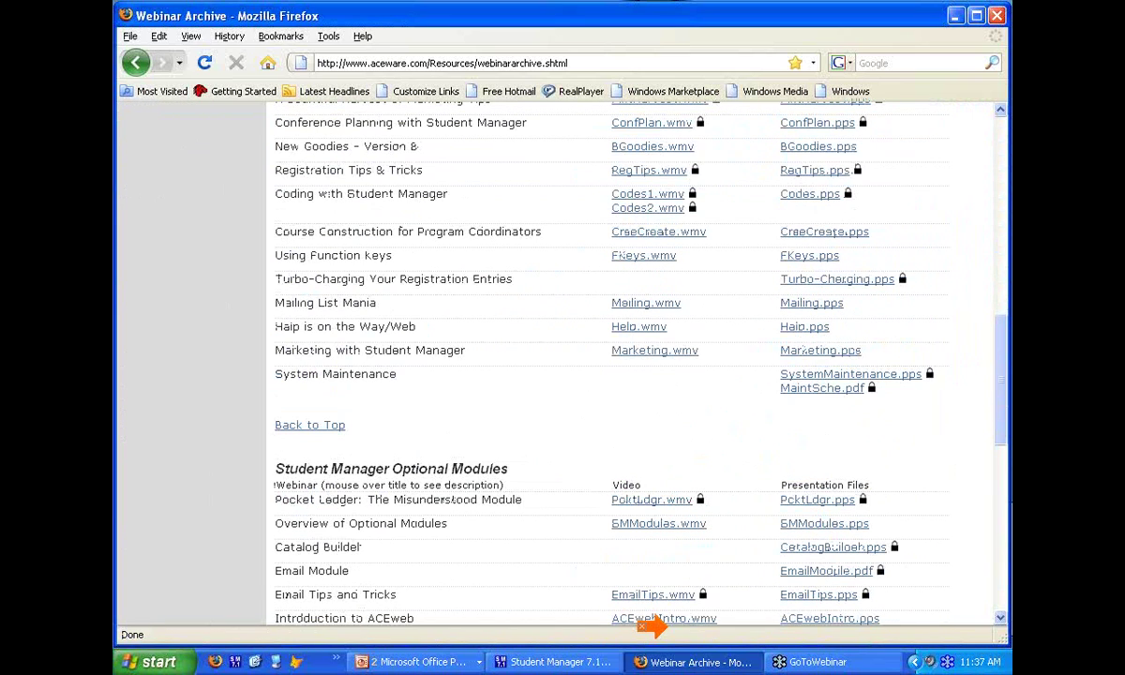
scroll(614, 465, "up", 2)
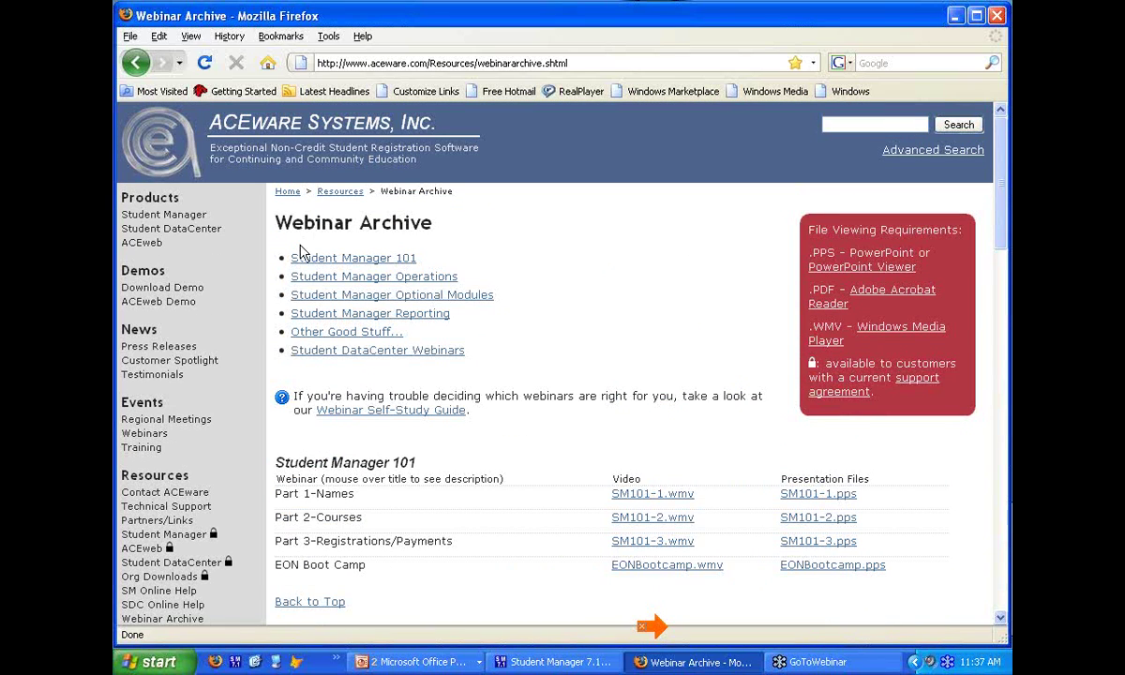
left_click(401, 412)
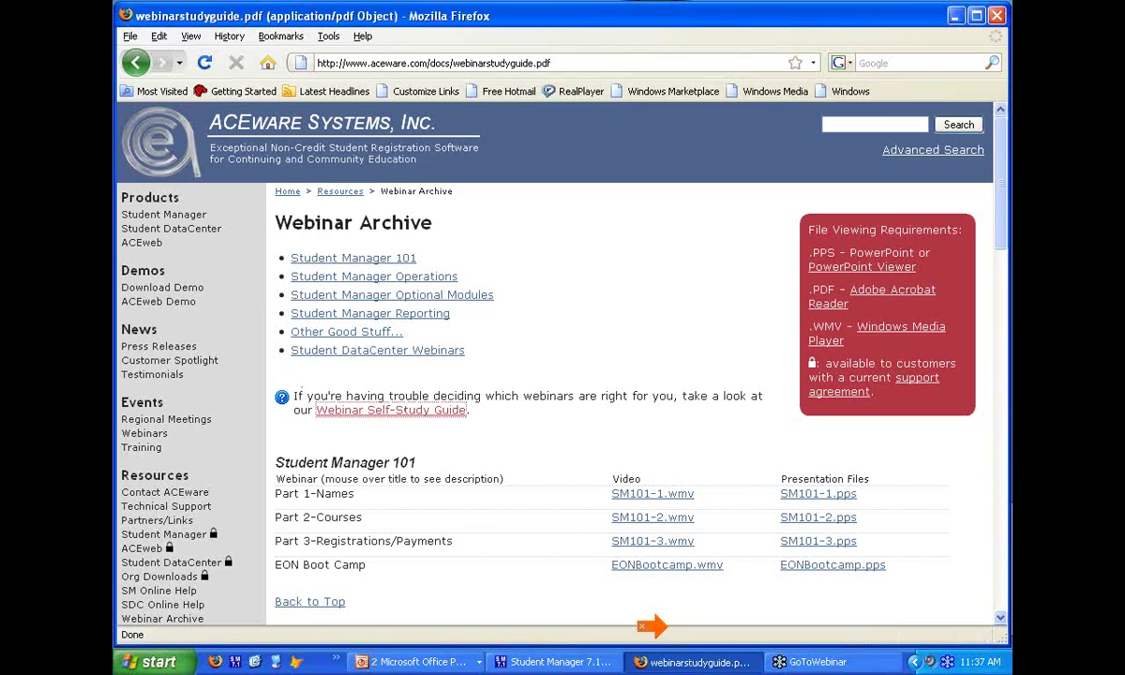